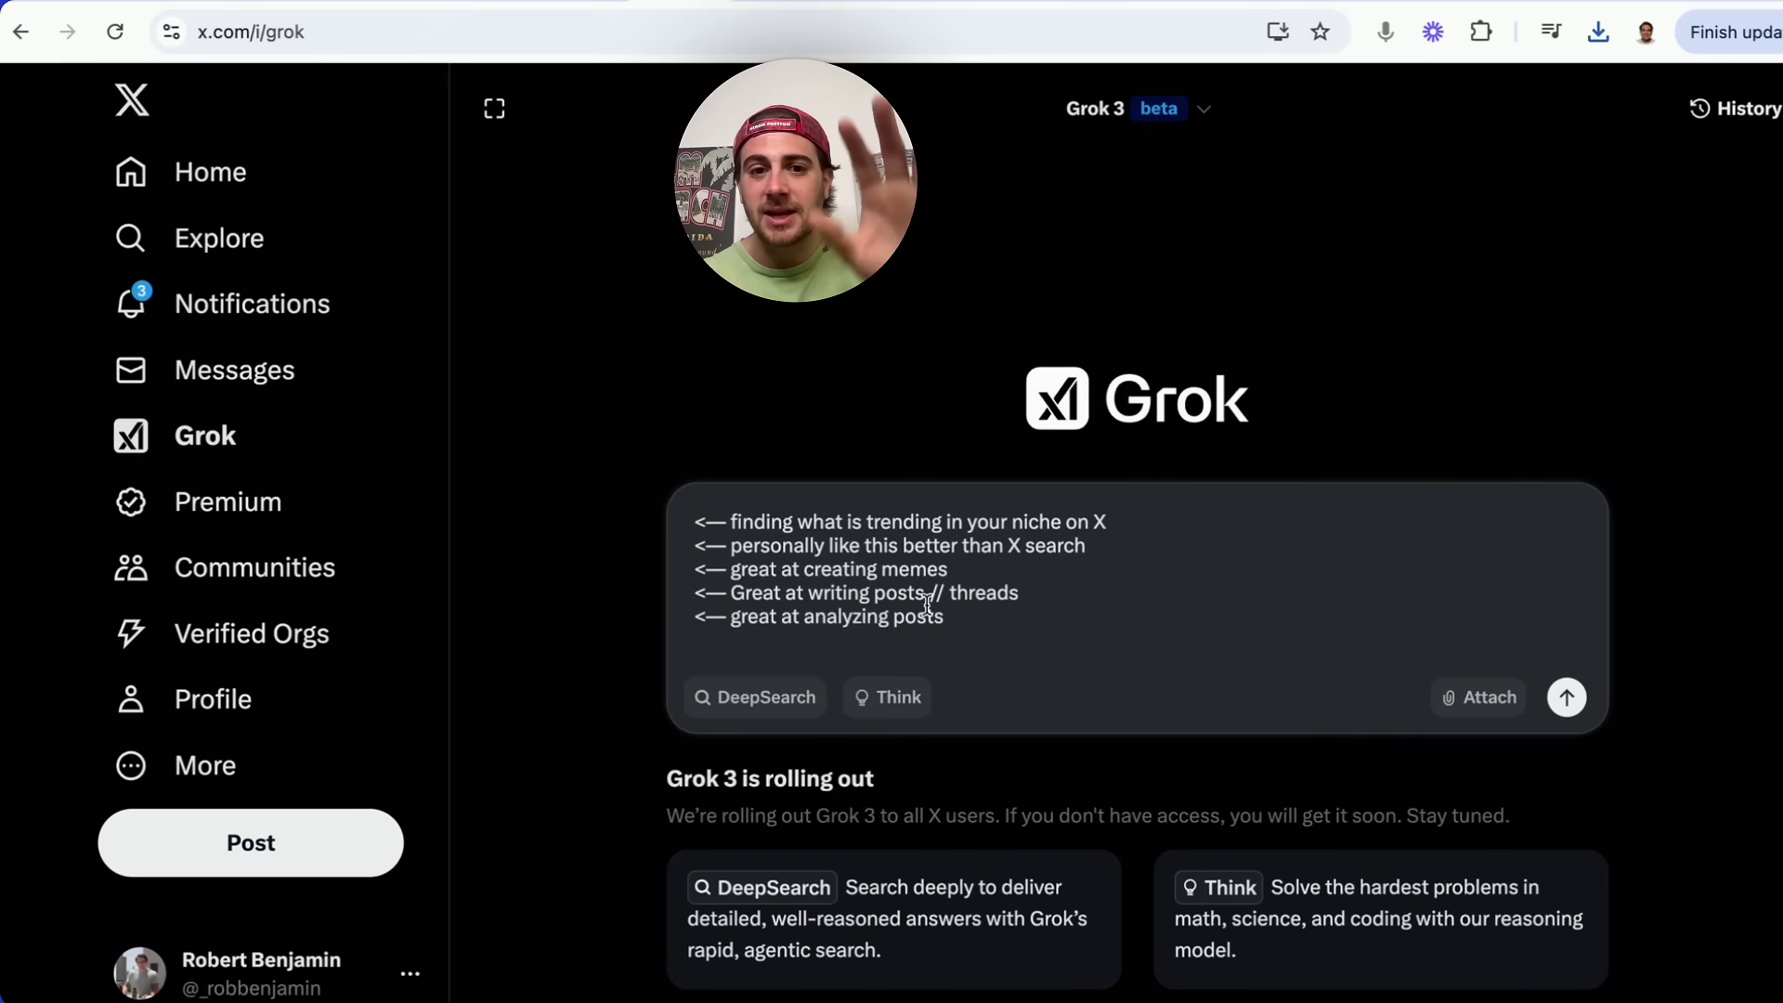
- Go through the five notes on Grok's strengths in the prompt box line by line, highlighting each one
{"action": "triple_click", "coordinate": [781, 525]}
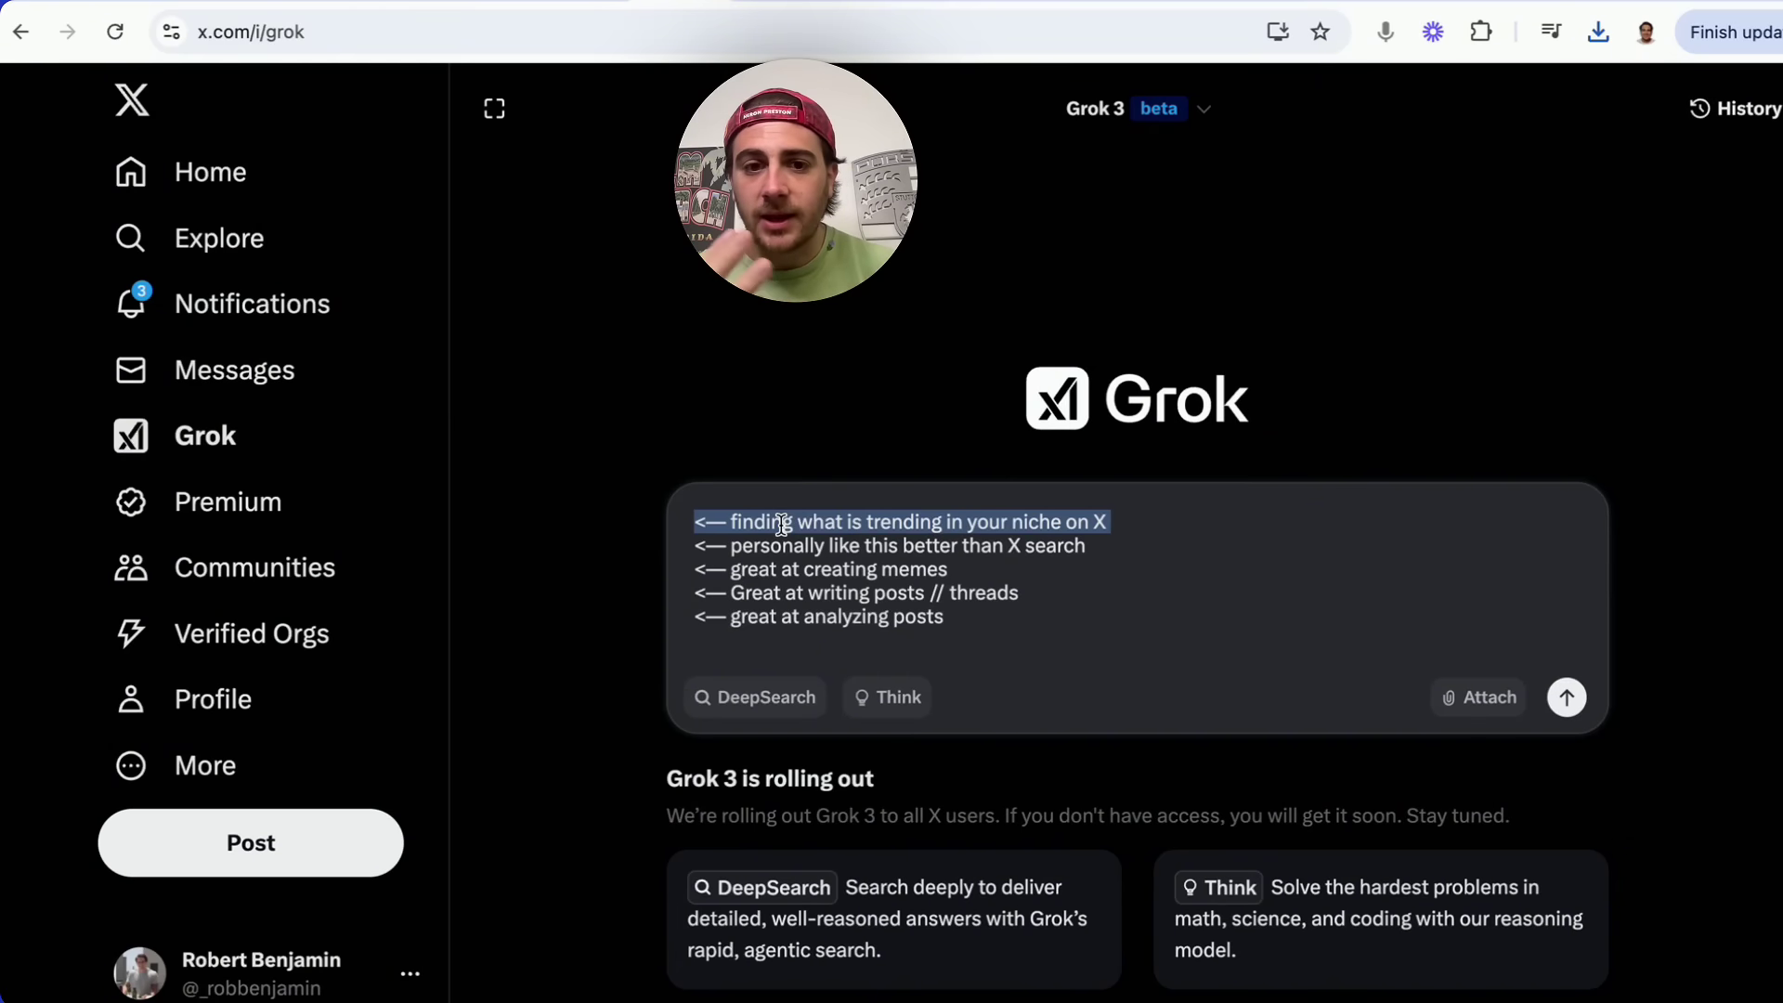
{"action": "triple_click", "coordinate": [775, 550]}
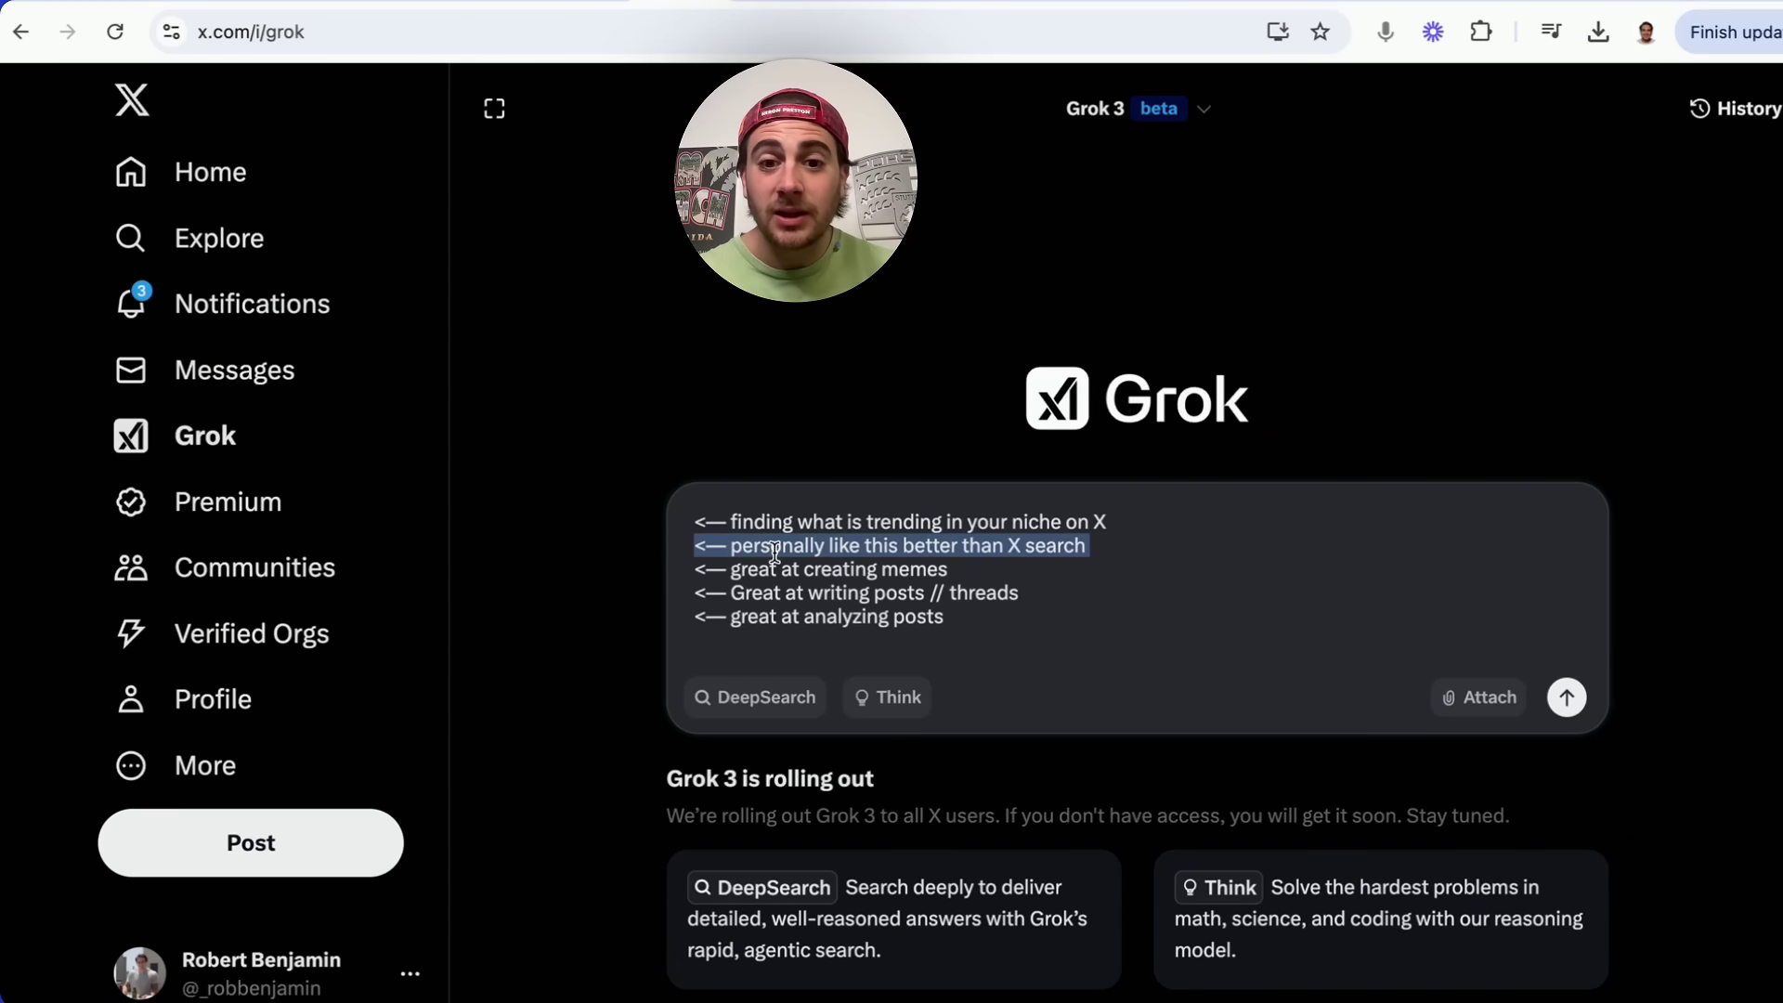
{"action": "triple_click", "coordinate": [776, 568]}
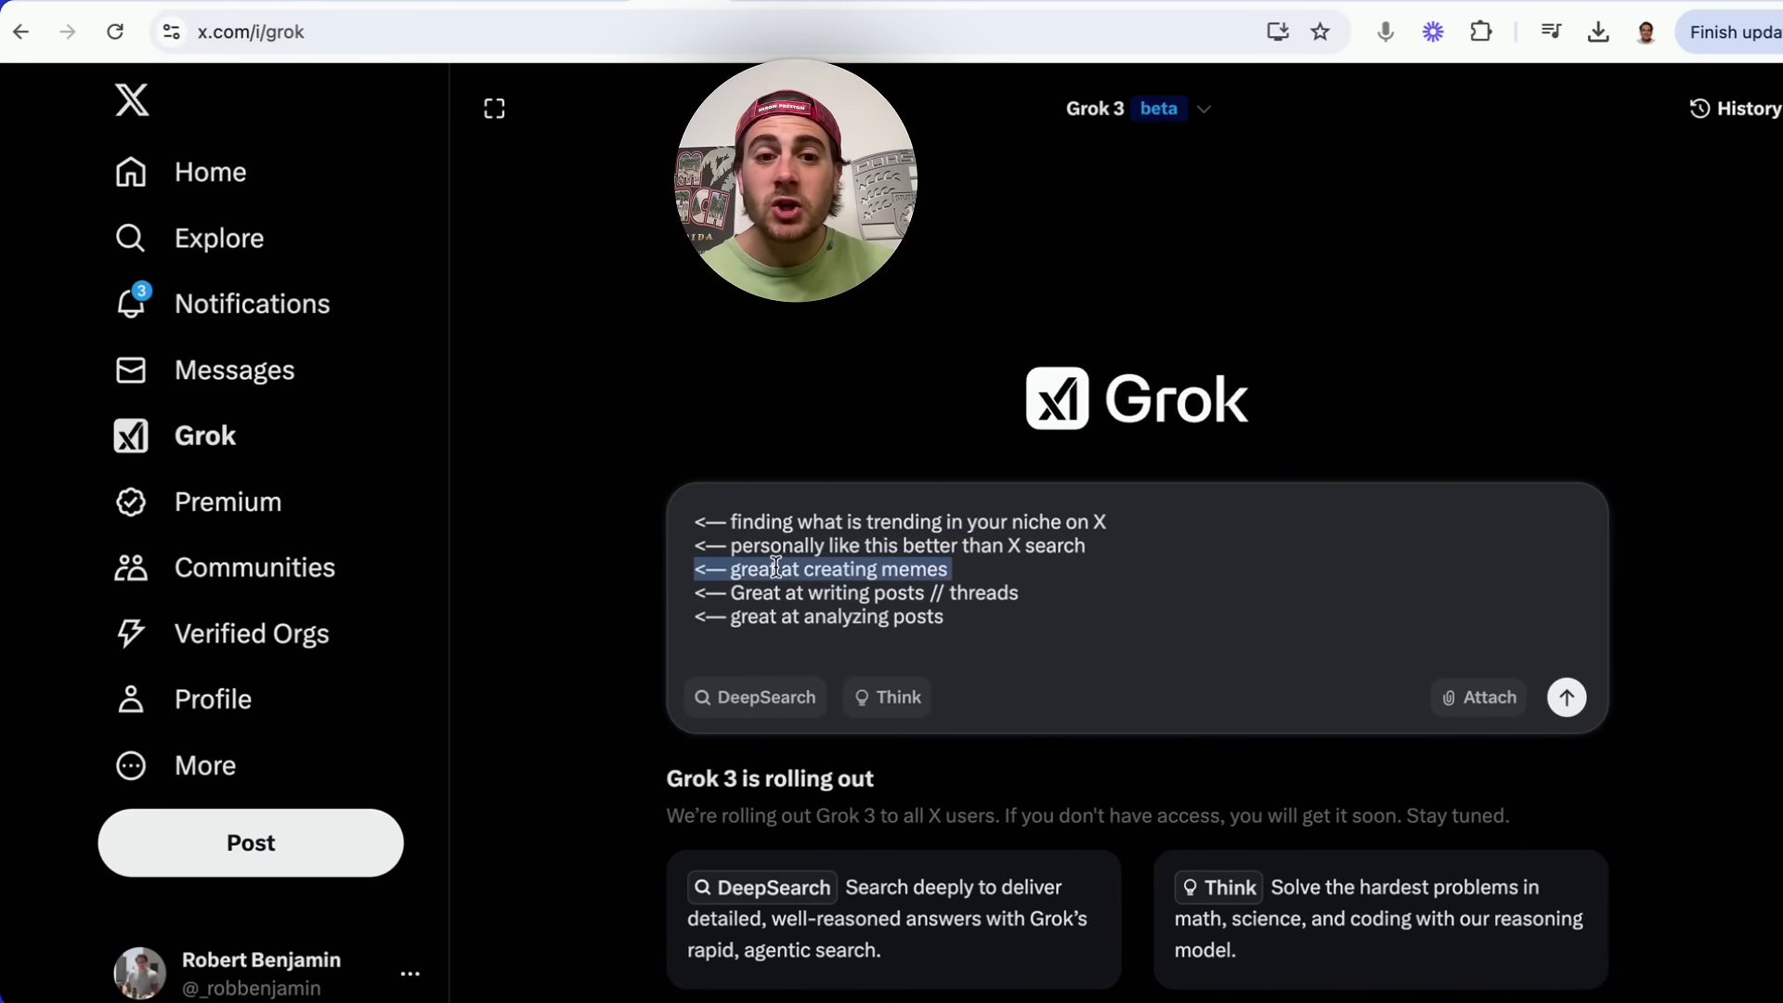
{"action": "triple_click", "coordinate": [790, 592]}
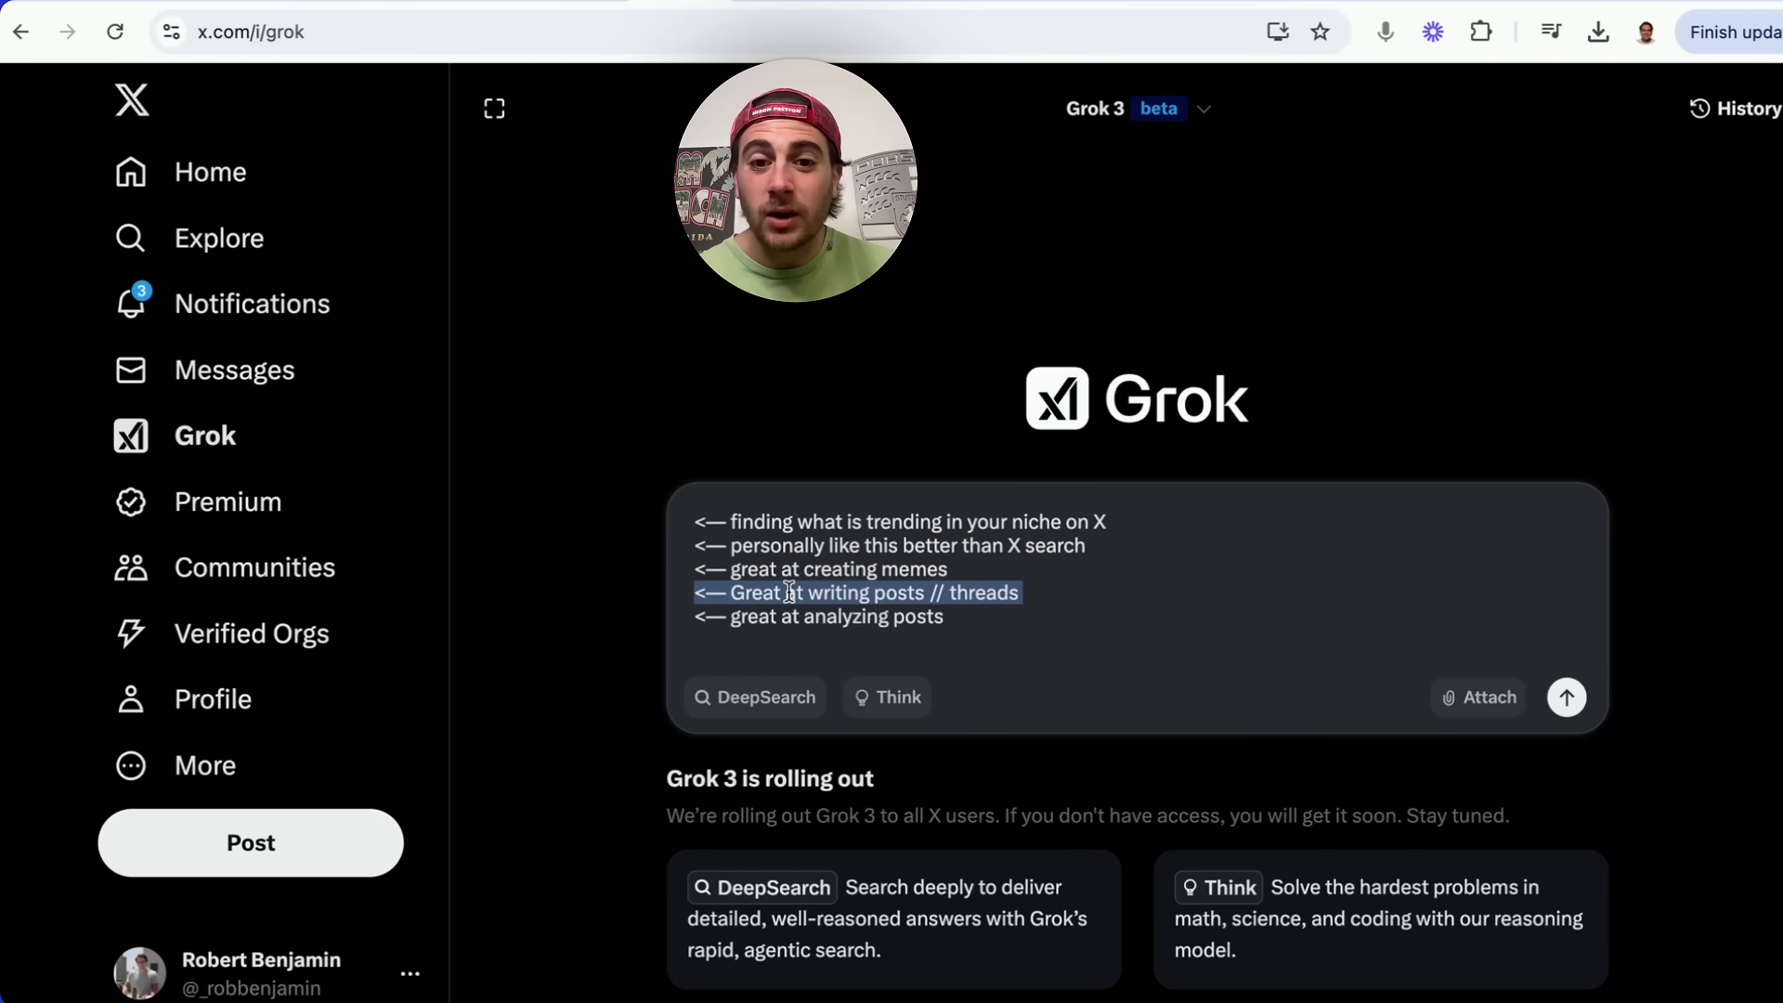
{"action": "triple_click", "coordinate": [789, 617]}
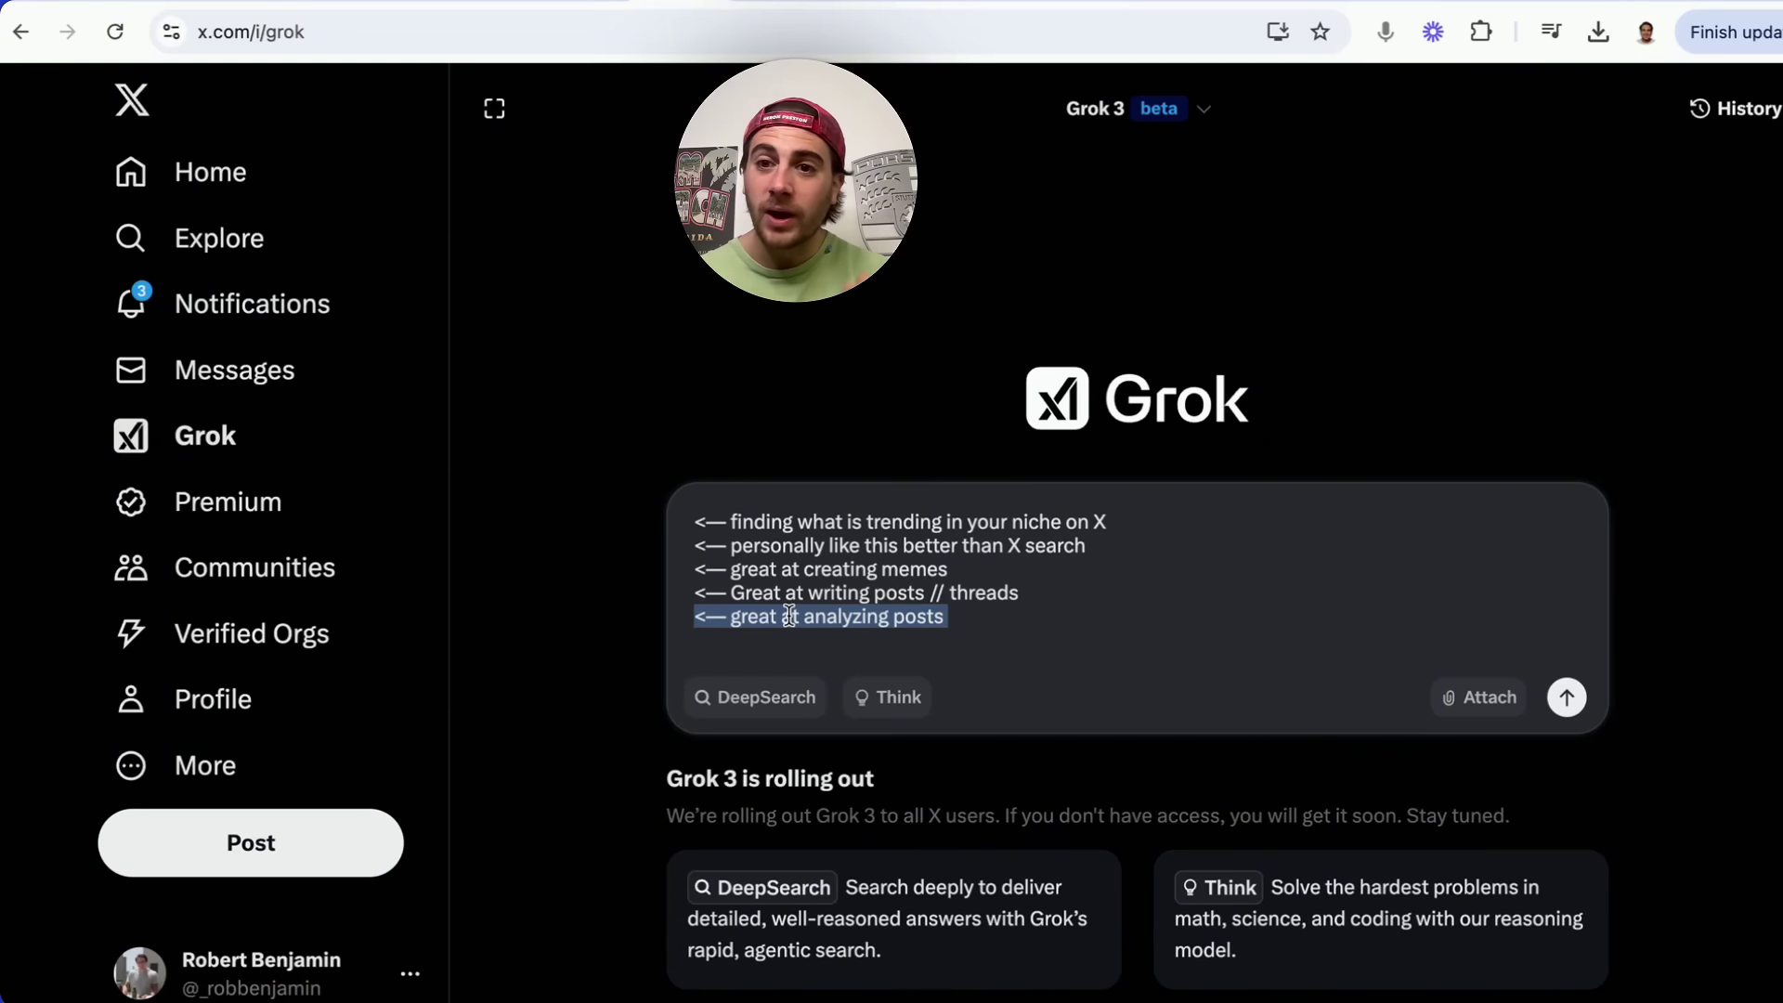
- Replace the notes with the prompt "I am in the ai news niche - what contnet is trending on x right now for this" and submit it
{"action": "key", "text": "ctrl+a"}
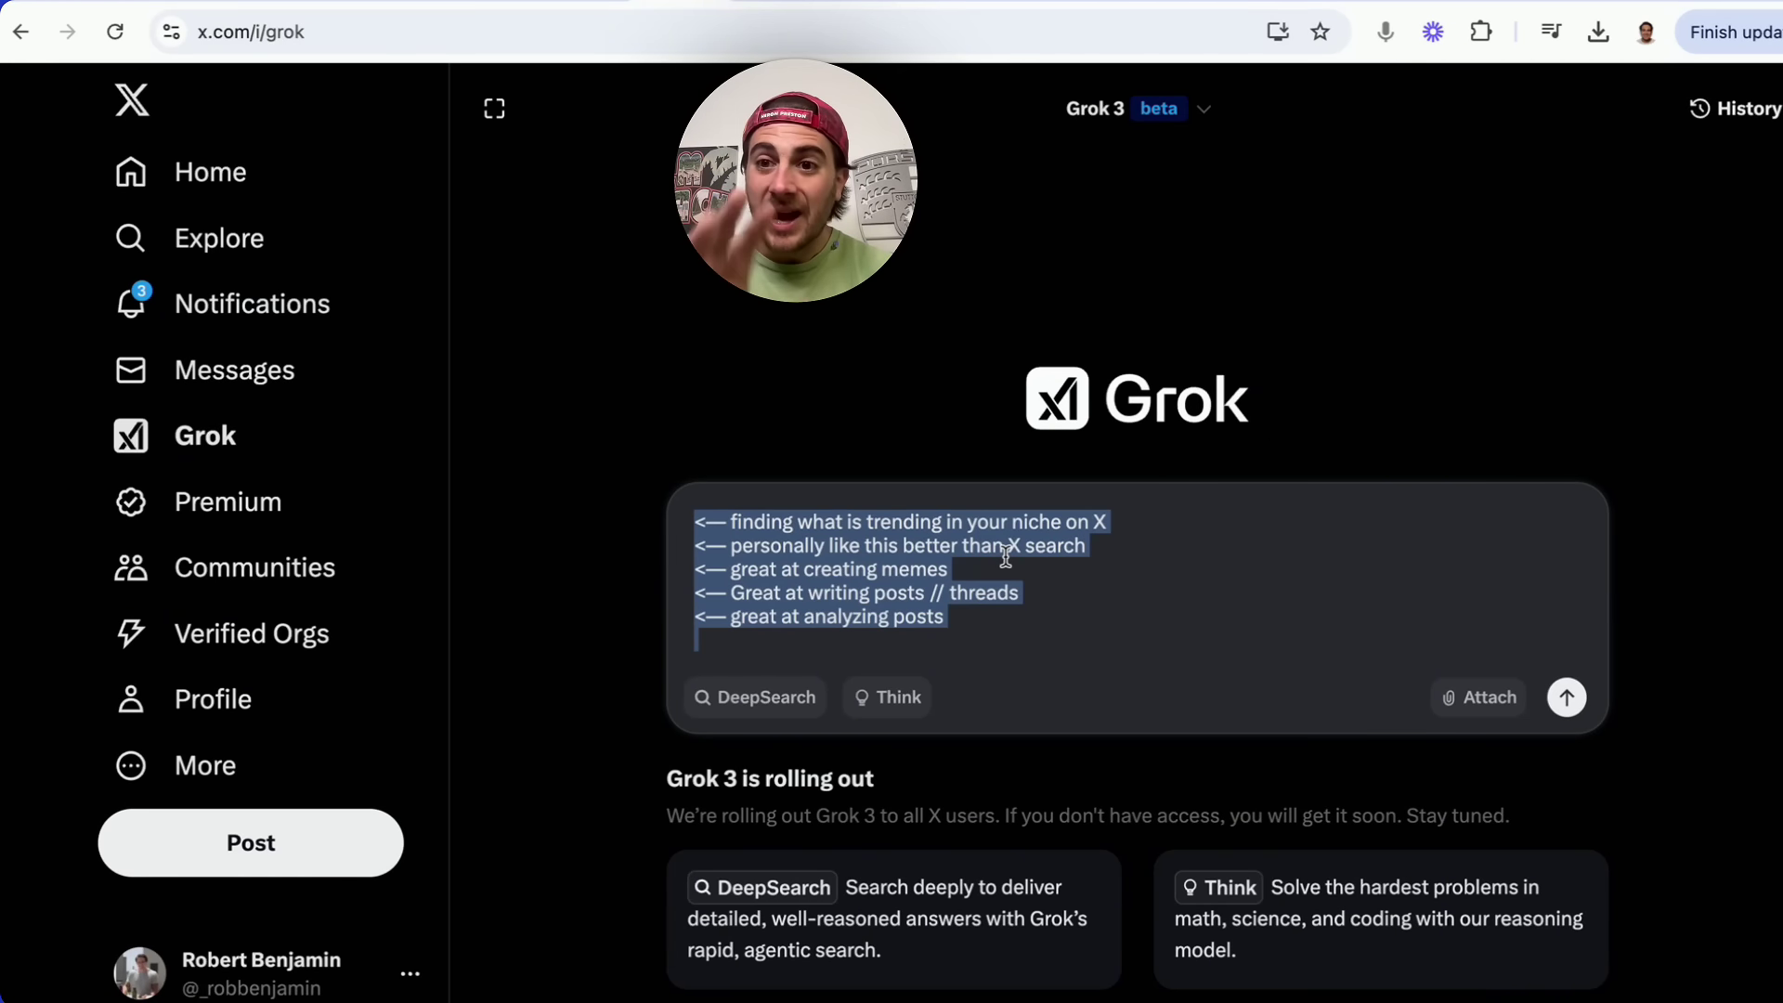
{"action": "type", "text": "I am "}
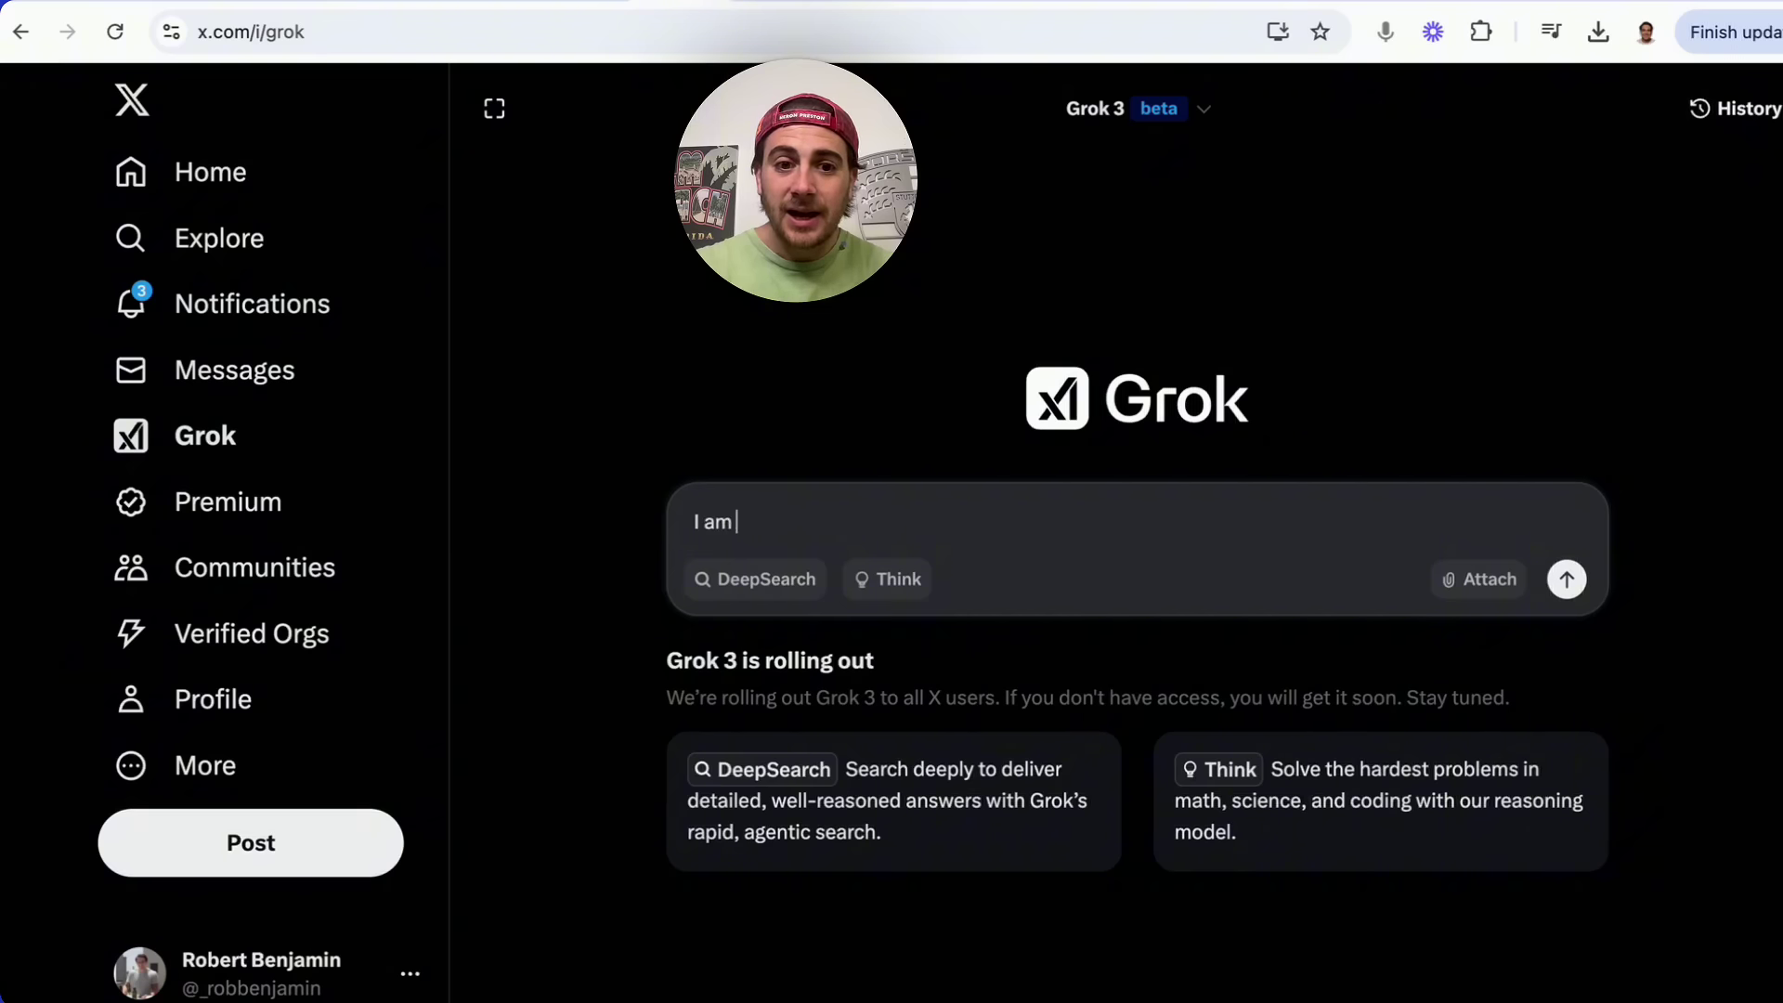
{"action": "type", "text": "in the ai"}
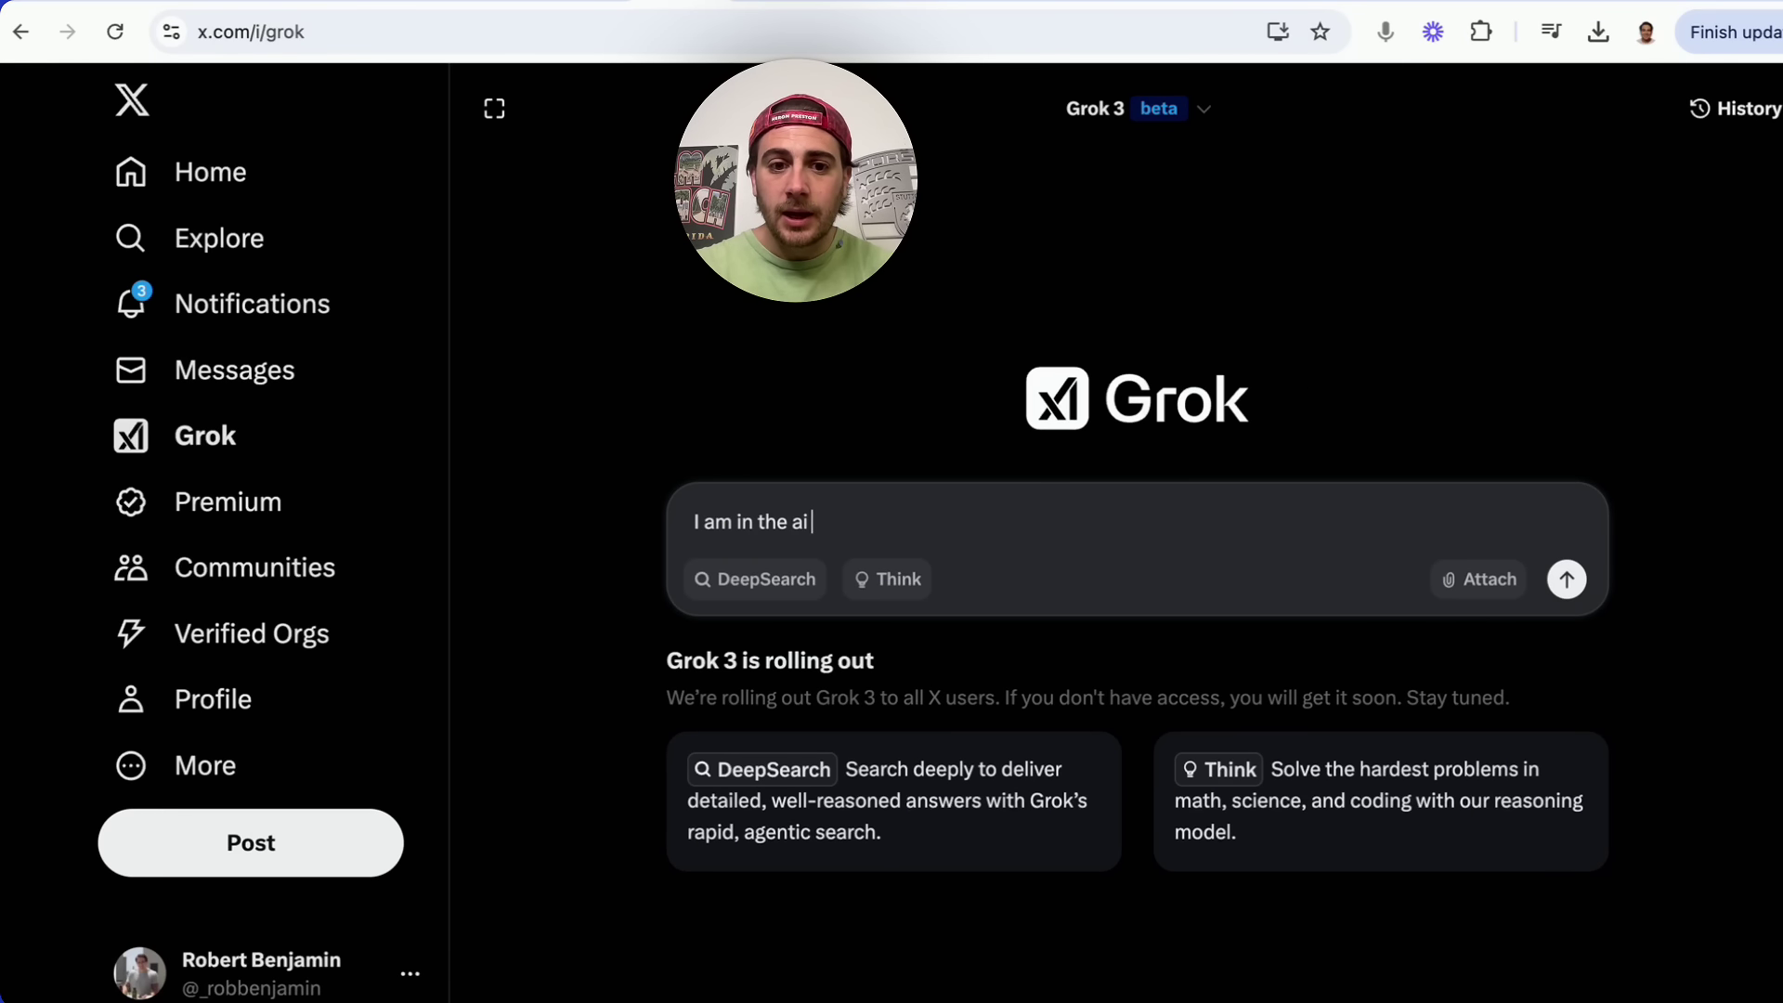
{"action": "type", "text": " news niche - what contnet is trending o"}
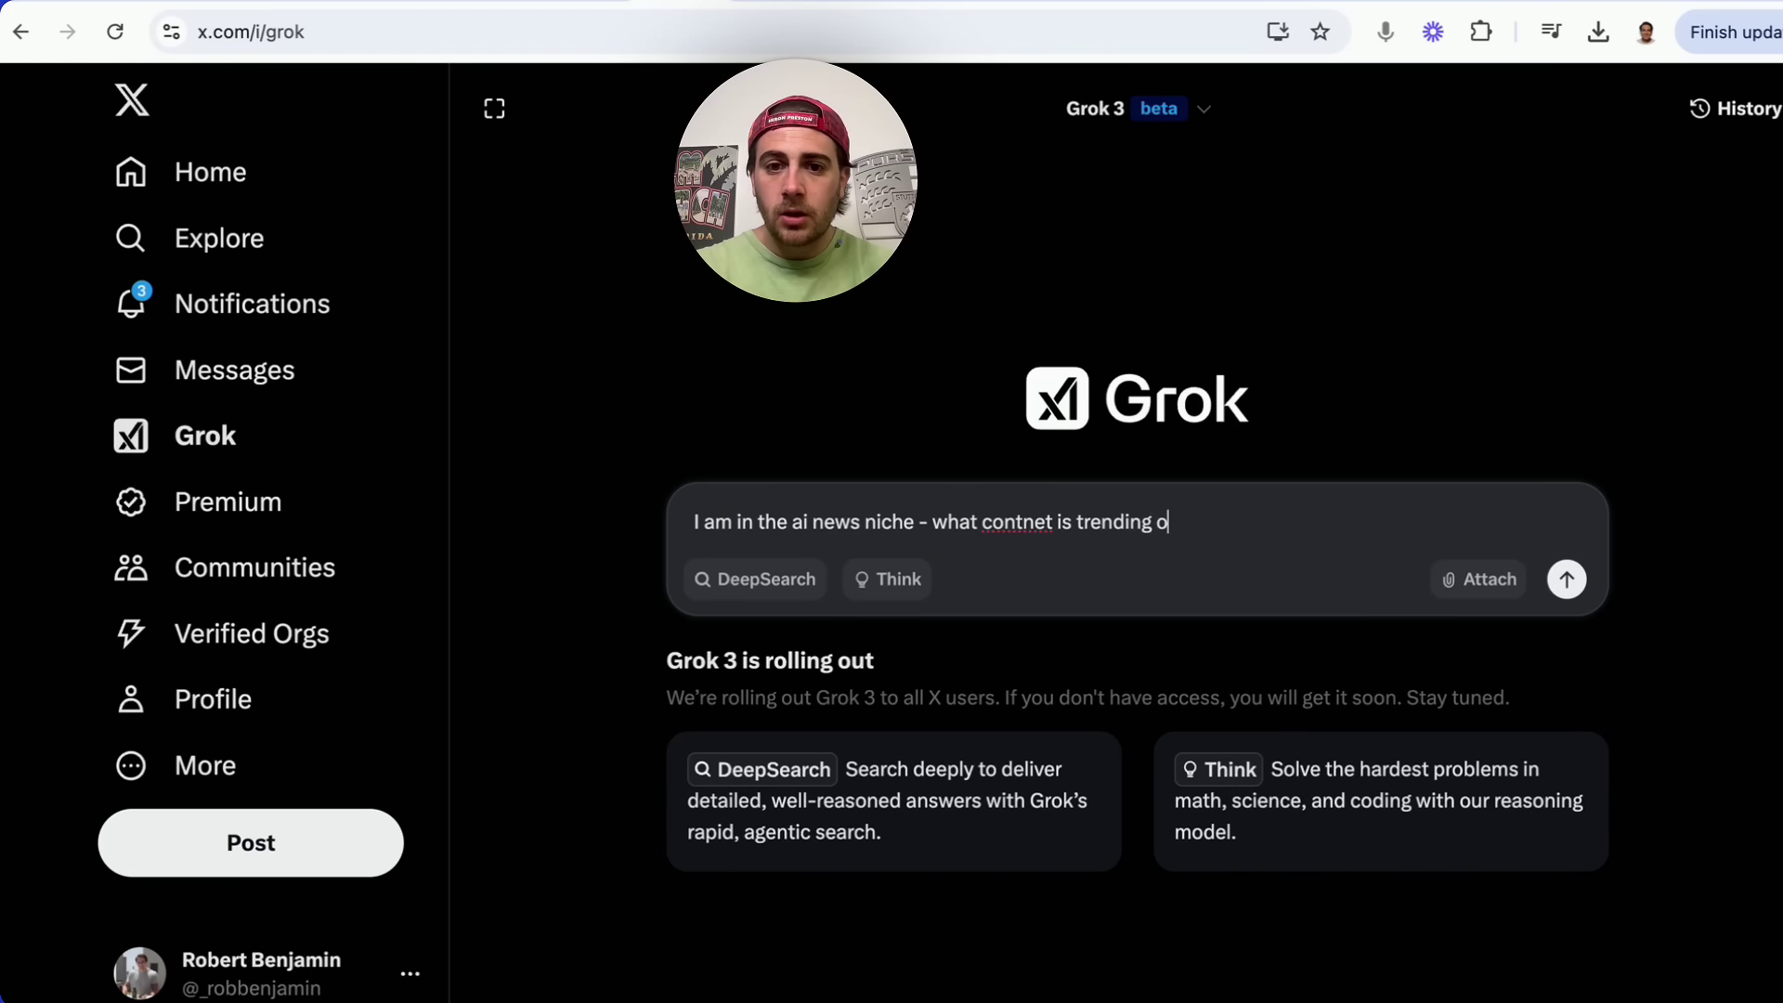
{"action": "type", "text": "n x right now for this"}
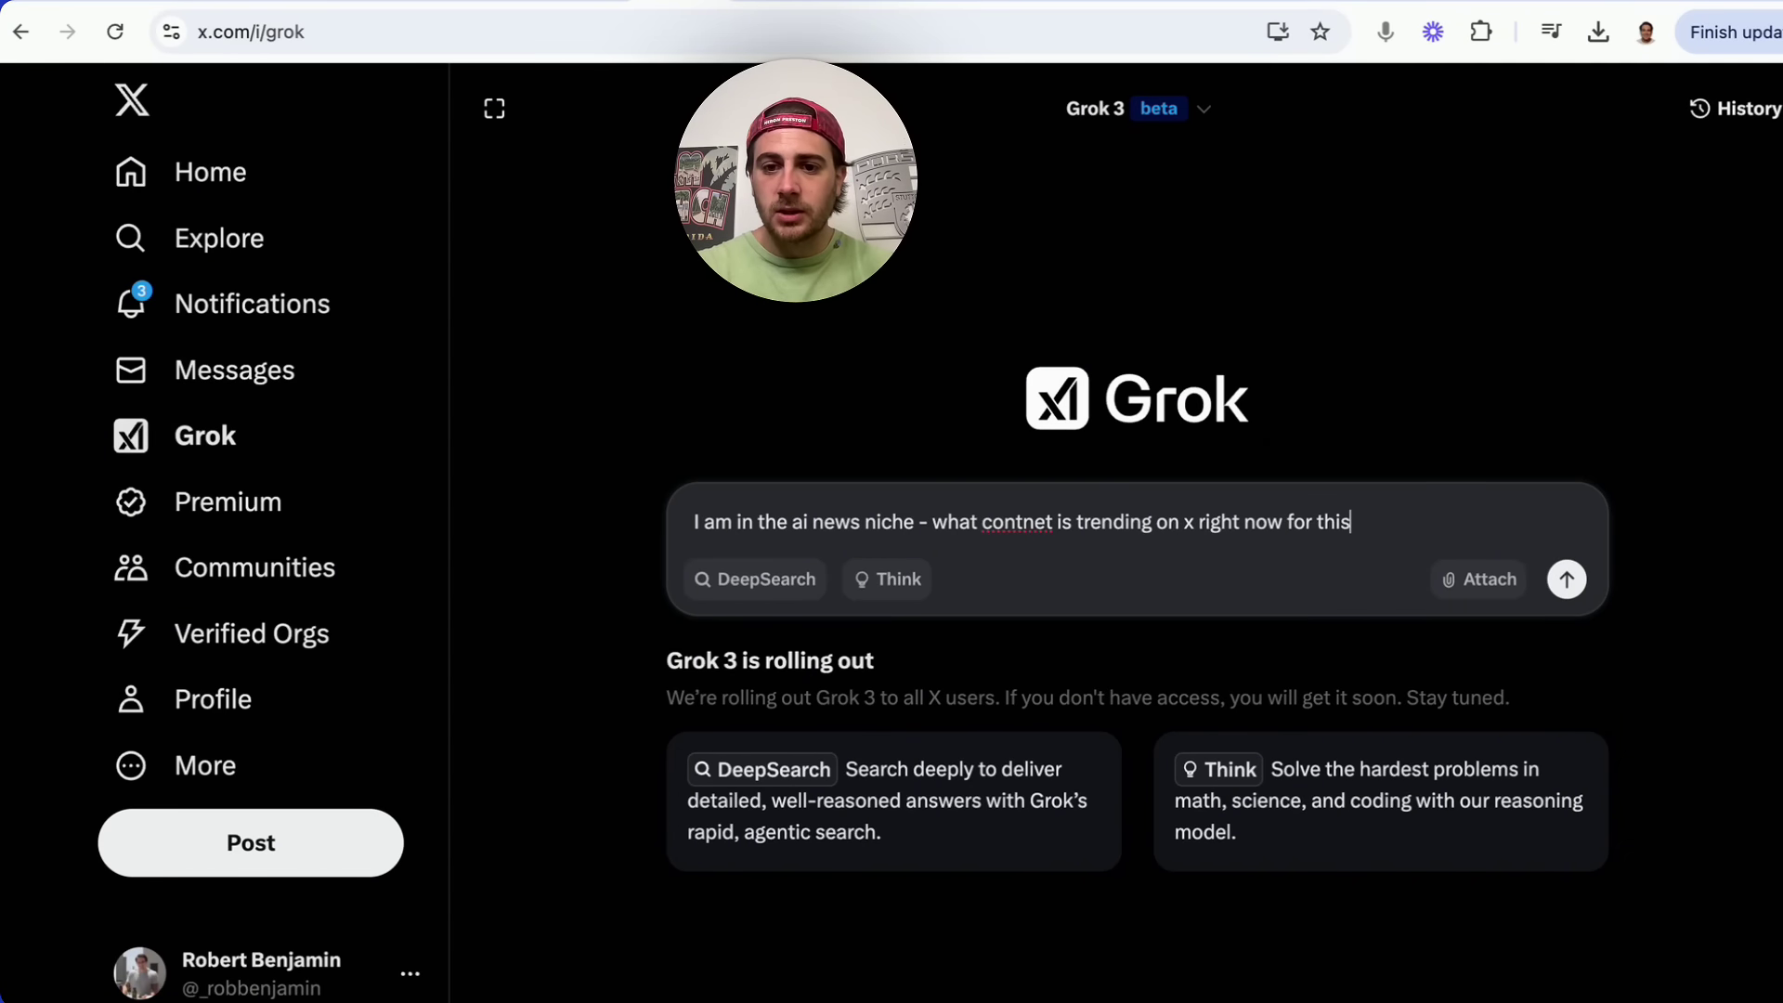
{"action": "key", "text": "Return"}
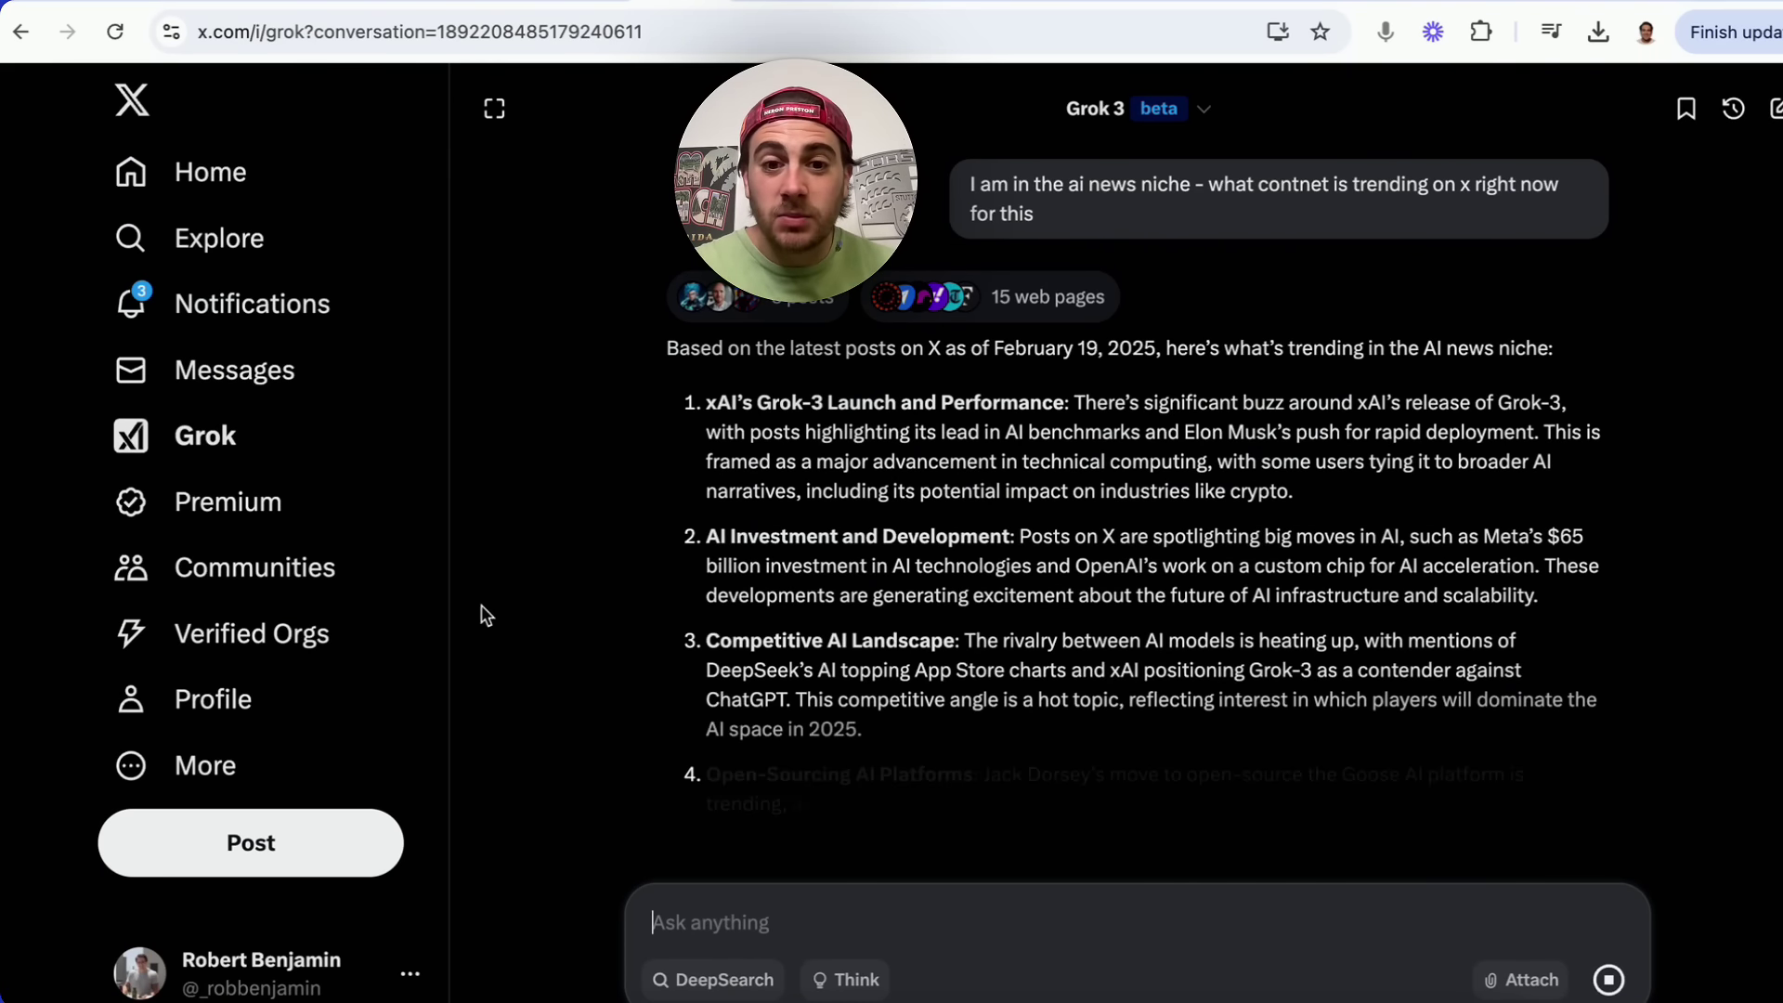
- Read through the answer on trending AI news and inspect the relevant X posts it draws on, closing them when done
{"action": "scroll", "coordinate": [944, 643], "scroll_direction": "down", "scroll_amount": 1}
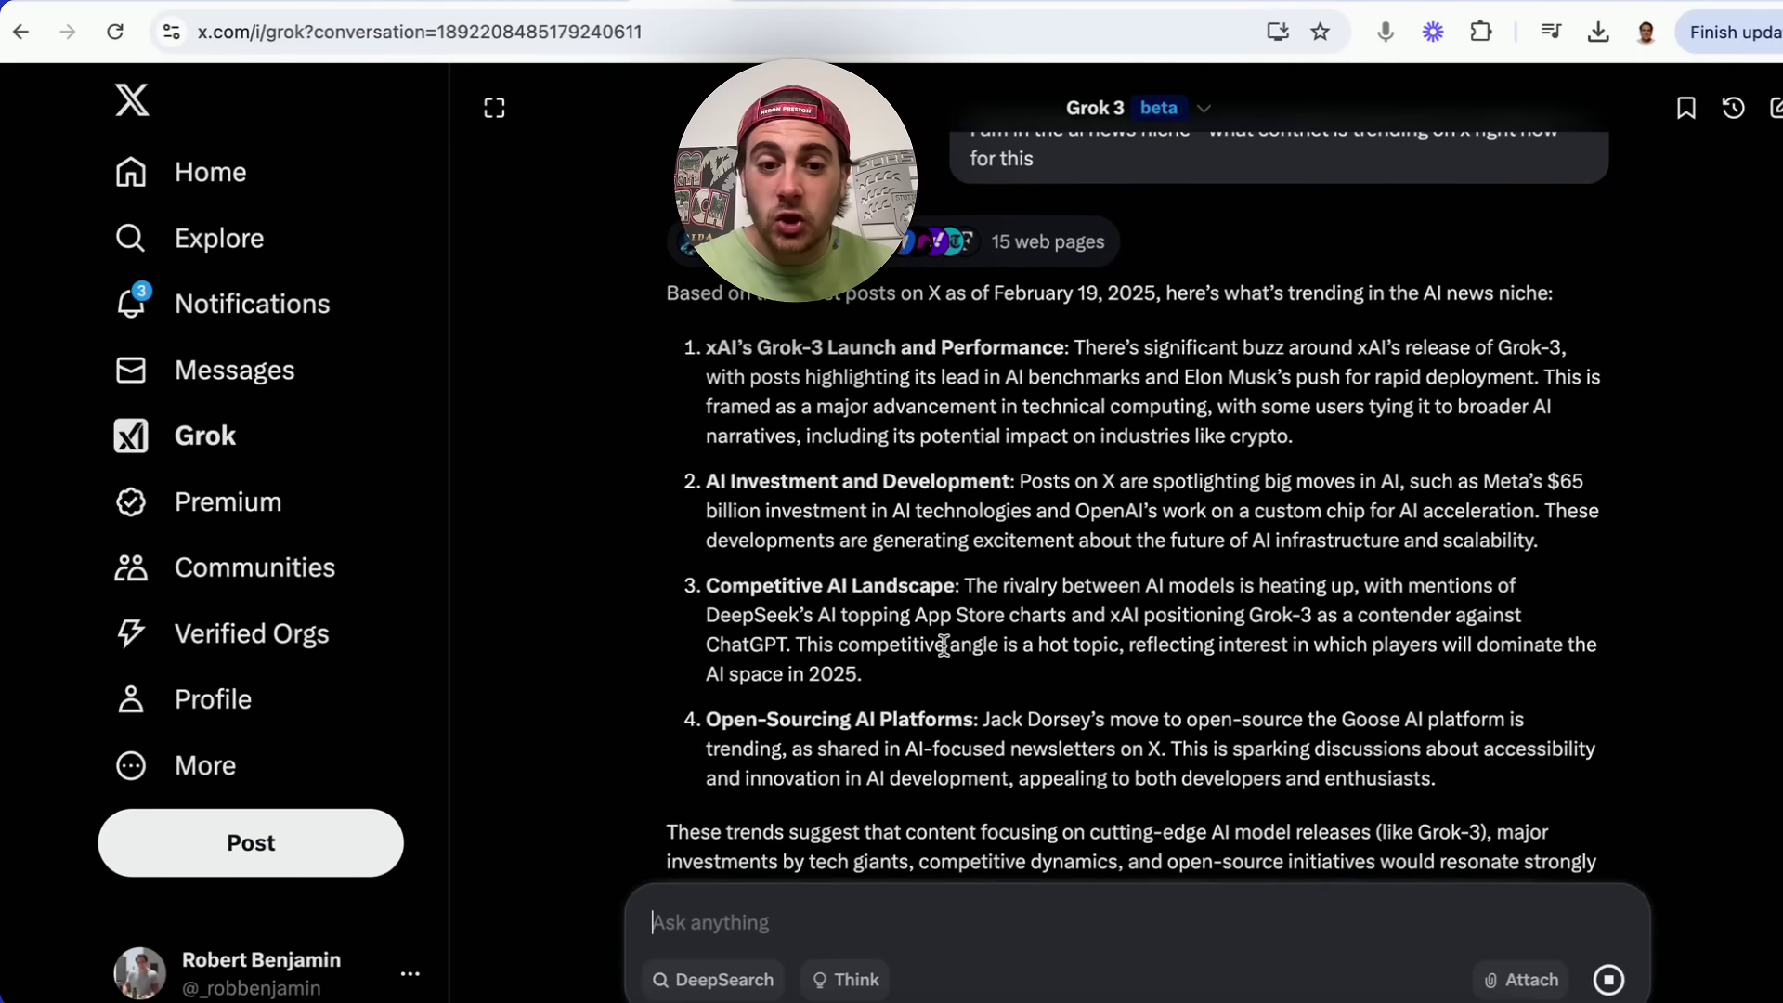
{"action": "scroll", "coordinate": [1034, 535], "scroll_direction": "down", "scroll_amount": 2}
{"action": "scroll", "coordinate": [1027, 505], "scroll_direction": "up", "scroll_amount": 3}
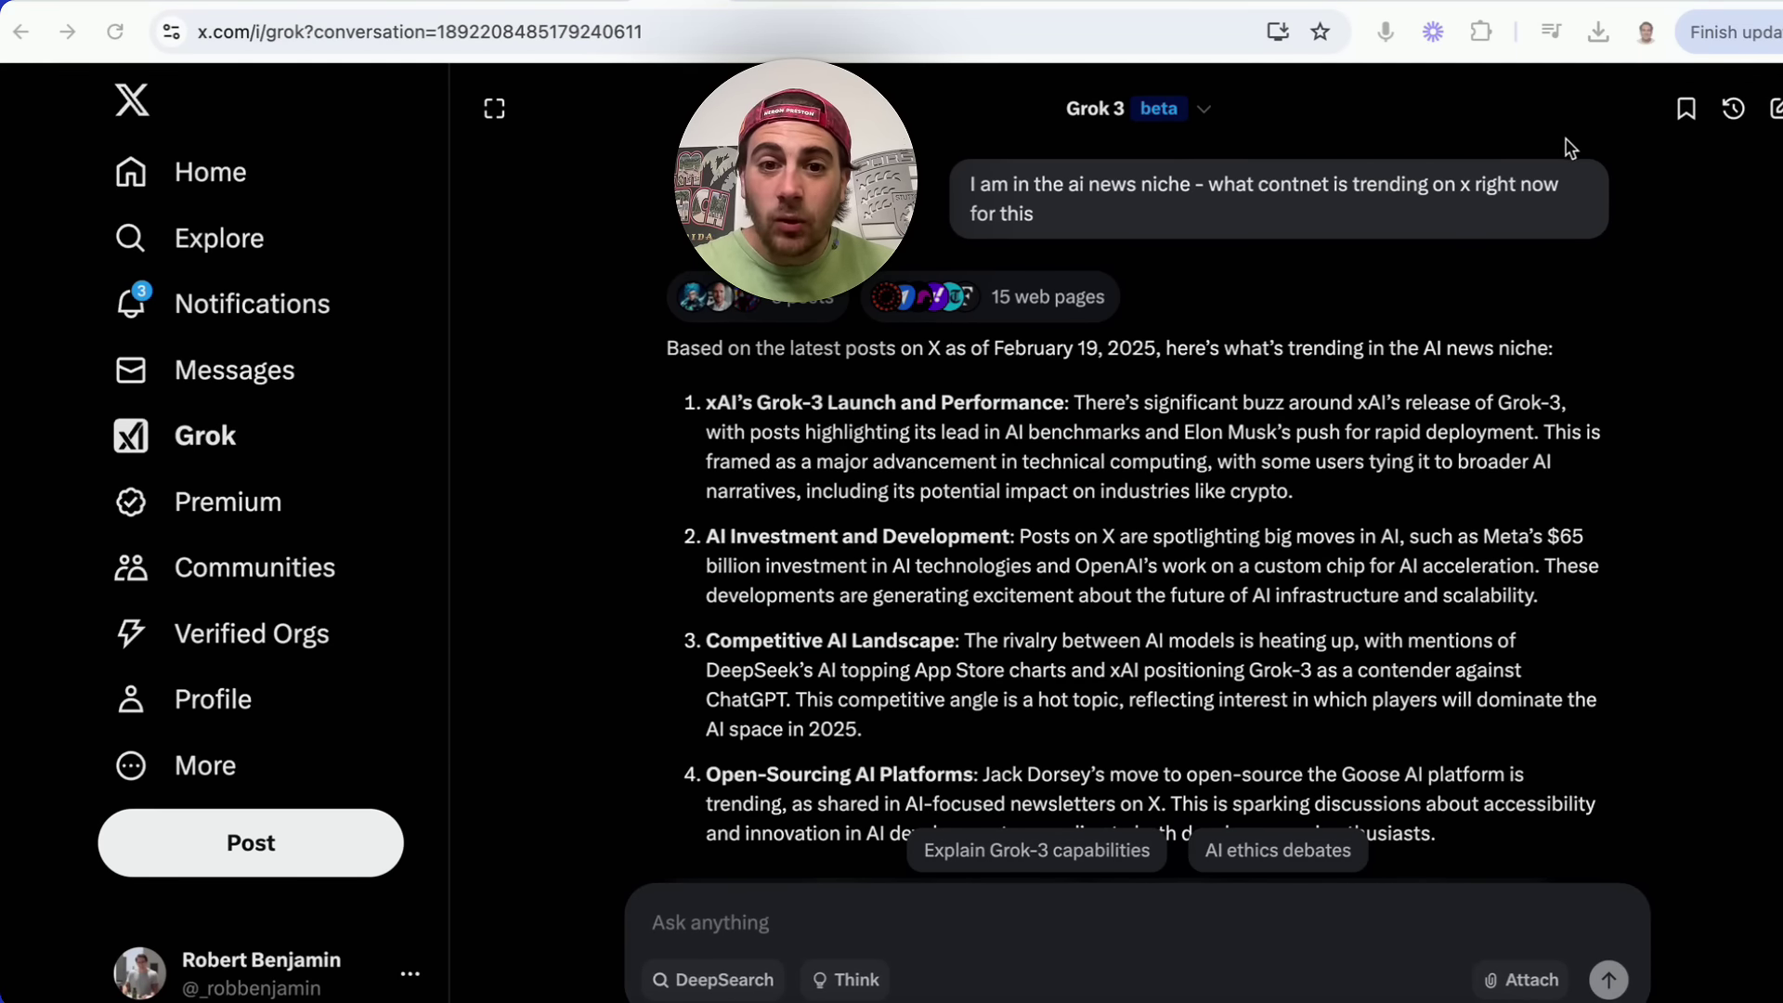
{"action": "left_click", "coordinate": [787, 307]}
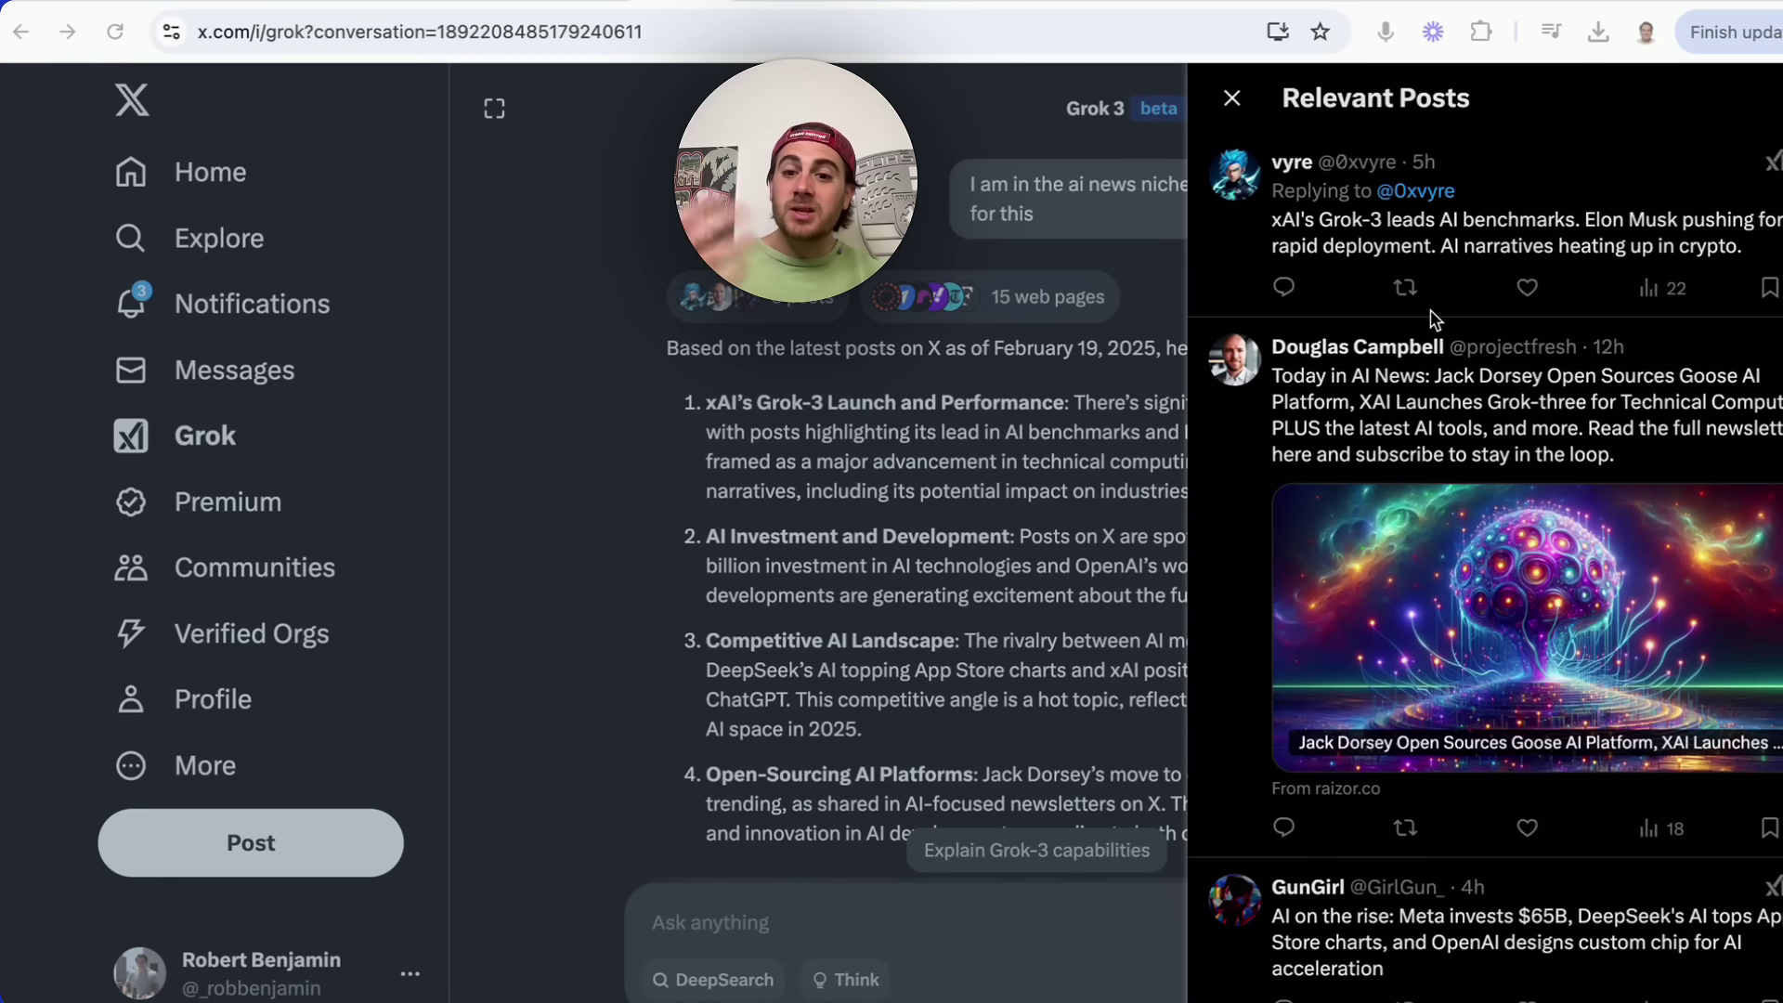
{"action": "scroll", "coordinate": [1430, 309], "scroll_direction": "down", "scroll_amount": 1}
{"action": "scroll", "coordinate": [1430, 309], "scroll_direction": "up", "scroll_amount": 1}
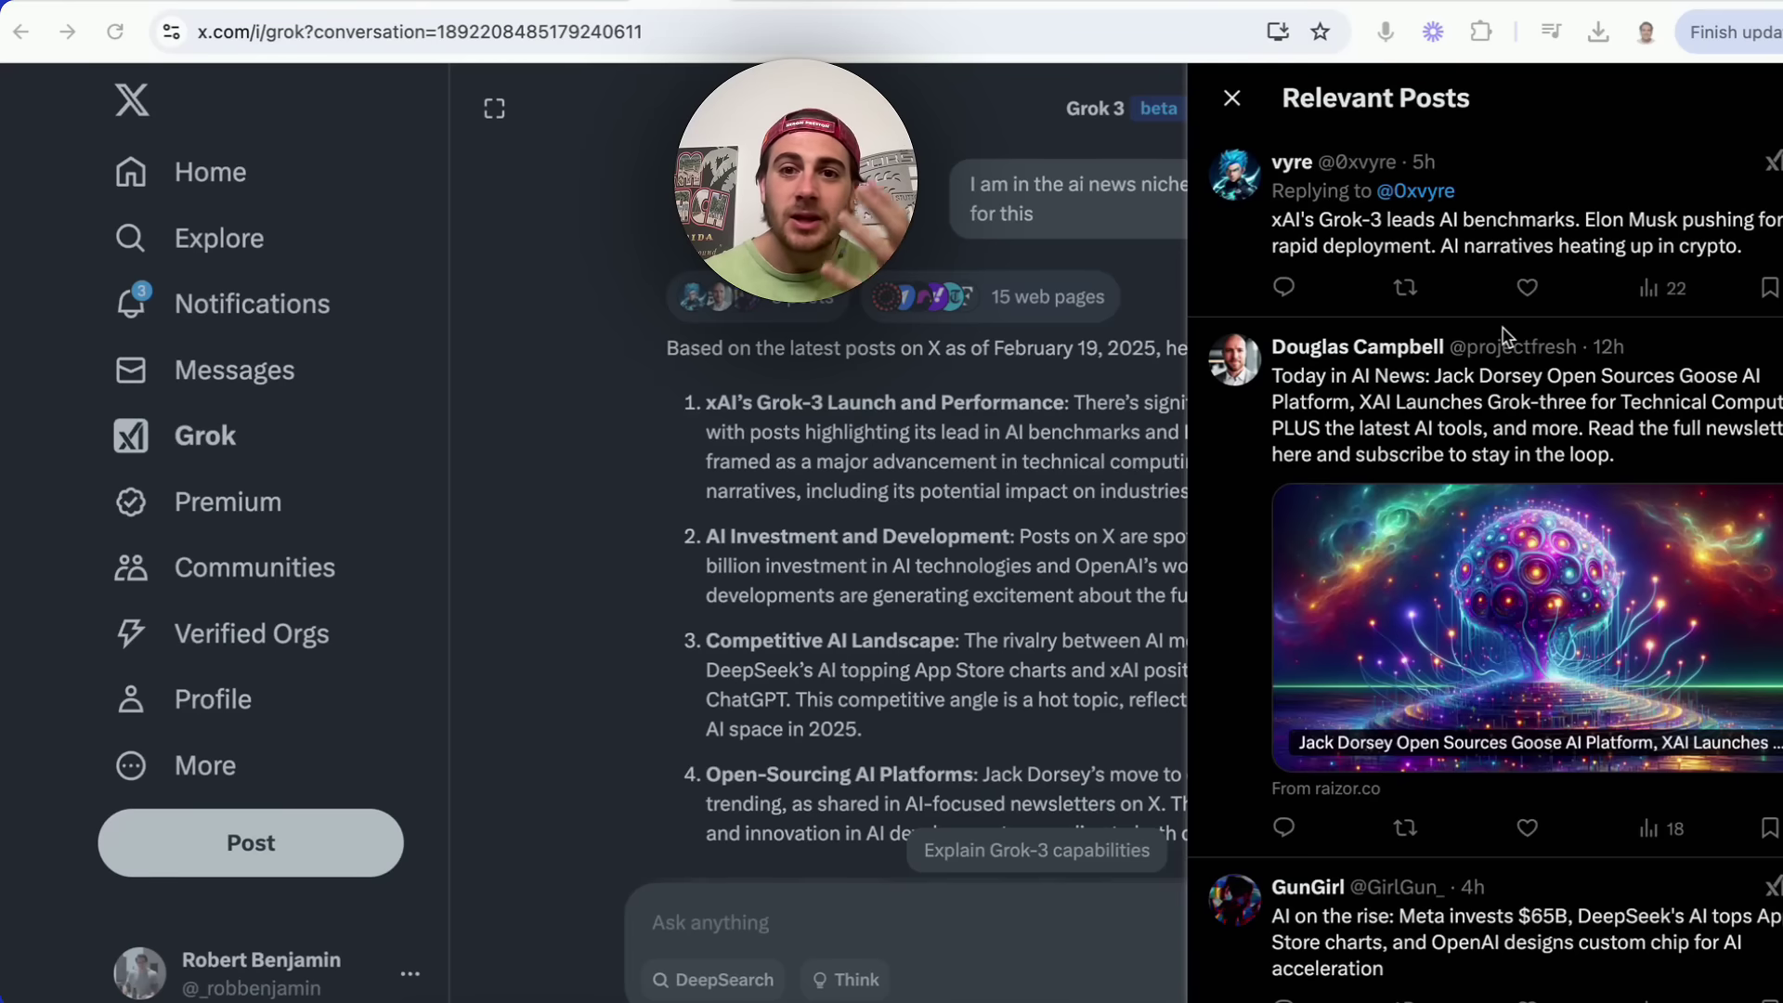
{"action": "left_click", "coordinate": [1234, 99]}
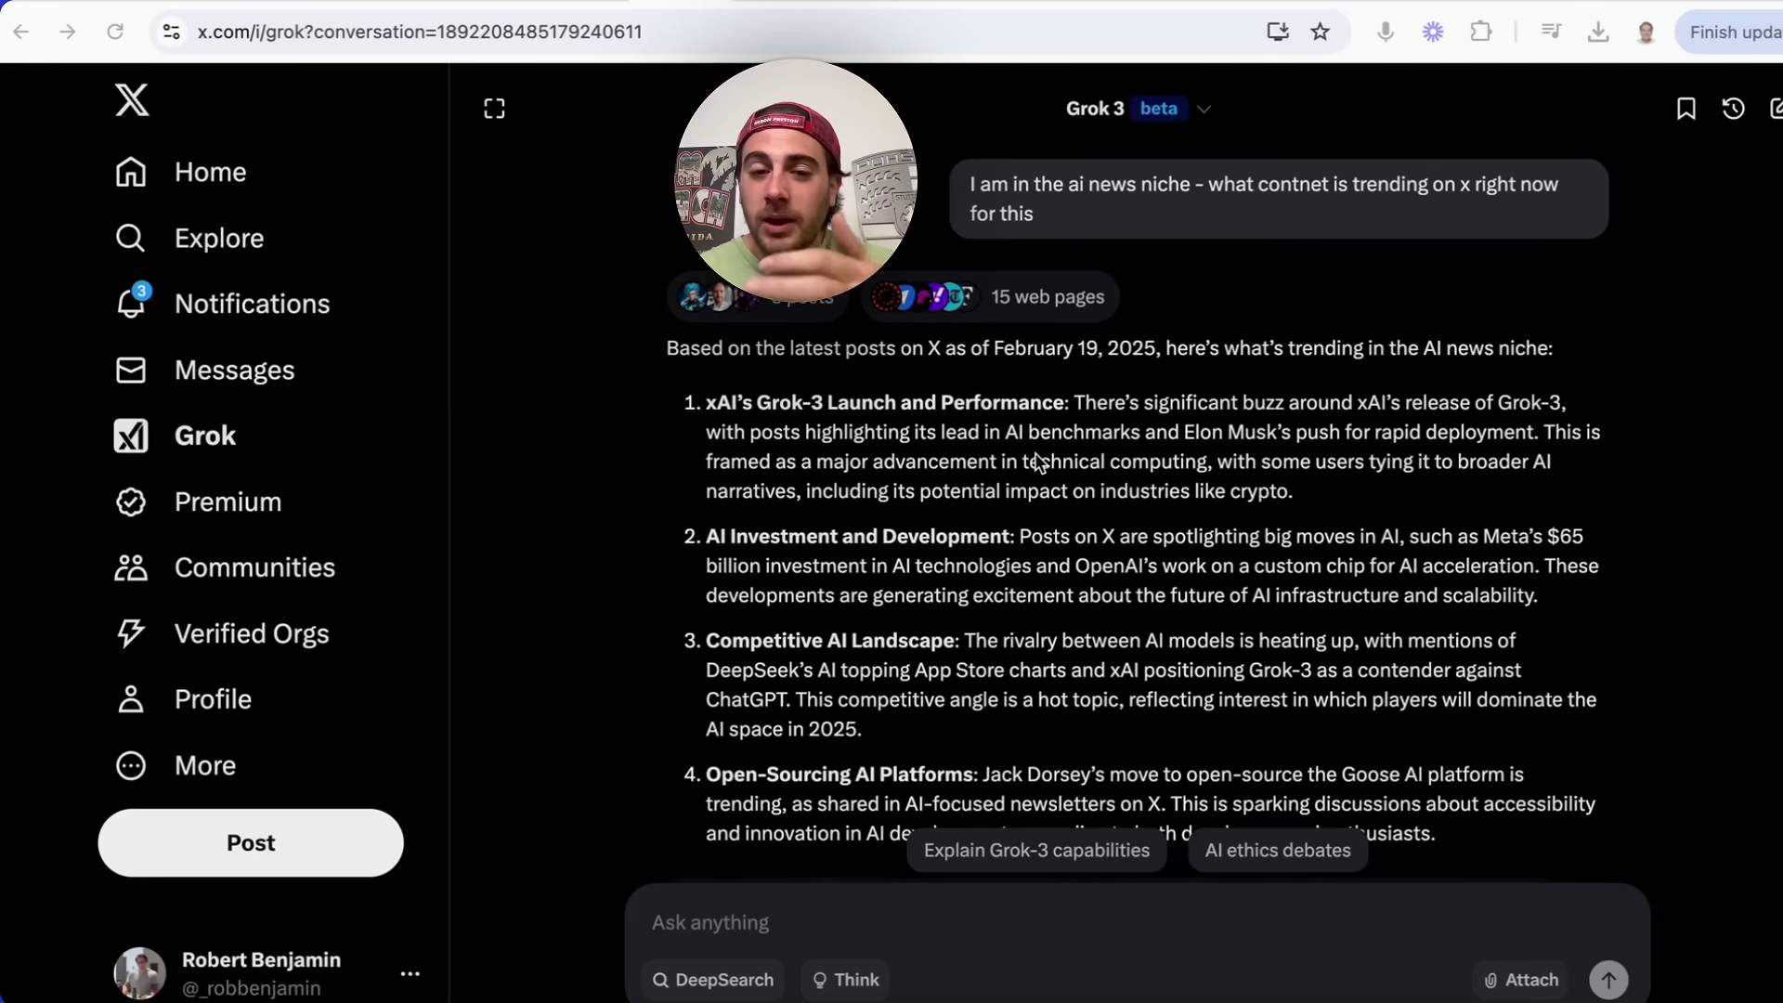
- Send a follow-up saying you really like #1 and requesting a great tweet thread about it that invokes curiosity and really grabs people's attention
{"action": "scroll", "coordinate": [1036, 457], "scroll_direction": "down", "scroll_amount": 4}
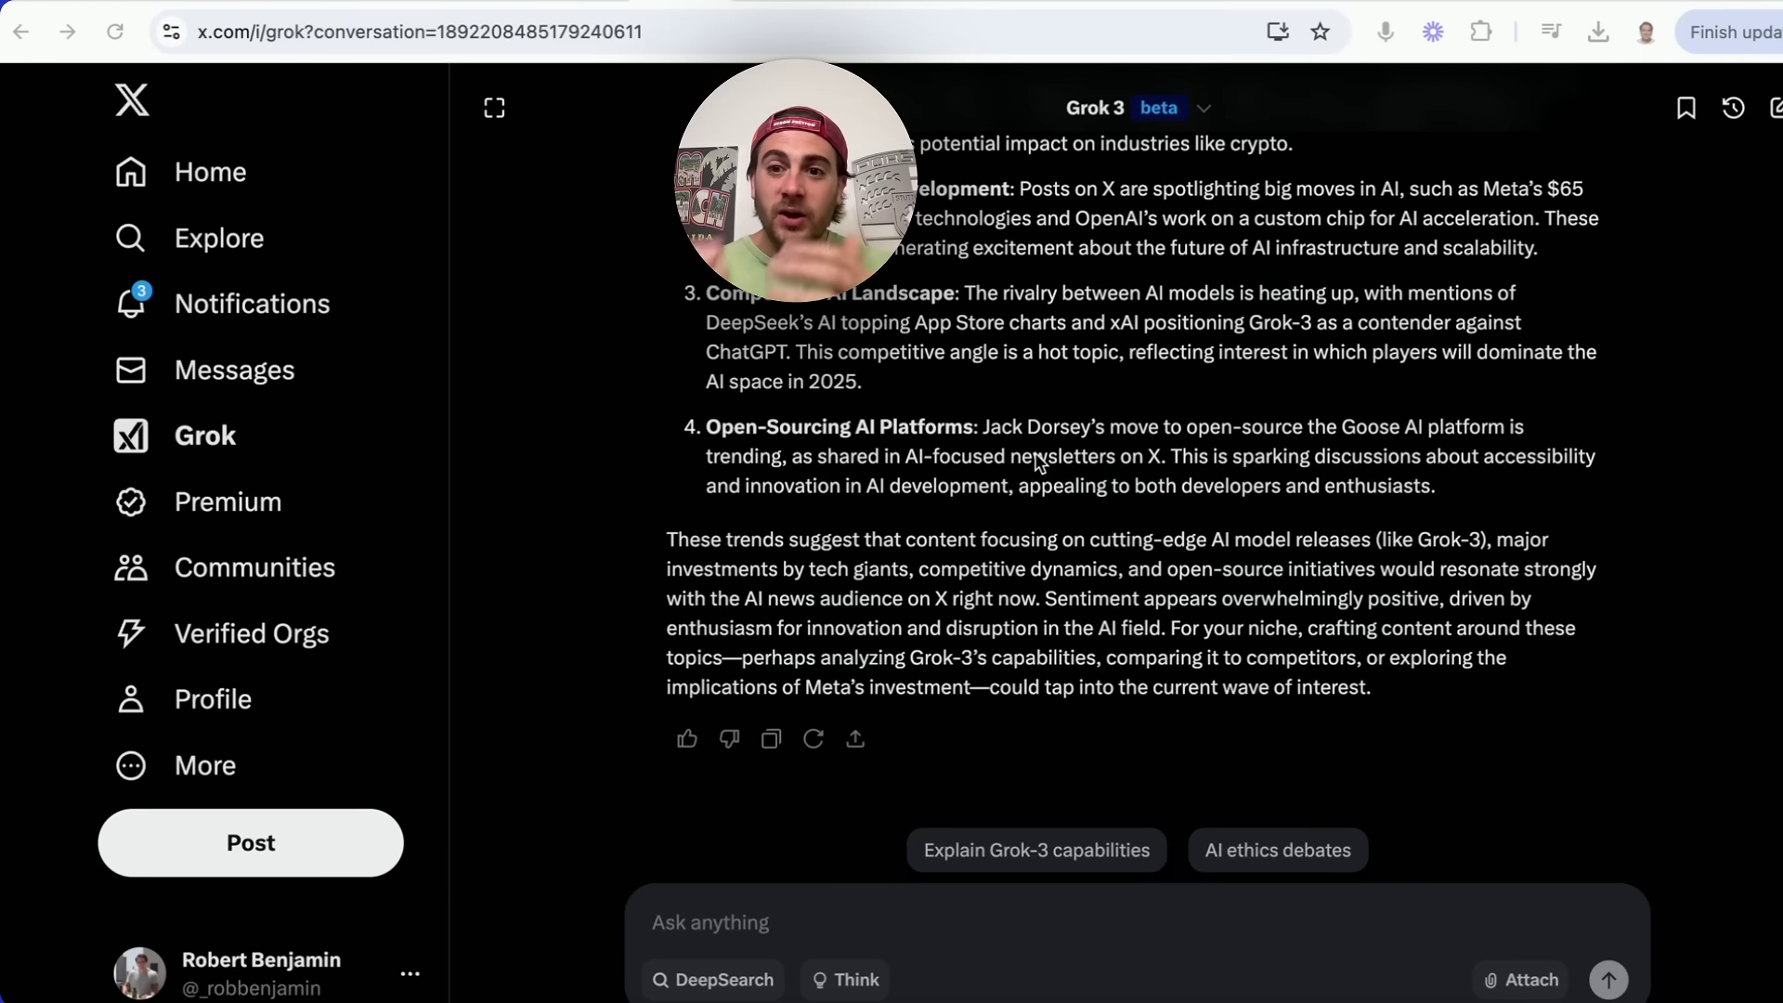
{"action": "left_click", "coordinate": [700, 922]}
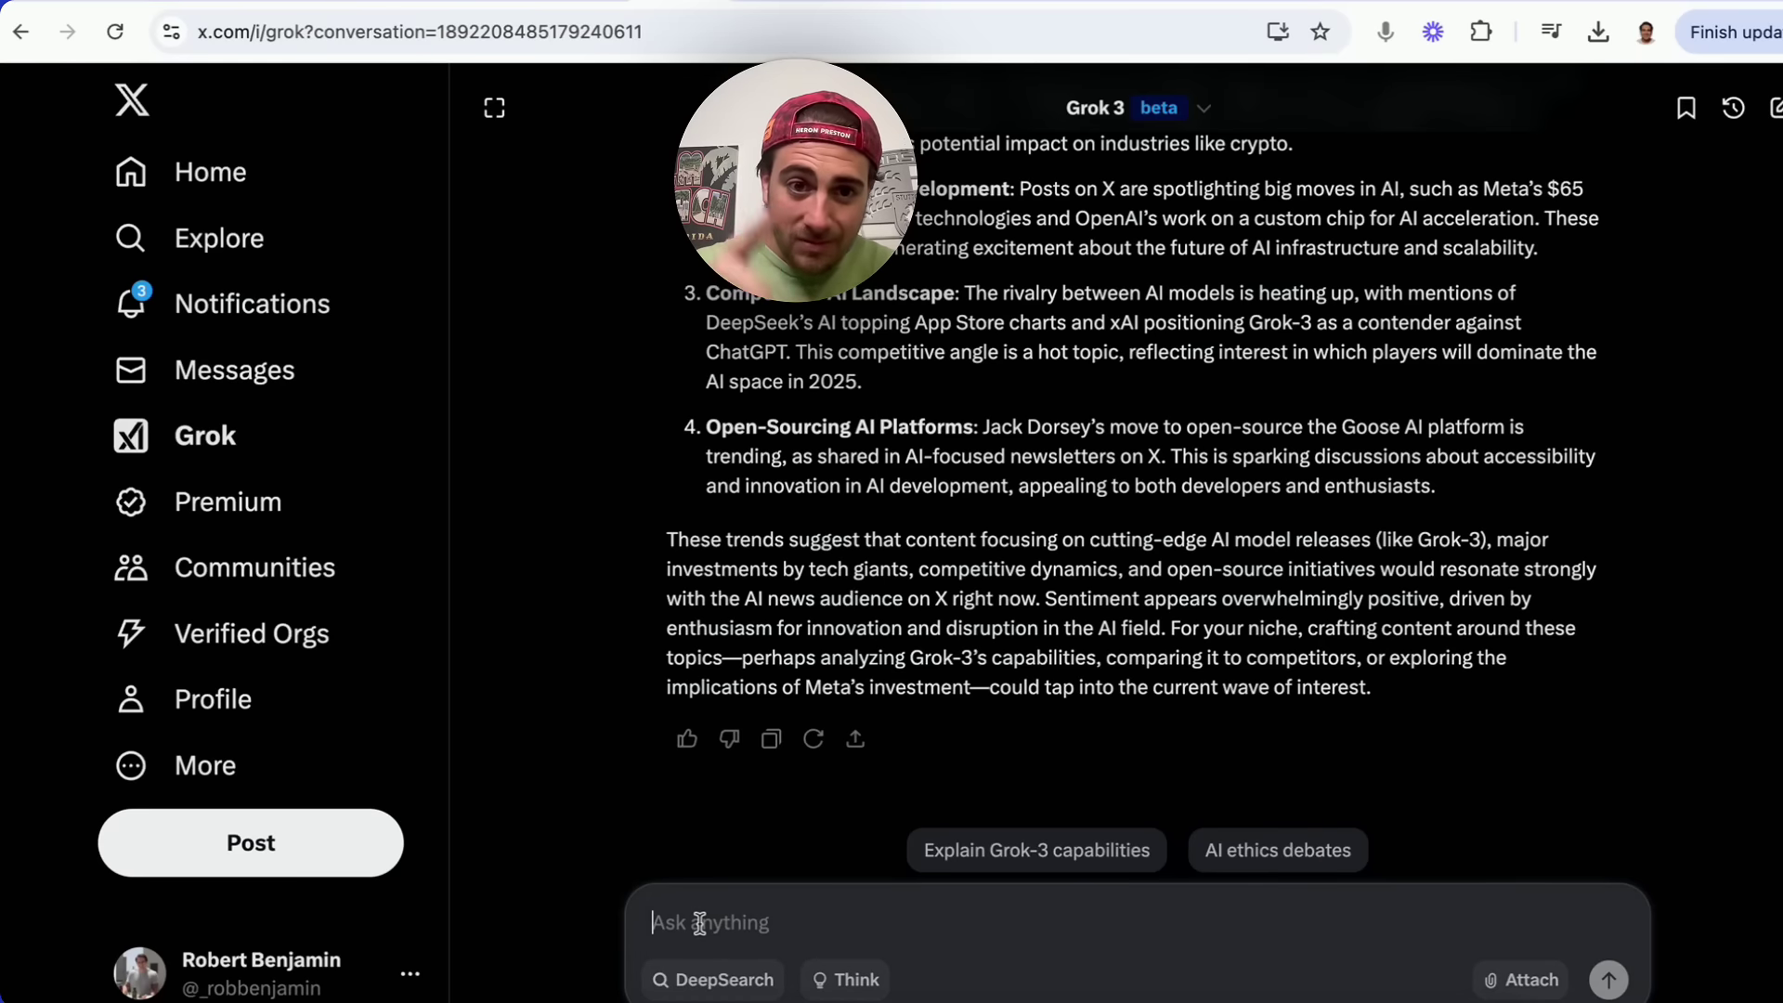
{"action": "type", "text": "I really"}
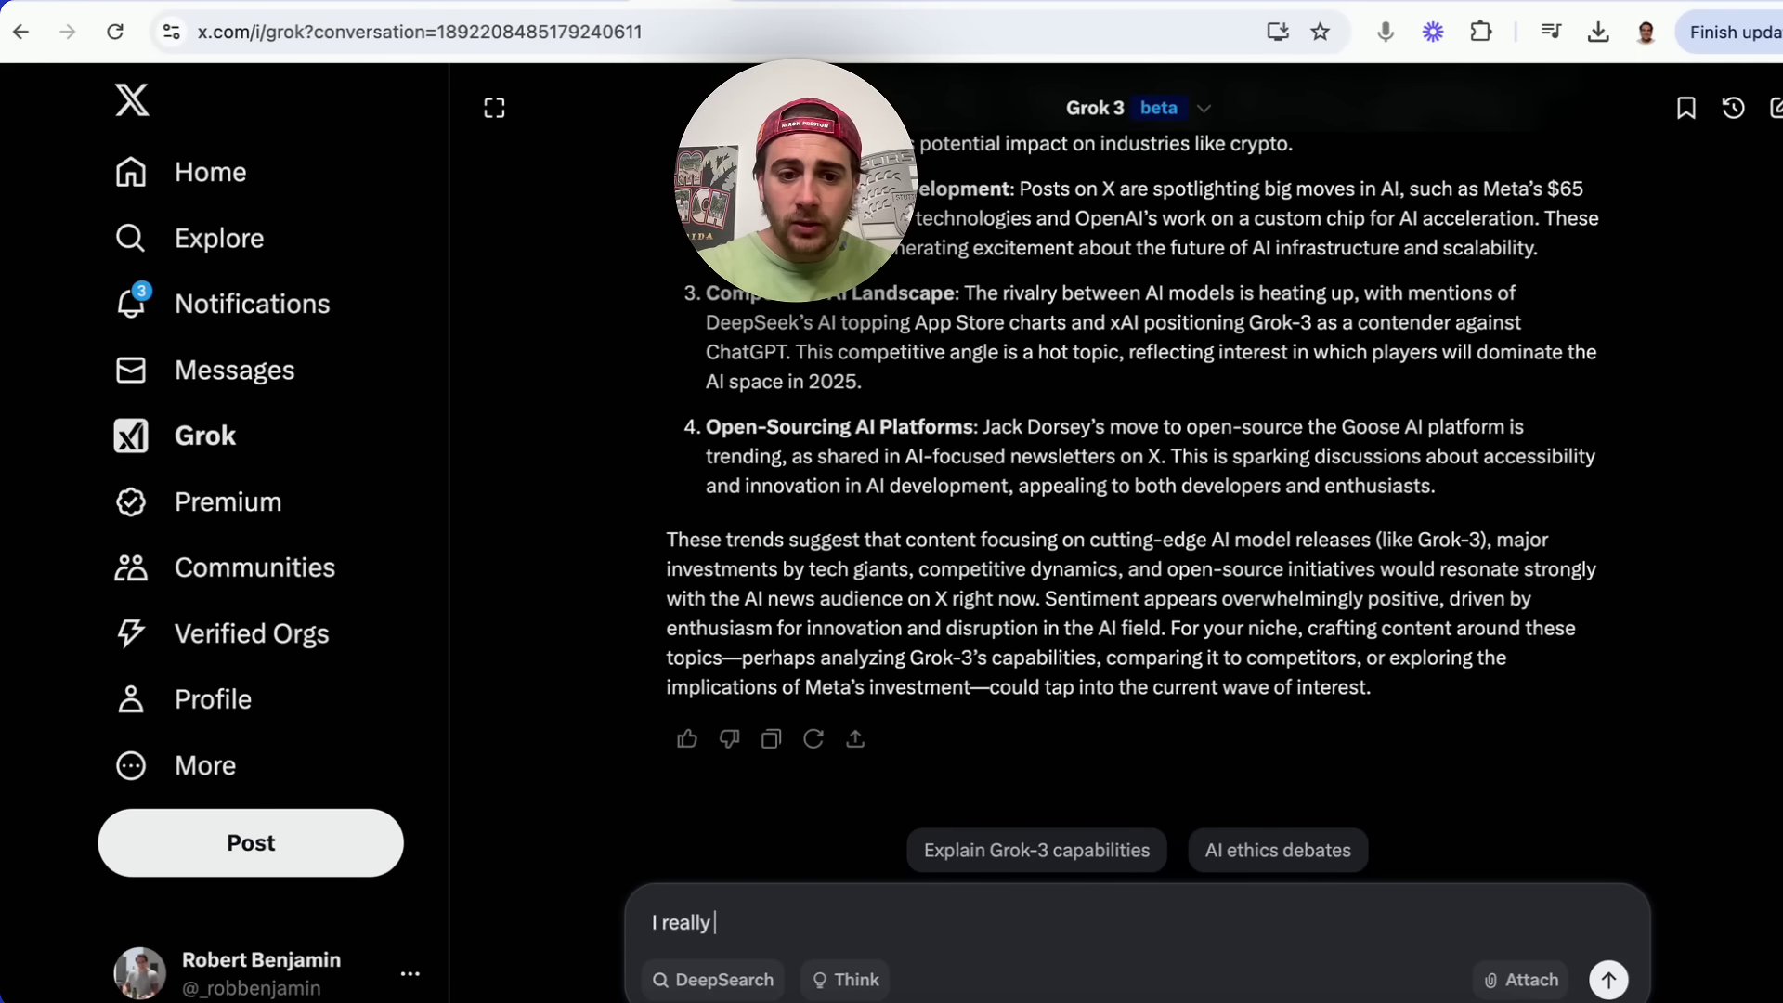
{"action": "type", "text": " like #1 - can you "}
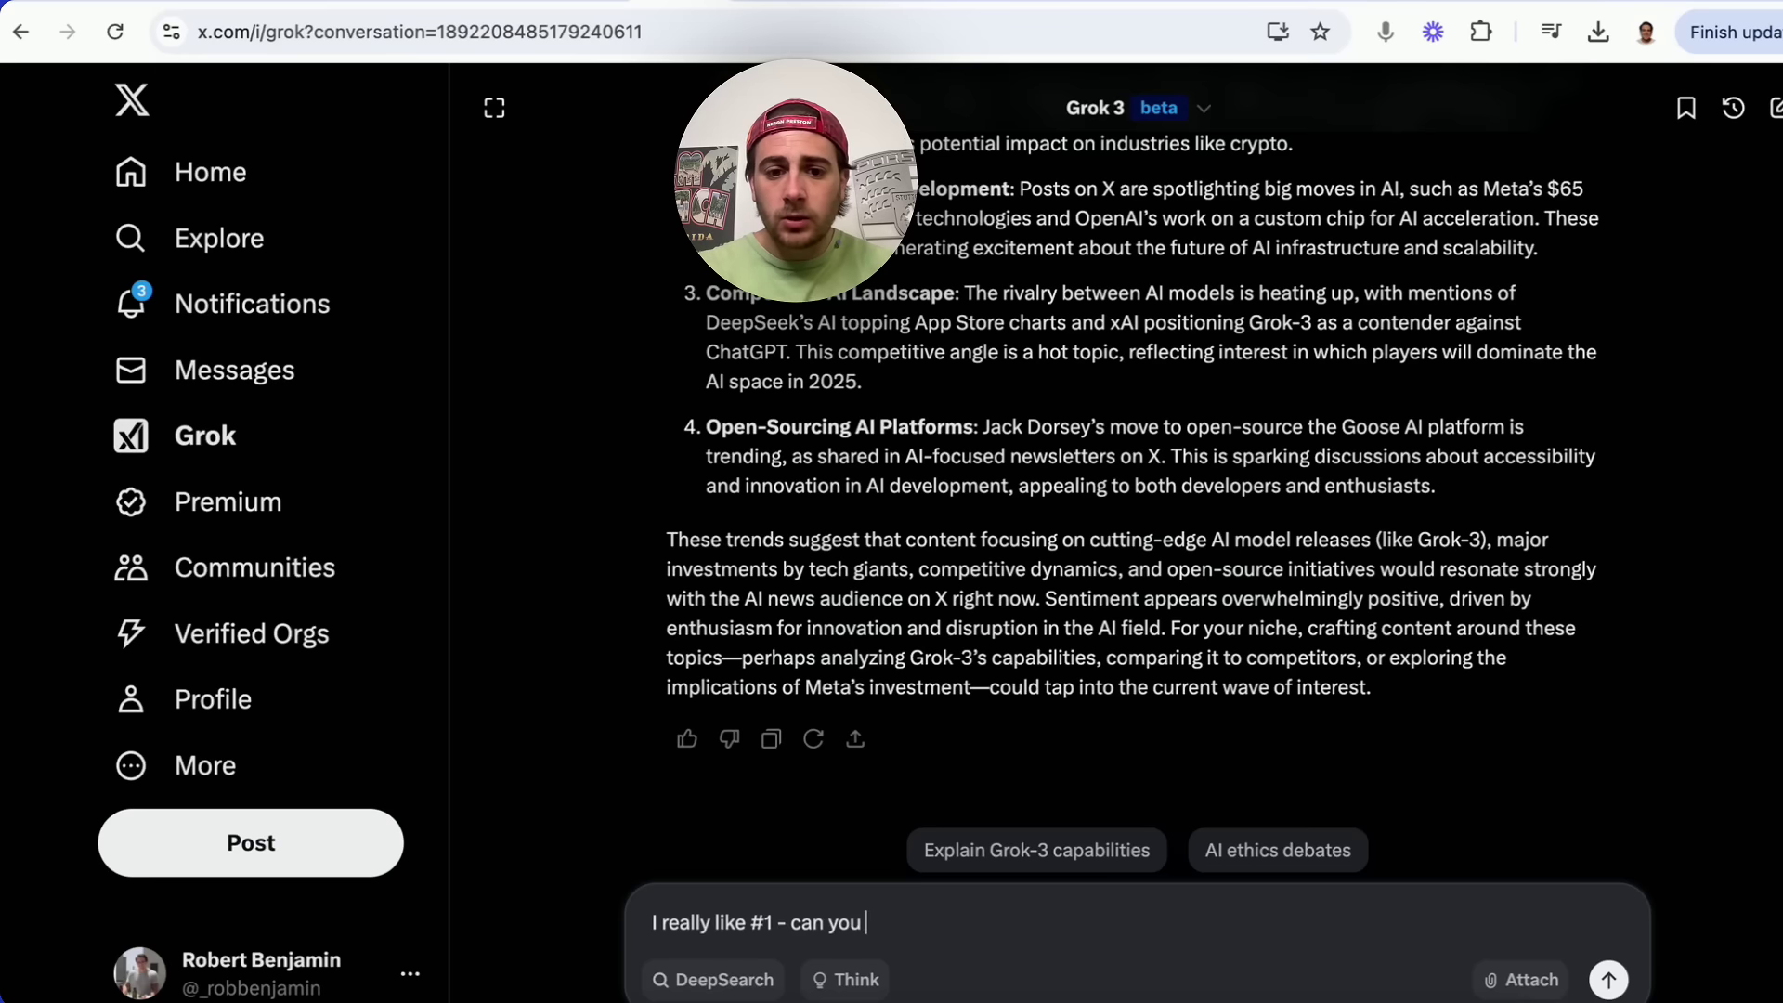
{"action": "type", "text": "please write me a great"}
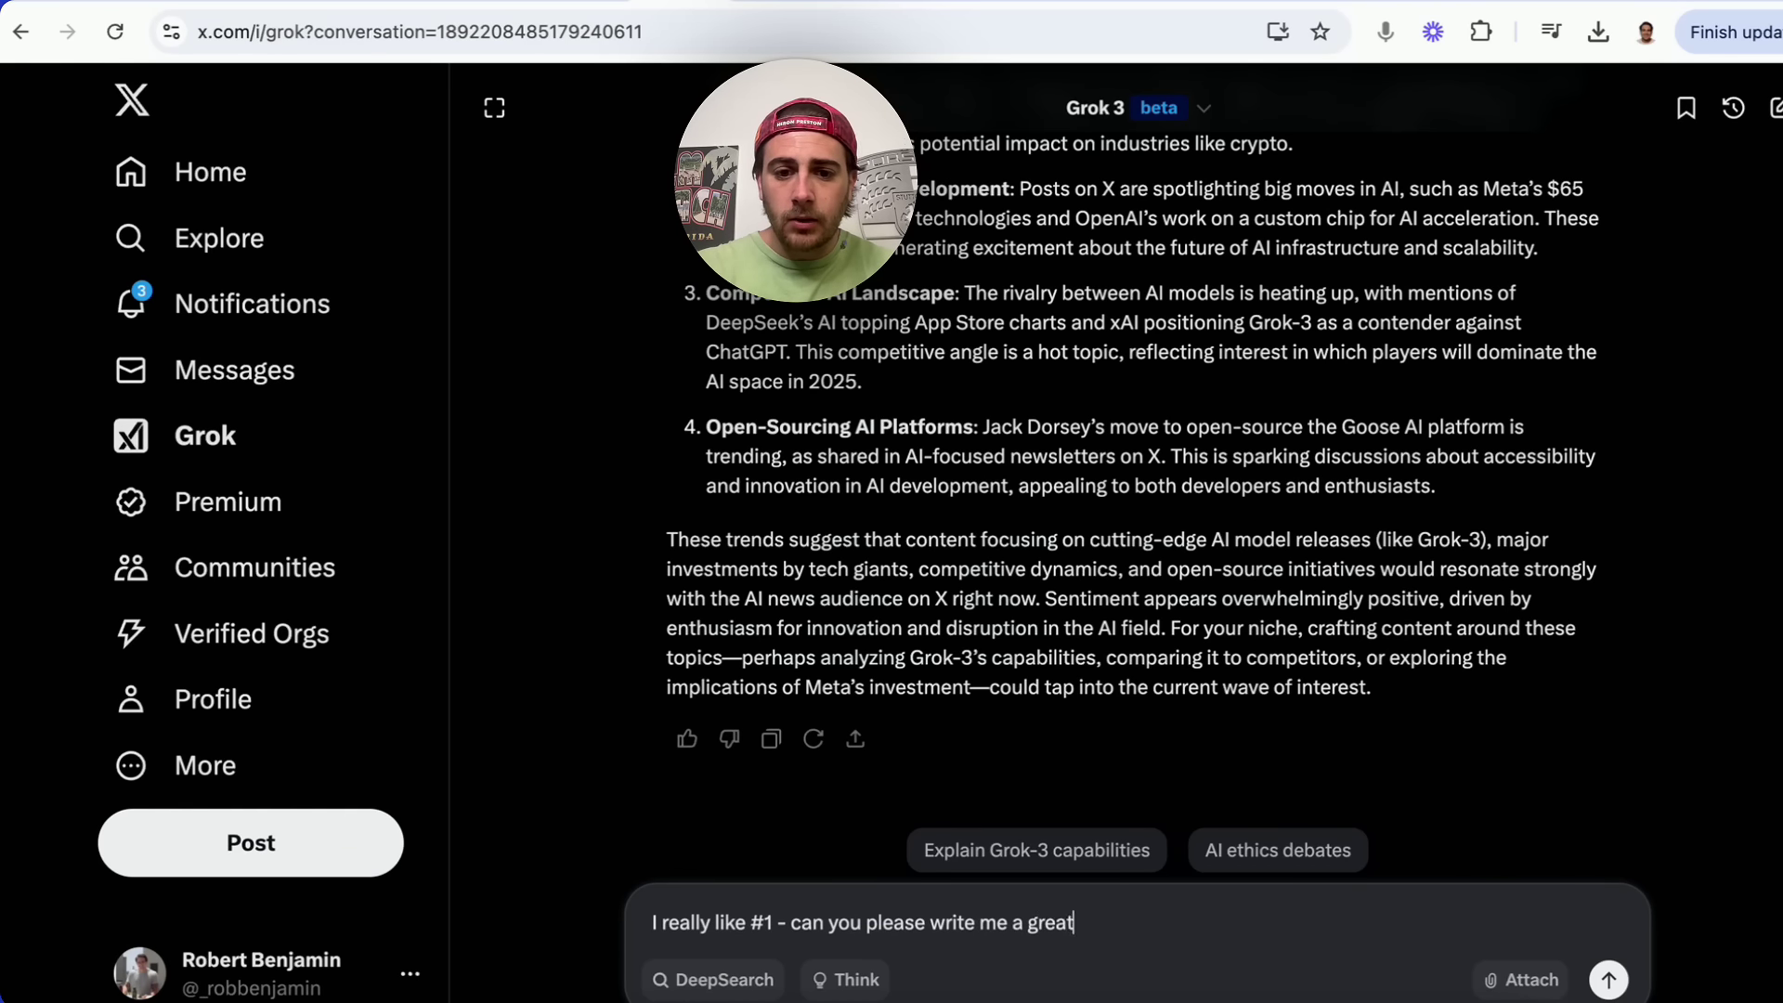
{"action": "type", "text": " tweet thread a"}
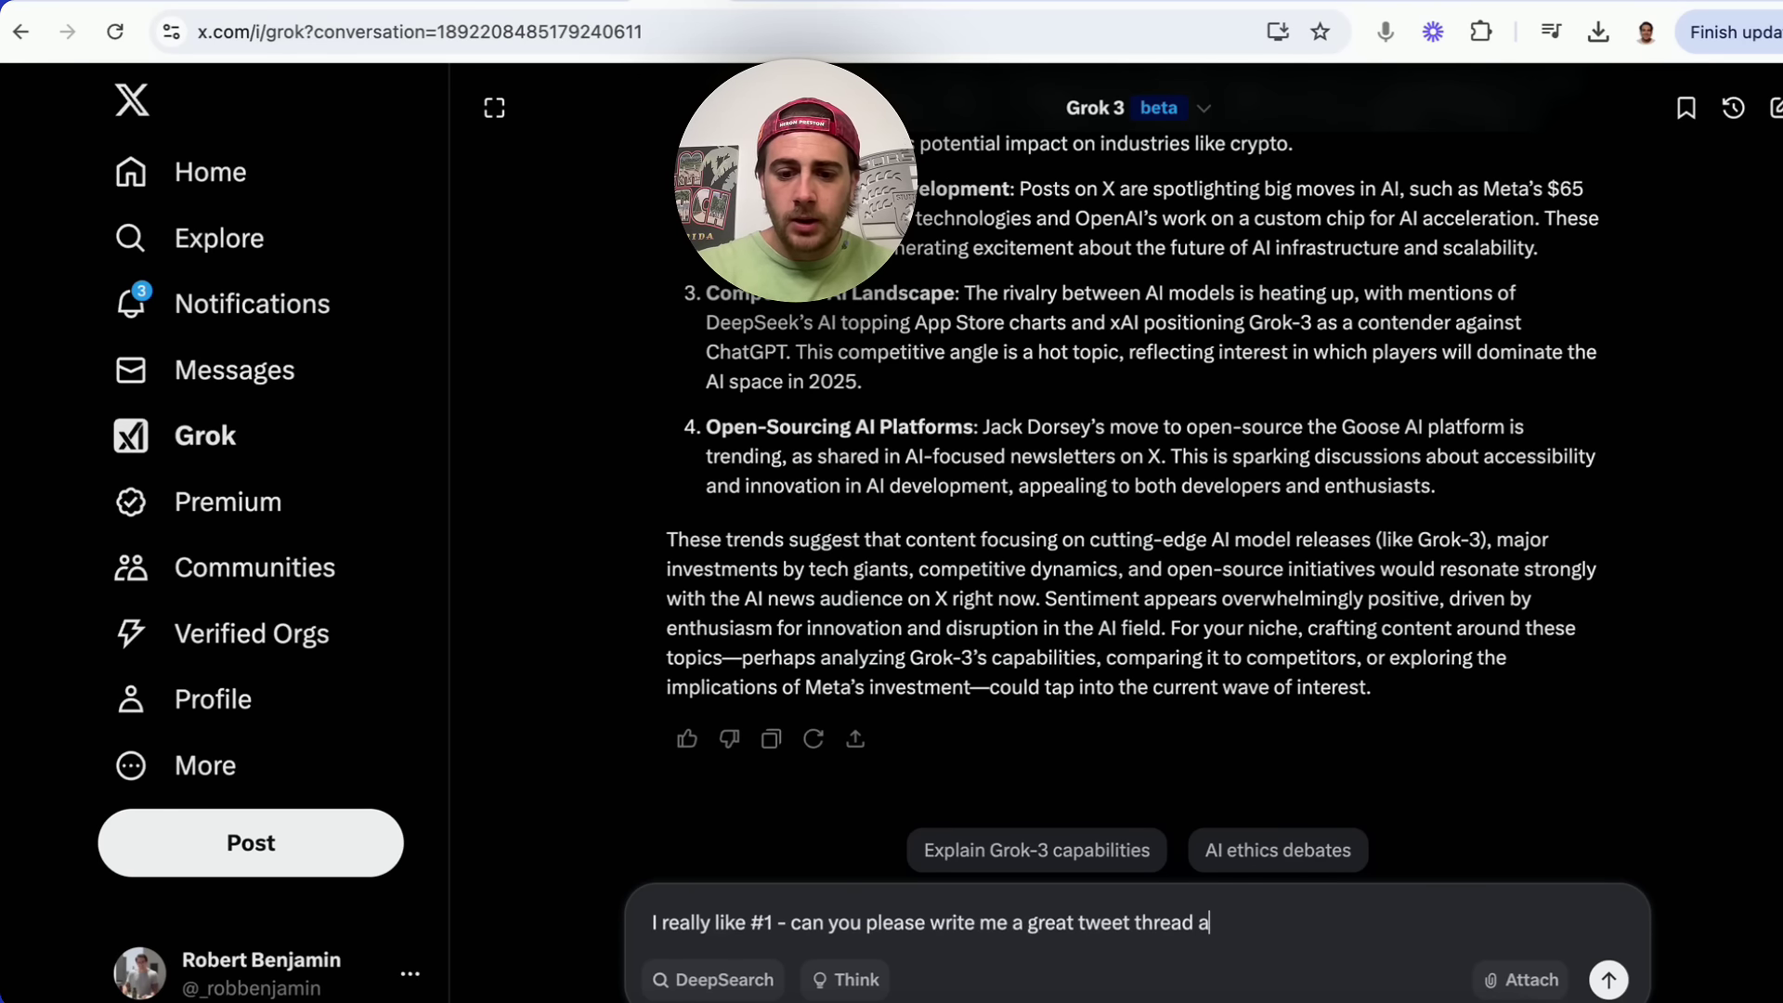
{"action": "type", "text": "bout it. Please make sure that you're"}
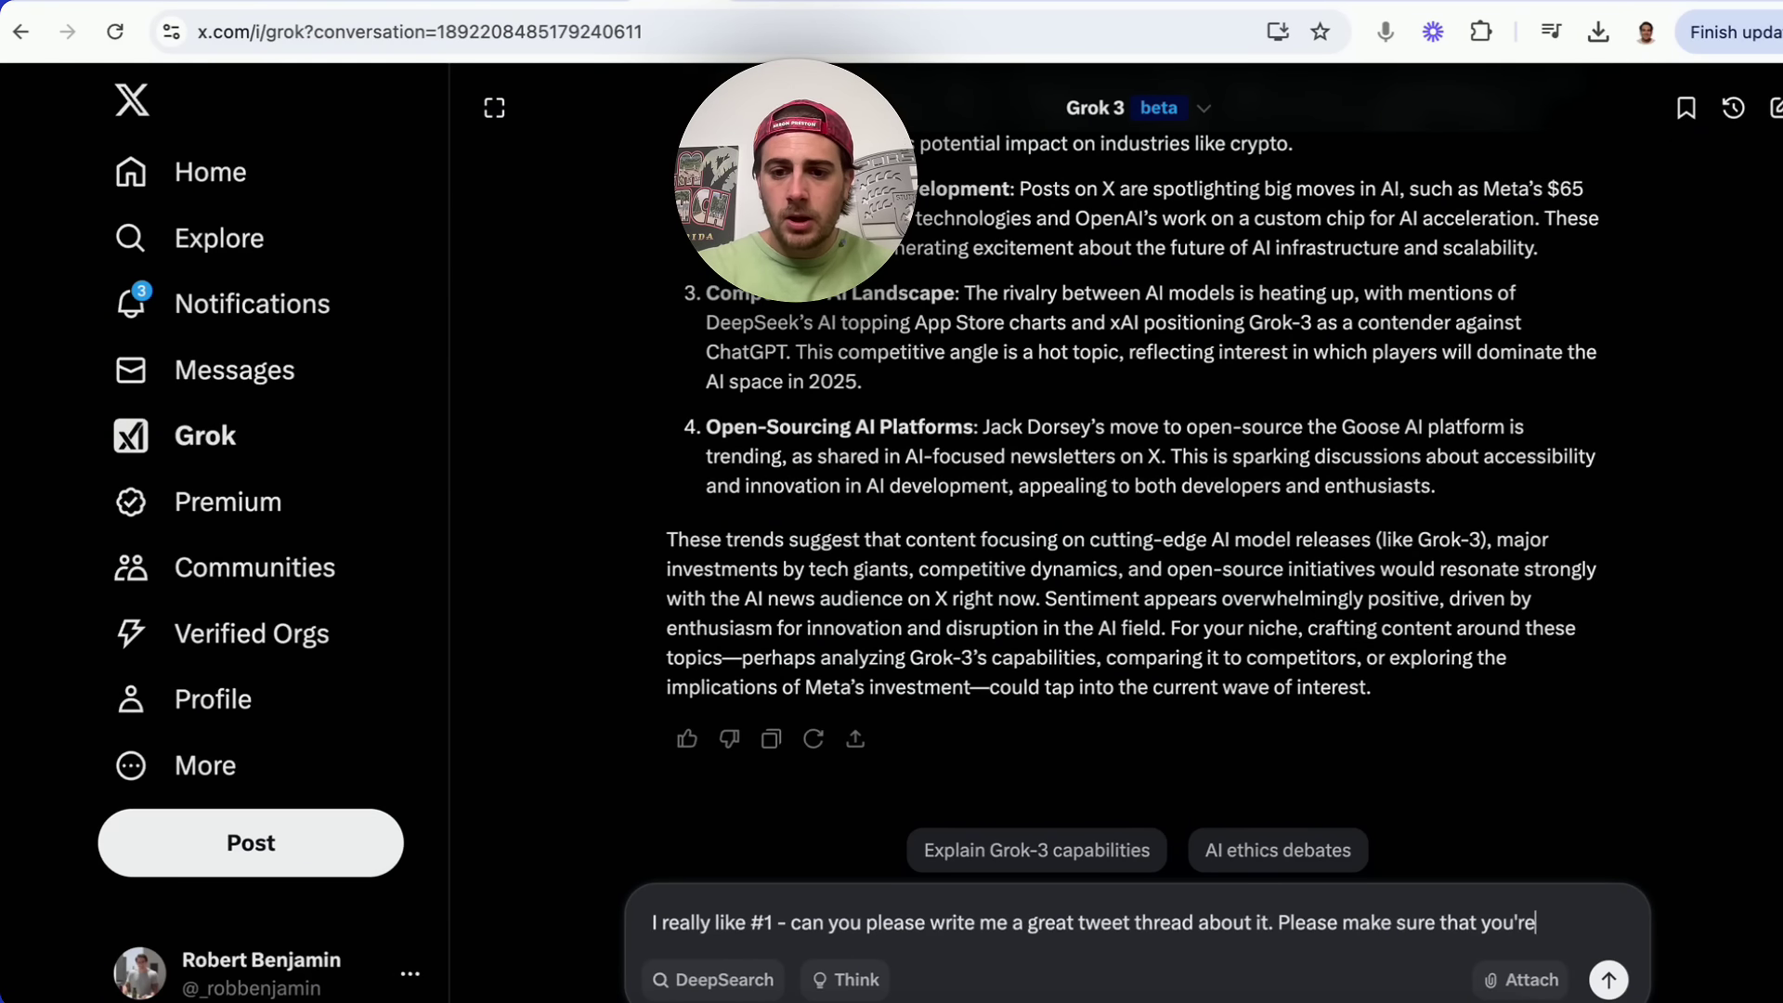
{"action": "type", "text": " invoking curiosity and try to"}
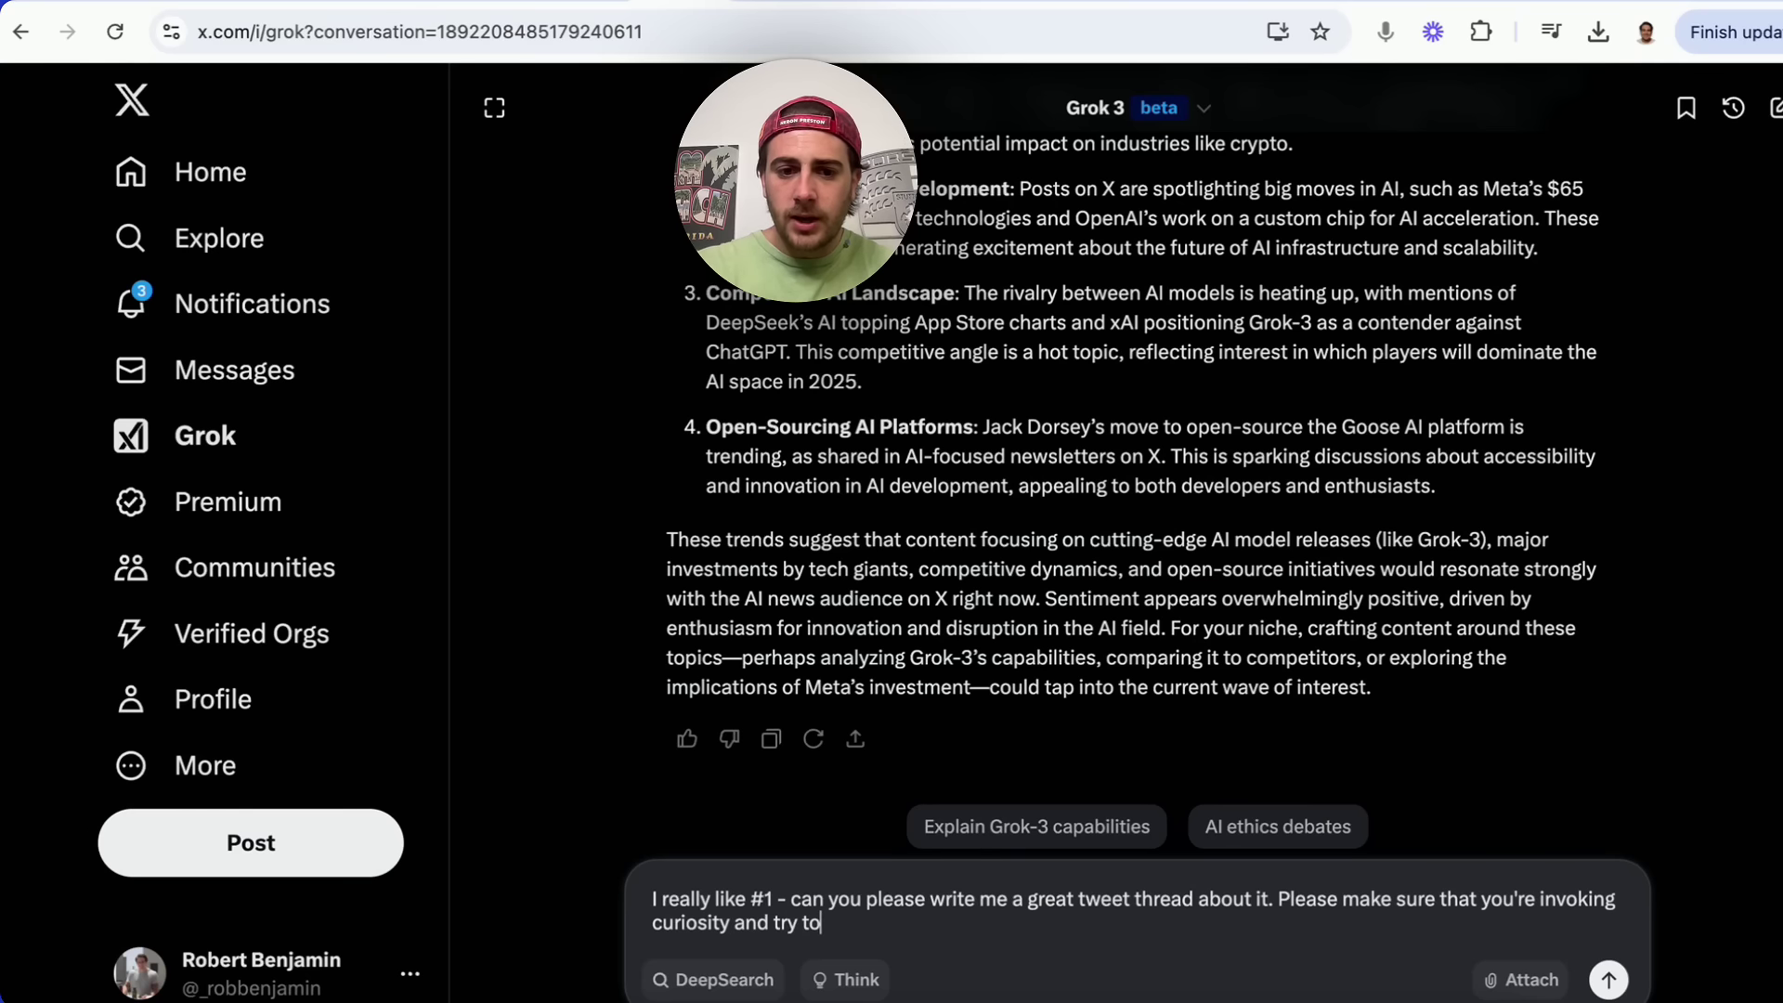
{"action": "type", "text": " really grab people's attention"}
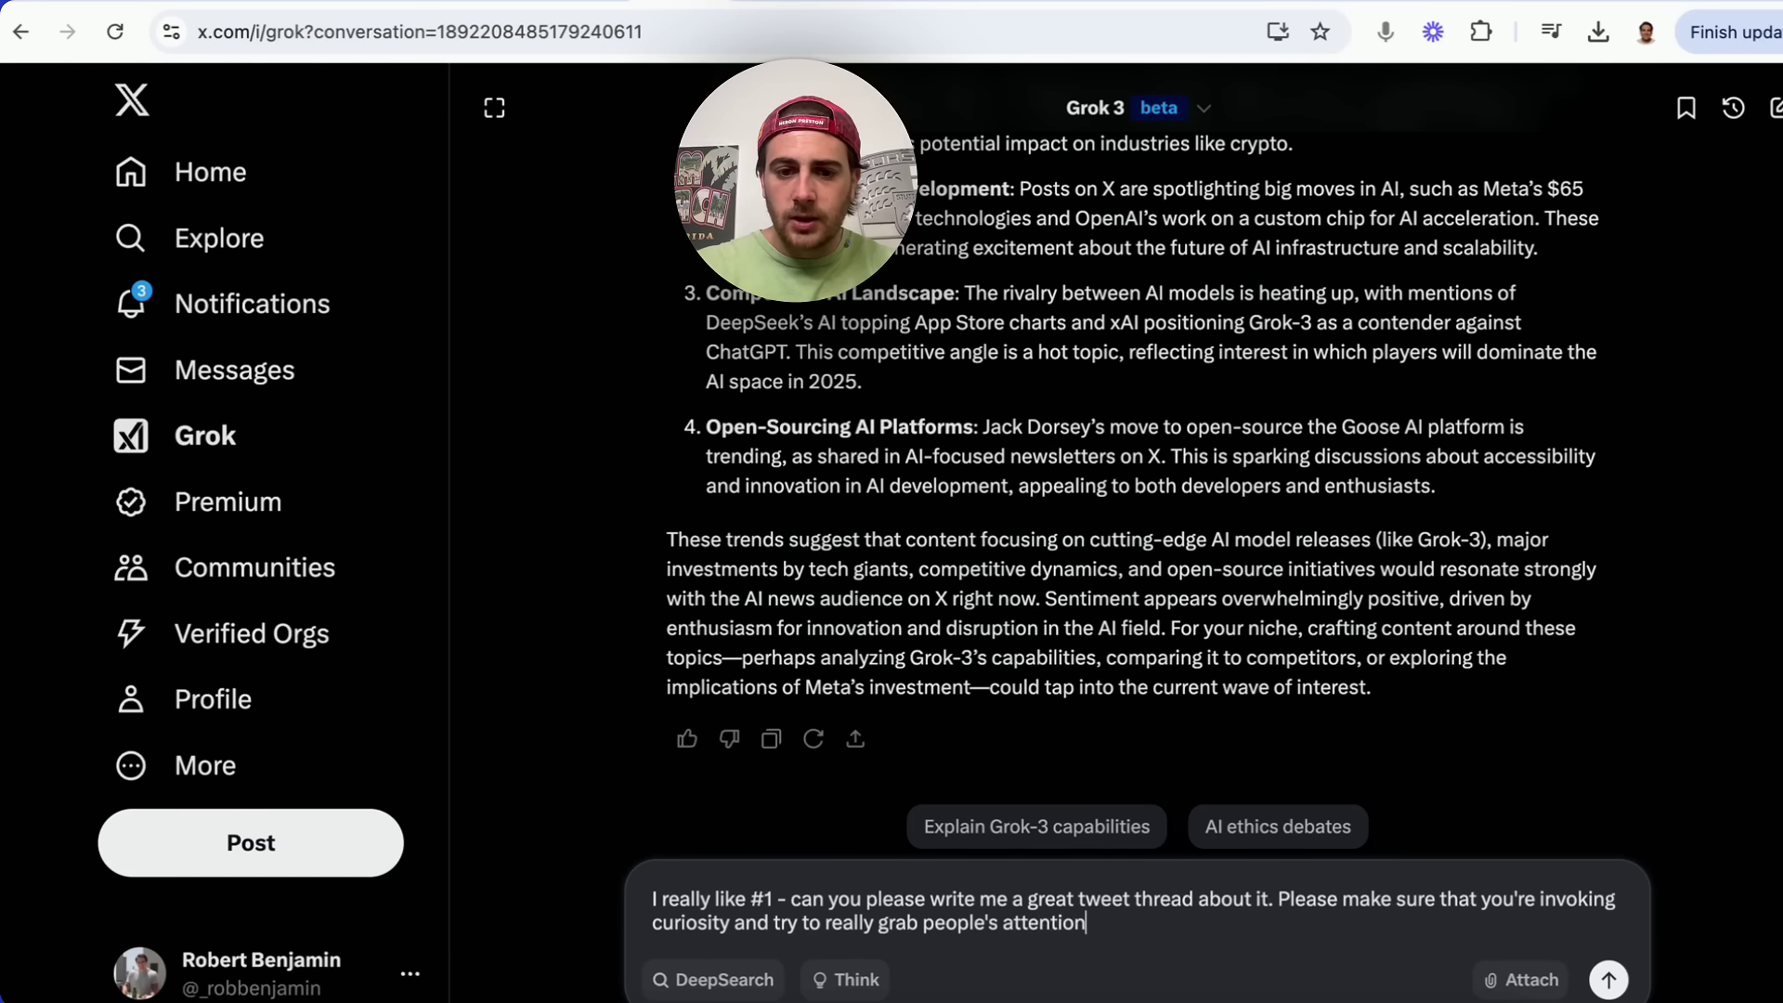
{"action": "key", "text": "Return"}
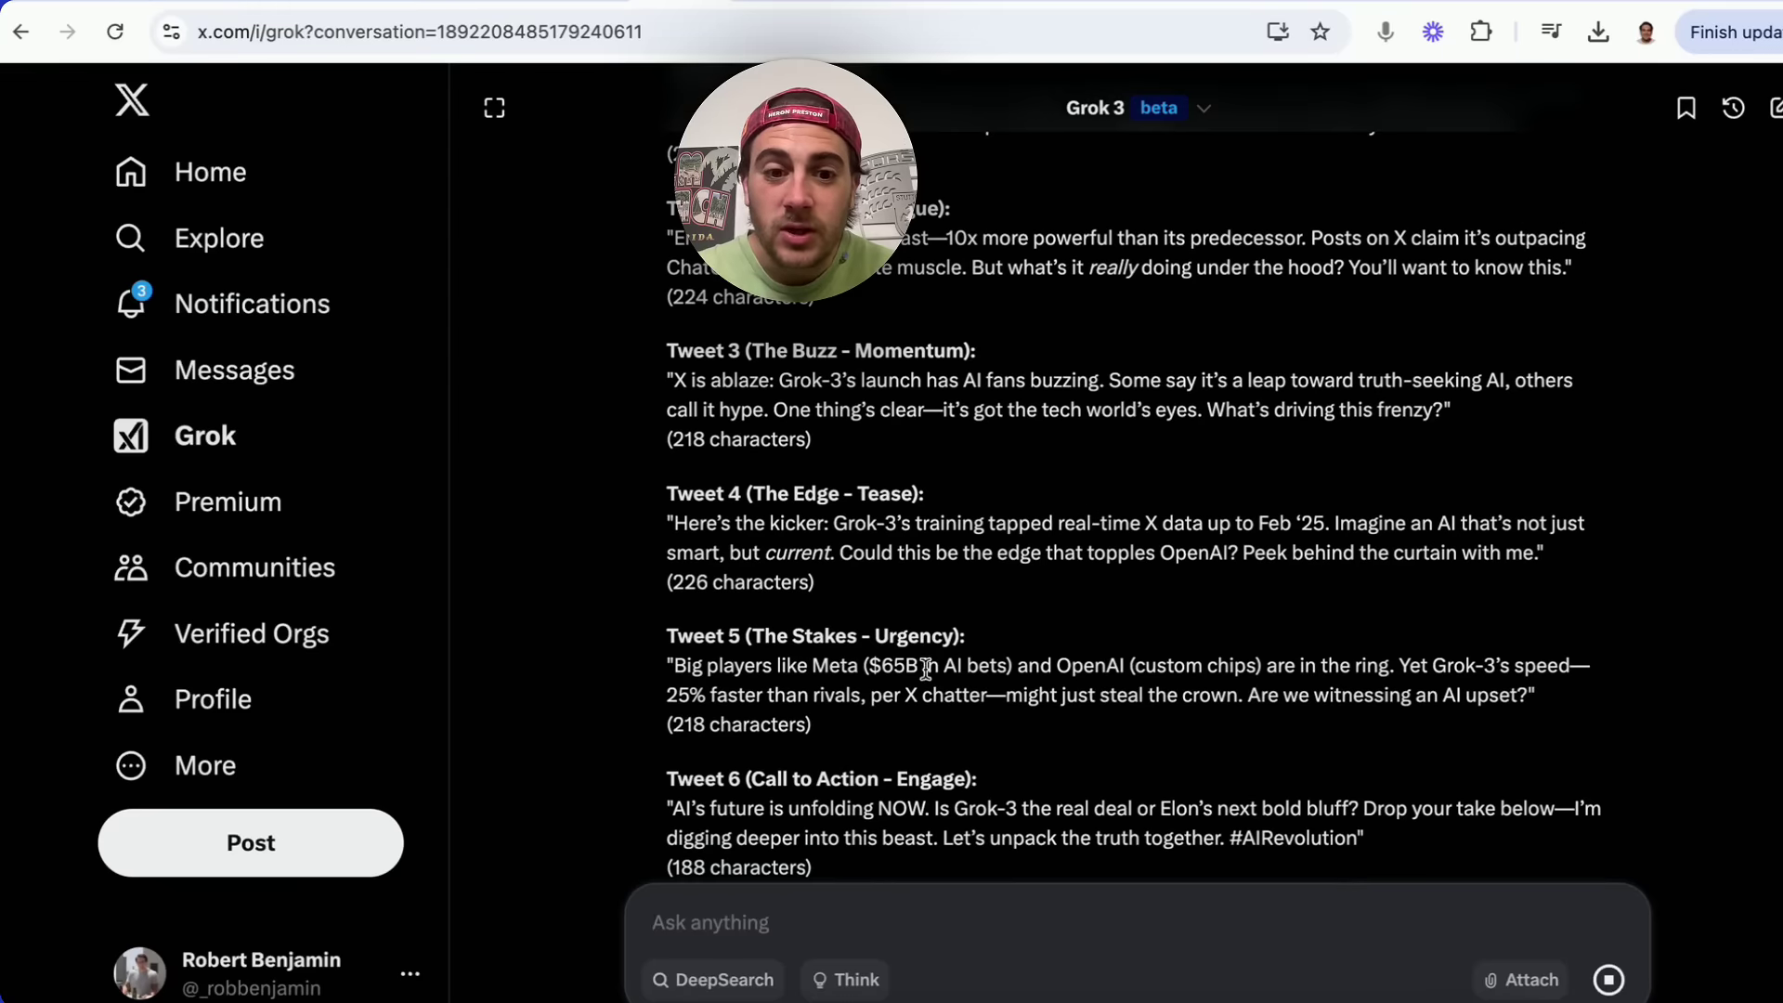
- Request a revision of the thread with the prompt "please add in emojis and make evyerthing a lot punchier"
{"action": "left_click", "coordinate": [732, 930]}
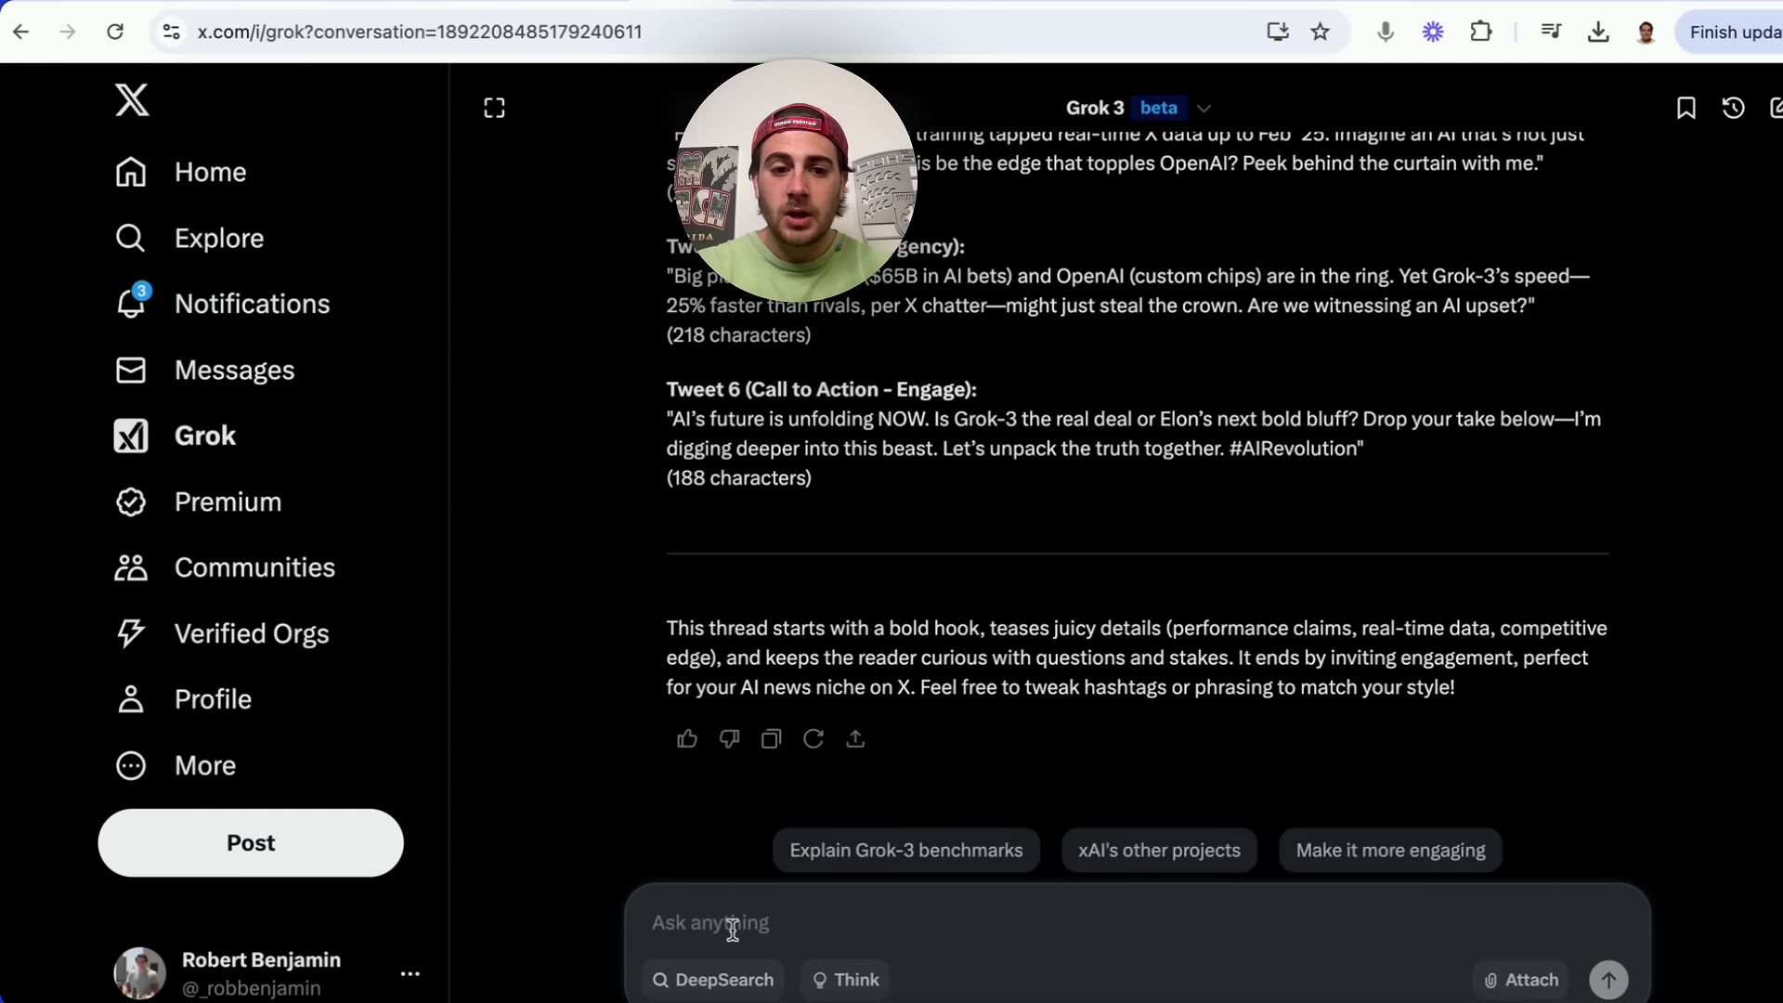
{"action": "type", "text": "please add in emojis a"}
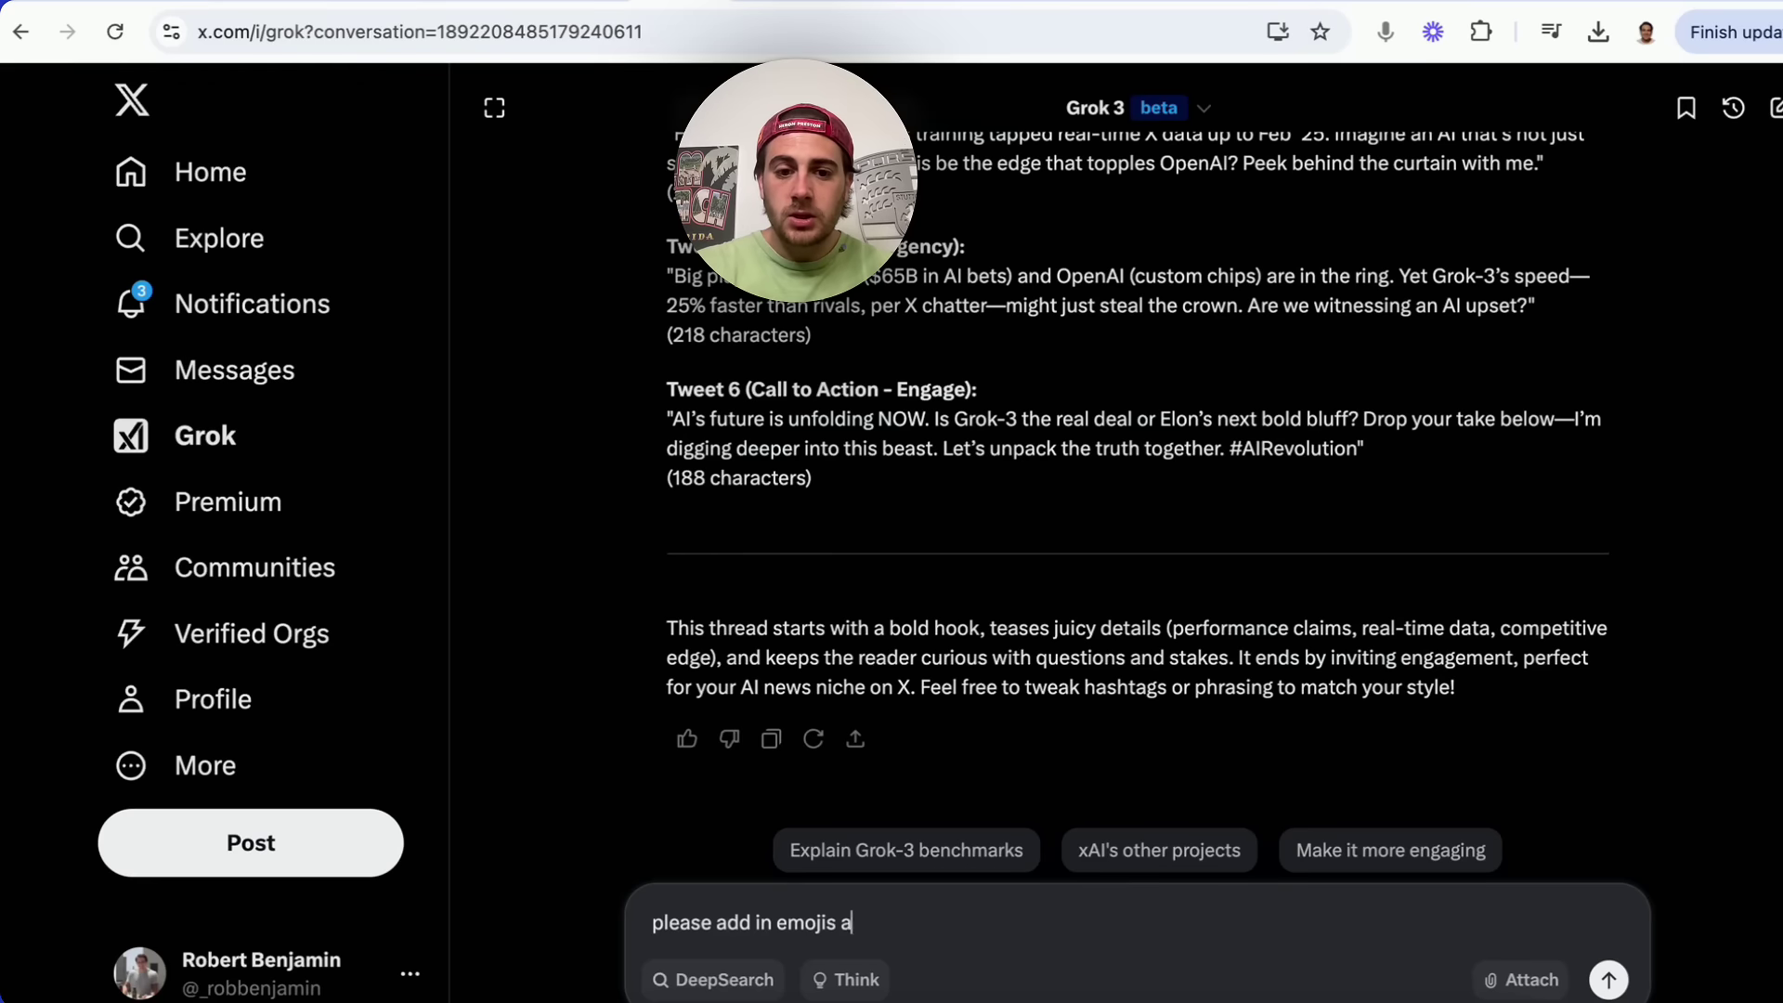
{"action": "type", "text": "nd make evyerthing"}
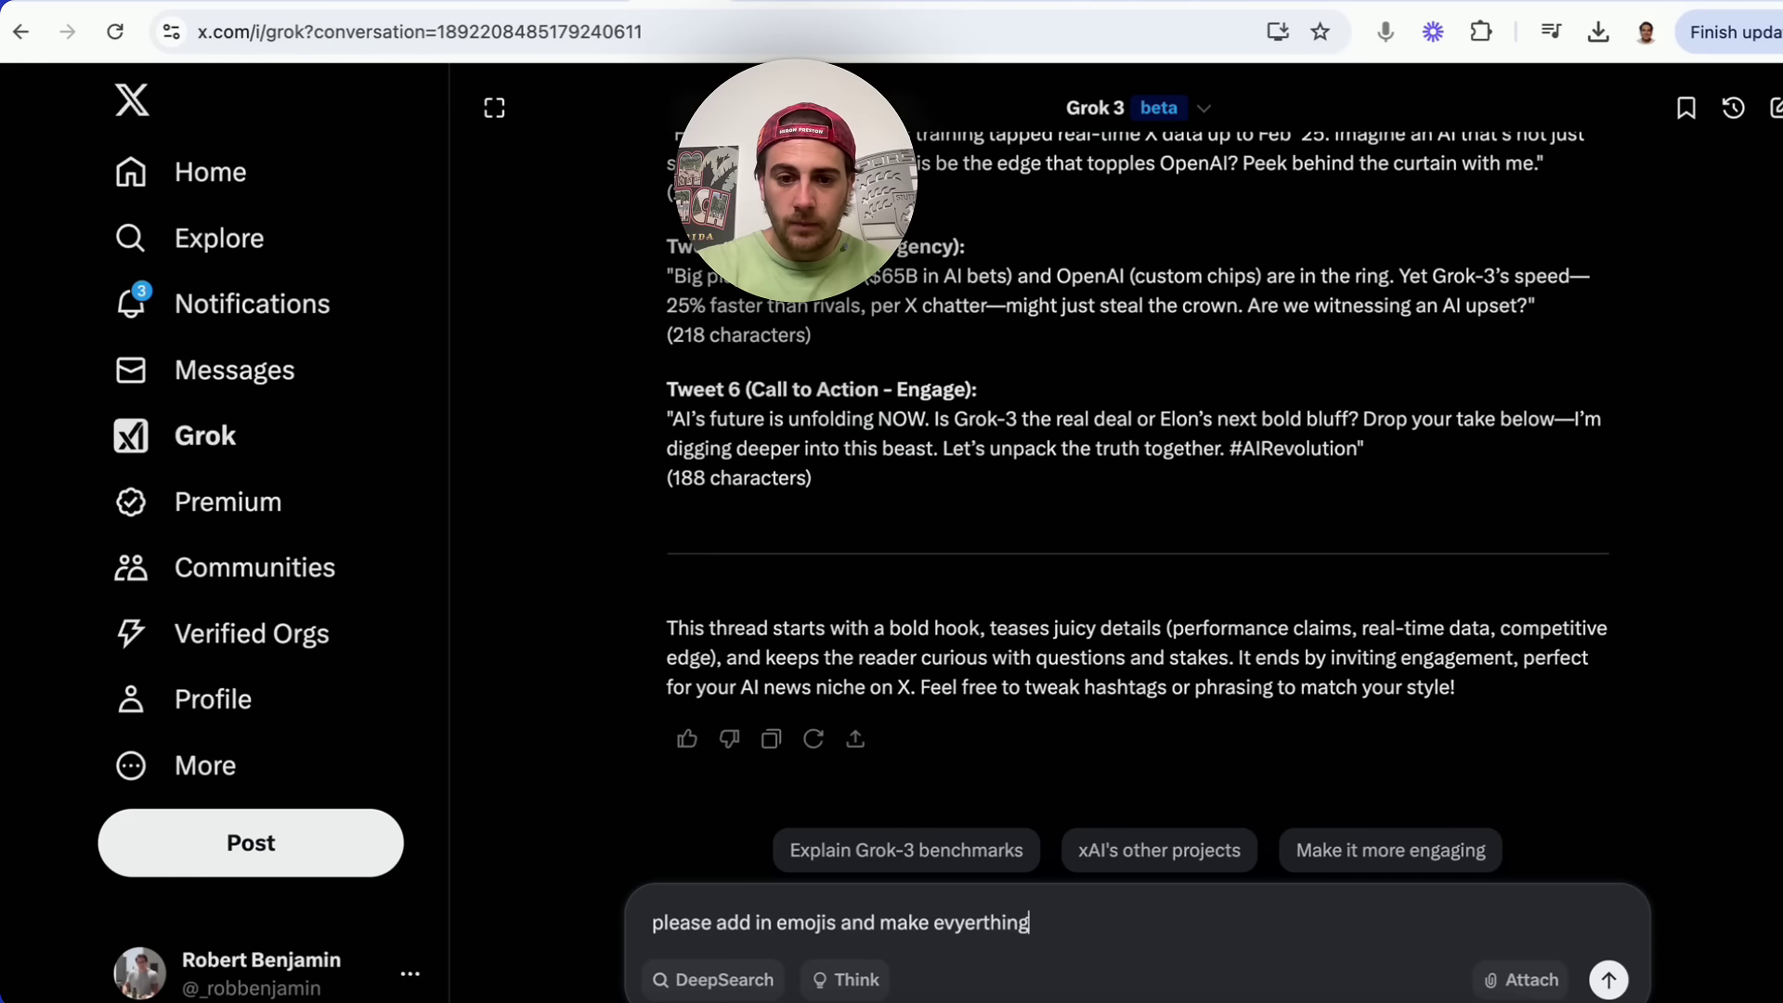
{"action": "type", "text": " a lot punch"}
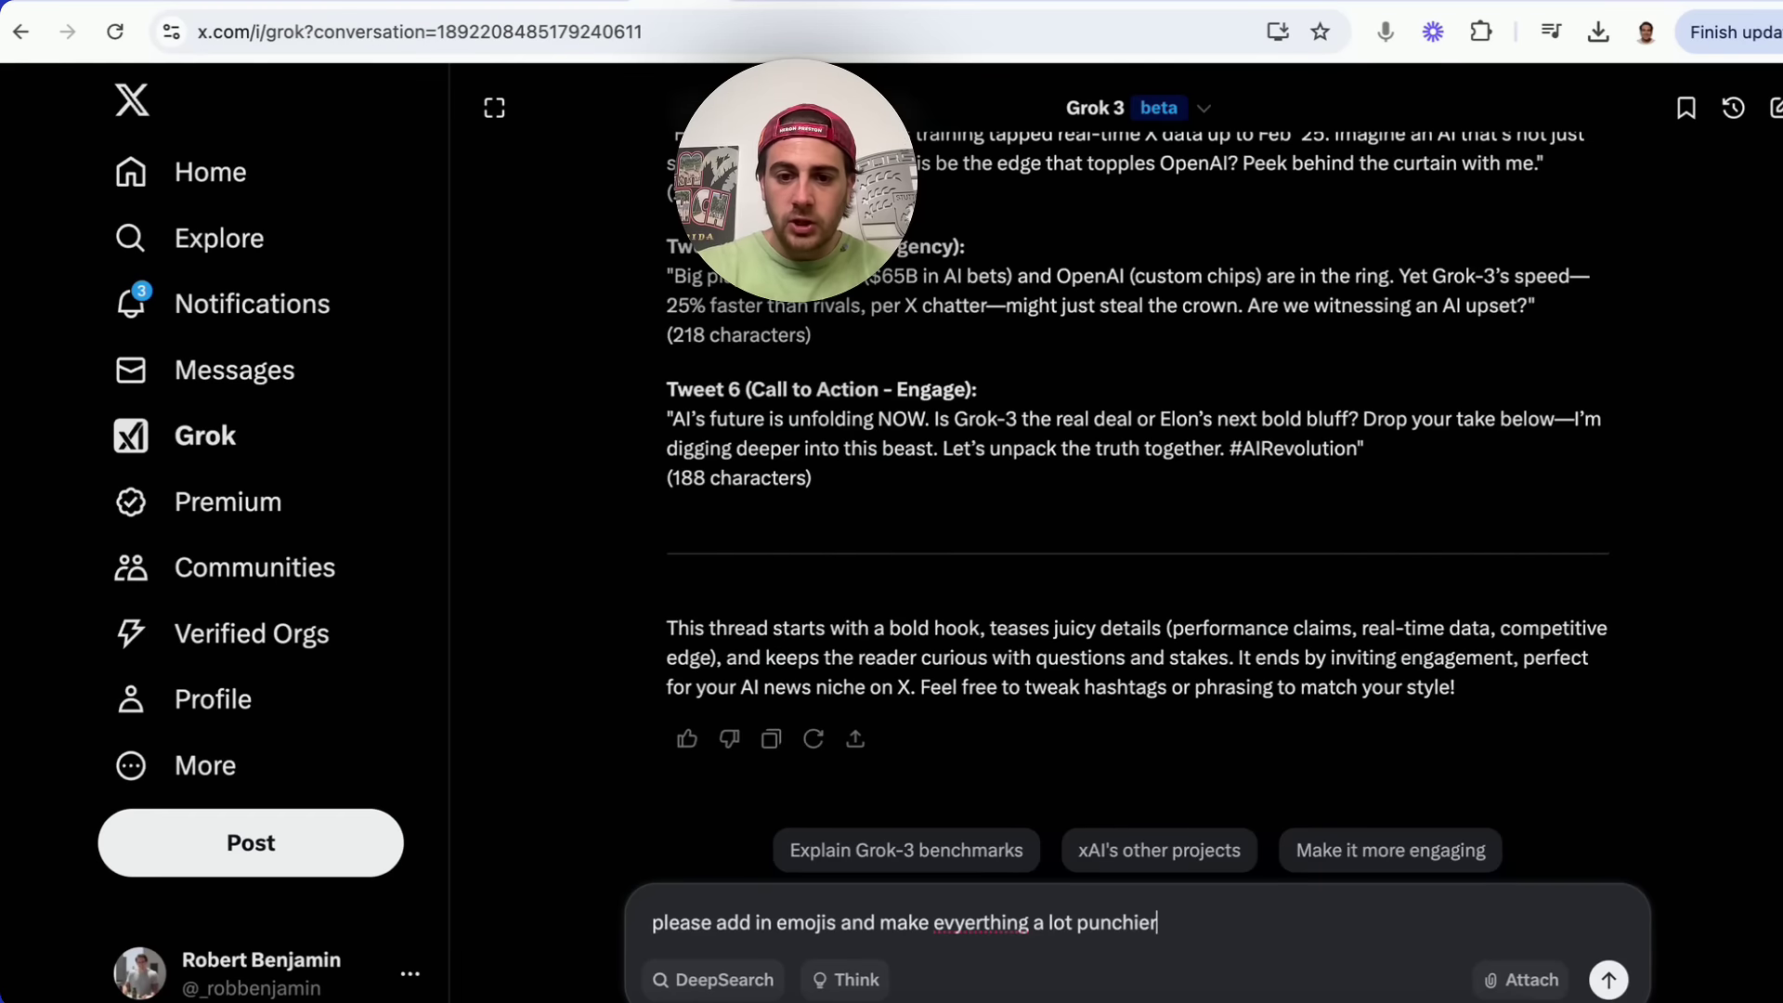
{"action": "type", "text": "ier"}
{"action": "key", "text": "Return"}
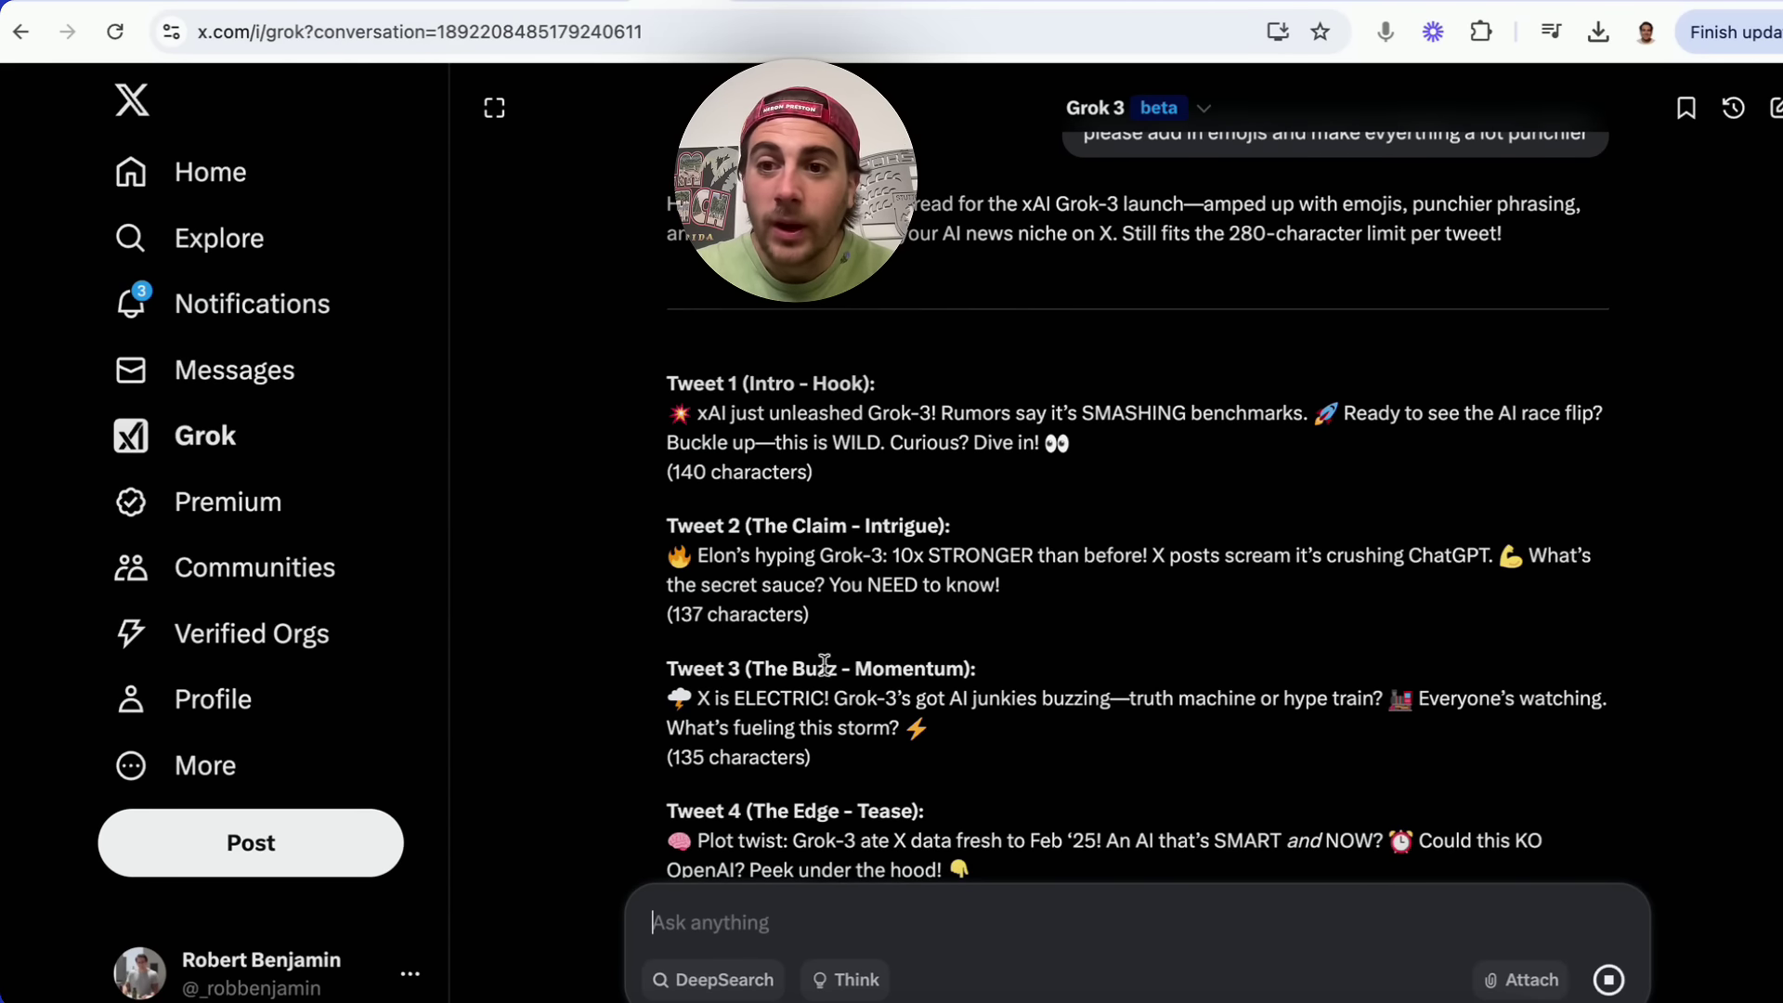
- Review the start of the revised thread, highlighting "SMASHING" in Tweet 1 and "STRONGER" in Tweet 2
{"action": "scroll", "coordinate": [824, 665], "scroll_direction": "up", "scroll_amount": 1}
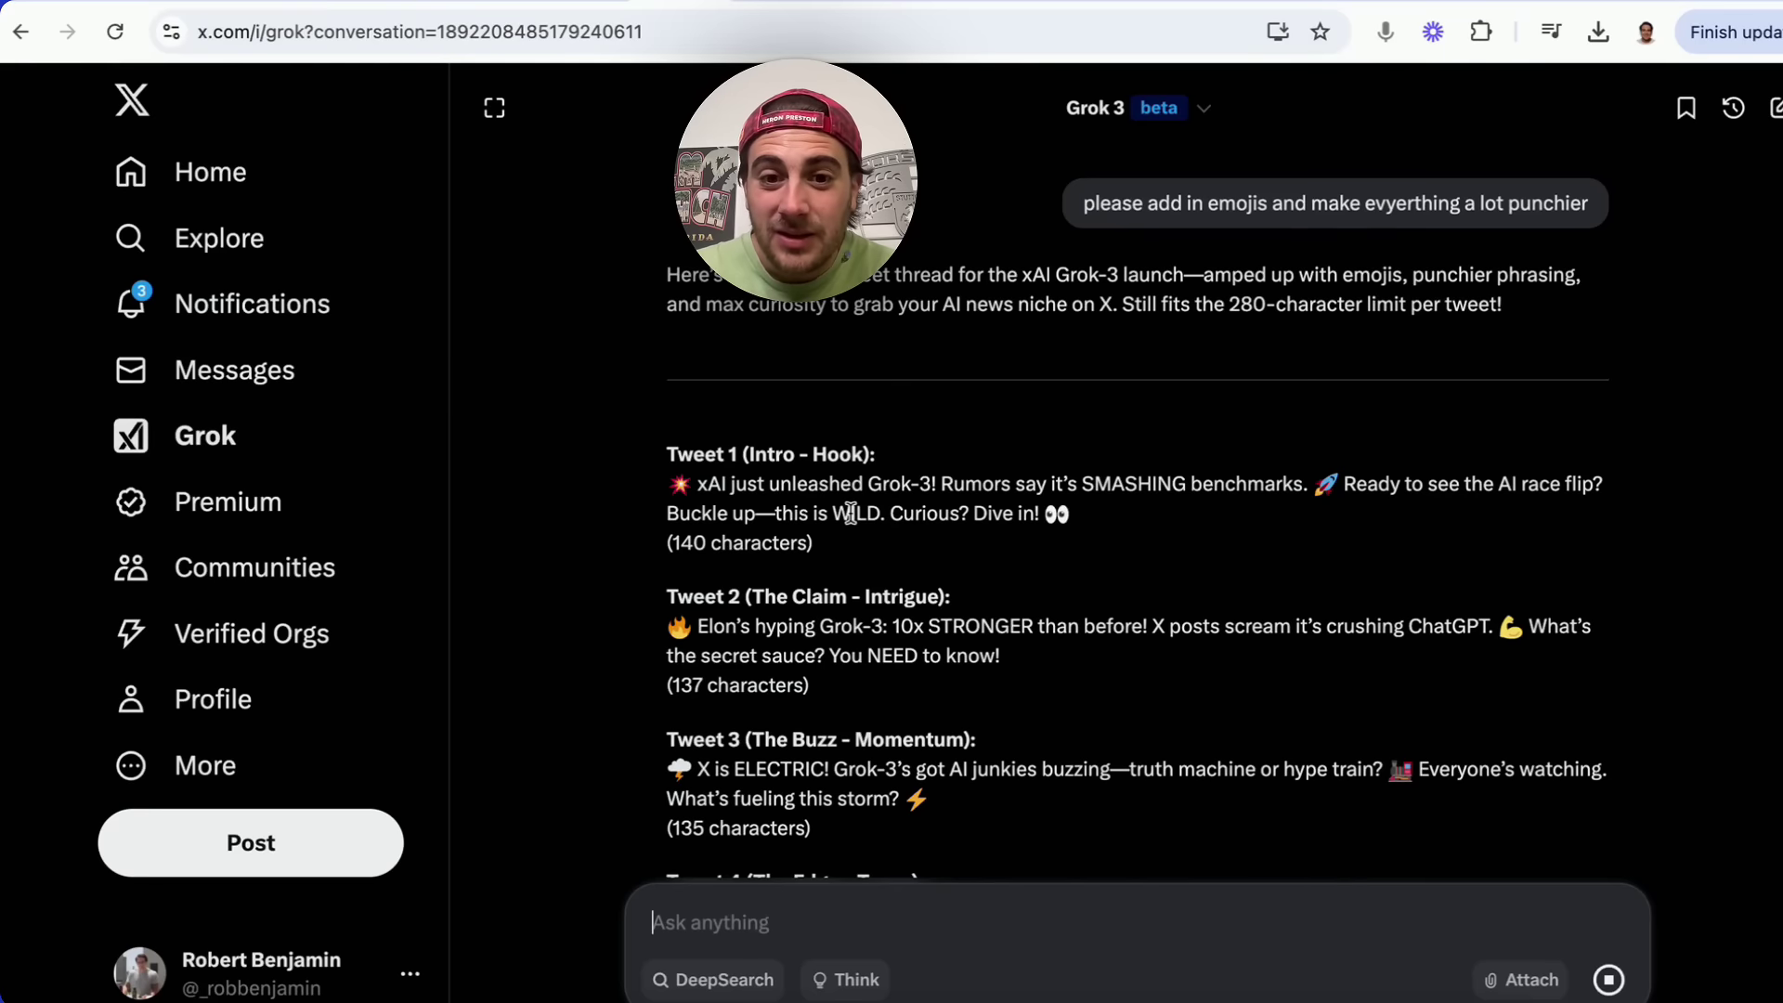
{"action": "scroll", "coordinate": [850, 511], "scroll_direction": "up", "scroll_amount": 1}
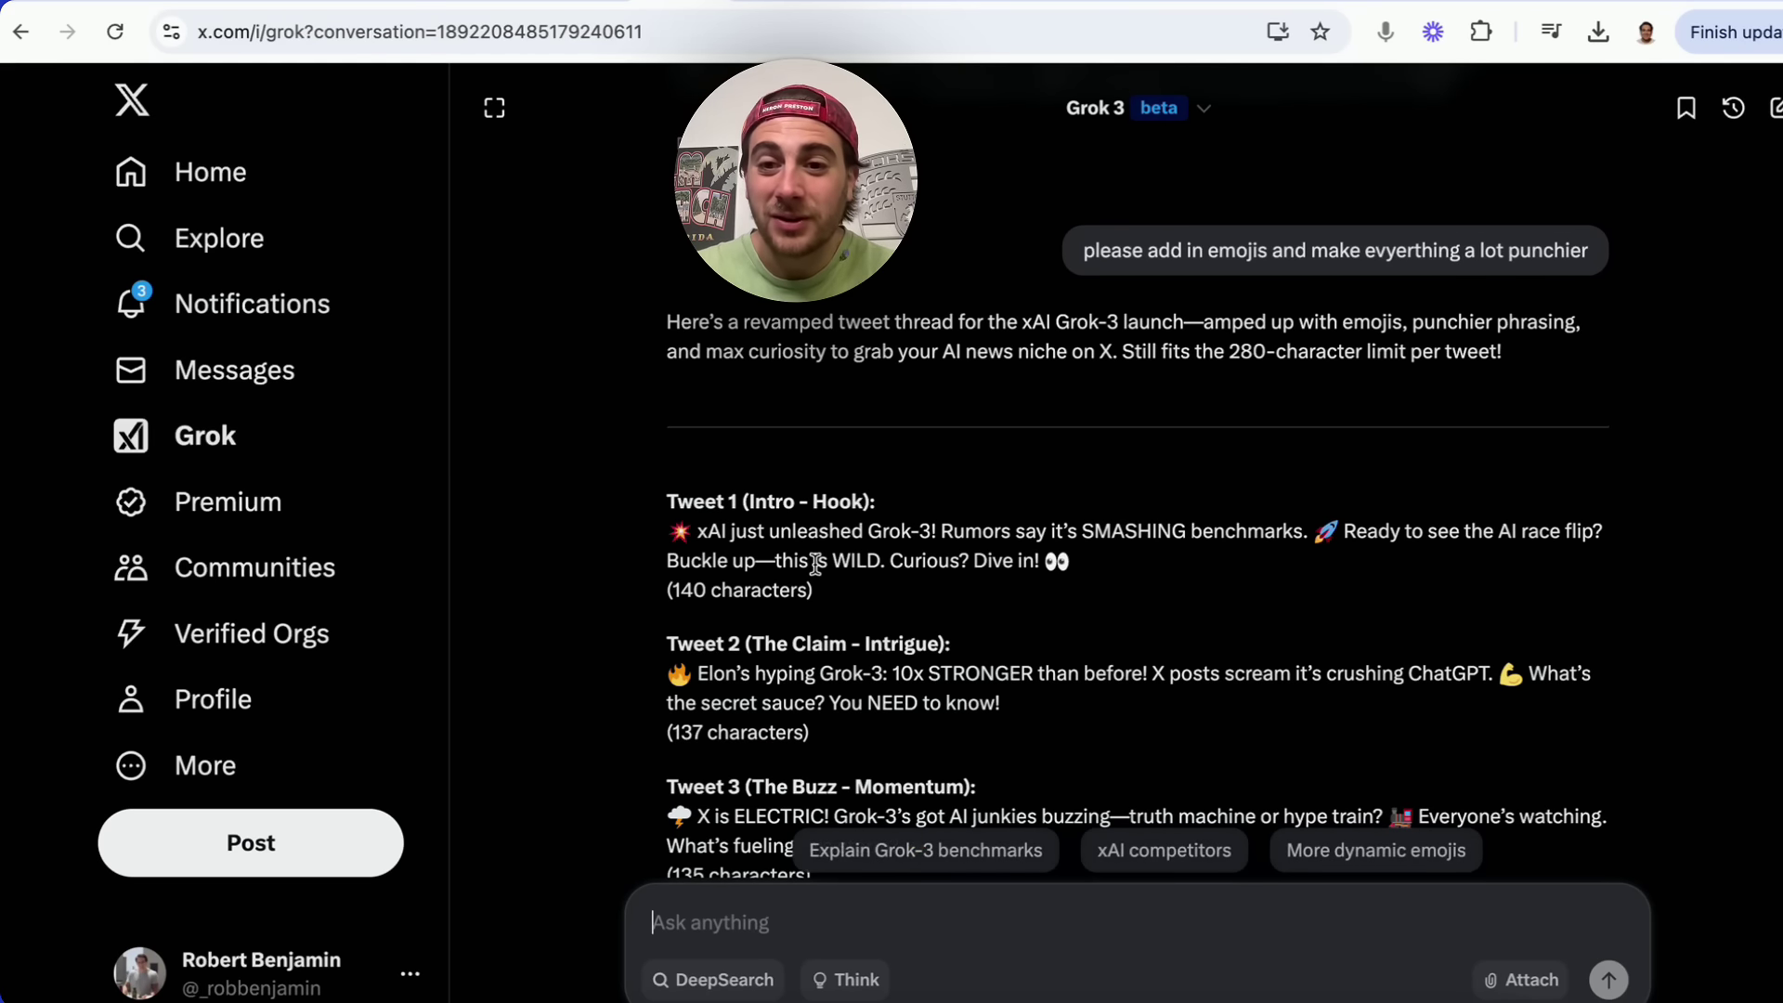
{"action": "double_click", "coordinate": [1119, 539]}
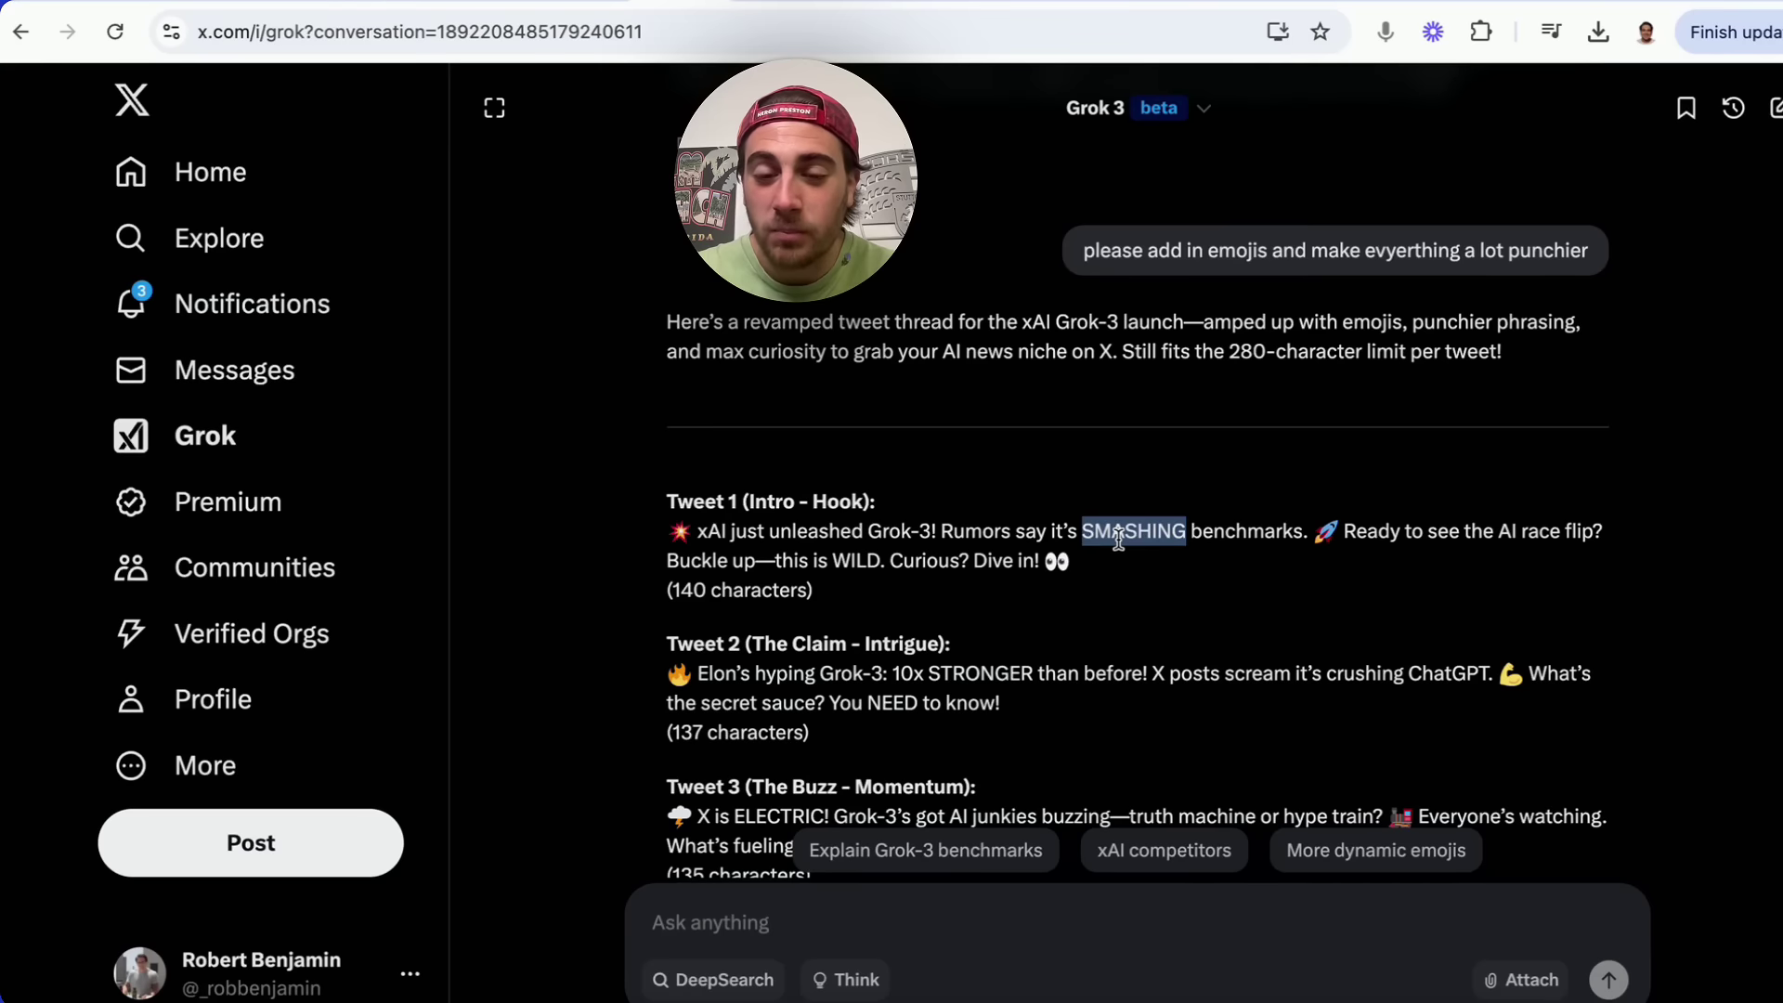
{"action": "double_click", "coordinate": [1000, 674]}
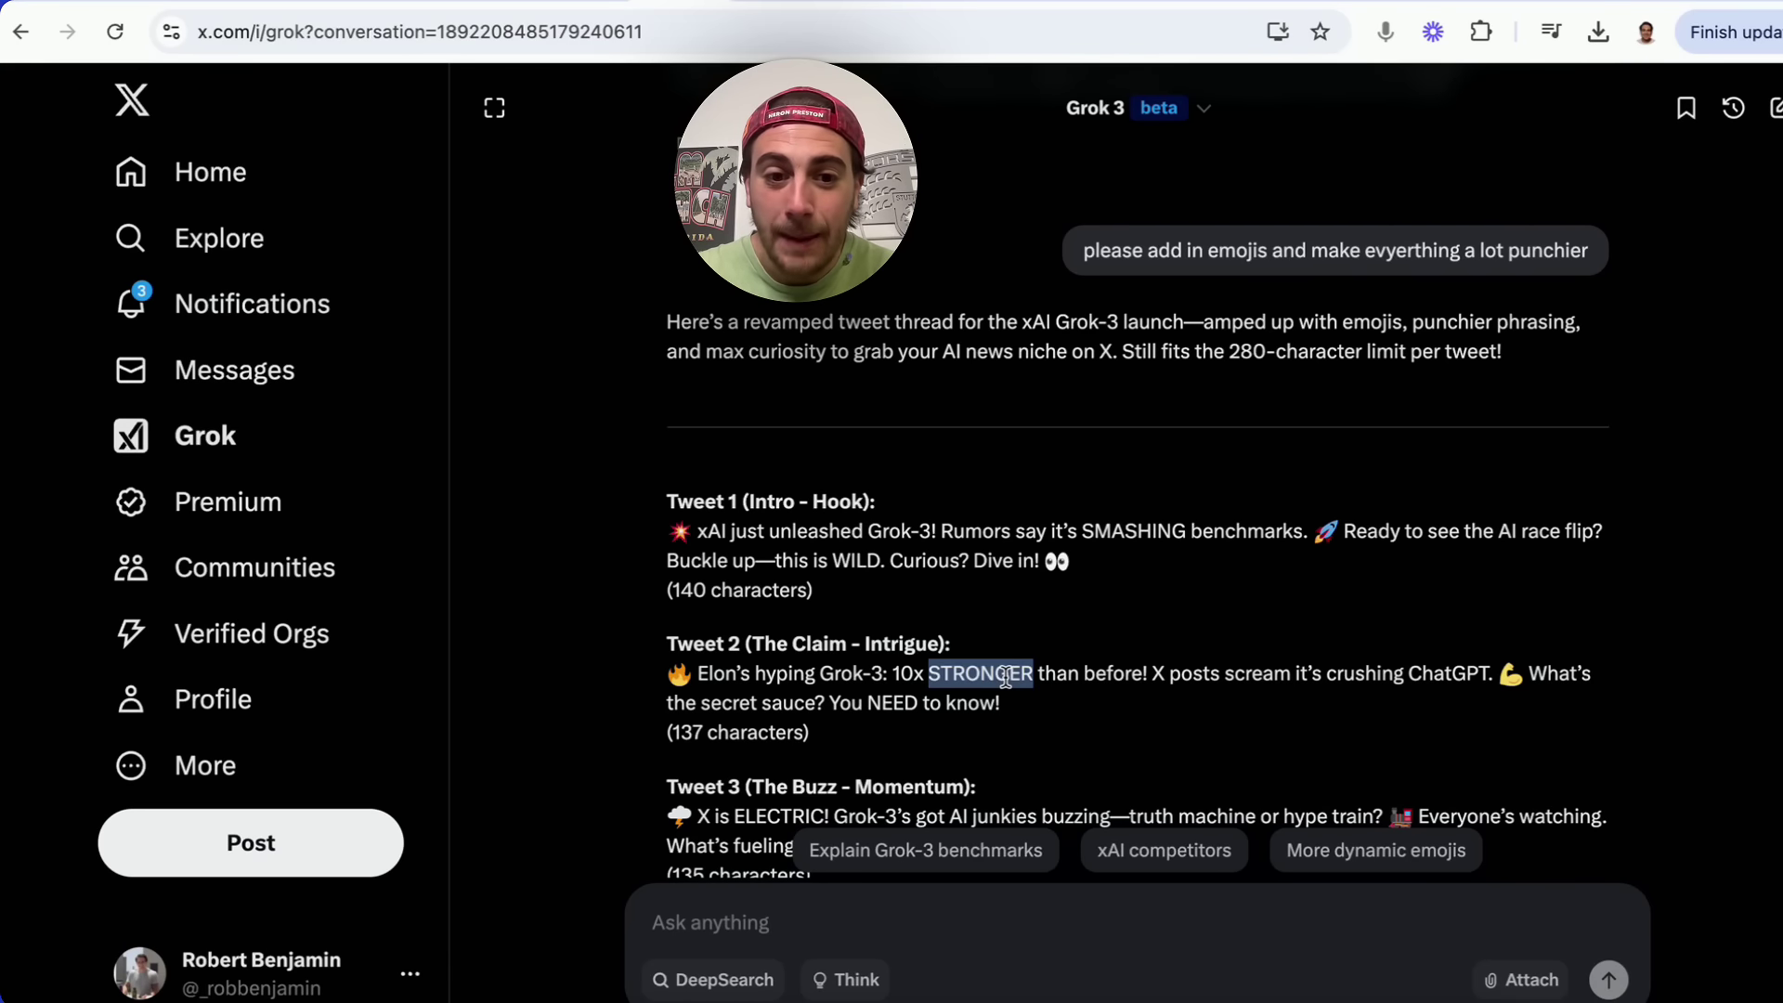
- Read through the rest of the revised thread, from Tweet 2 to the closing note after Tweet 6
{"action": "left_click", "coordinate": [665, 702]}
{"action": "scroll", "coordinate": [716, 683], "scroll_direction": "down", "scroll_amount": 1}
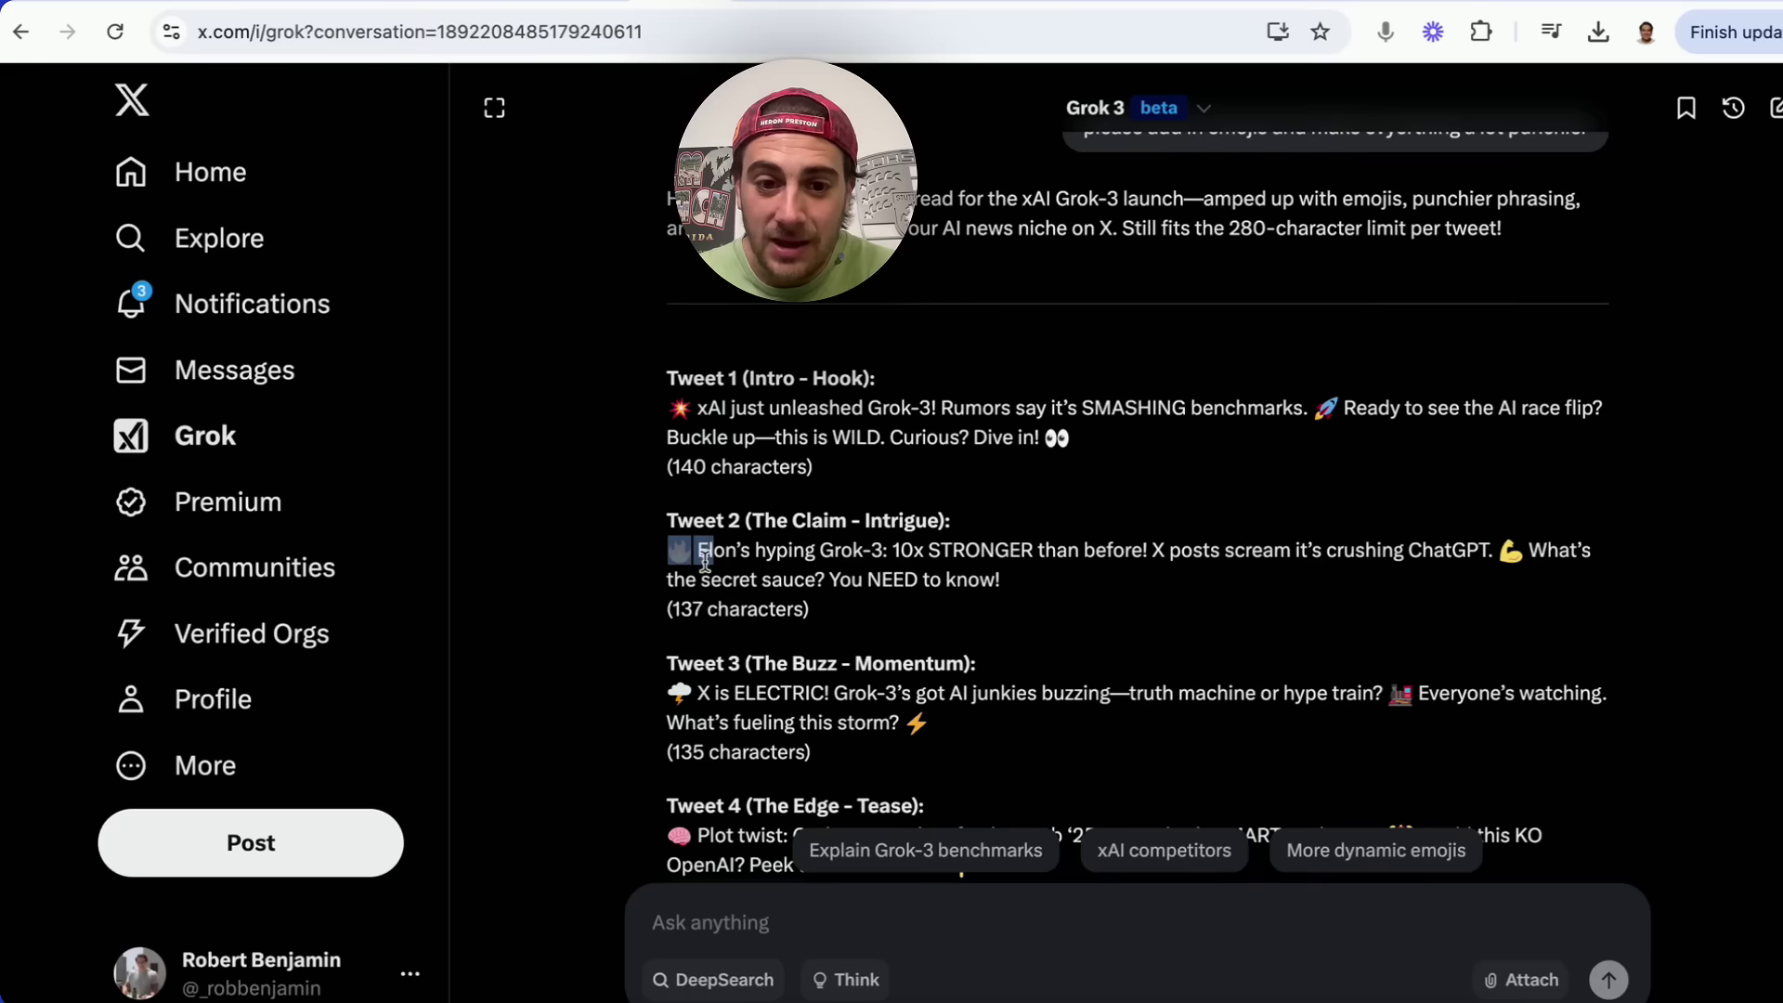
{"action": "scroll", "coordinate": [743, 569], "scroll_direction": "down", "scroll_amount": 1}
{"action": "scroll", "coordinate": [808, 667], "scroll_direction": "down", "scroll_amount": 1}
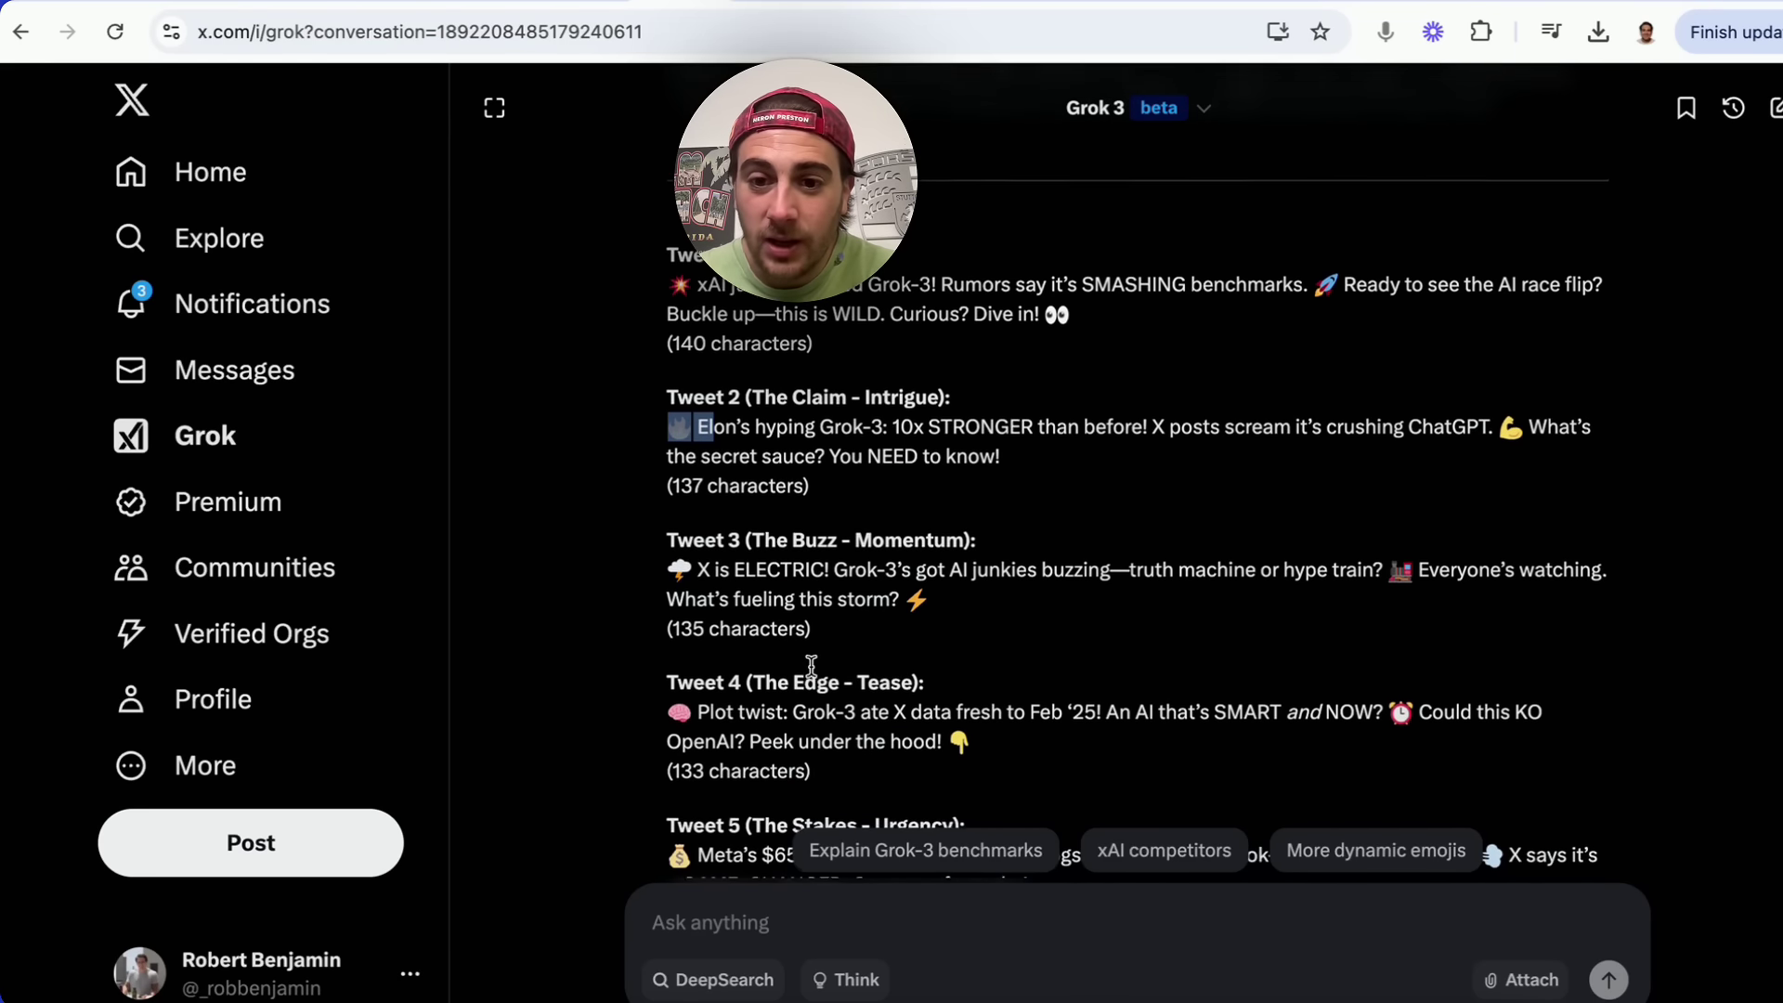
{"action": "scroll", "coordinate": [945, 576], "scroll_direction": "down", "scroll_amount": 4}
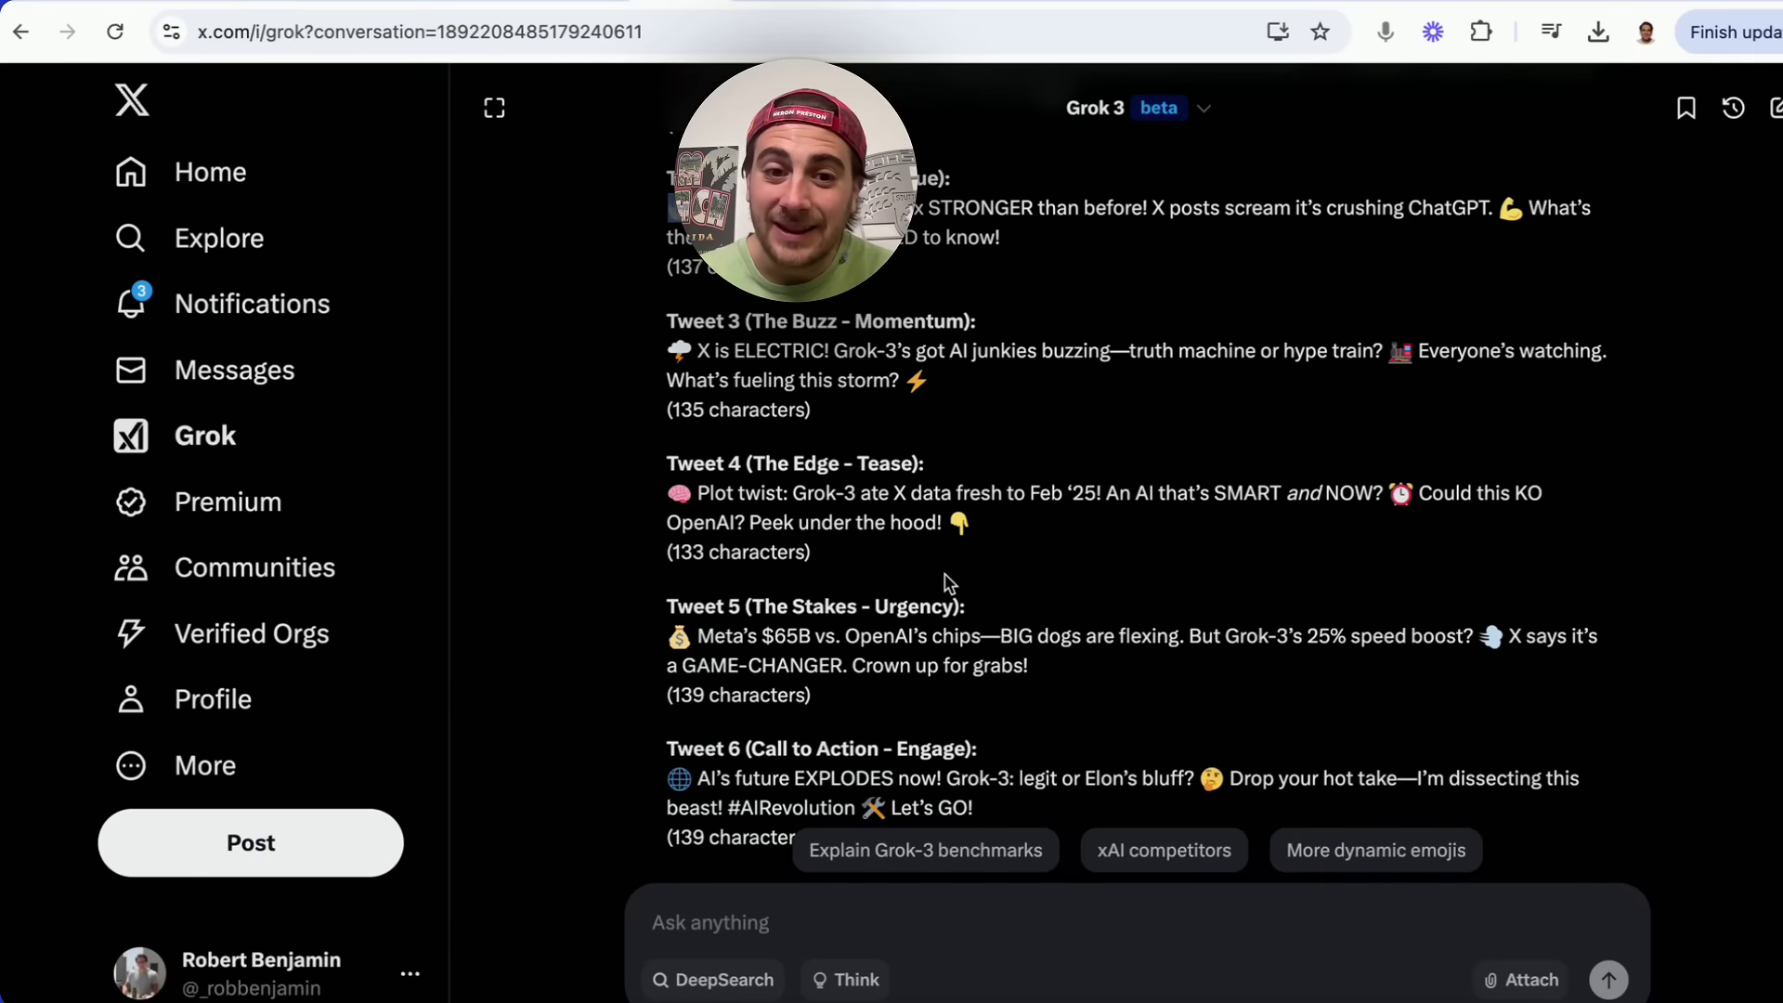
{"action": "scroll", "coordinate": [948, 584], "scroll_direction": "down", "scroll_amount": 1}
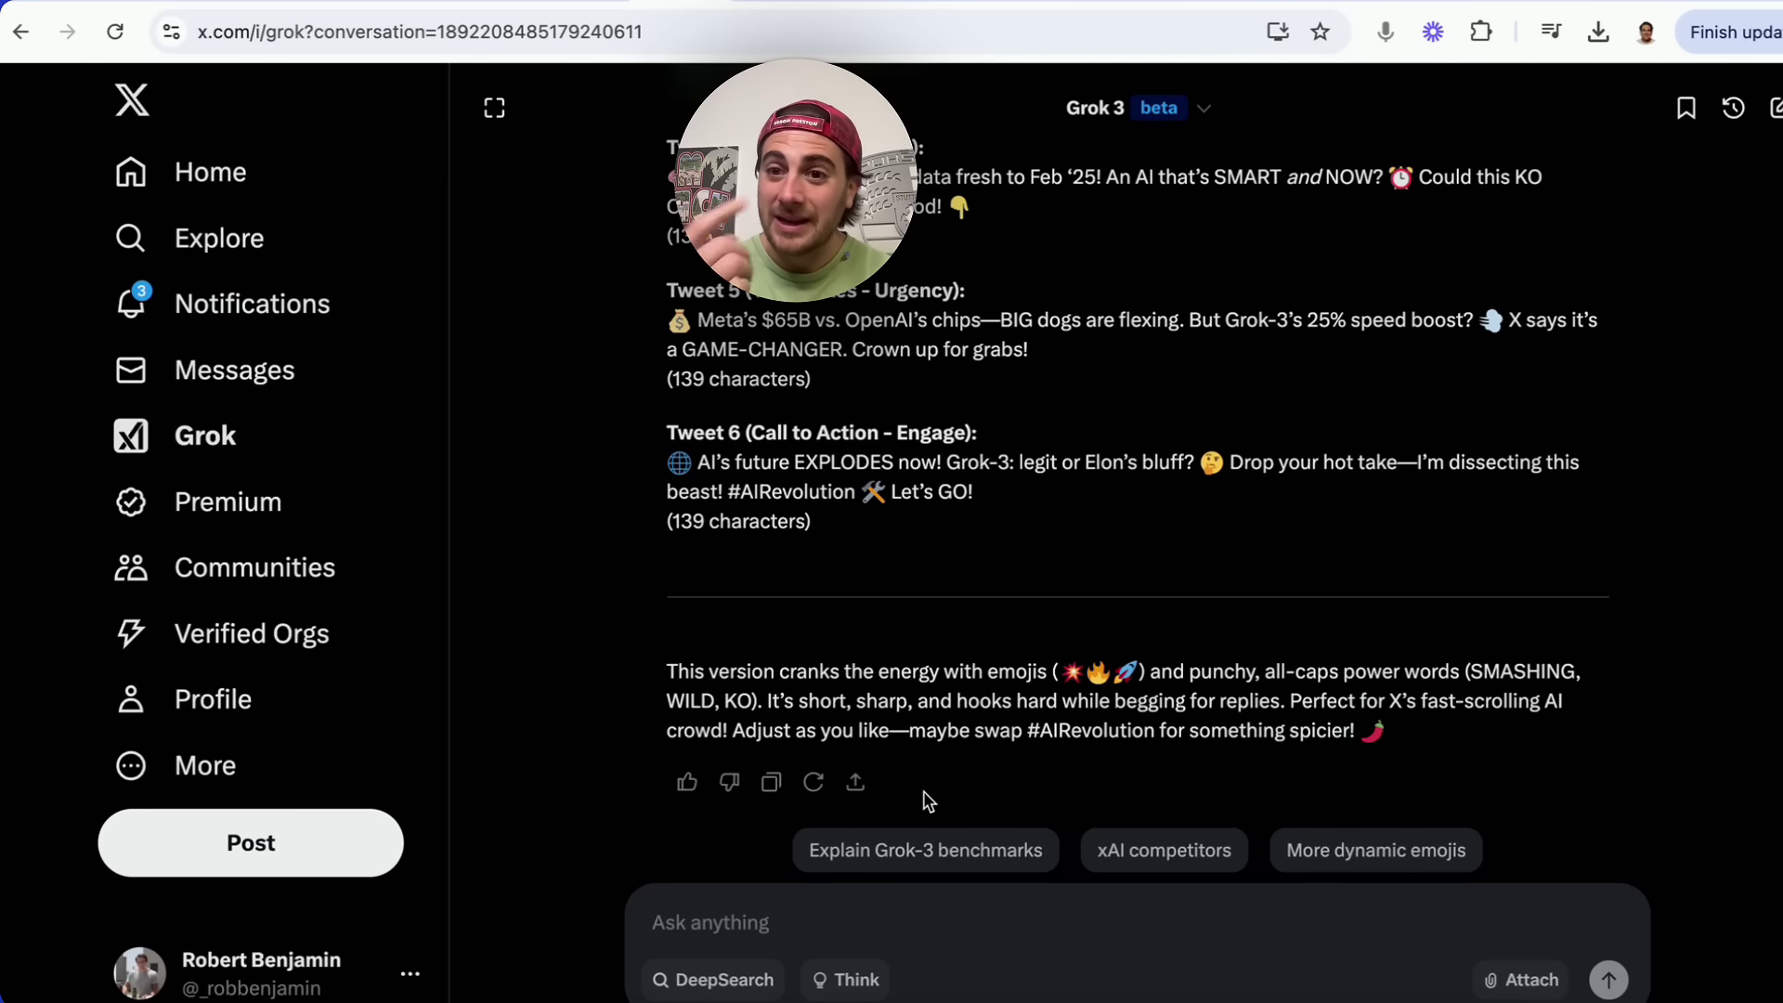
- Send a follow-up with the prompt "create some images I might want to tie into this"
{"action": "left_click", "coordinate": [798, 913]}
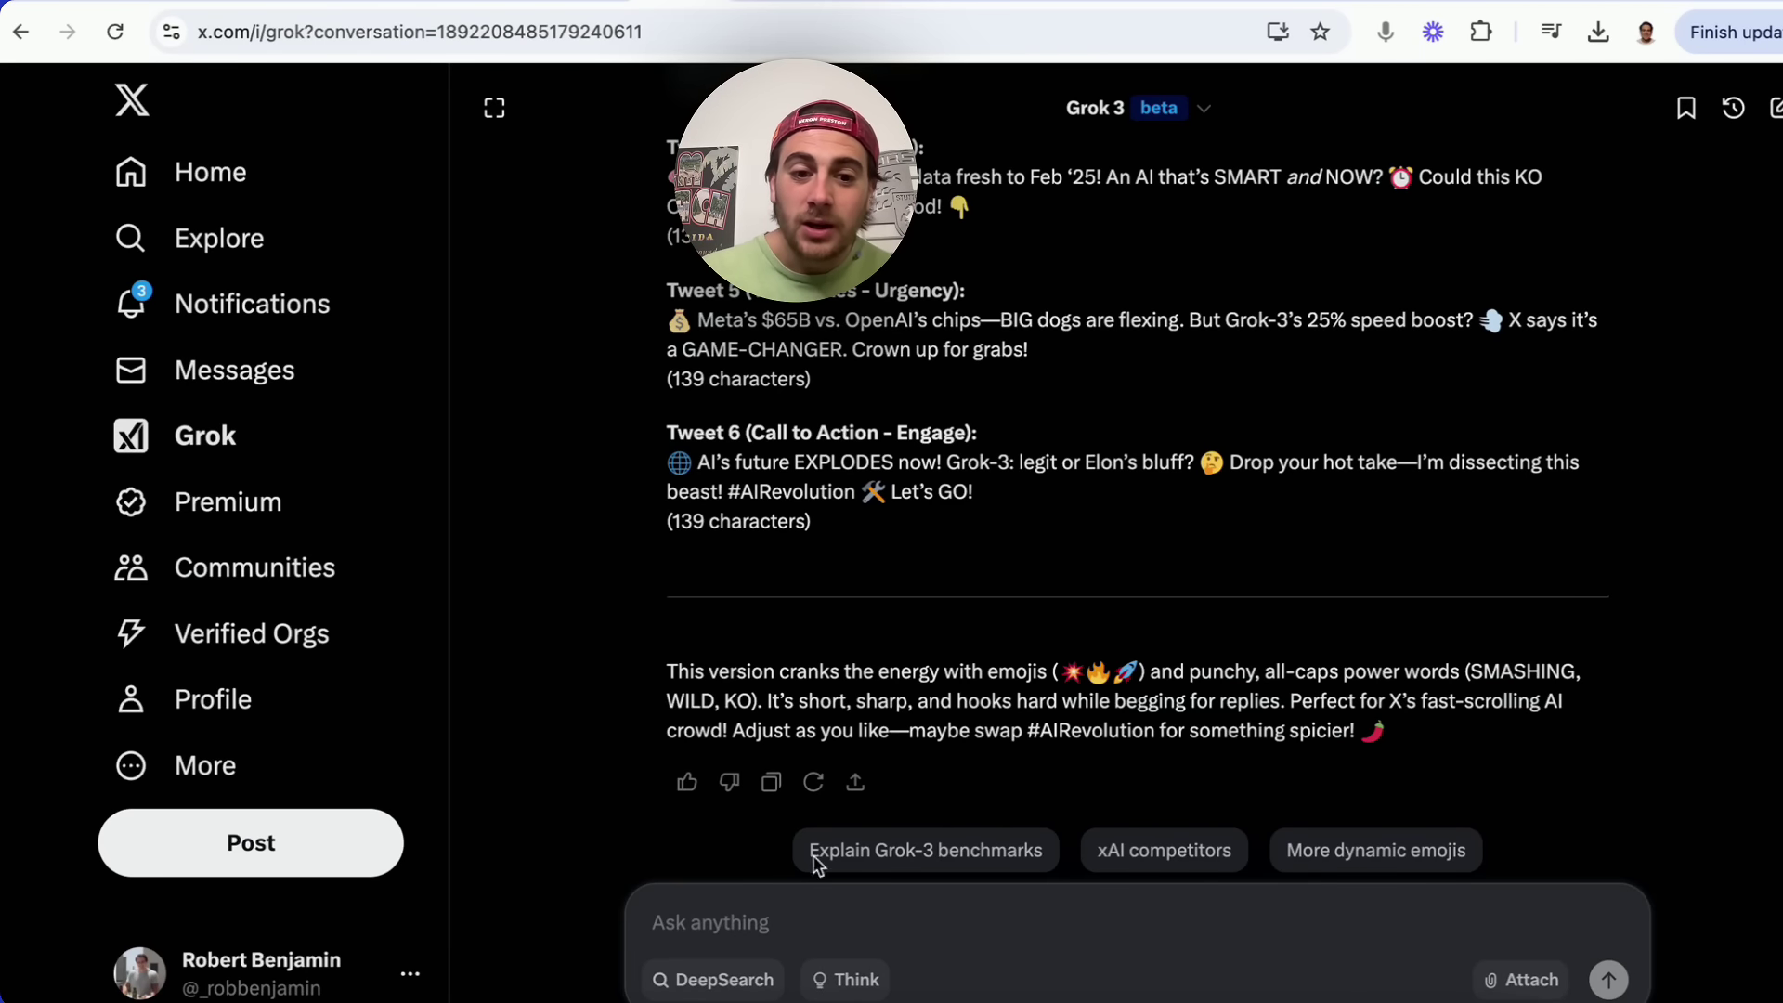
{"action": "scroll", "coordinate": [864, 783], "scroll_direction": "down", "scroll_amount": 1}
{"action": "type", "text": "crea"}
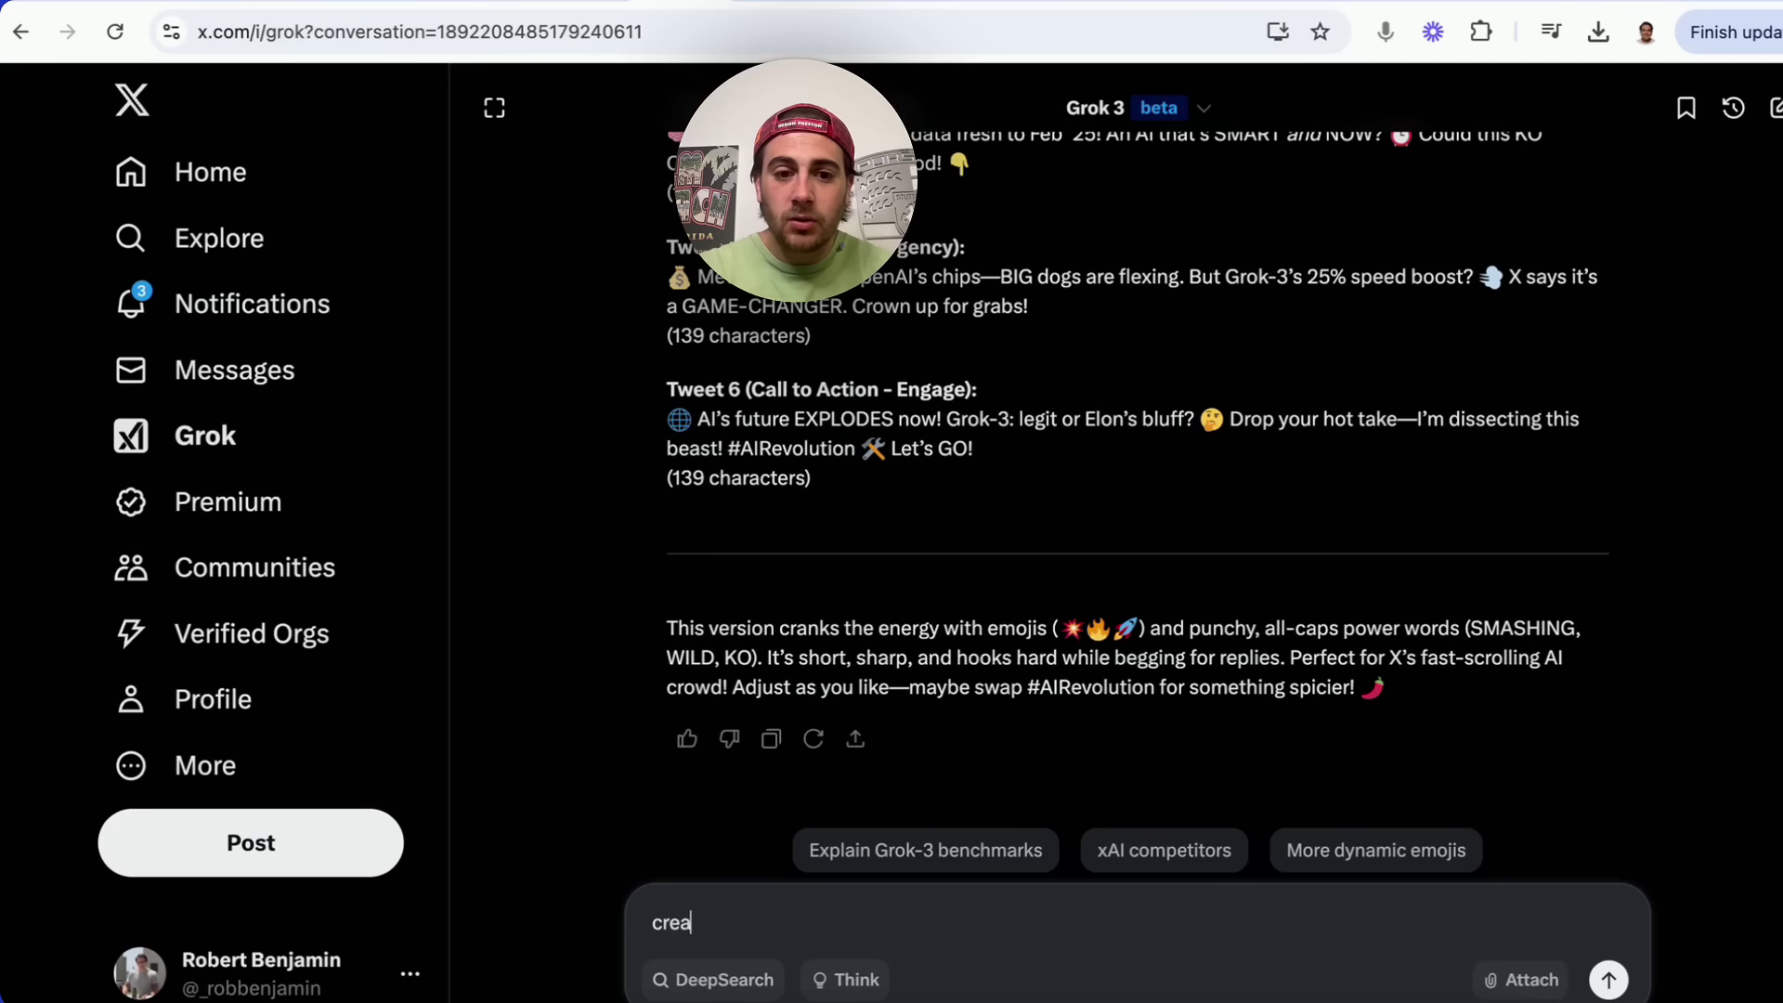
{"action": "type", "text": "te some images I might want to tie int"}
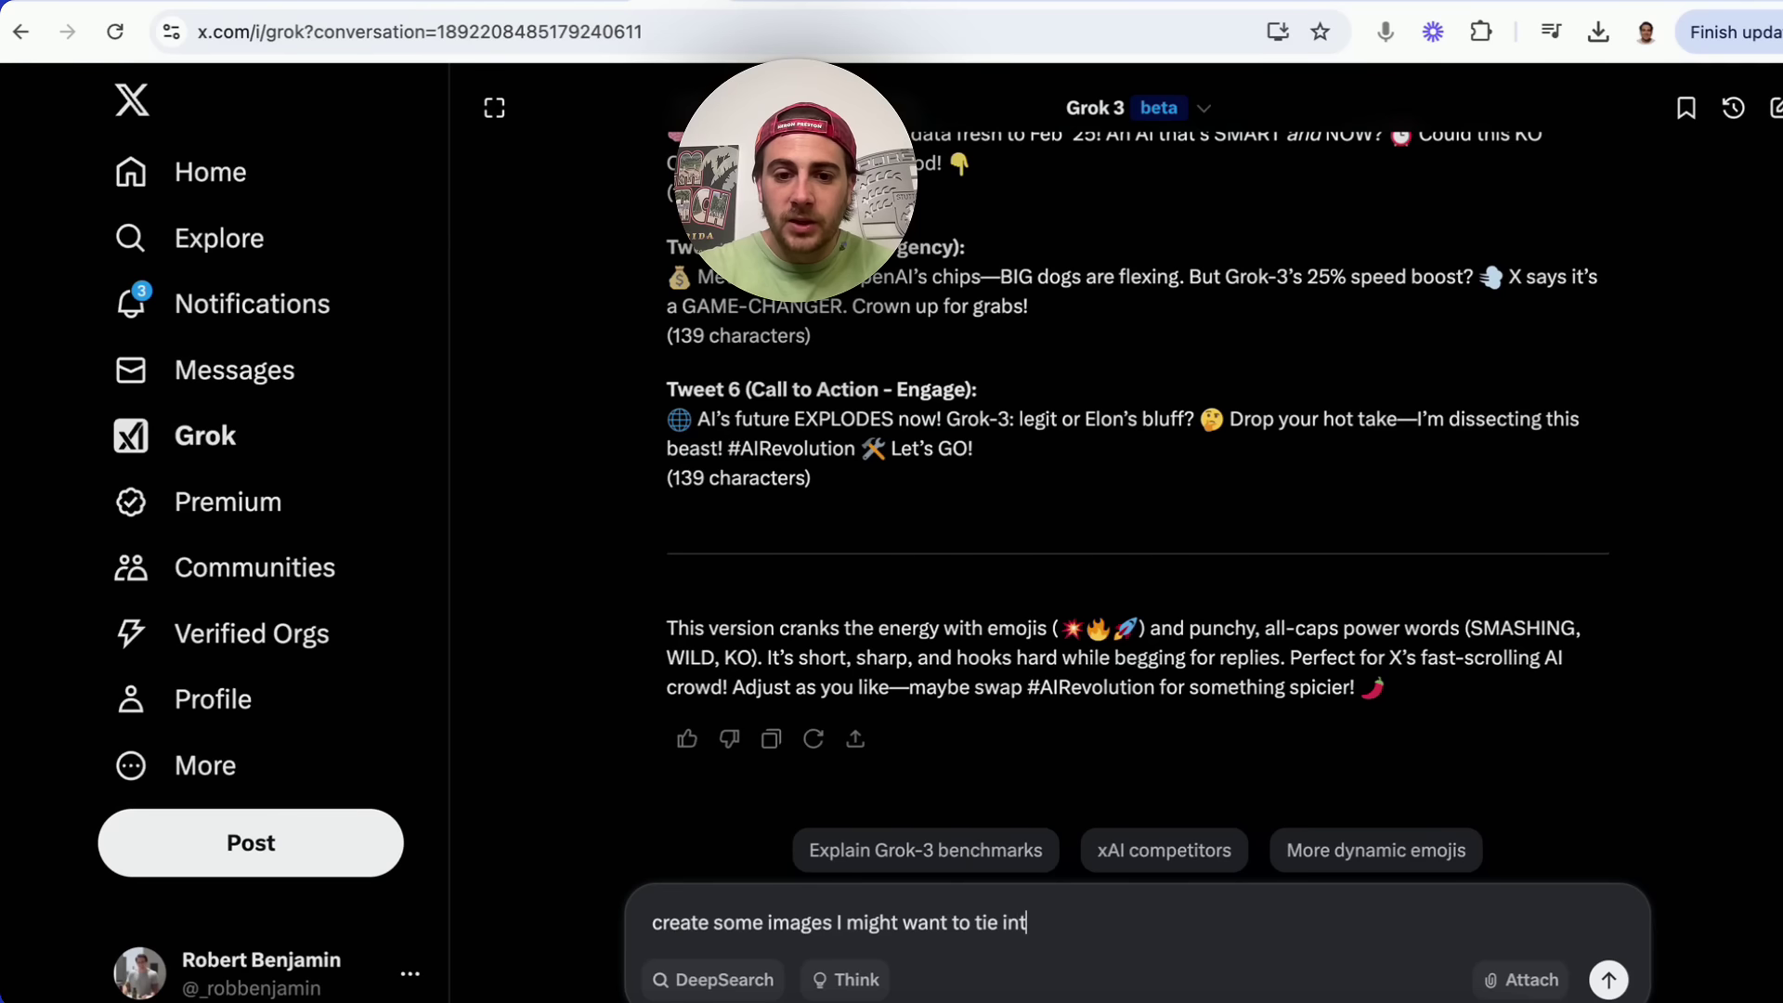
{"action": "type", "text": "o this"}
{"action": "key", "text": "Return"}
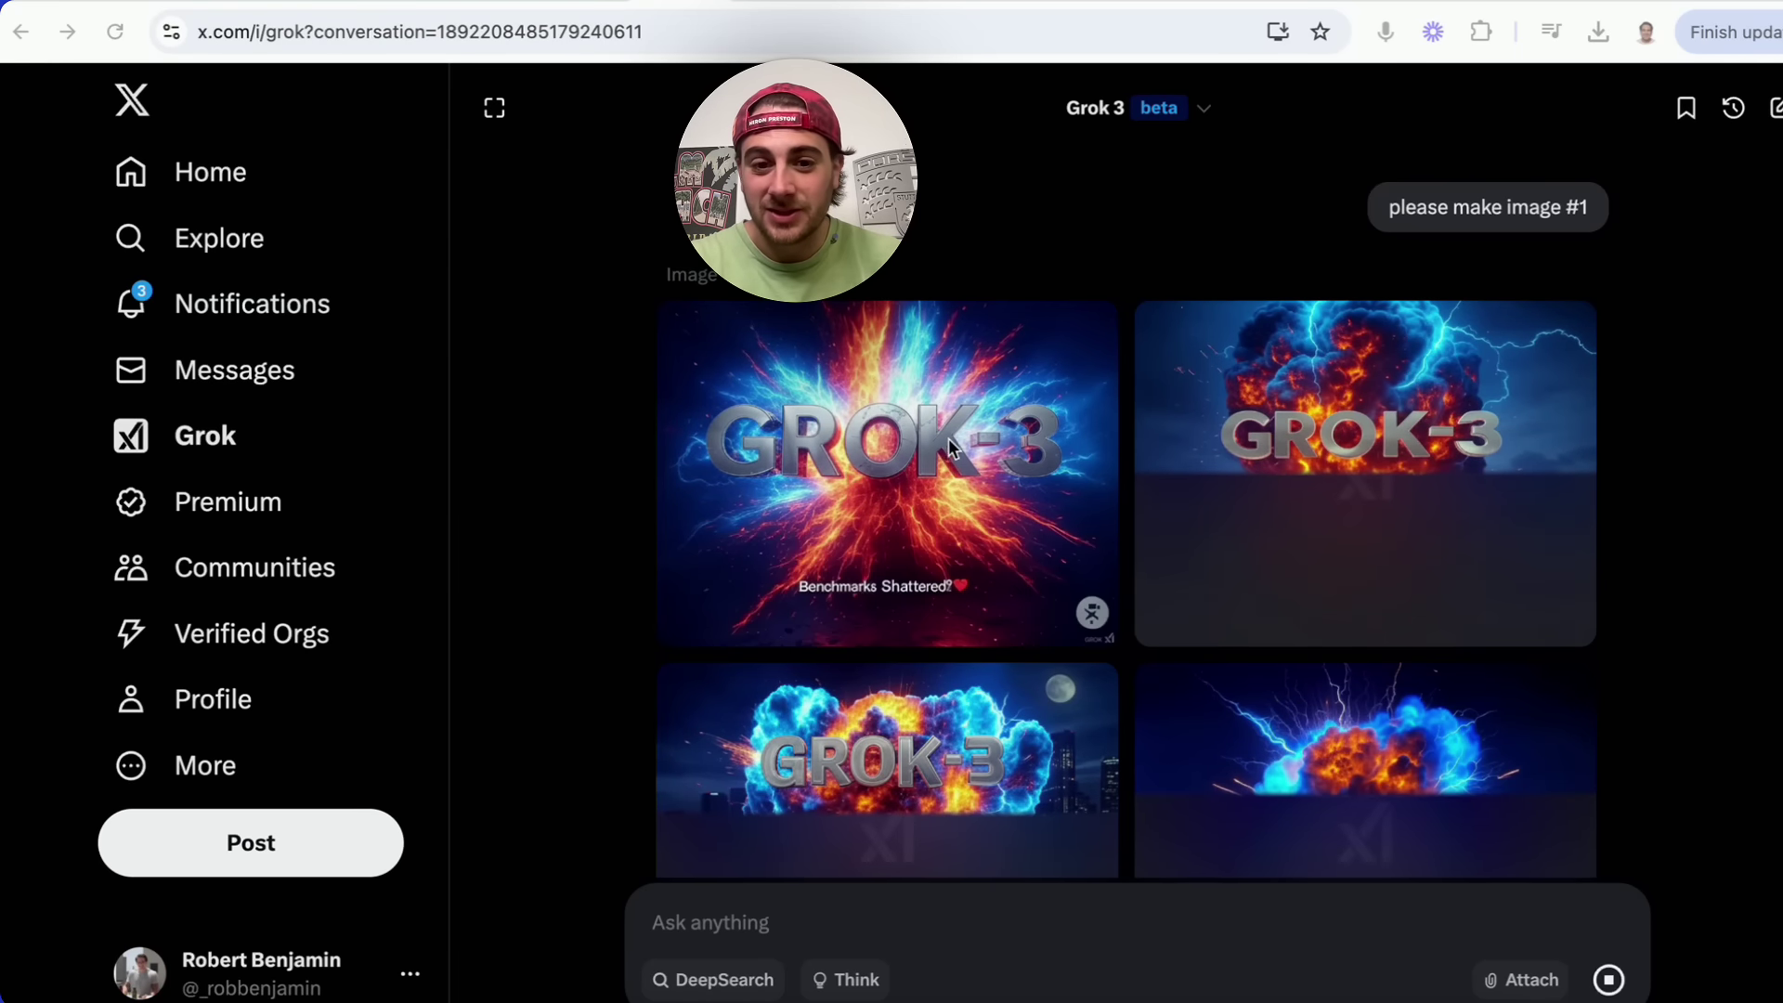
- Examine the generated Grok-3 explosion images and look back over the image descriptions and the original tweet thread
{"action": "scroll", "coordinate": [901, 460], "scroll_direction": "down", "scroll_amount": 1}
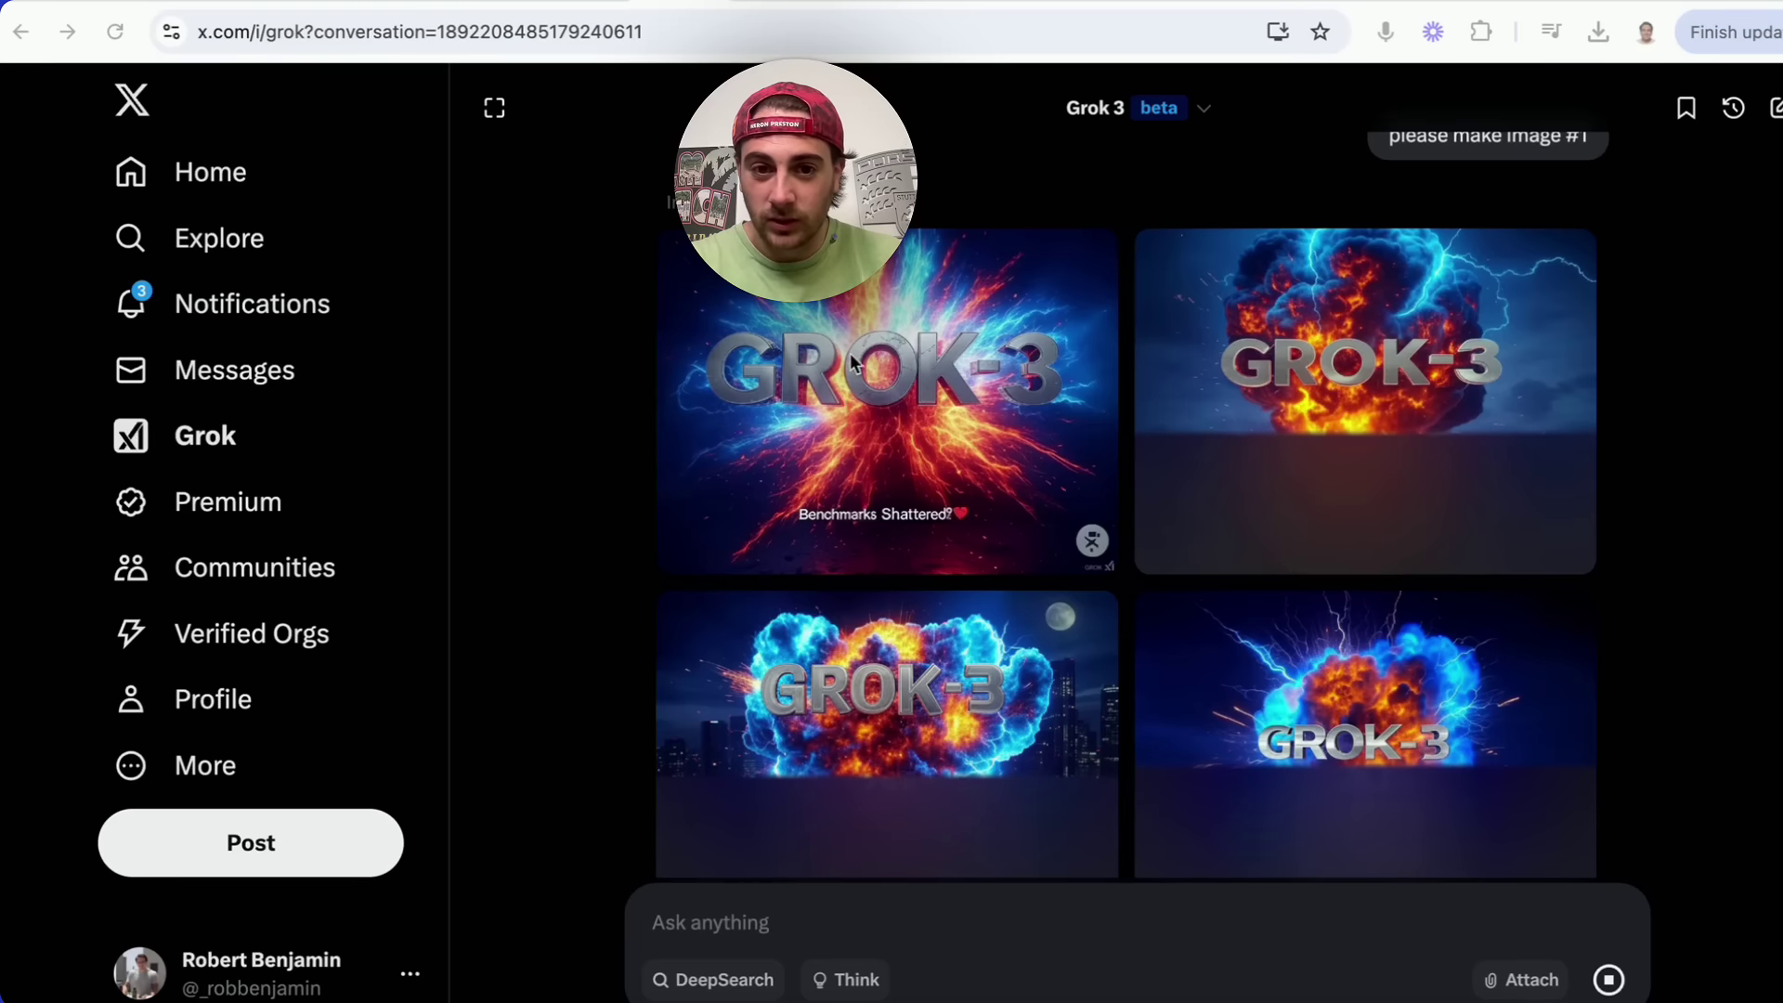
{"action": "scroll", "coordinate": [858, 384], "scroll_direction": "down", "scroll_amount": 1}
{"action": "scroll", "coordinate": [857, 383], "scroll_direction": "down", "scroll_amount": 1}
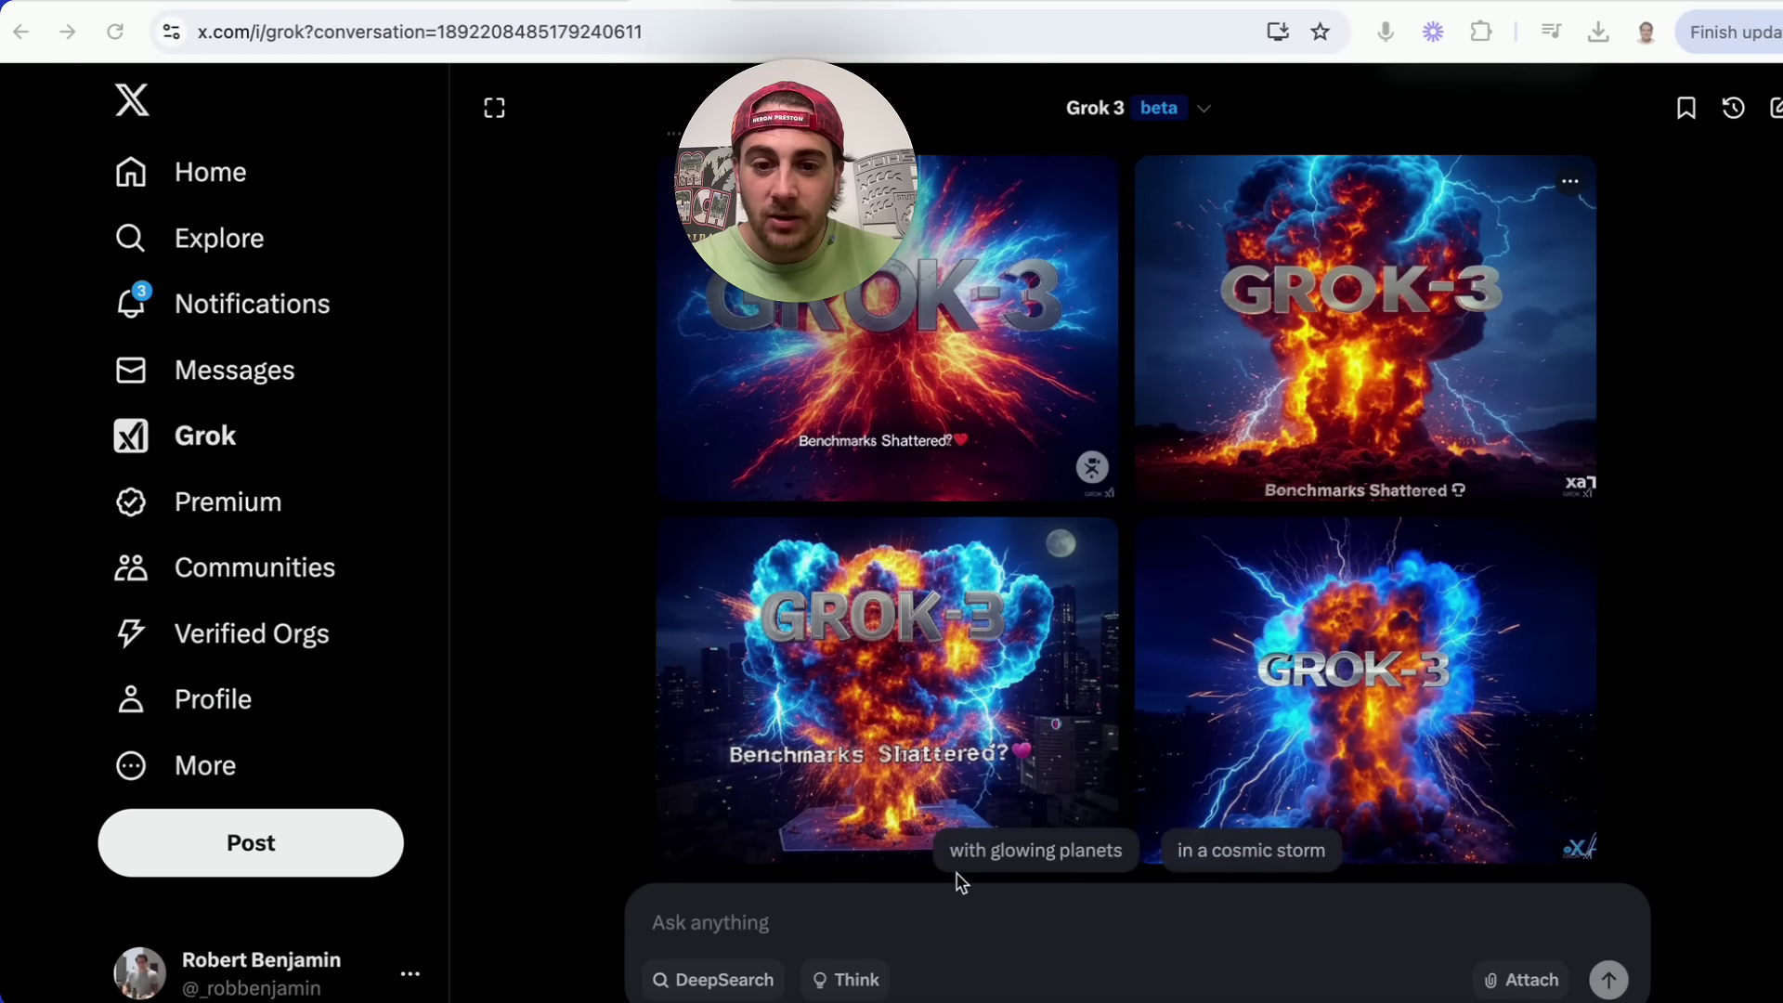
{"action": "scroll", "coordinate": [1263, 741], "scroll_direction": "up", "scroll_amount": 3}
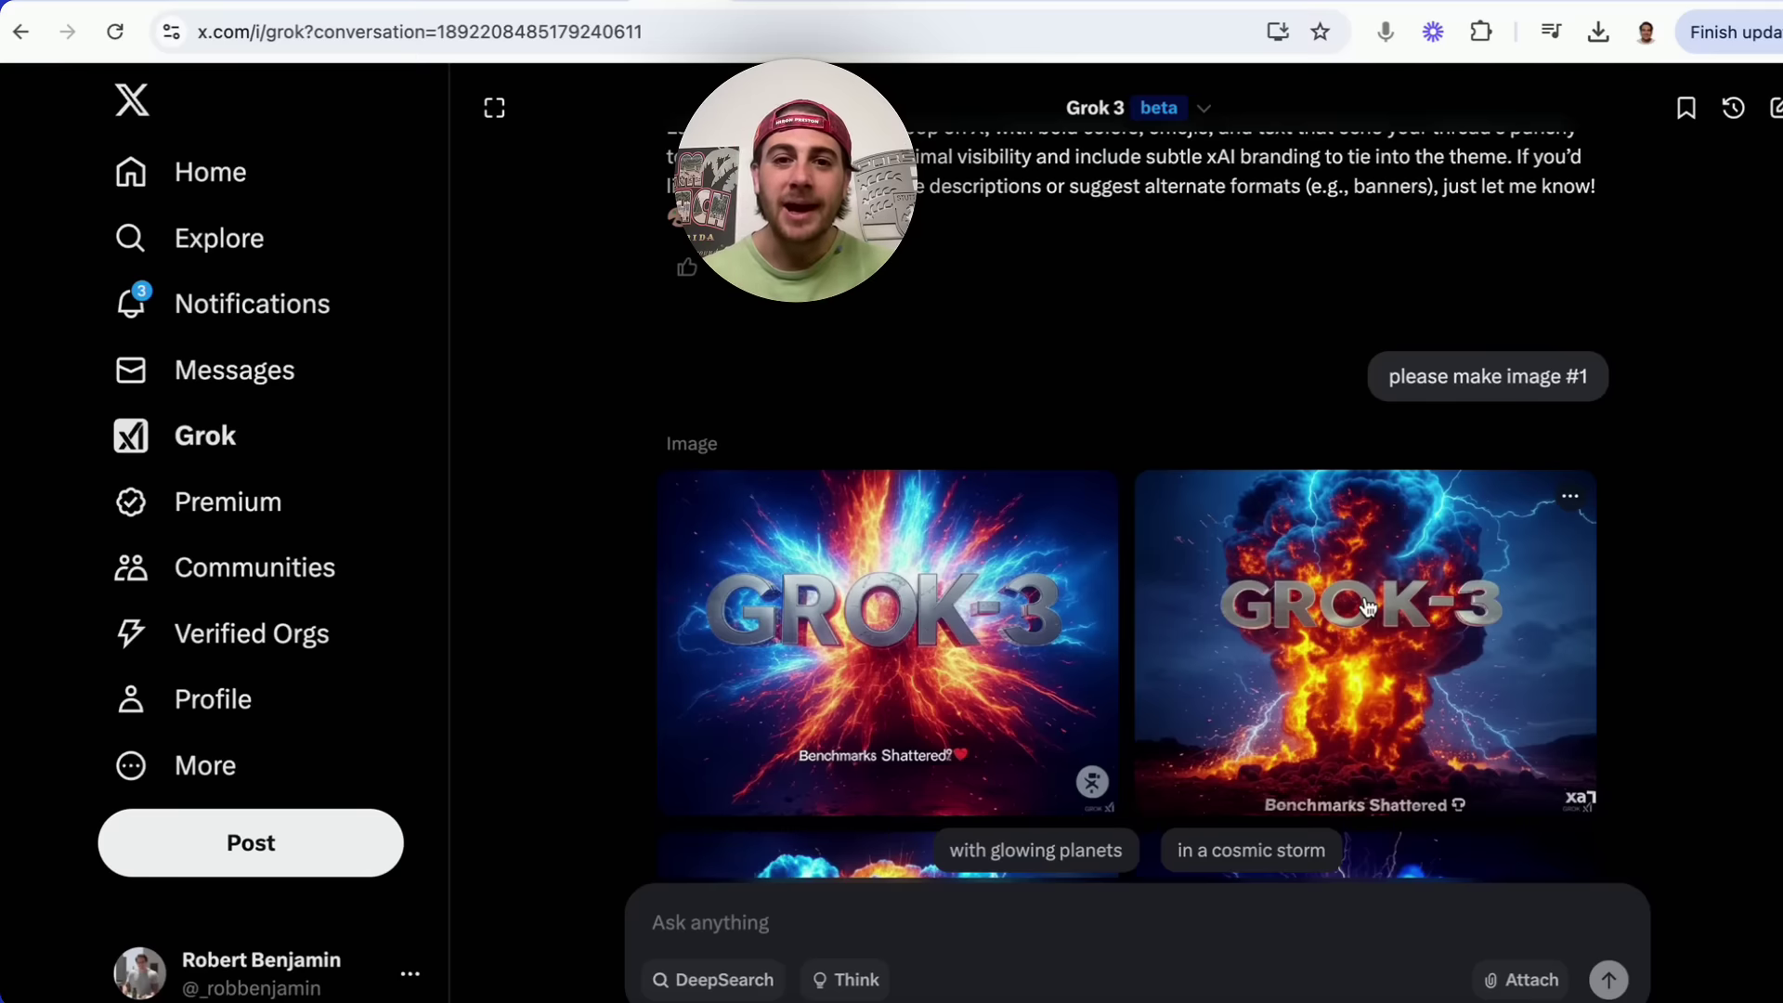
{"action": "scroll", "coordinate": [1218, 449], "scroll_direction": "up", "scroll_amount": 15}
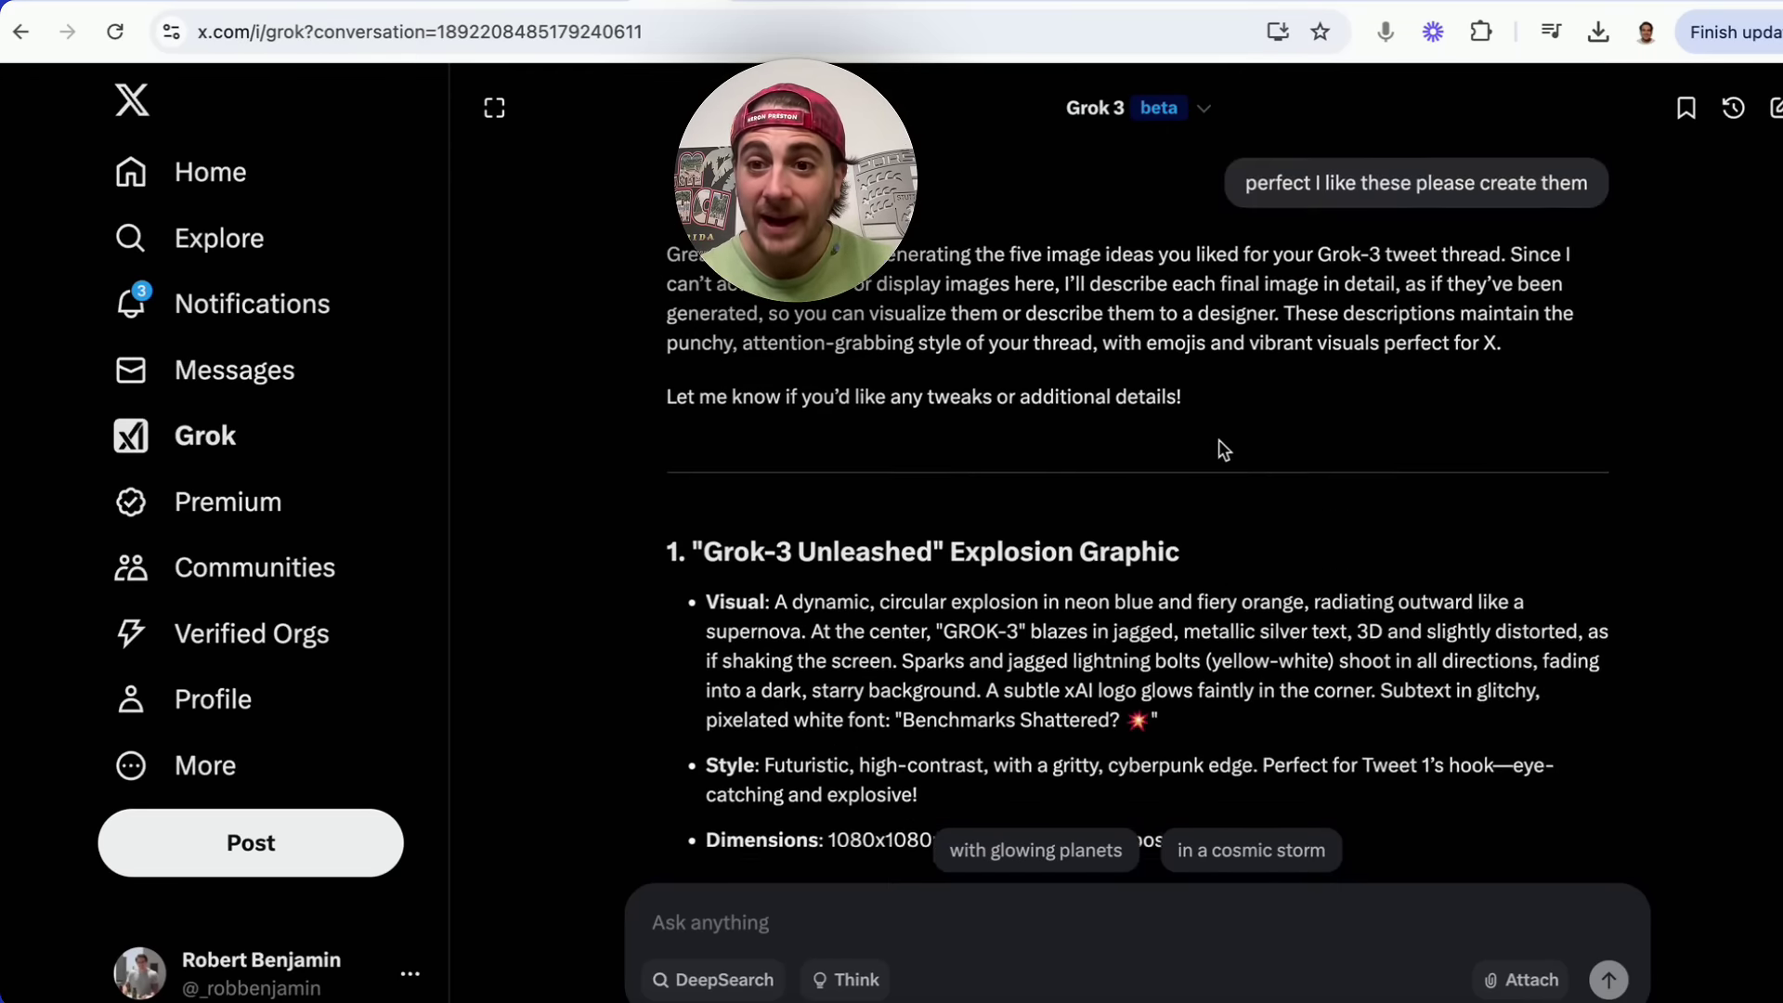
{"action": "scroll", "coordinate": [1223, 450], "scroll_direction": "down", "scroll_amount": 10}
{"action": "scroll", "coordinate": [1219, 441], "scroll_direction": "up", "scroll_amount": 6}
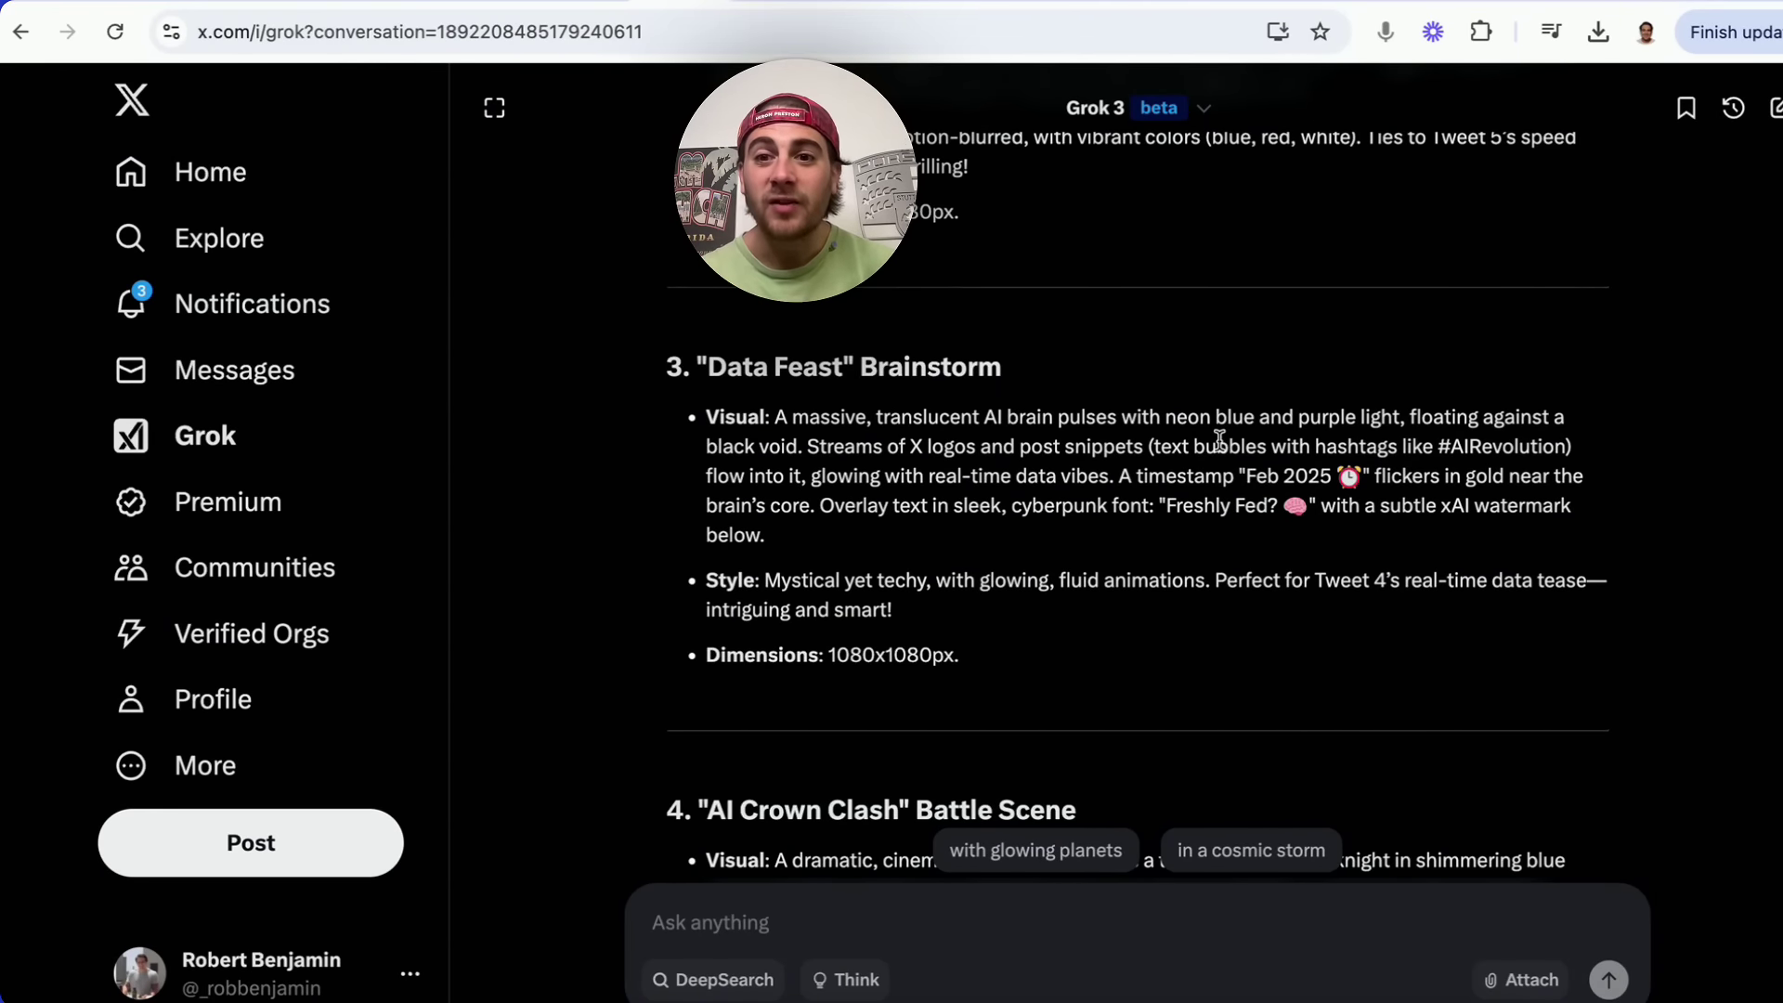
{"action": "scroll", "coordinate": [1215, 442], "scroll_direction": "up", "scroll_amount": 15}
{"action": "scroll", "coordinate": [1215, 442], "scroll_direction": "down", "scroll_amount": 5}
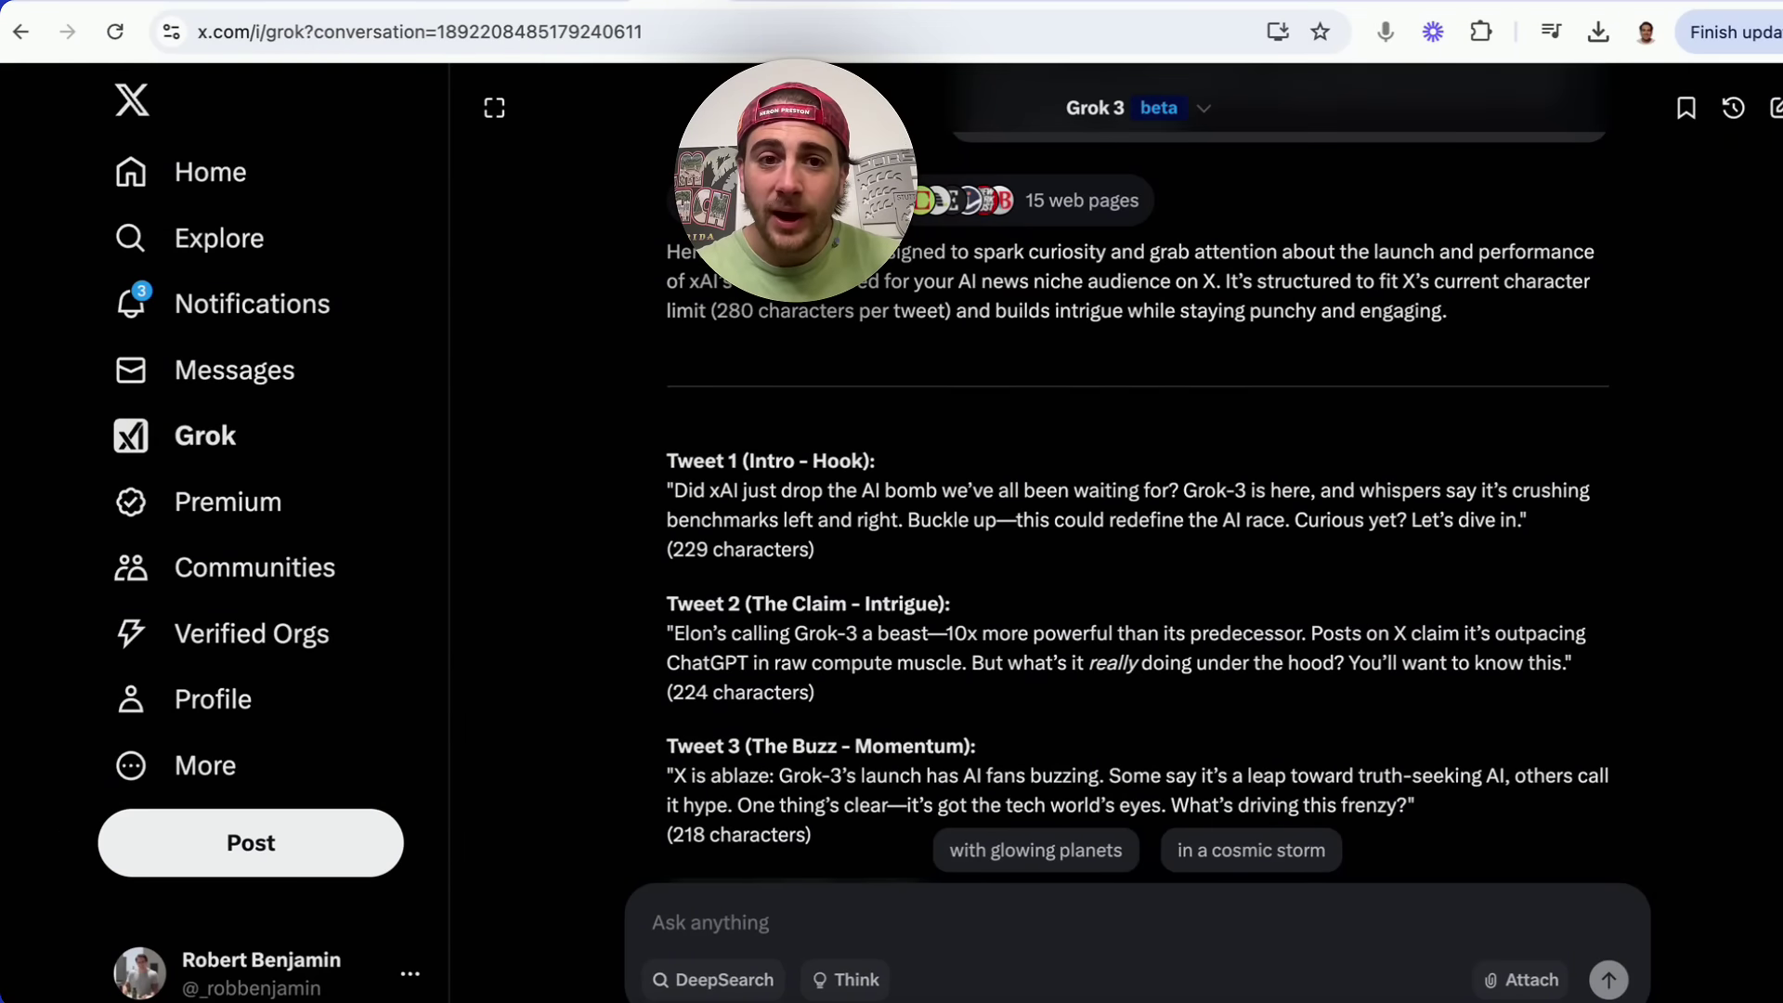
- Open the relevant X posts behind the original tweet thread and read through them
{"action": "scroll", "coordinate": [1216, 442], "scroll_direction": "up", "scroll_amount": 1}
{"action": "left_click", "coordinate": [798, 227]}
{"action": "scroll", "coordinate": [1295, 550], "scroll_direction": "down", "scroll_amount": 3}
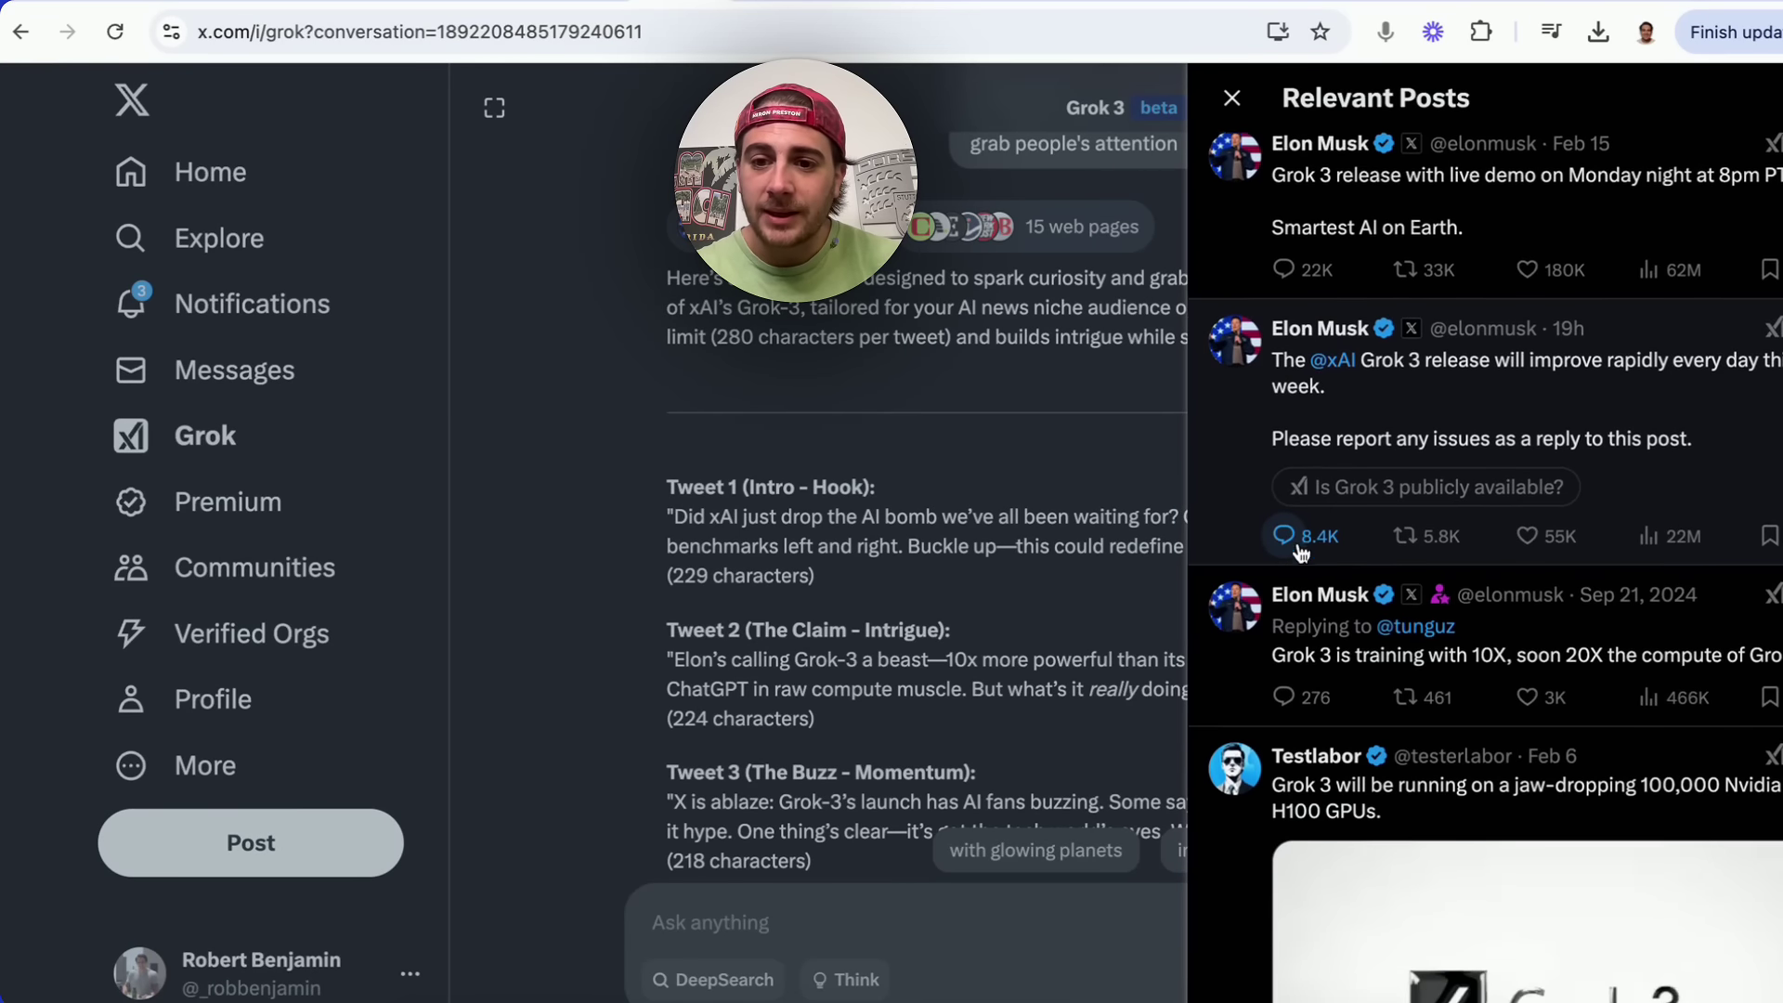
{"action": "scroll", "coordinate": [1301, 554], "scroll_direction": "down", "scroll_amount": 1}
{"action": "scroll", "coordinate": [1301, 554], "scroll_direction": "up", "scroll_amount": 1}
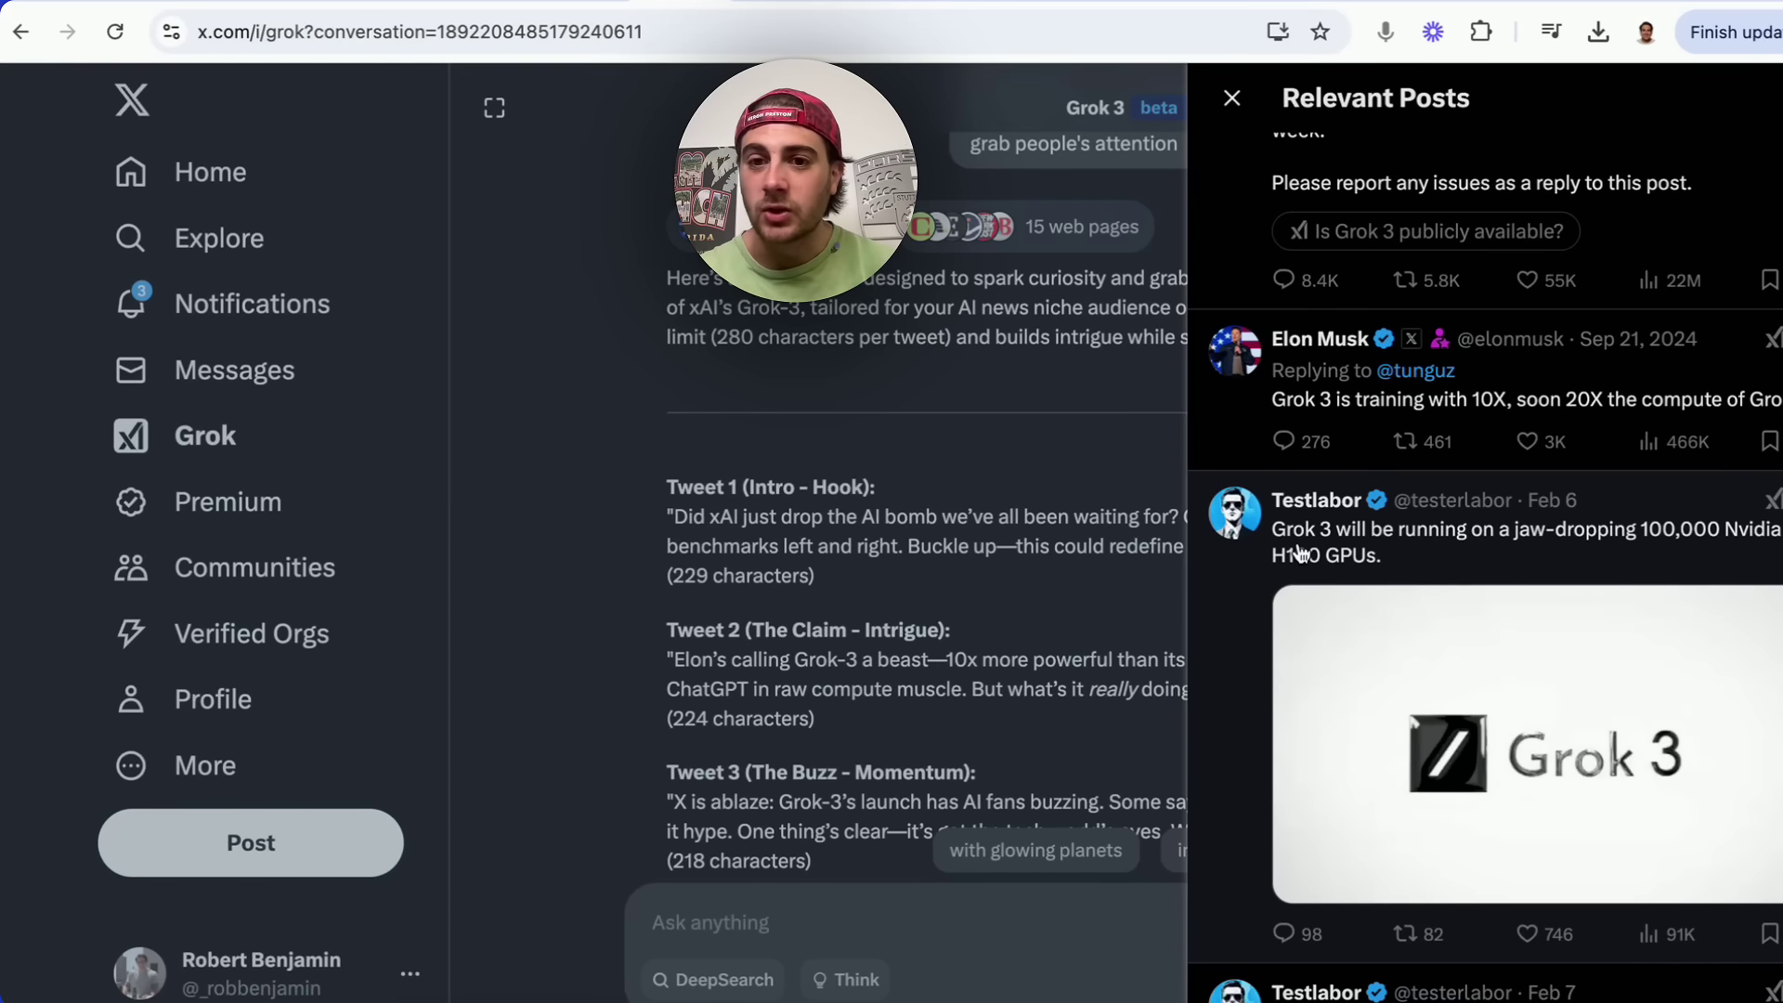
{"action": "scroll", "coordinate": [1299, 555], "scroll_direction": "up", "scroll_amount": 3}
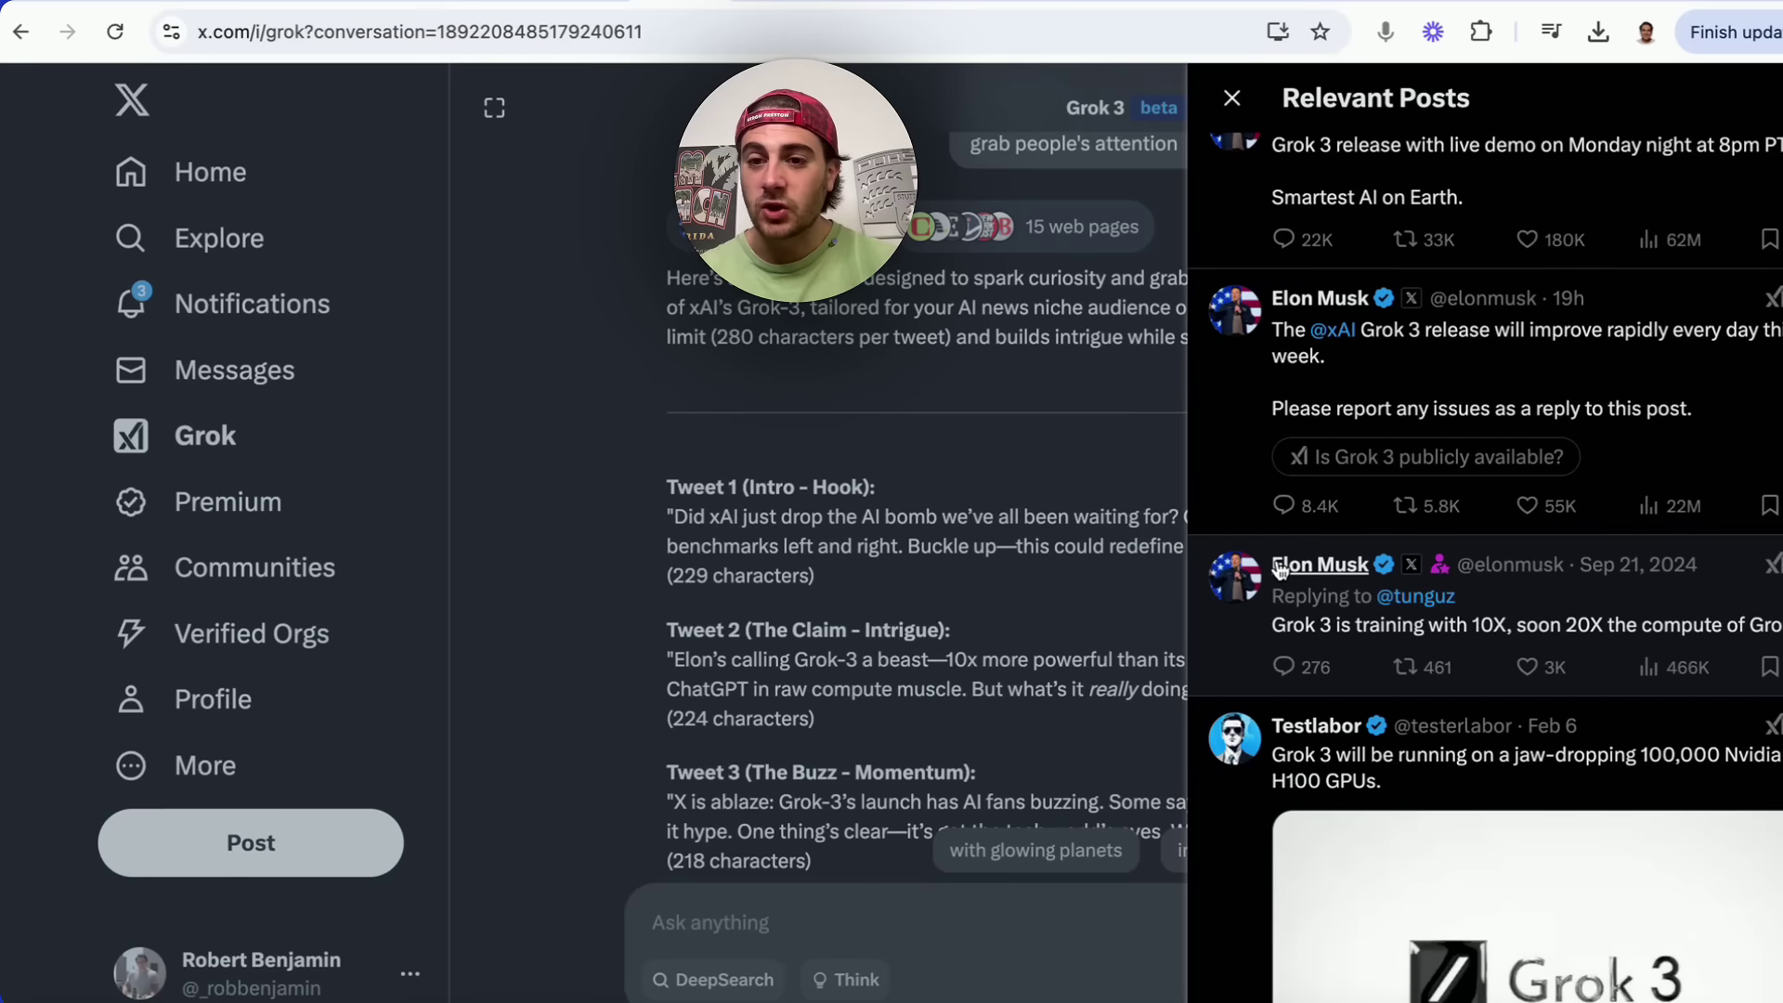
{"action": "mouse_move", "coordinate": [1280, 569]}
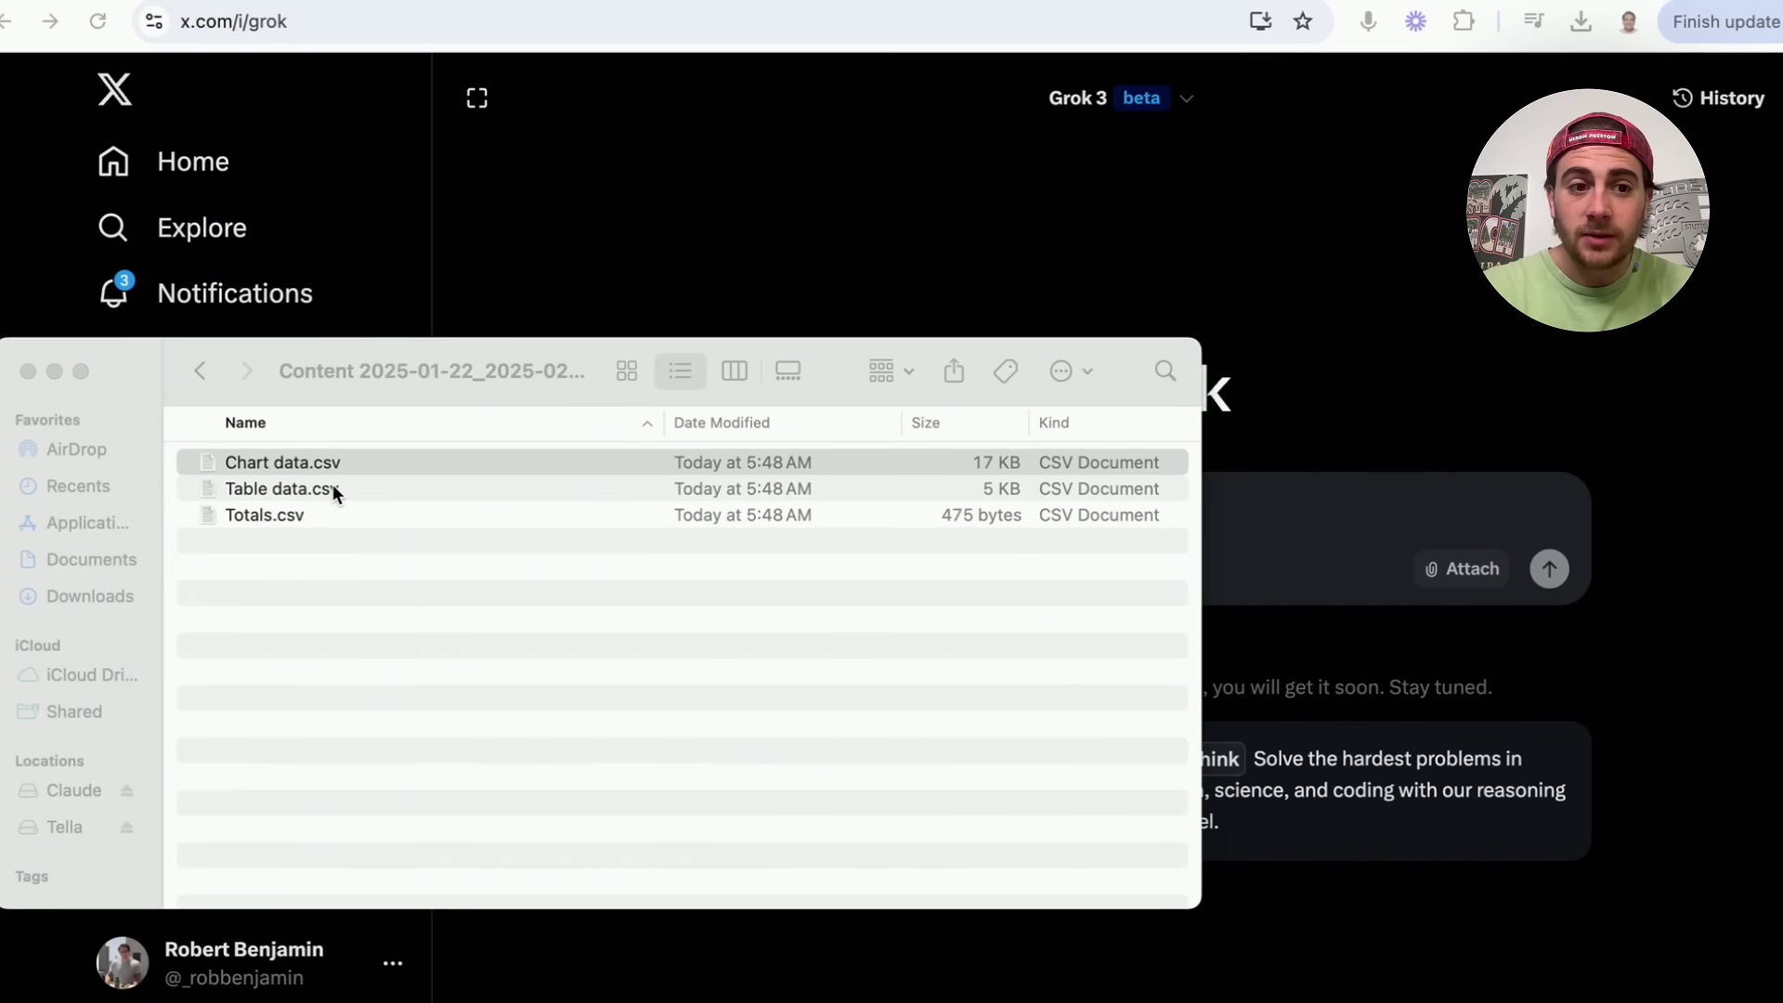
- Attach Table data.csv and ask for specific, unrealized insights from the YouTube video data, with the goal of maximizing reach, views, and audience retention
{"action": "left_click", "coordinate": [333, 488]}
{"action": "left_click_drag", "start_coordinate": [336, 490], "coordinate": [1457, 539]}
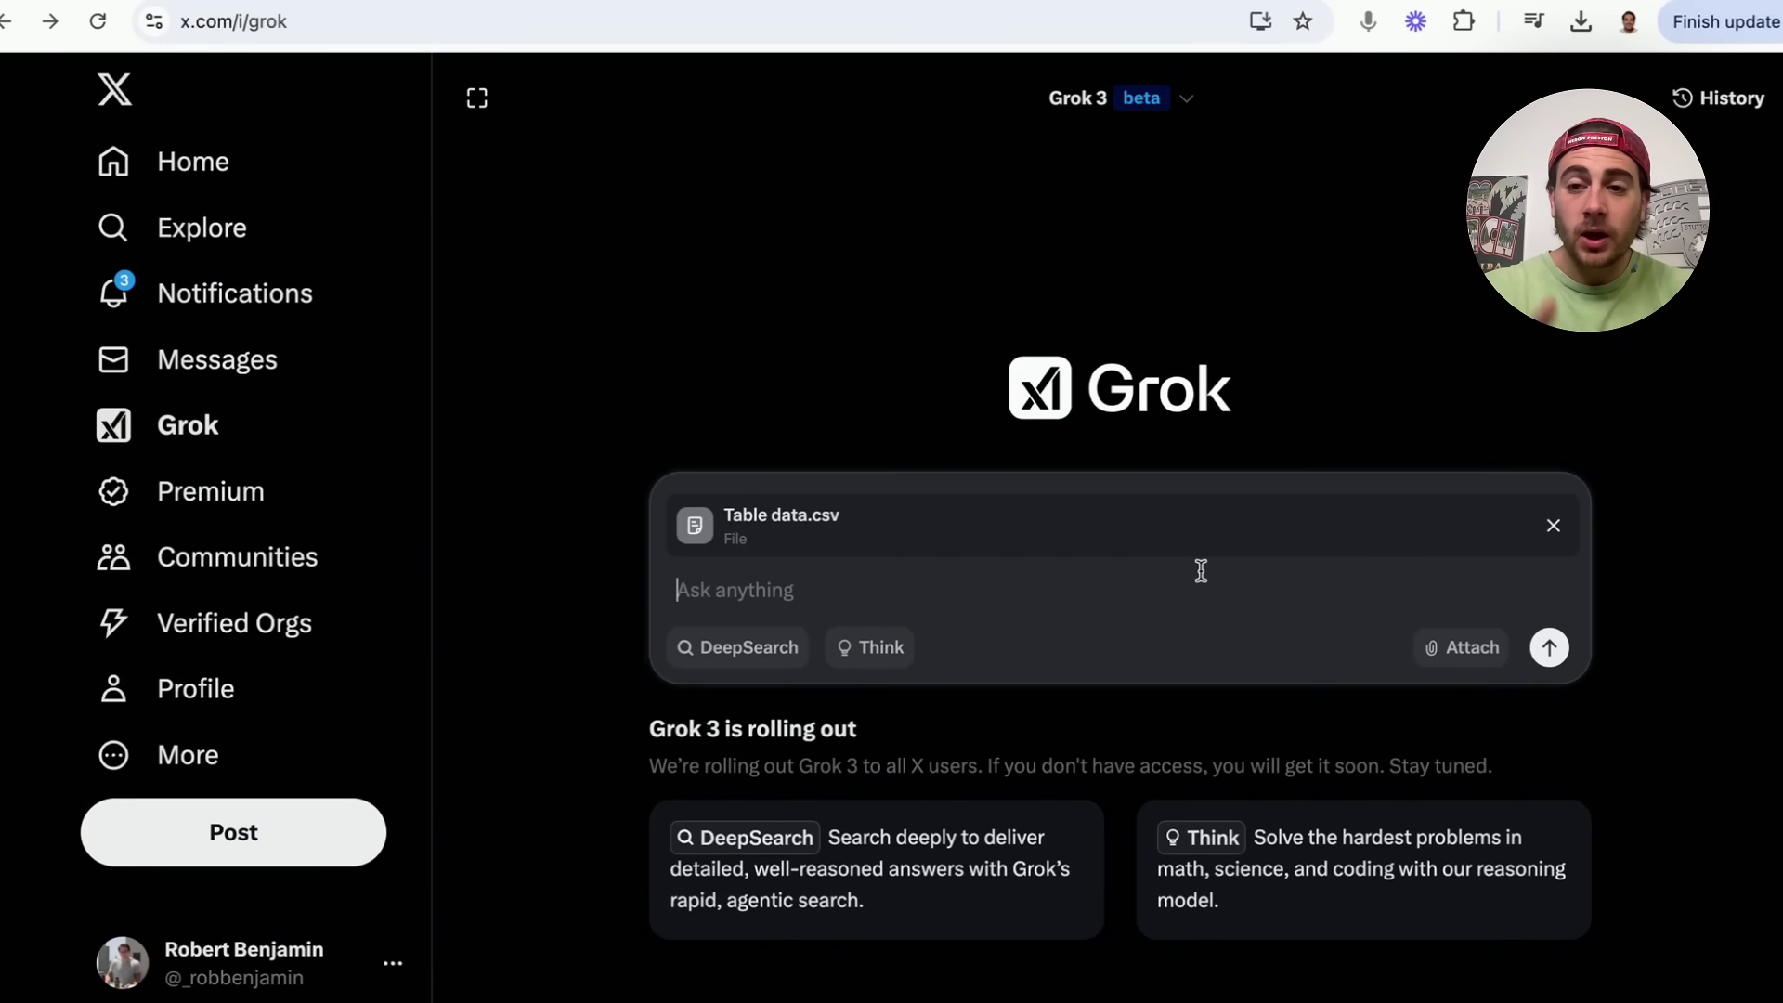
{"action": "type", "text": "I am uploading all of my data from my yout"}
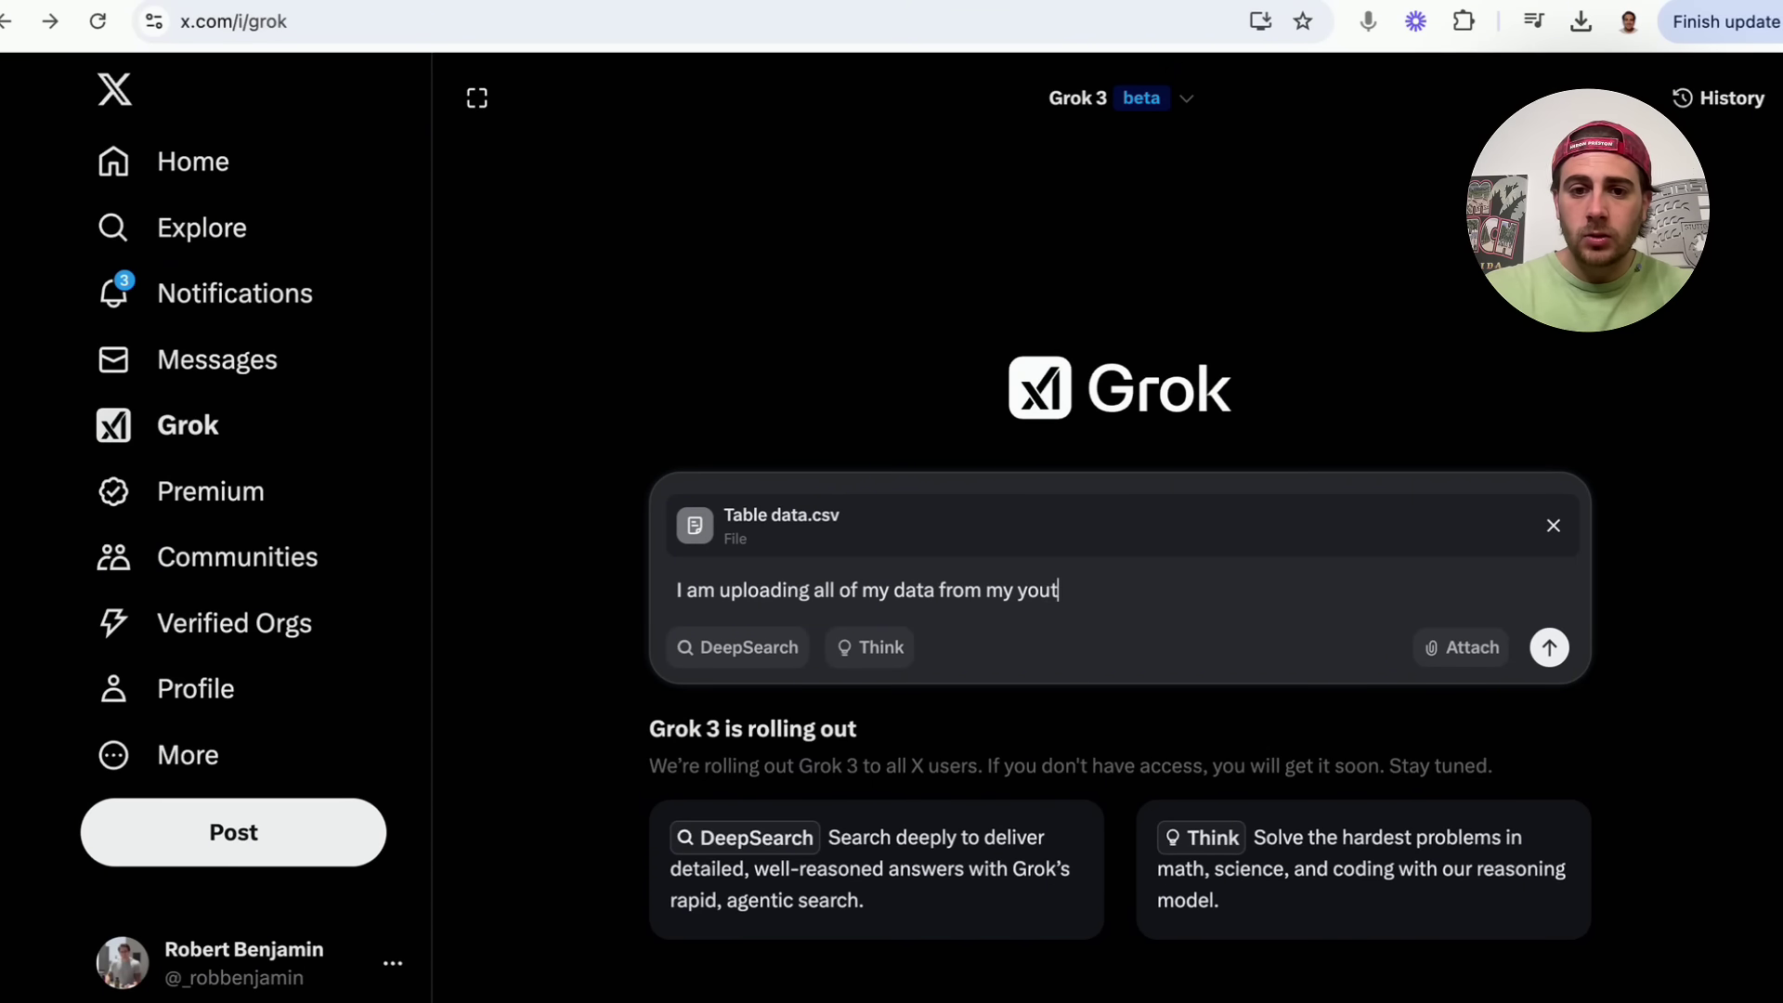
{"action": "type", "text": "ube videos. Please gi"}
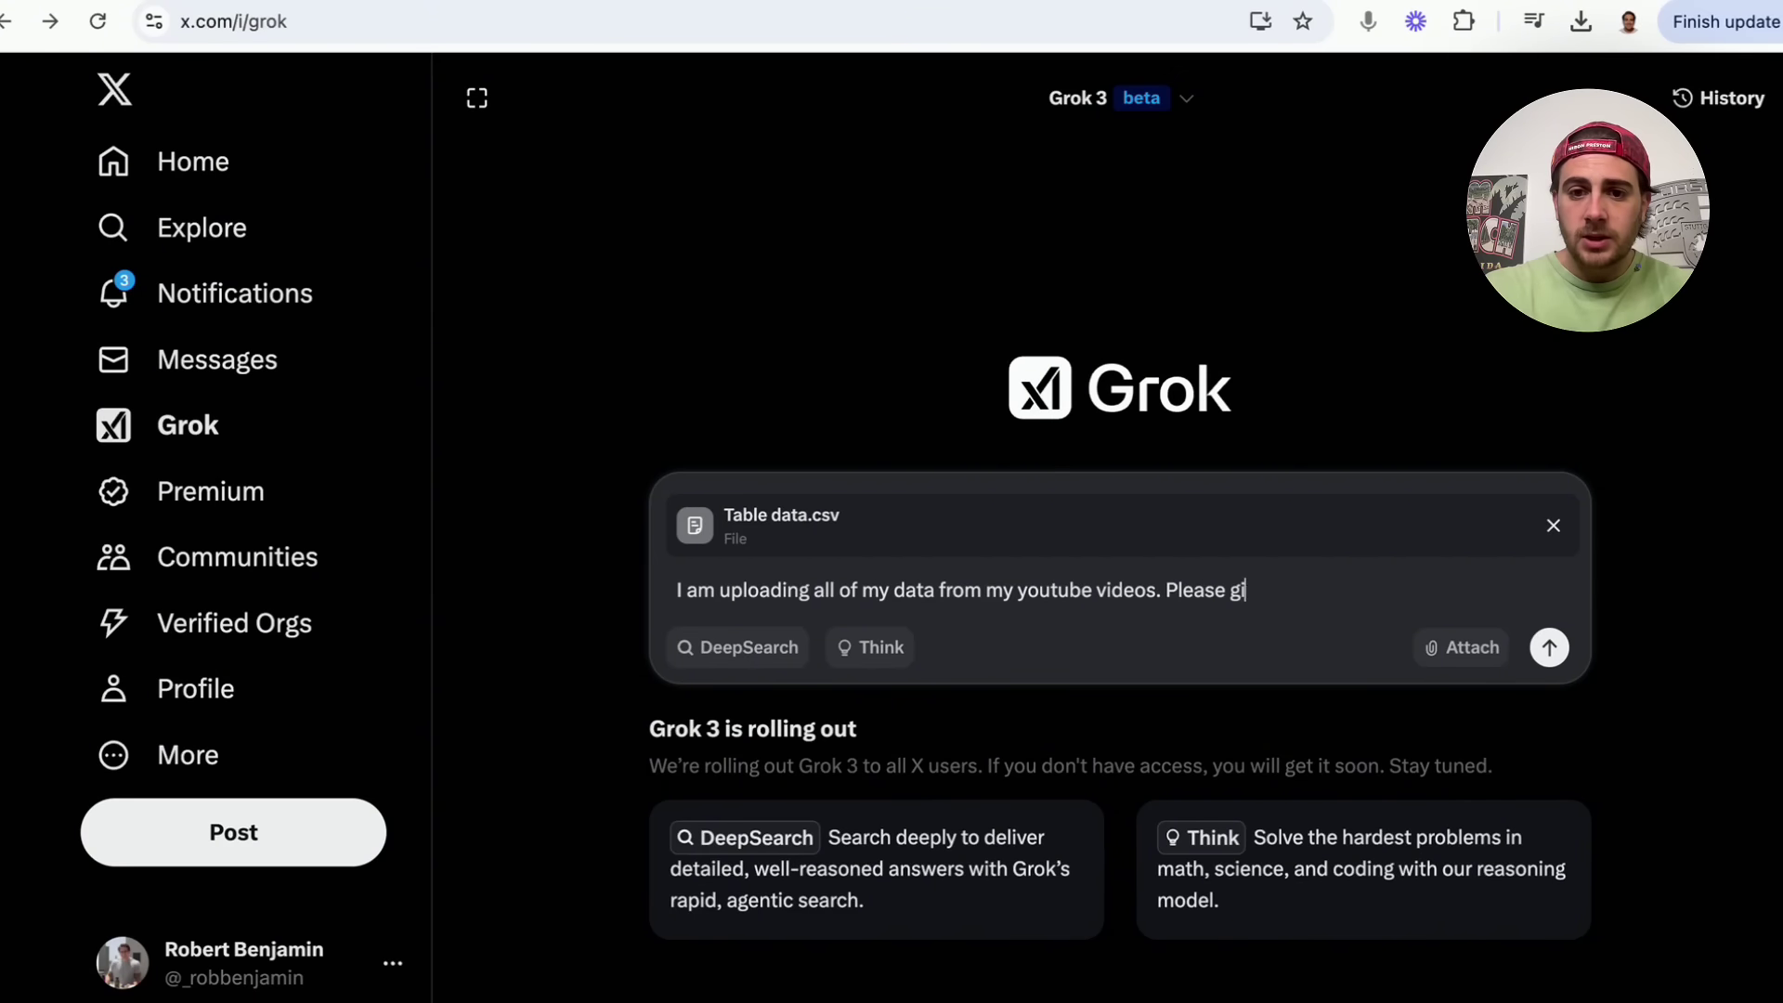
{"action": "type", "text": "ve me specific insight"}
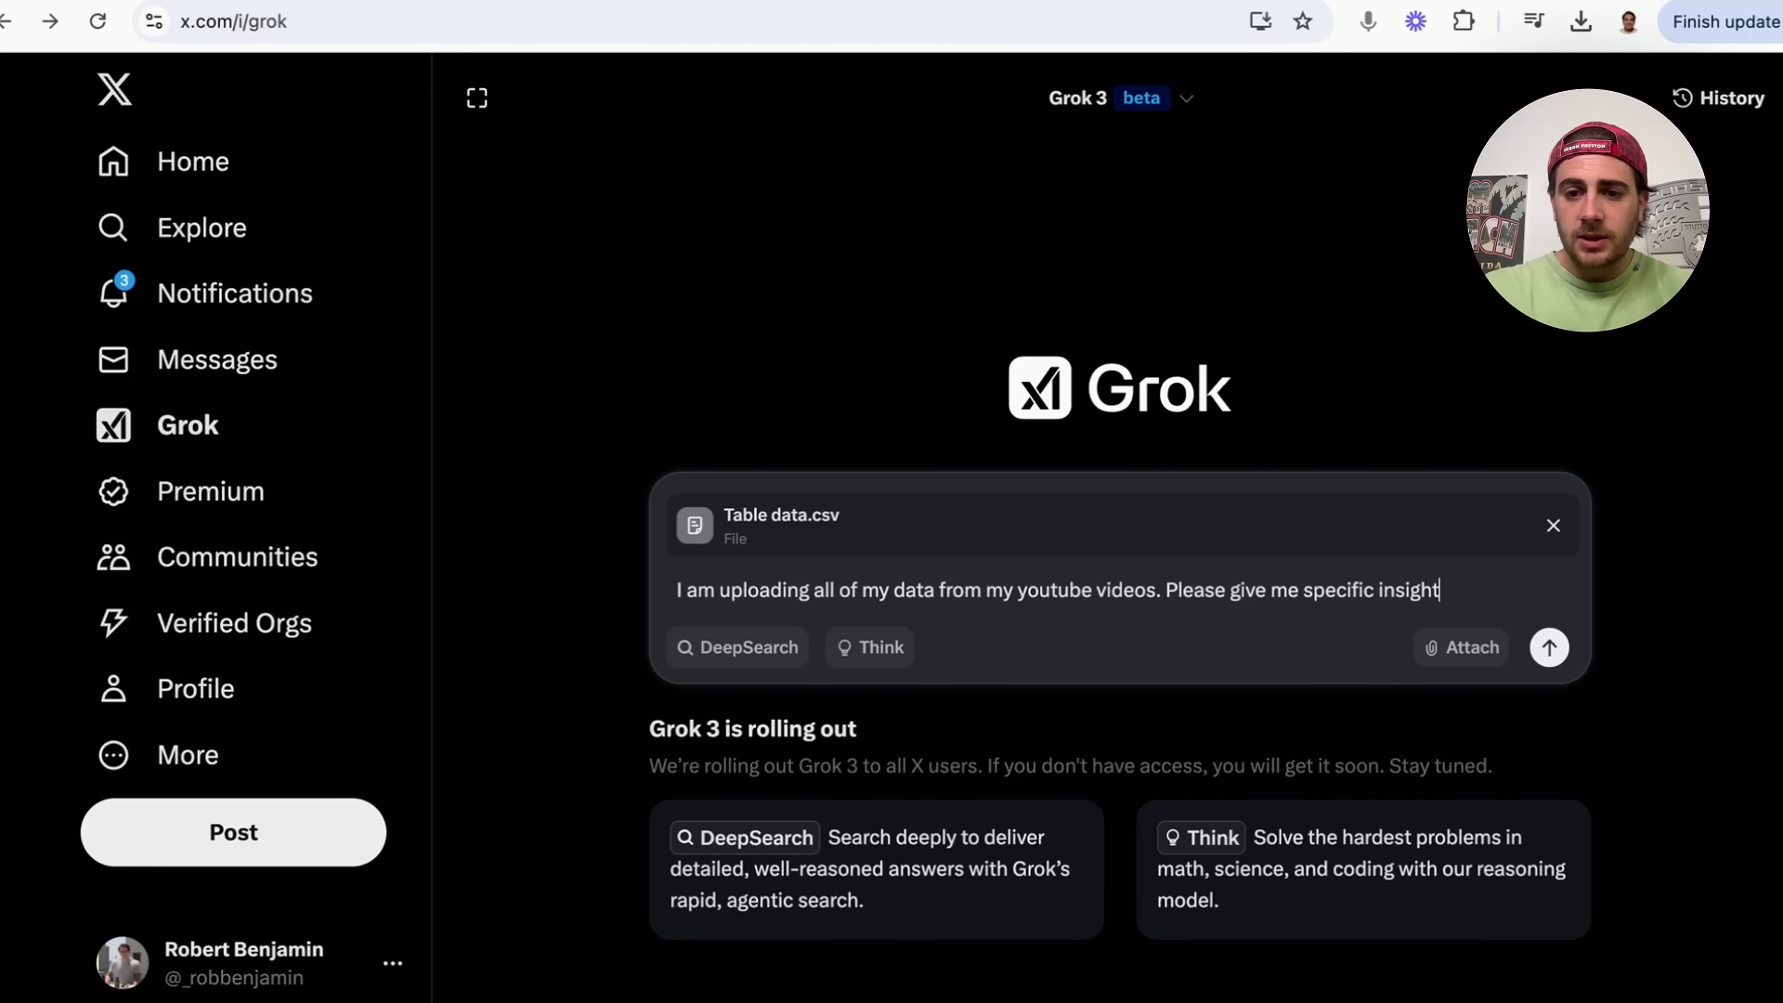
{"action": "type", "text": "s that I might not have realized myself. M"}
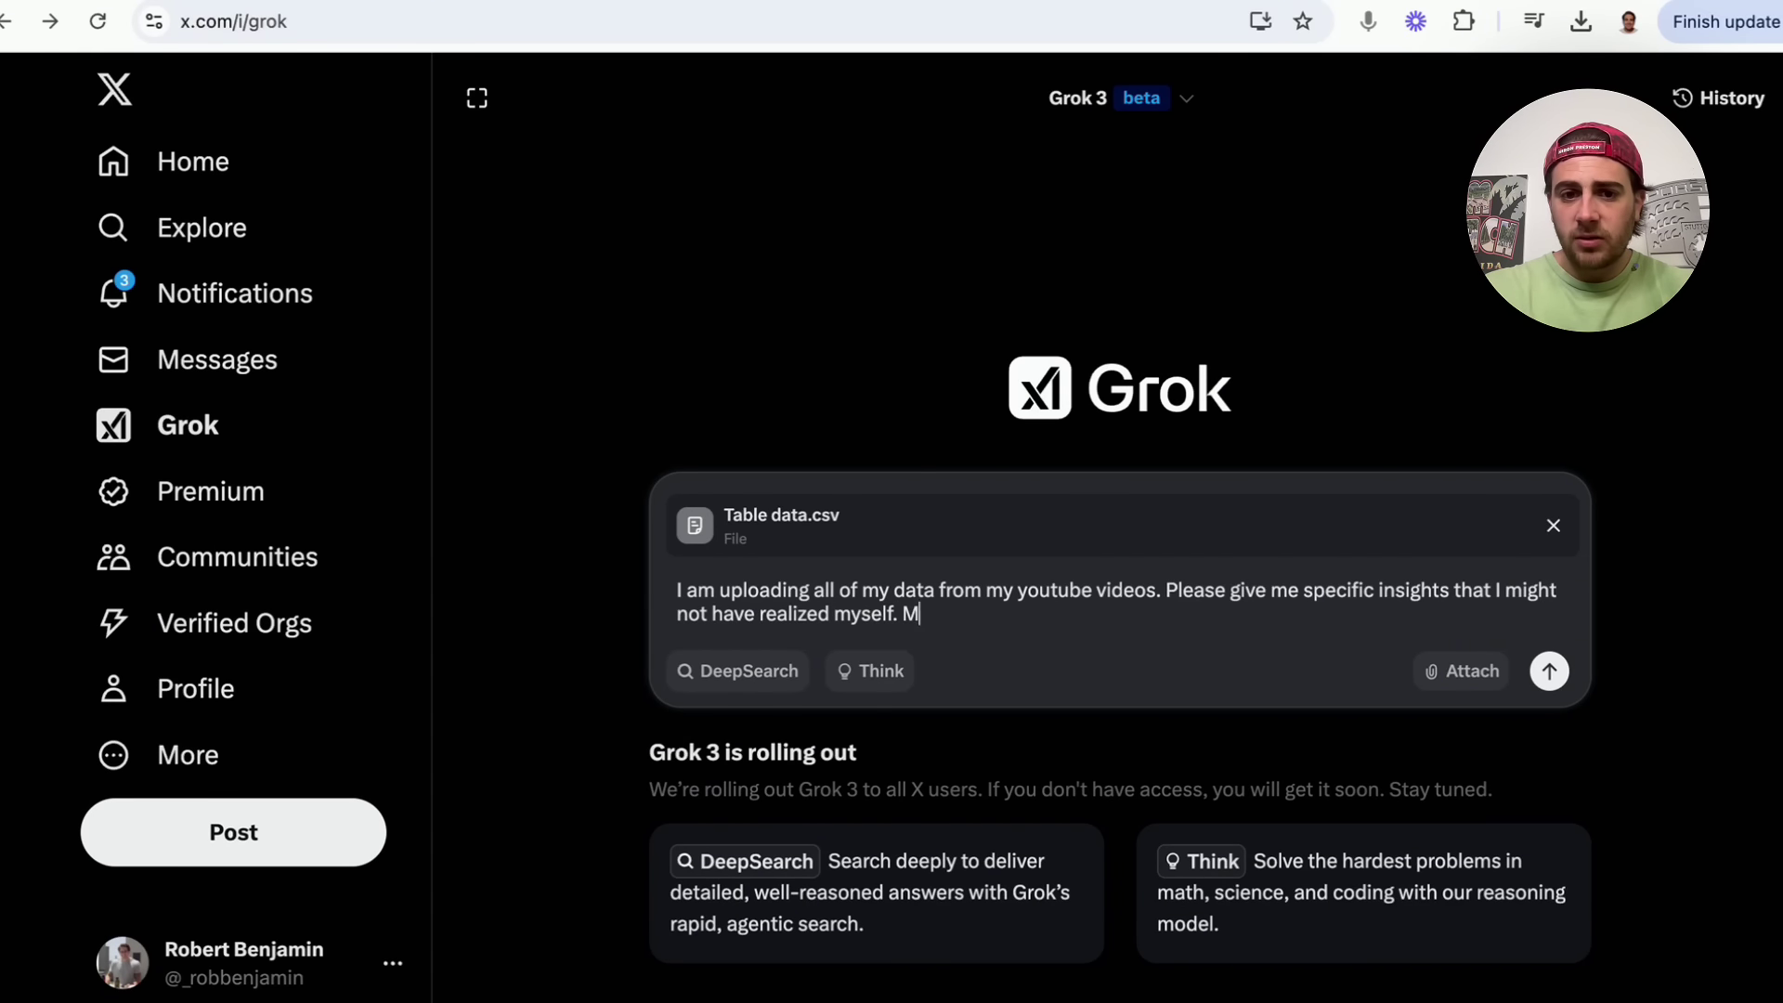
{"action": "type", "text": "y goal is to maximize my reach, views, a"}
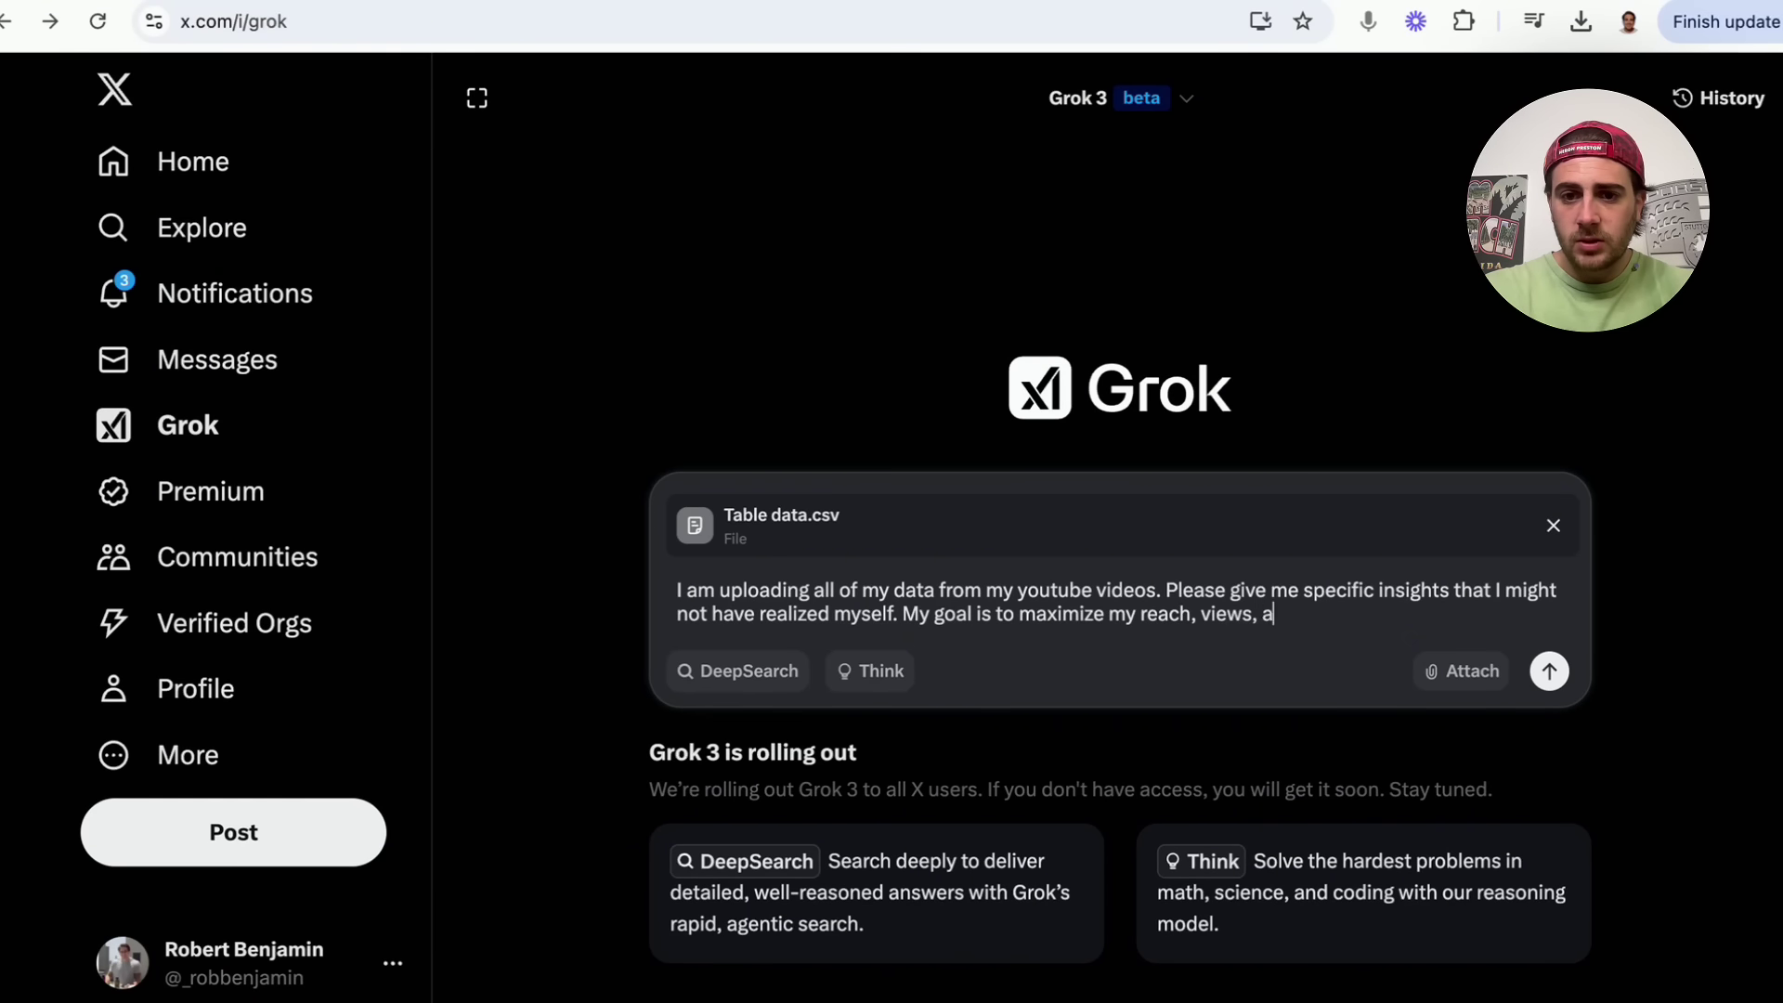
{"action": "type", "text": "nd audience retention"}
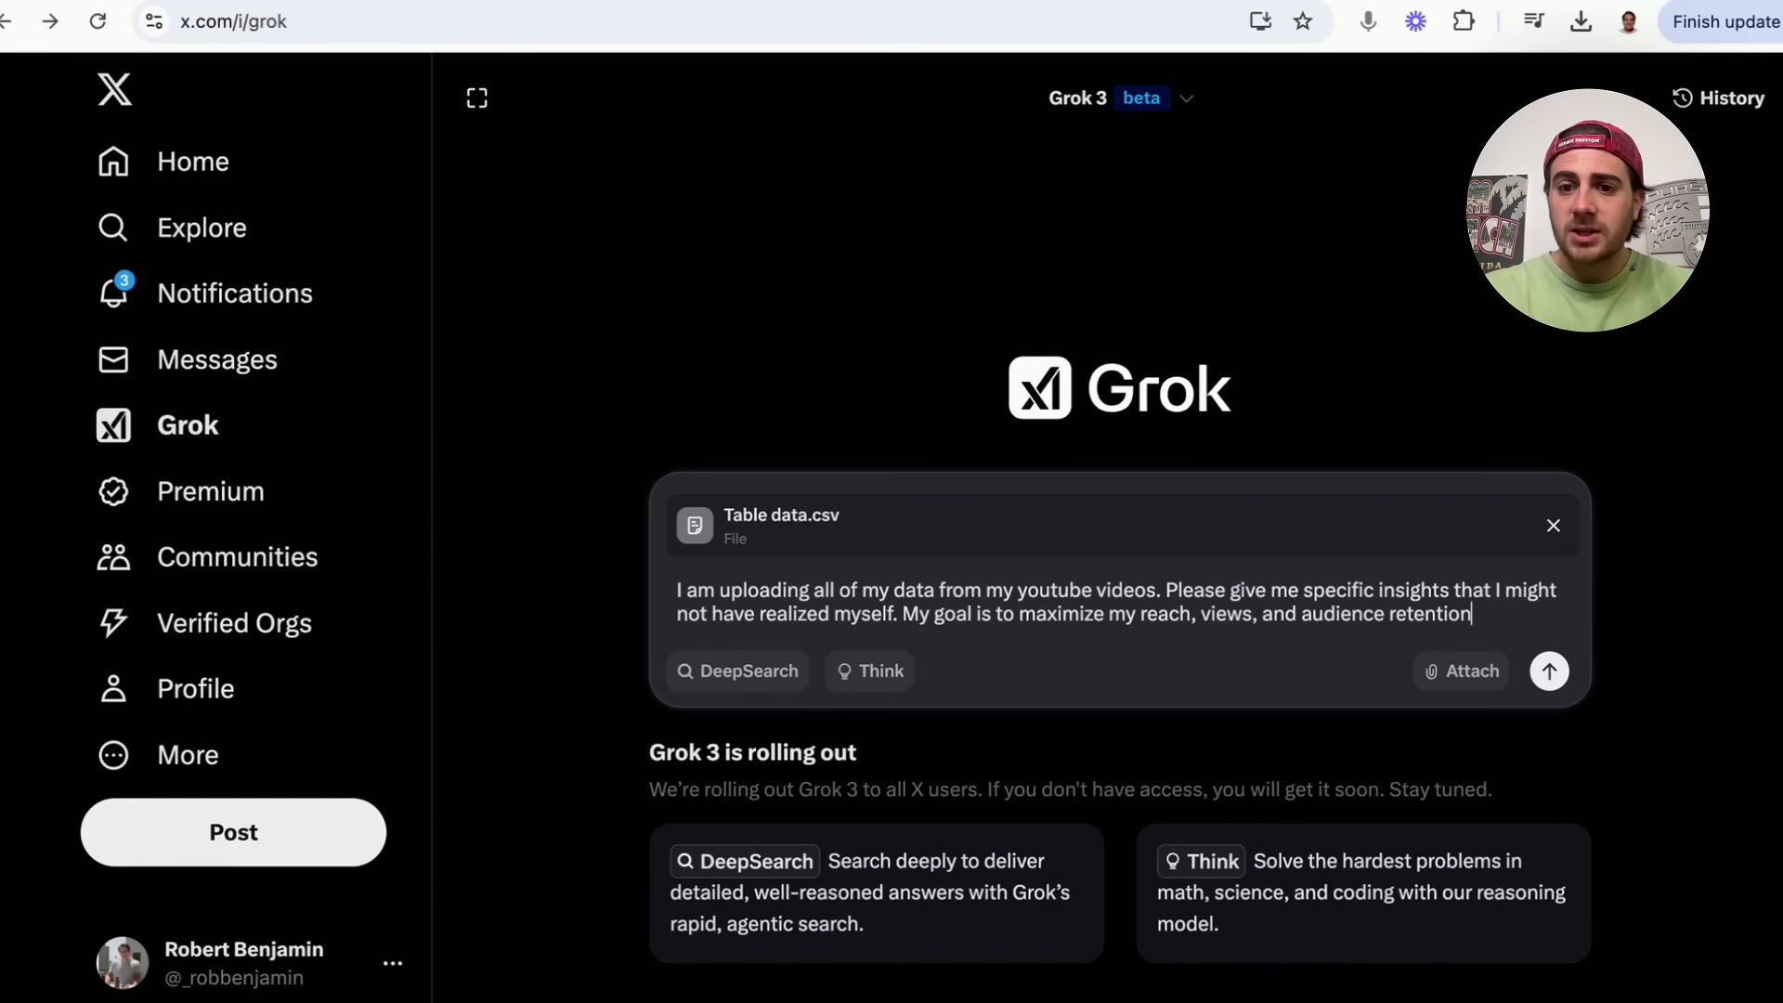
{"action": "key", "text": "Return"}
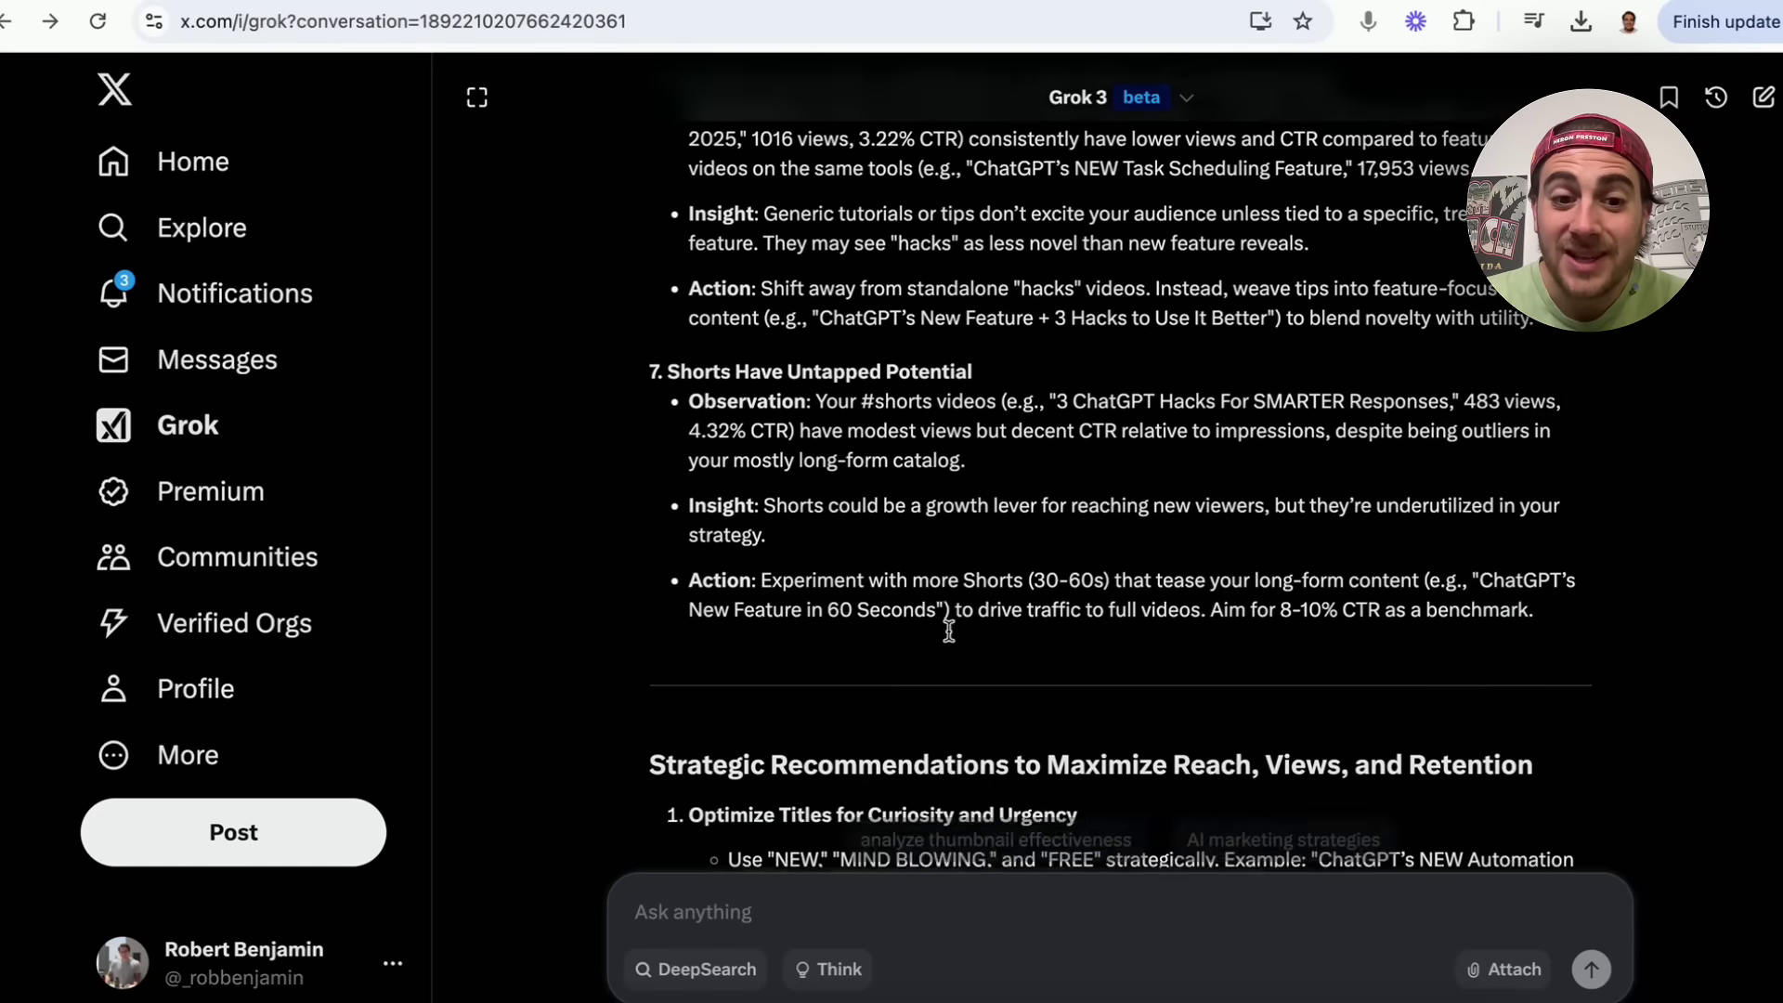
- Read through the YouTube insights, the strategic recommendations, and the audience segmentation section of the answer
{"action": "scroll", "coordinate": [949, 631], "scroll_direction": "up", "scroll_amount": 8}
{"action": "scroll", "coordinate": [947, 629], "scroll_direction": "up", "scroll_amount": 4}
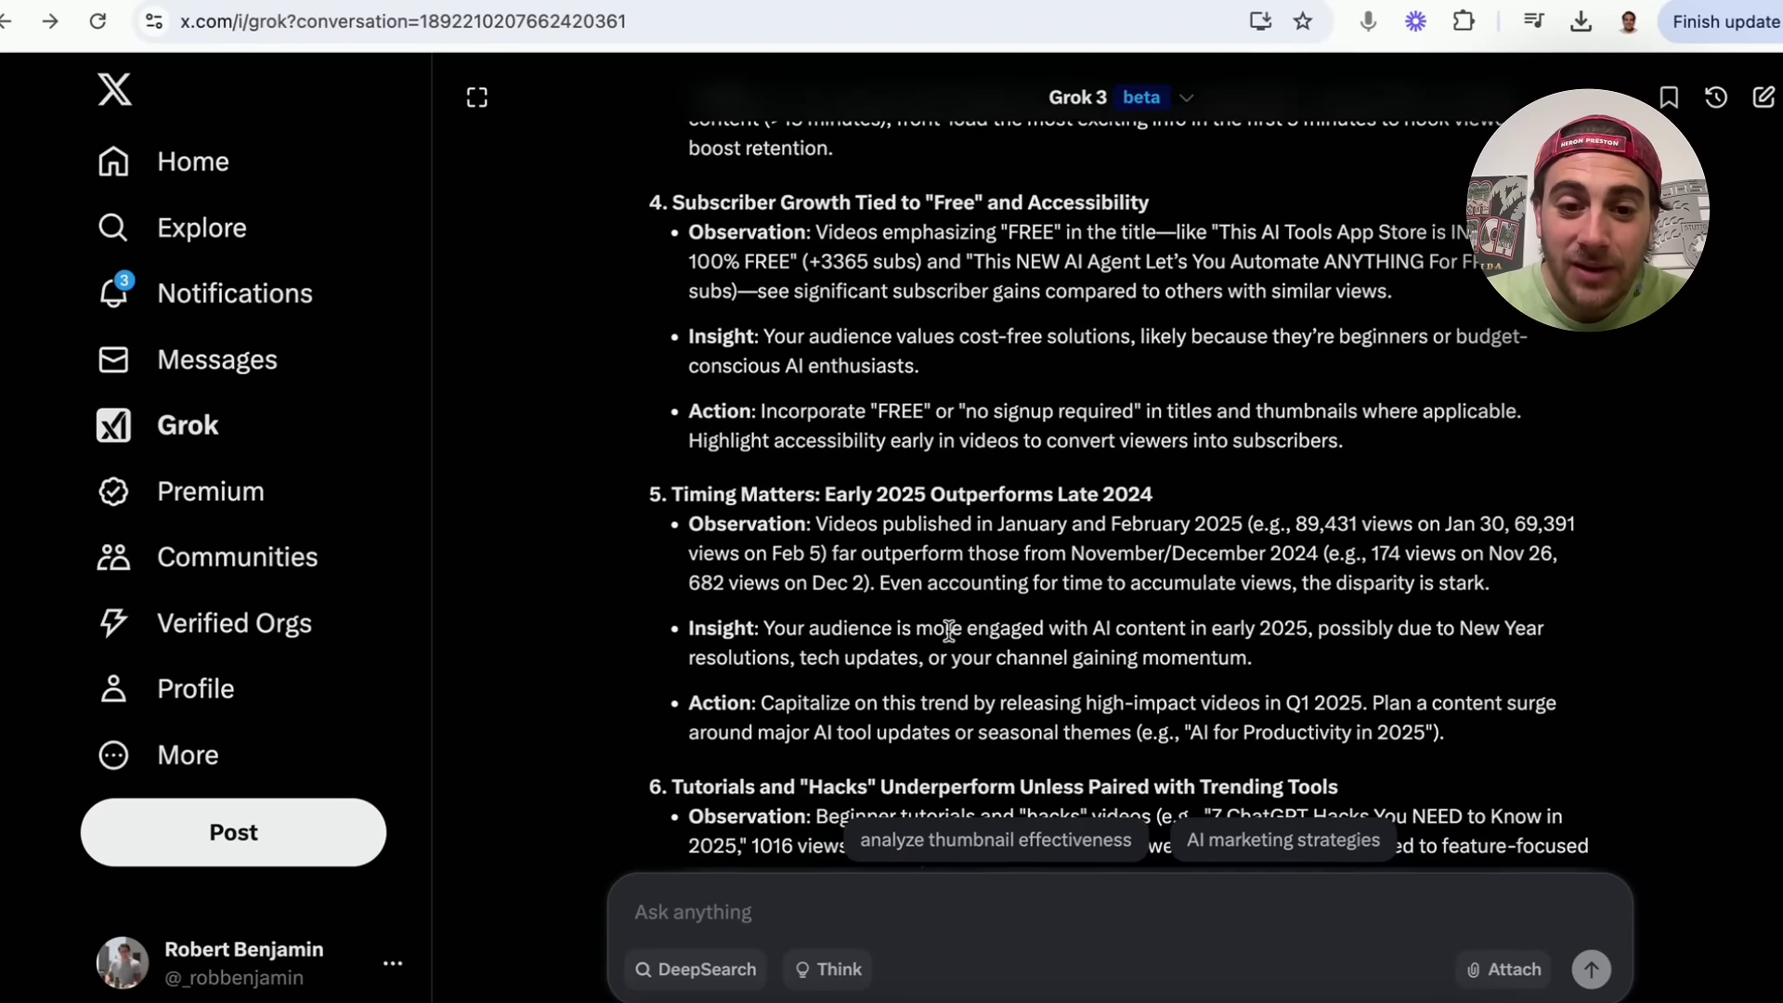
{"action": "scroll", "coordinate": [946, 632], "scroll_direction": "down", "scroll_amount": 10}
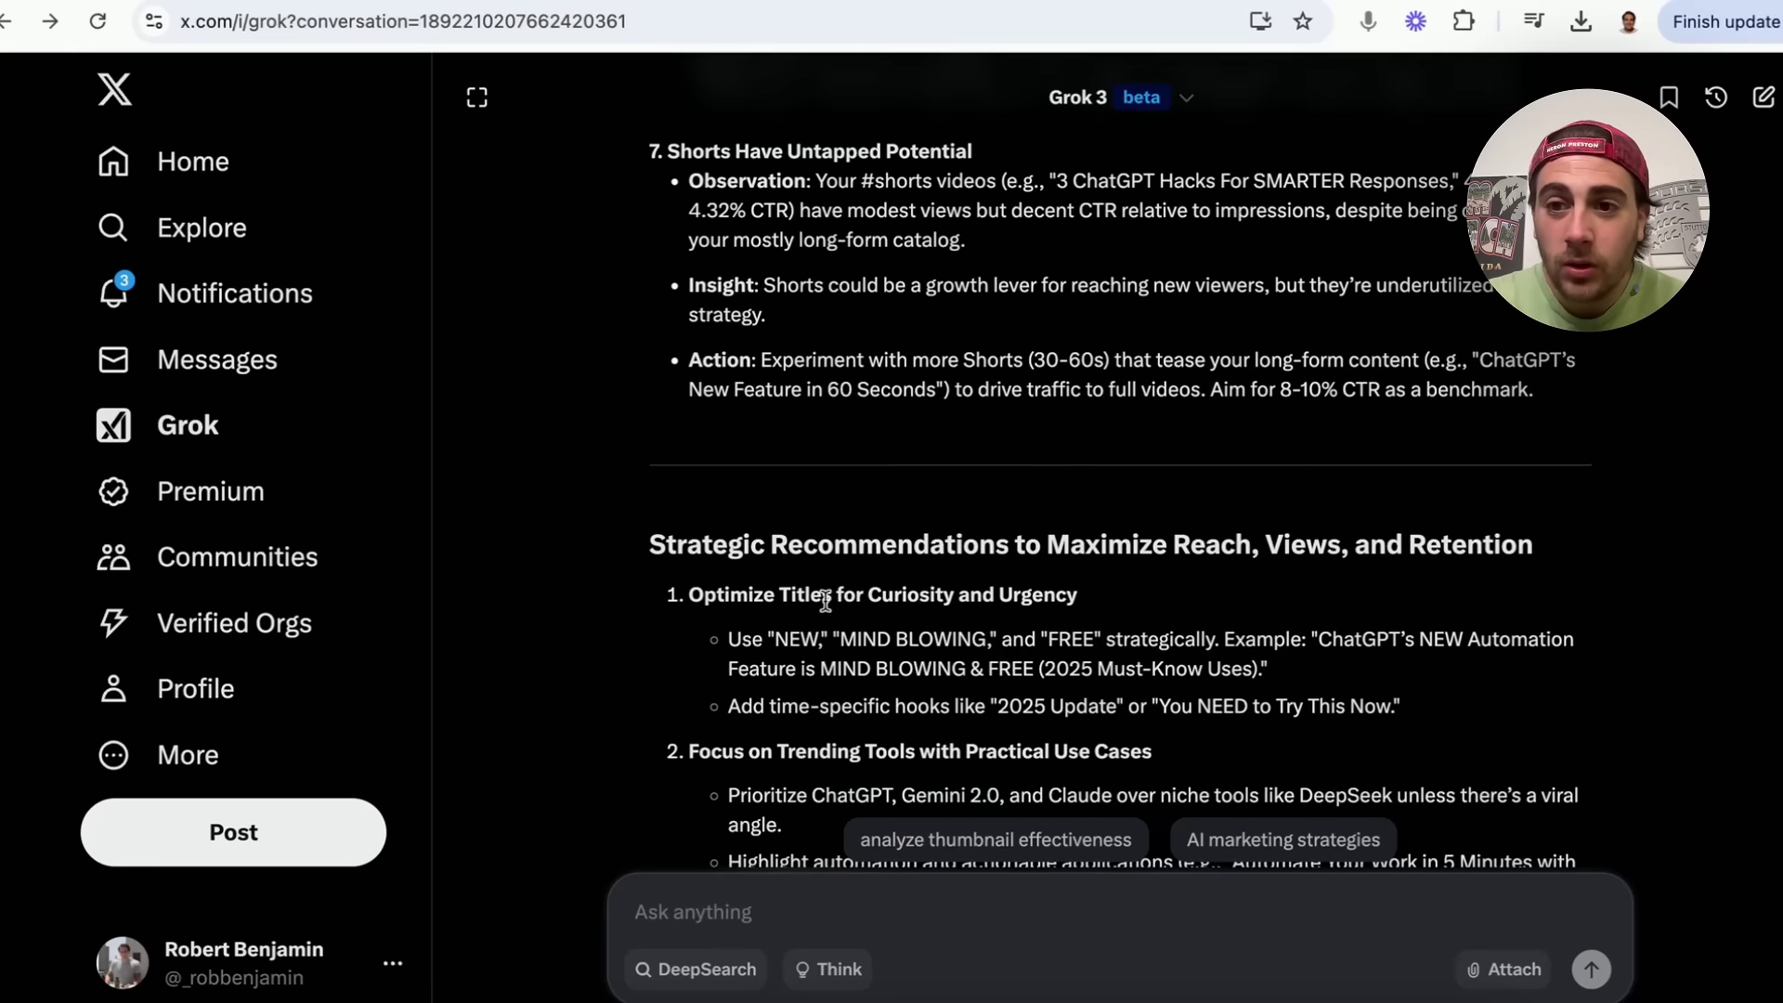
{"action": "scroll", "coordinate": [826, 602], "scroll_direction": "down", "scroll_amount": 15}
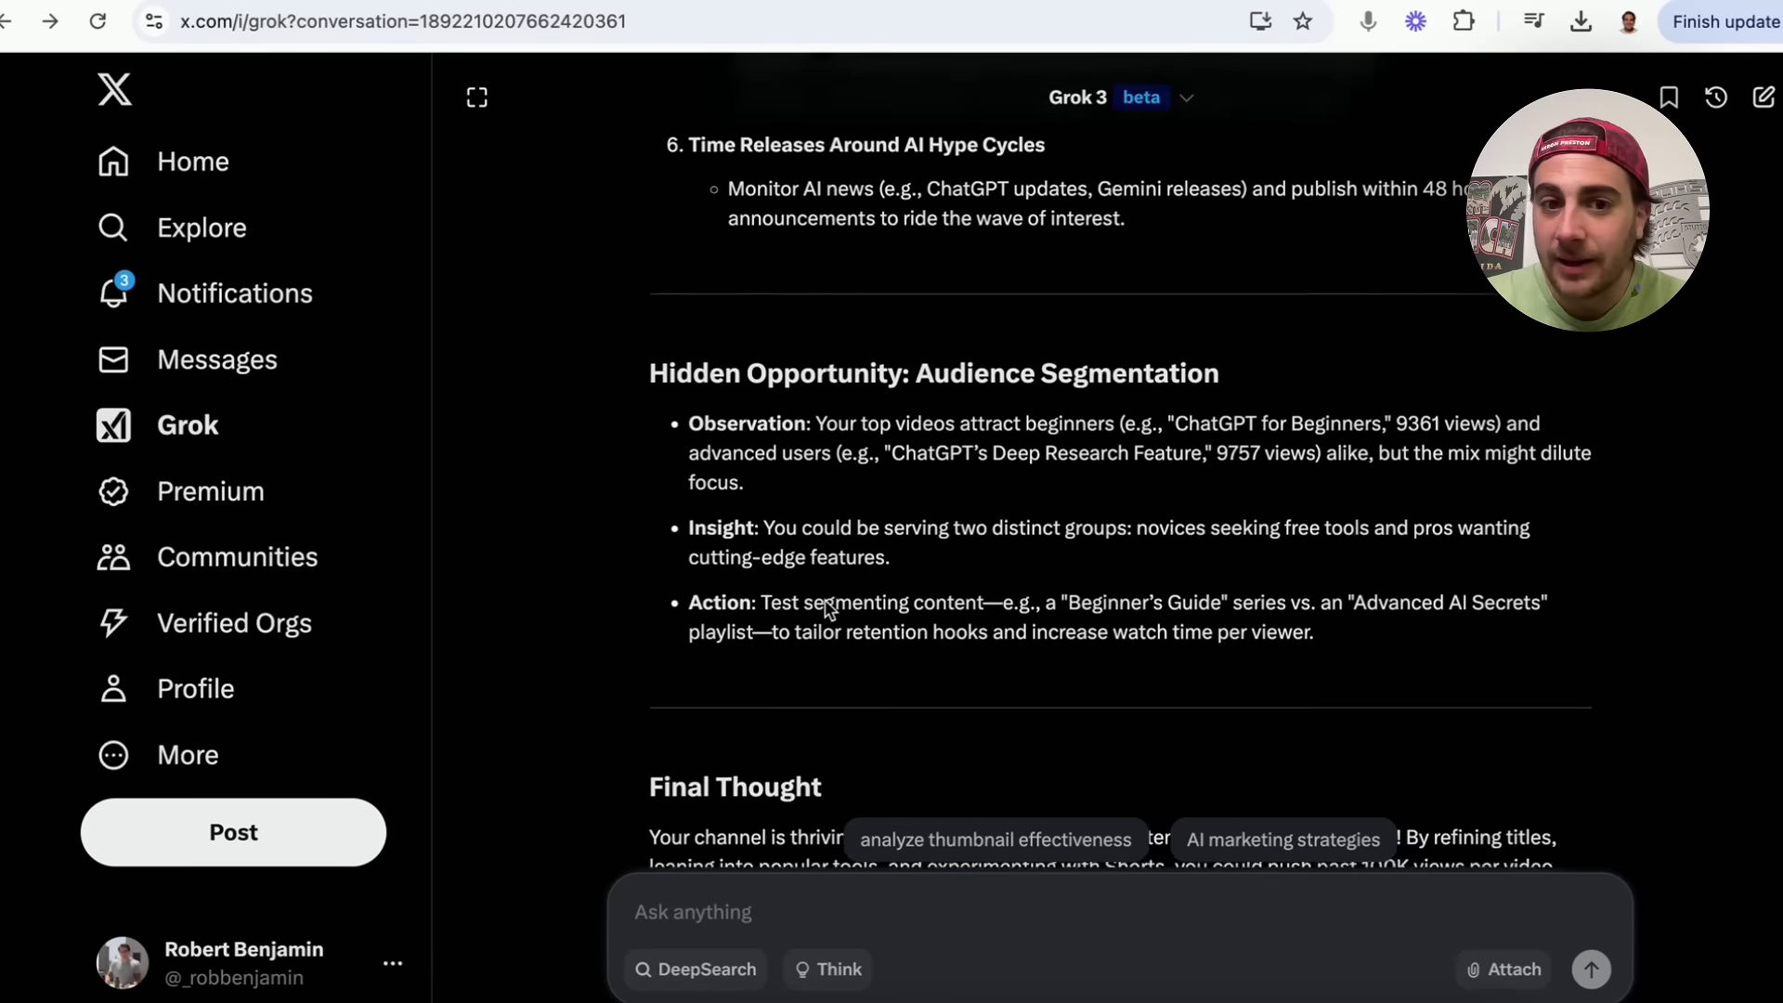
{"action": "scroll", "coordinate": [826, 605], "scroll_direction": "down", "scroll_amount": 3}
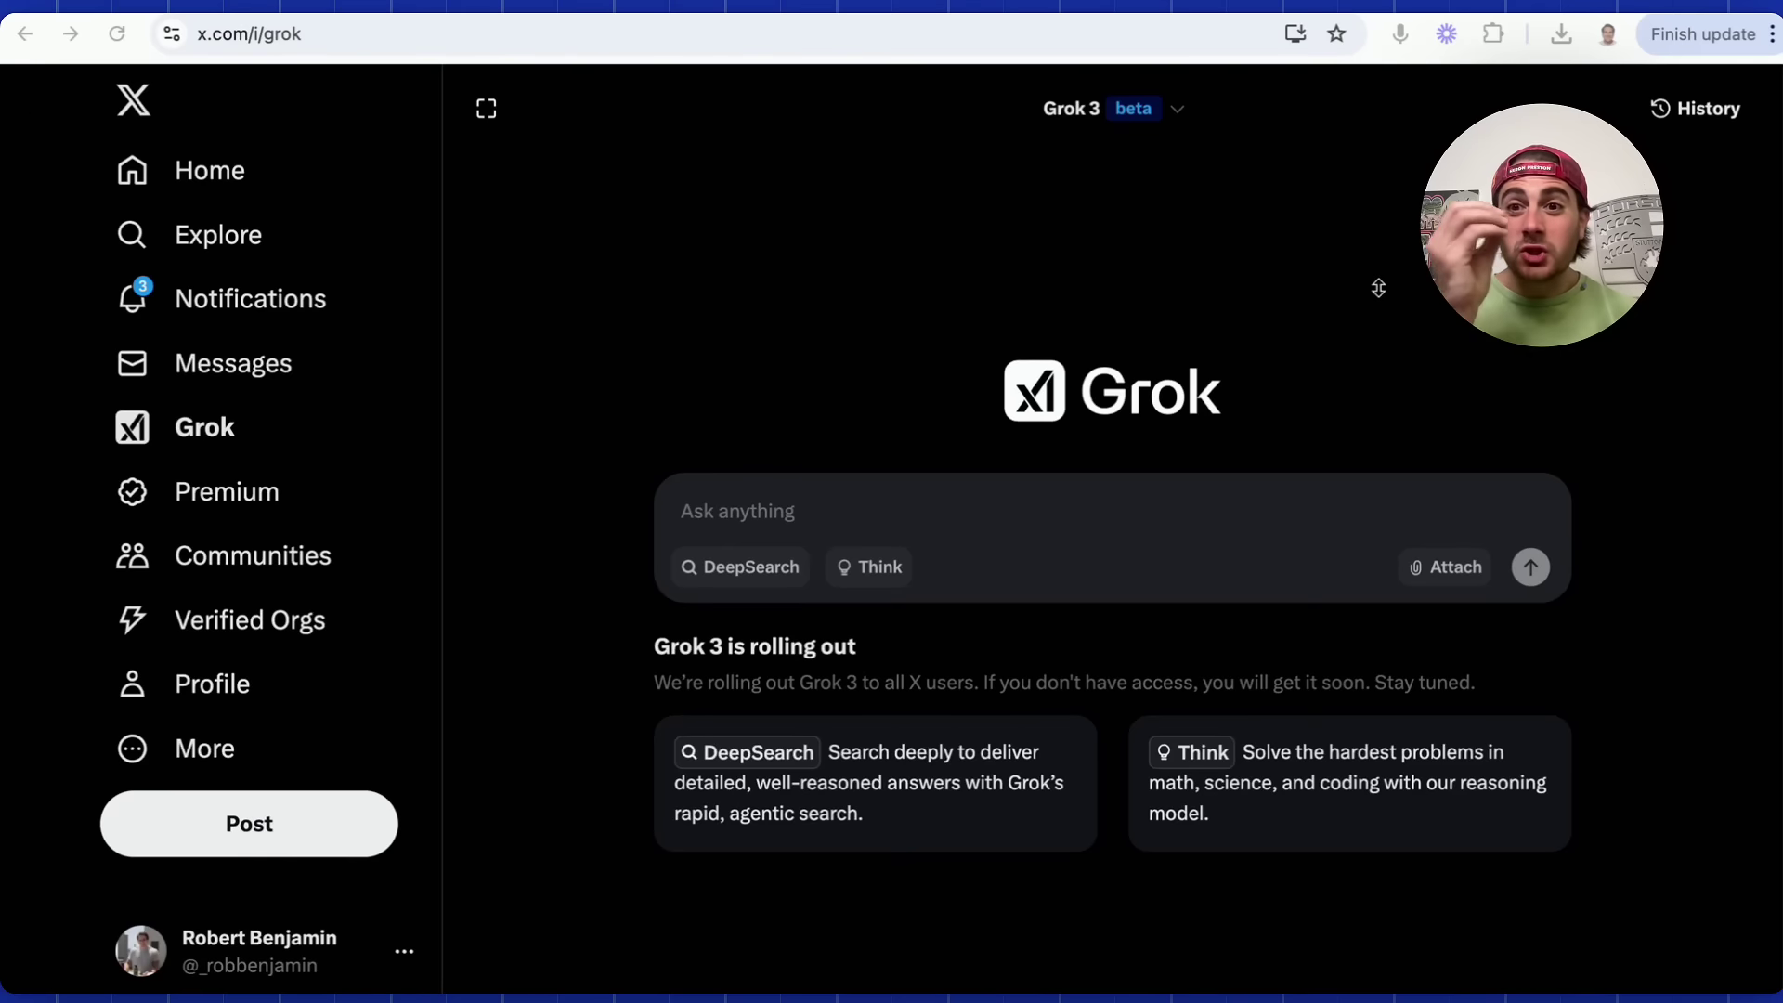
- Ask Grok "What are the latest consumer trends in eco-friendly packaging on X and the web in 2025"
{"action": "left_click", "coordinate": [817, 507]}
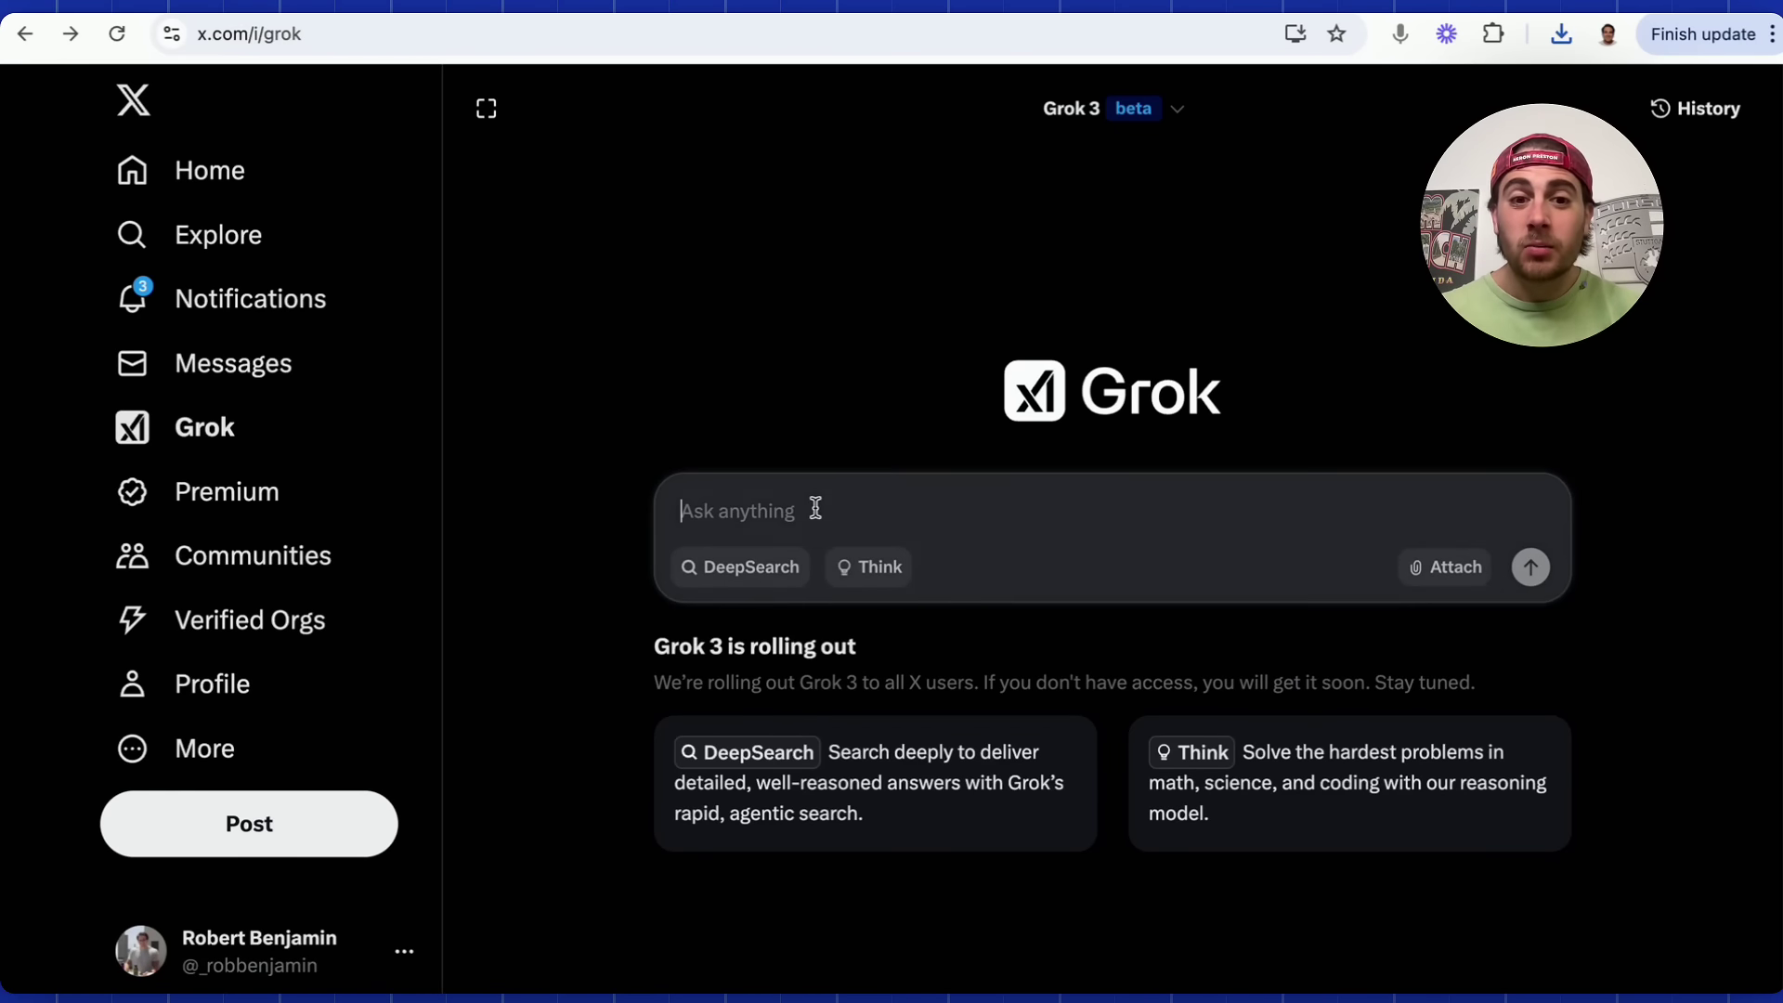
{"action": "type", "text": "What are the latest consumer trends in eco-friendly packaging on X and the web"}
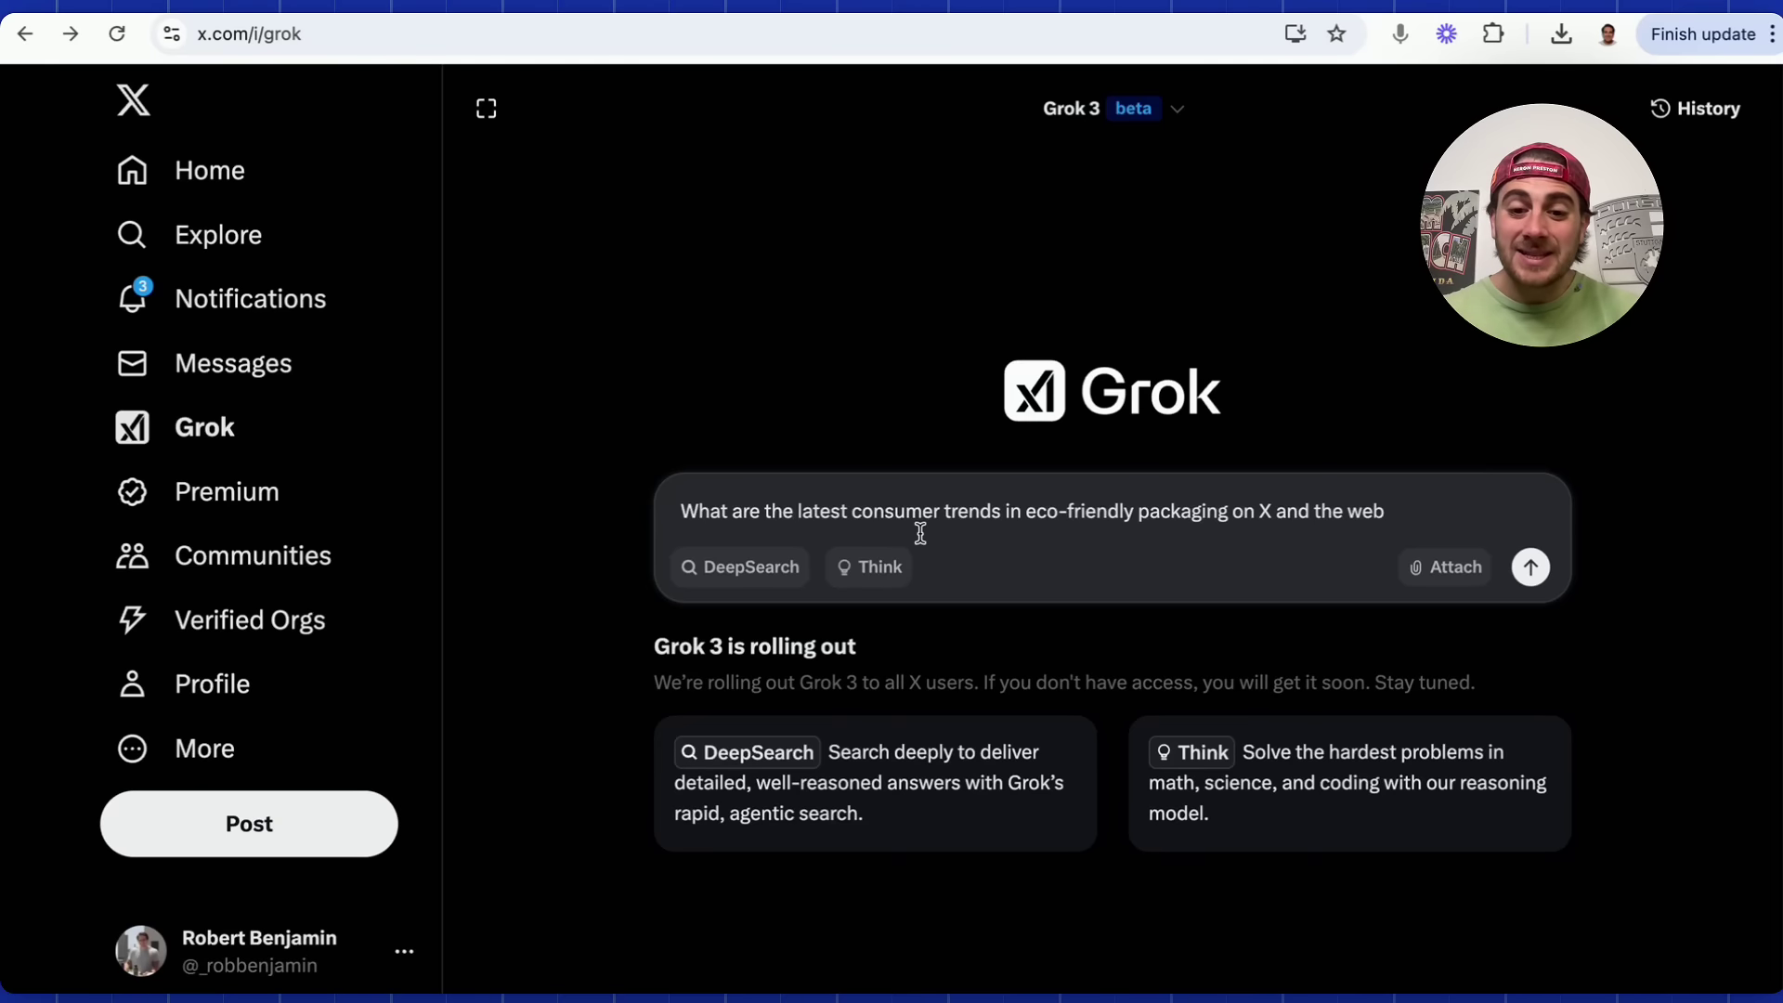
{"action": "type", "text": "n 2025"}
{"action": "key", "text": "Return"}
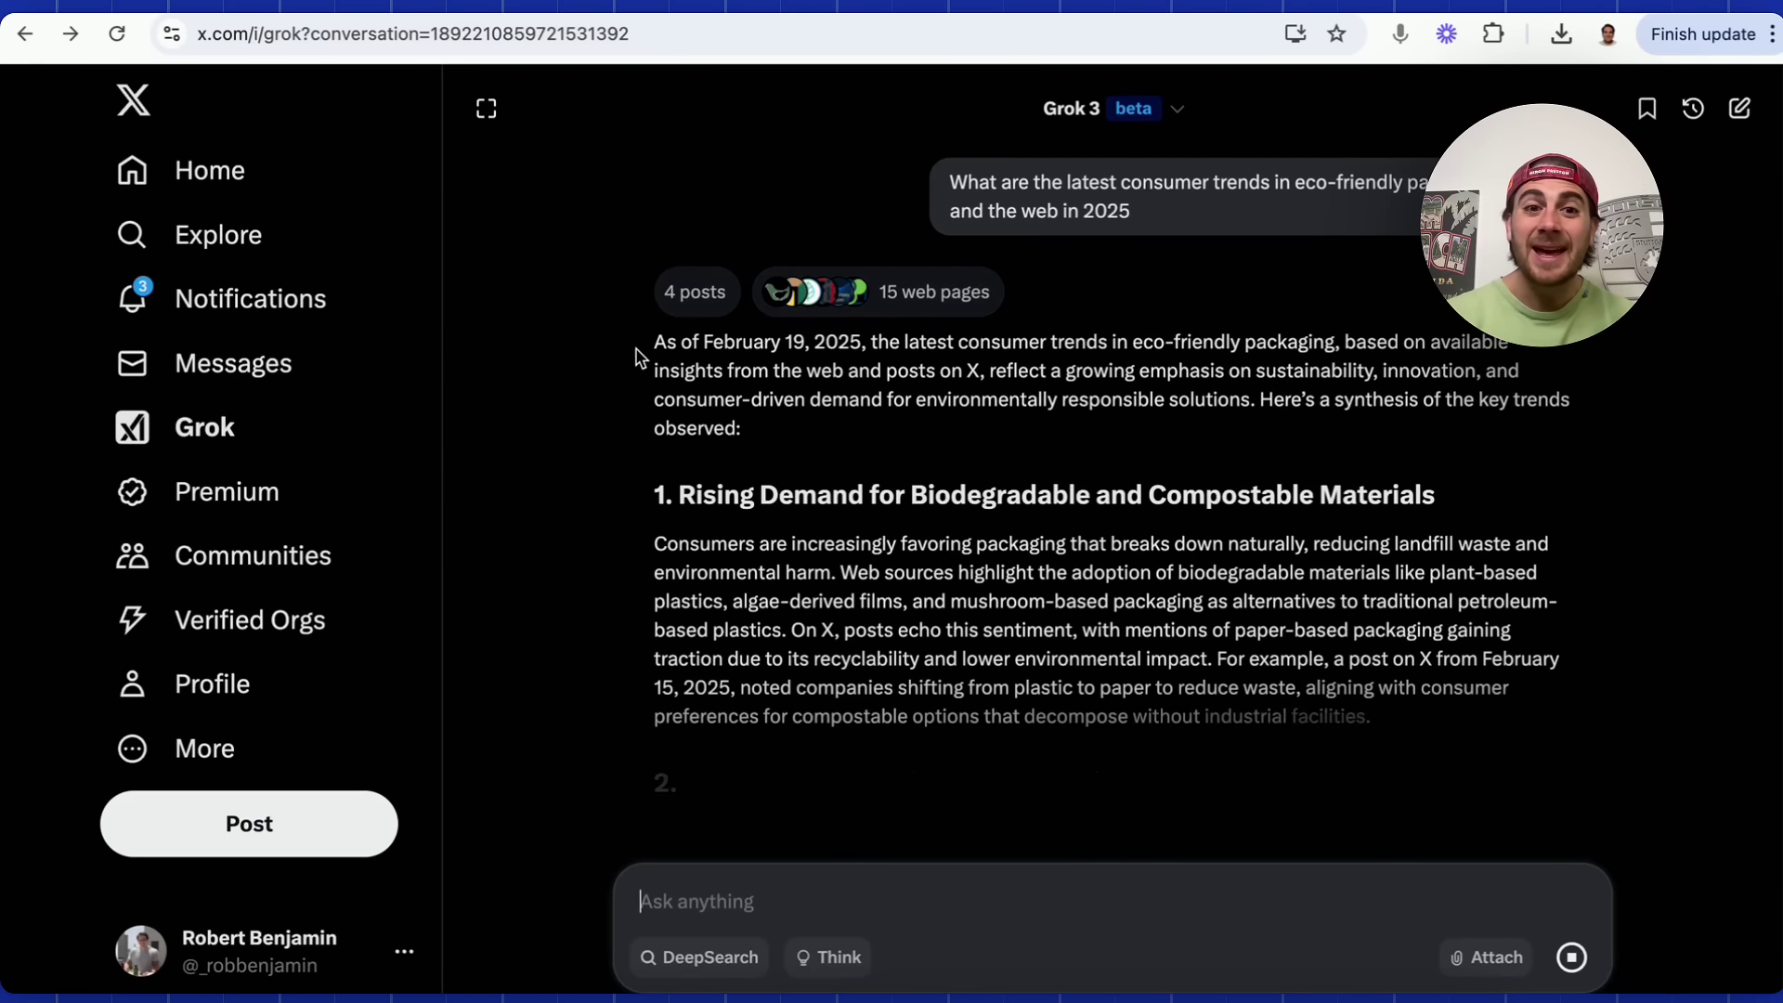
- Read through the answer on eco-friendly packaging trends, from the dated introduction to the contextual insights and conclusion
{"action": "left_click_drag", "start_coordinate": [654, 341], "coordinate": [854, 328]}
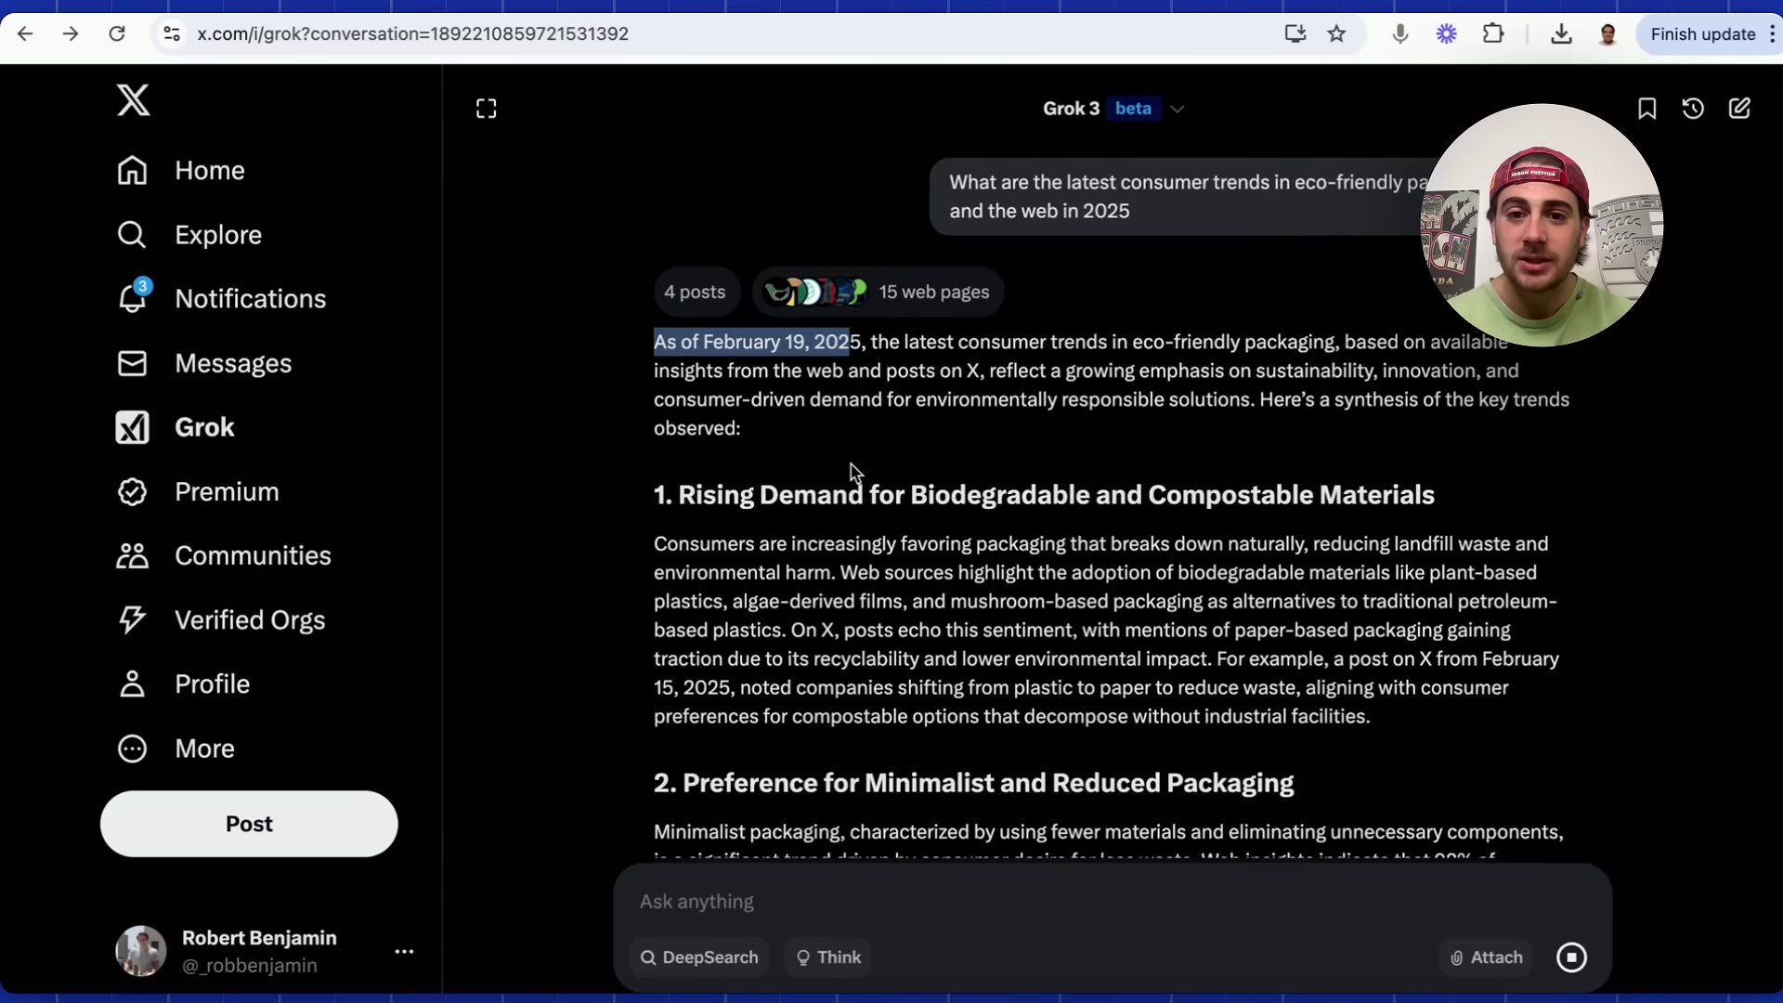
{"action": "scroll", "coordinate": [854, 469], "scroll_direction": "down", "scroll_amount": 3}
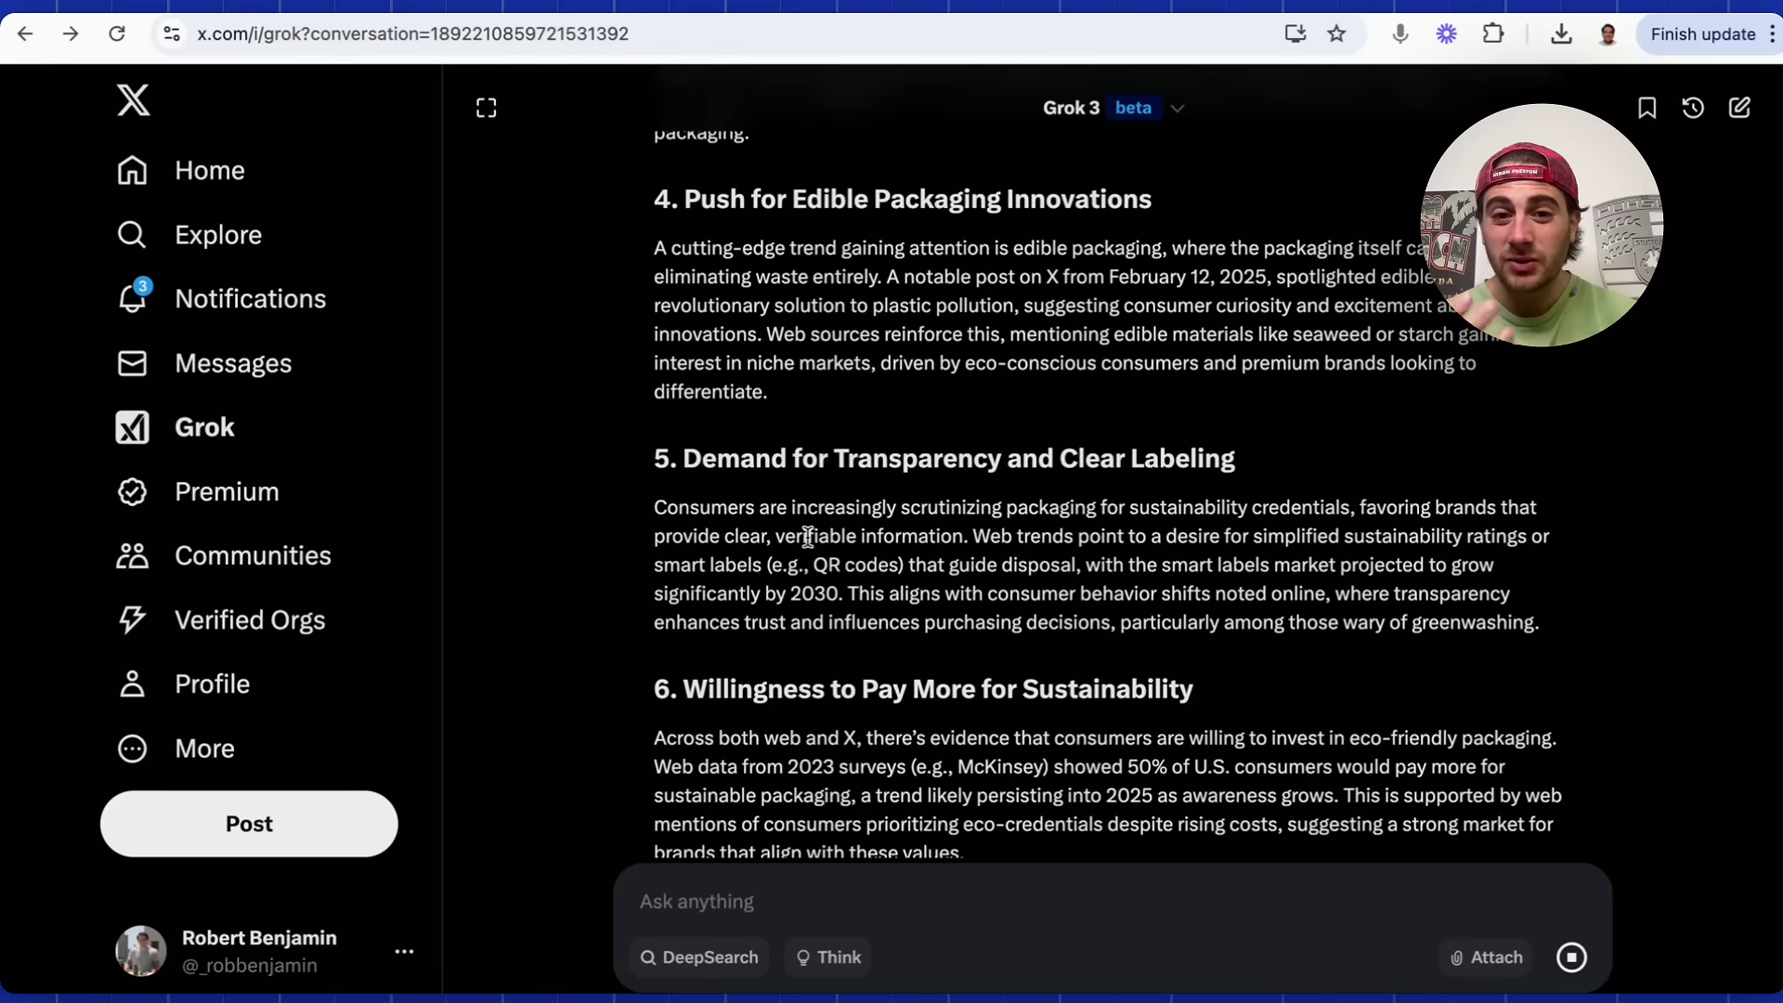
{"action": "scroll", "coordinate": [807, 536], "scroll_direction": "up", "scroll_amount": 5}
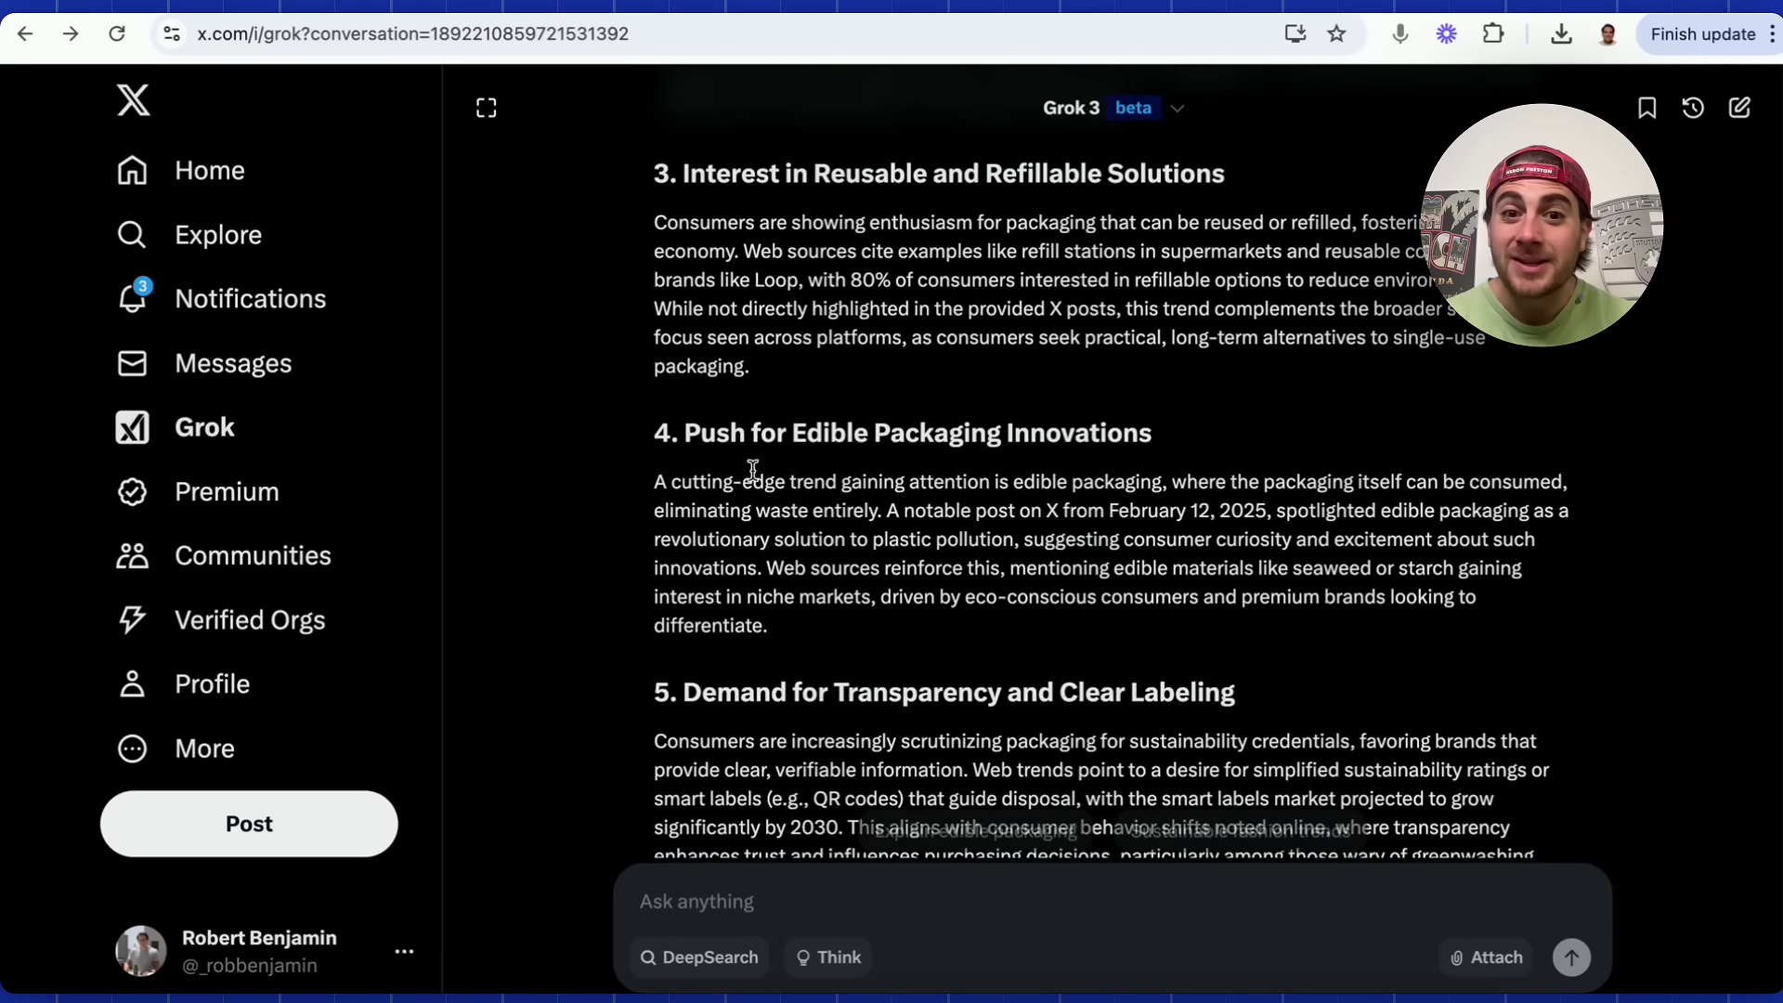
{"action": "scroll", "coordinate": [728, 542], "scroll_direction": "down", "scroll_amount": 10}
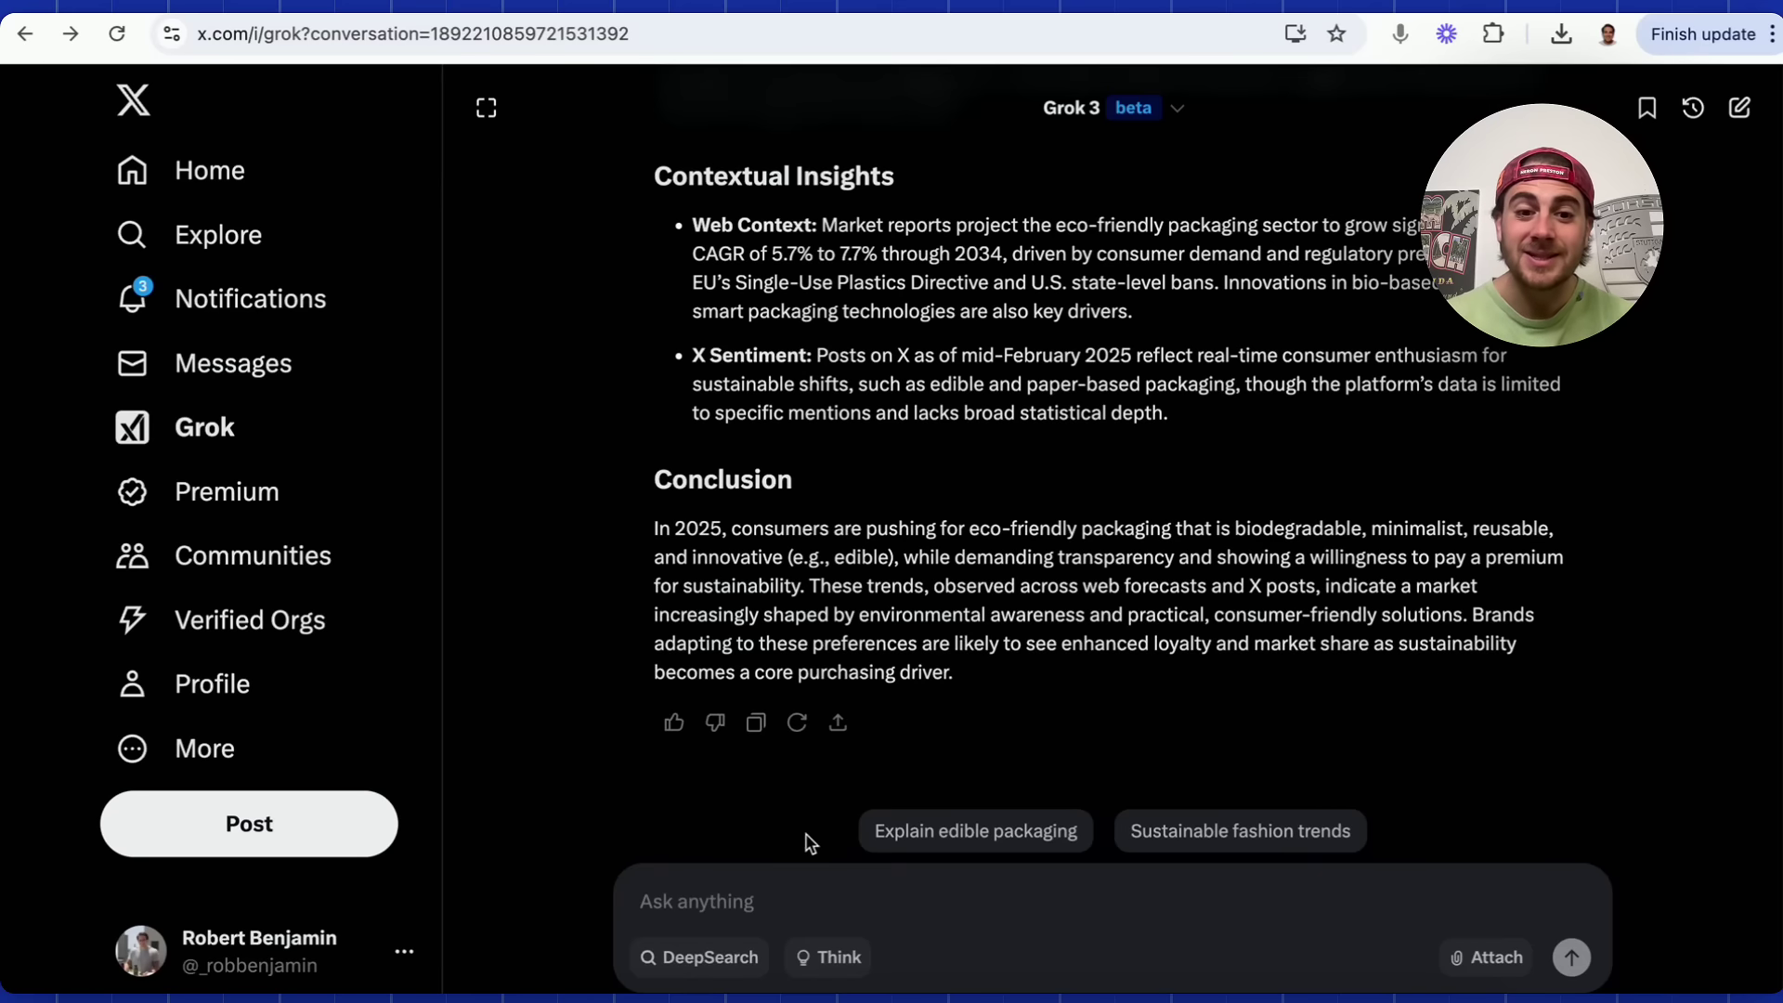
- Ask Grok "what do people think of drakes latest album and how is he recovering after the superbowl"
{"action": "left_click", "coordinate": [769, 898]}
{"action": "type", "text": "what "}
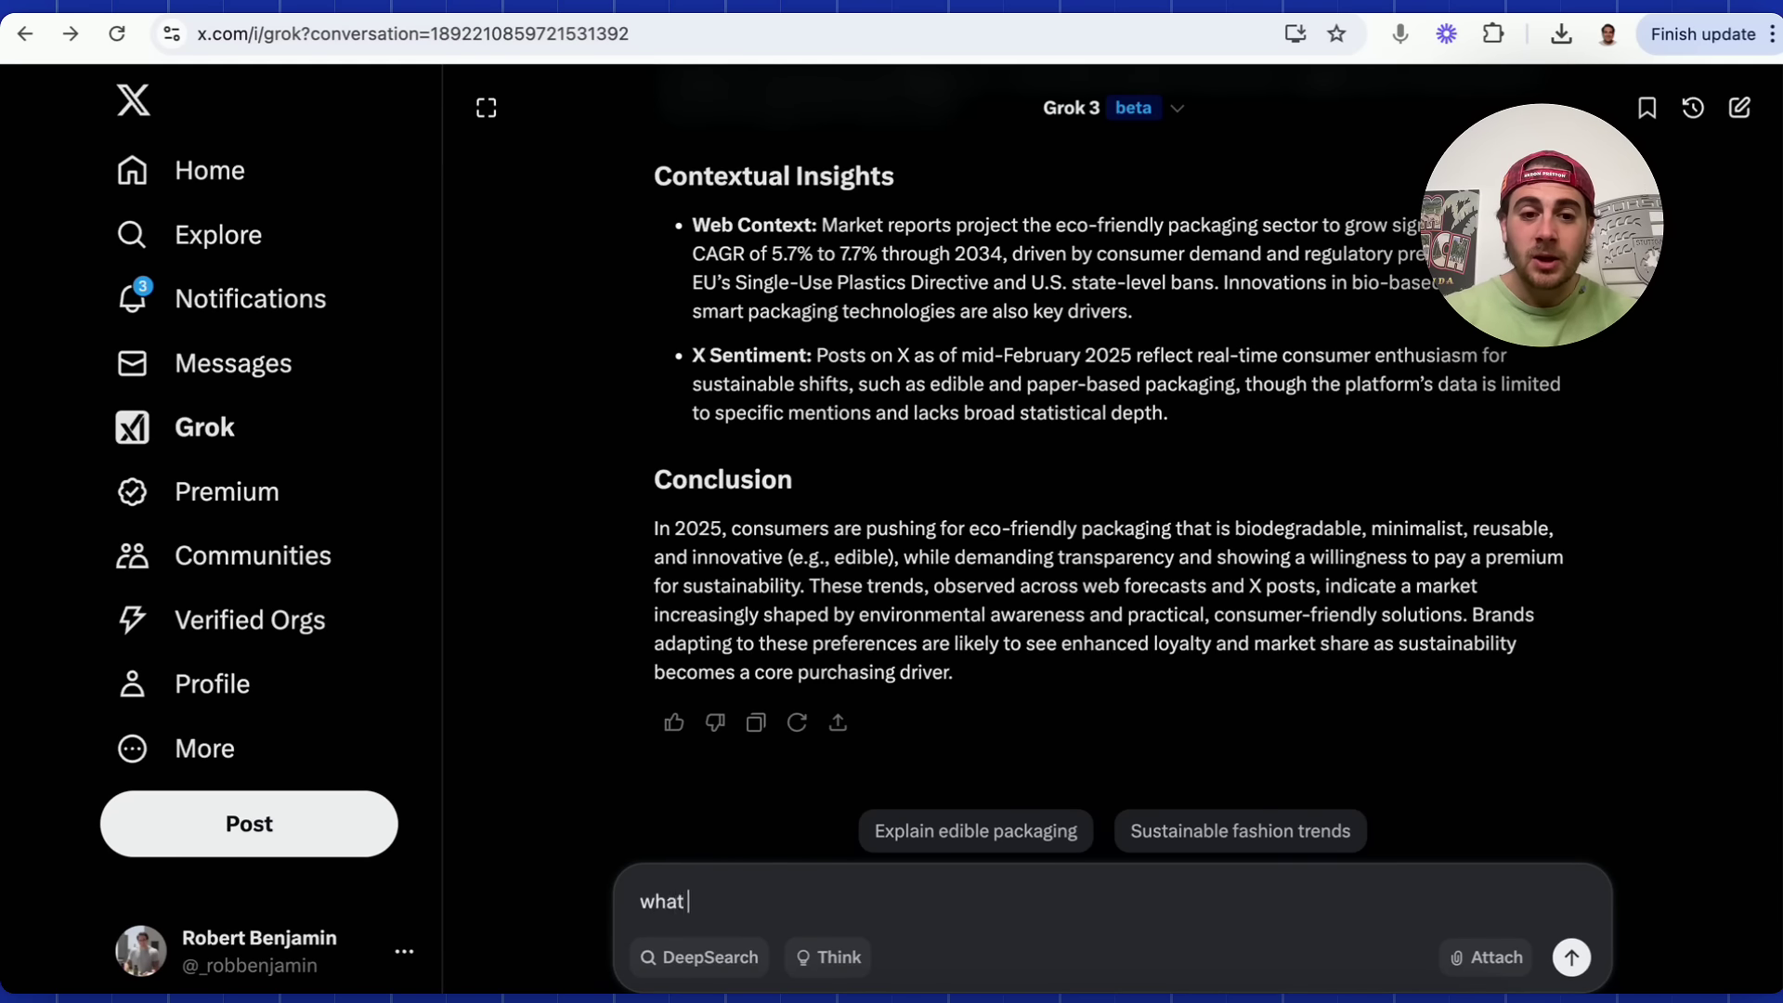
{"action": "type", "text": "do people think of drakes latest"}
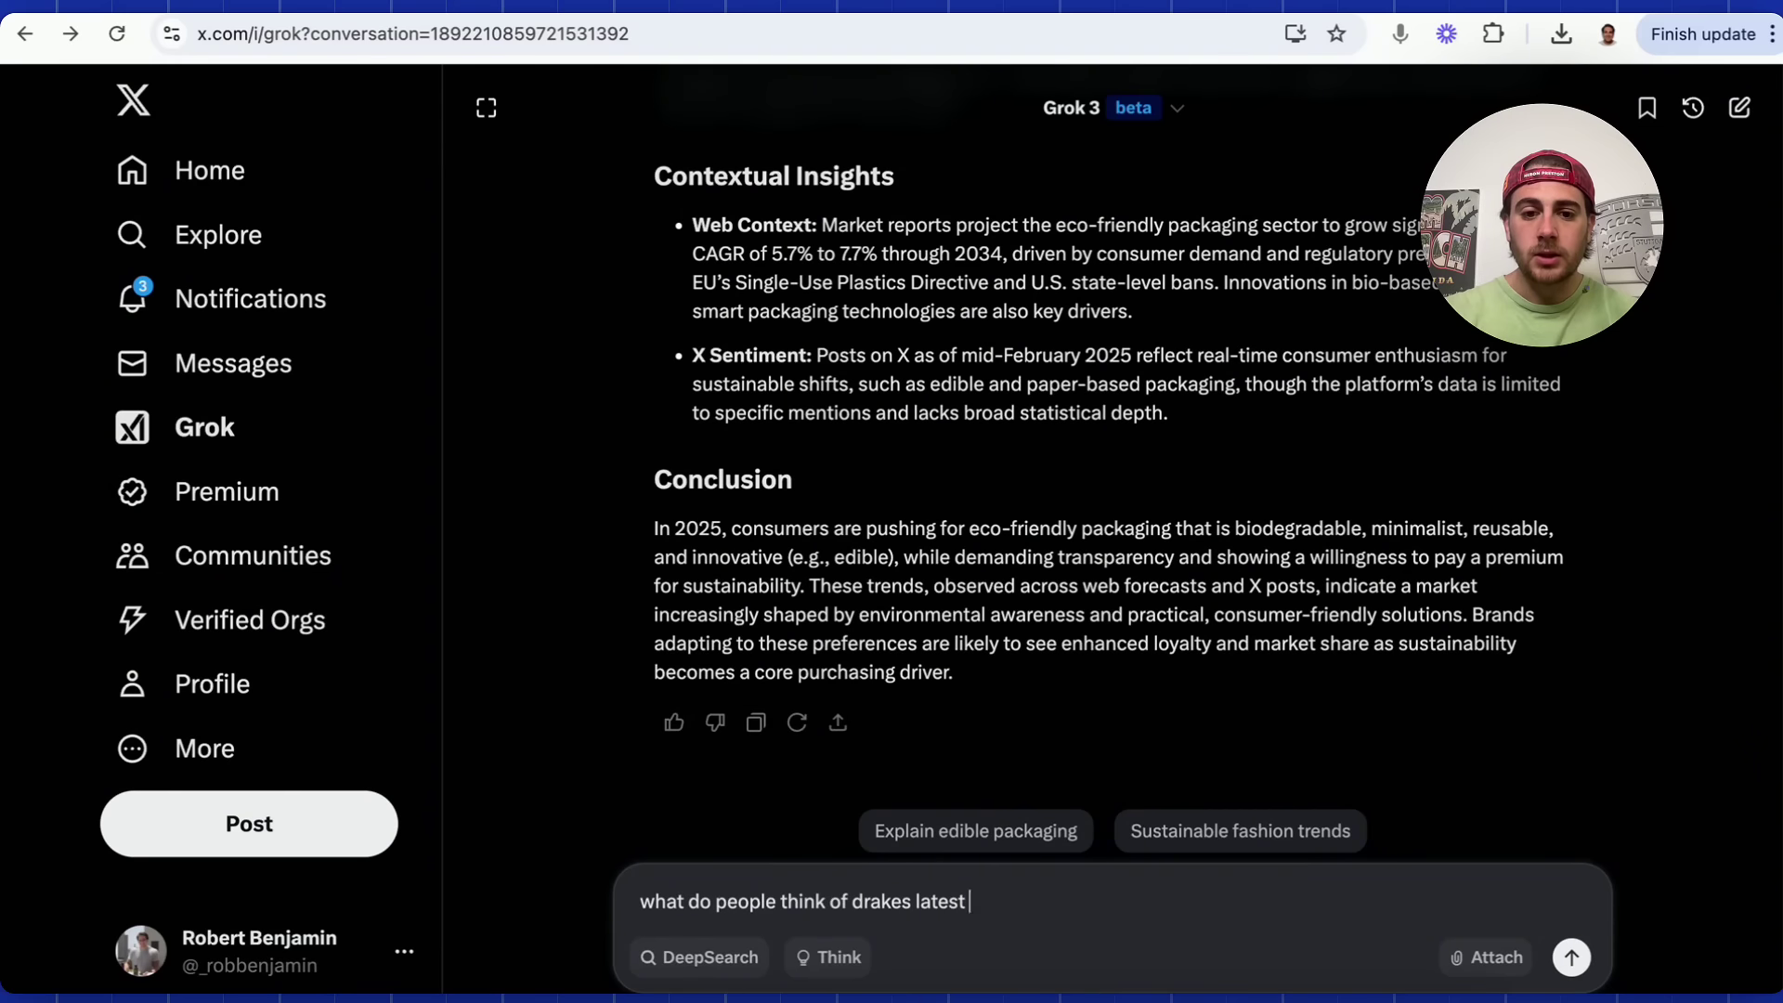
{"action": "type", "text": "how is he recovering aft"}
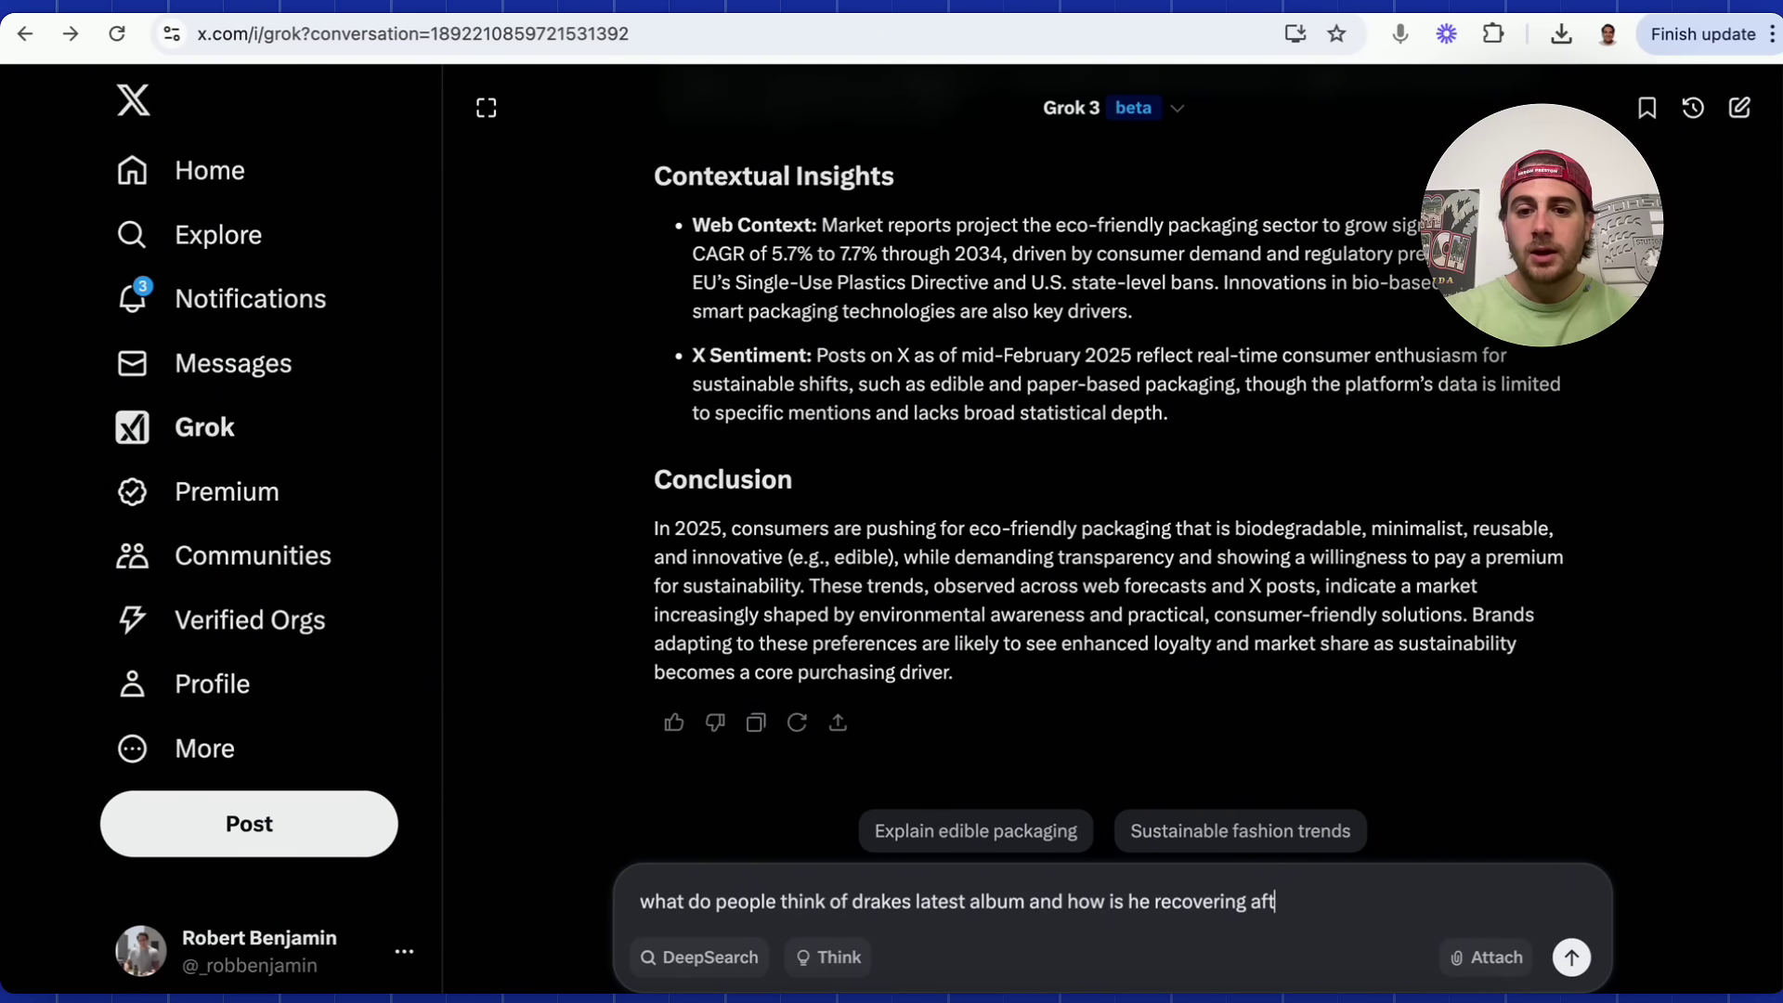
{"action": "type", "text": "er the superbowl"}
{"action": "key", "text": "Return"}
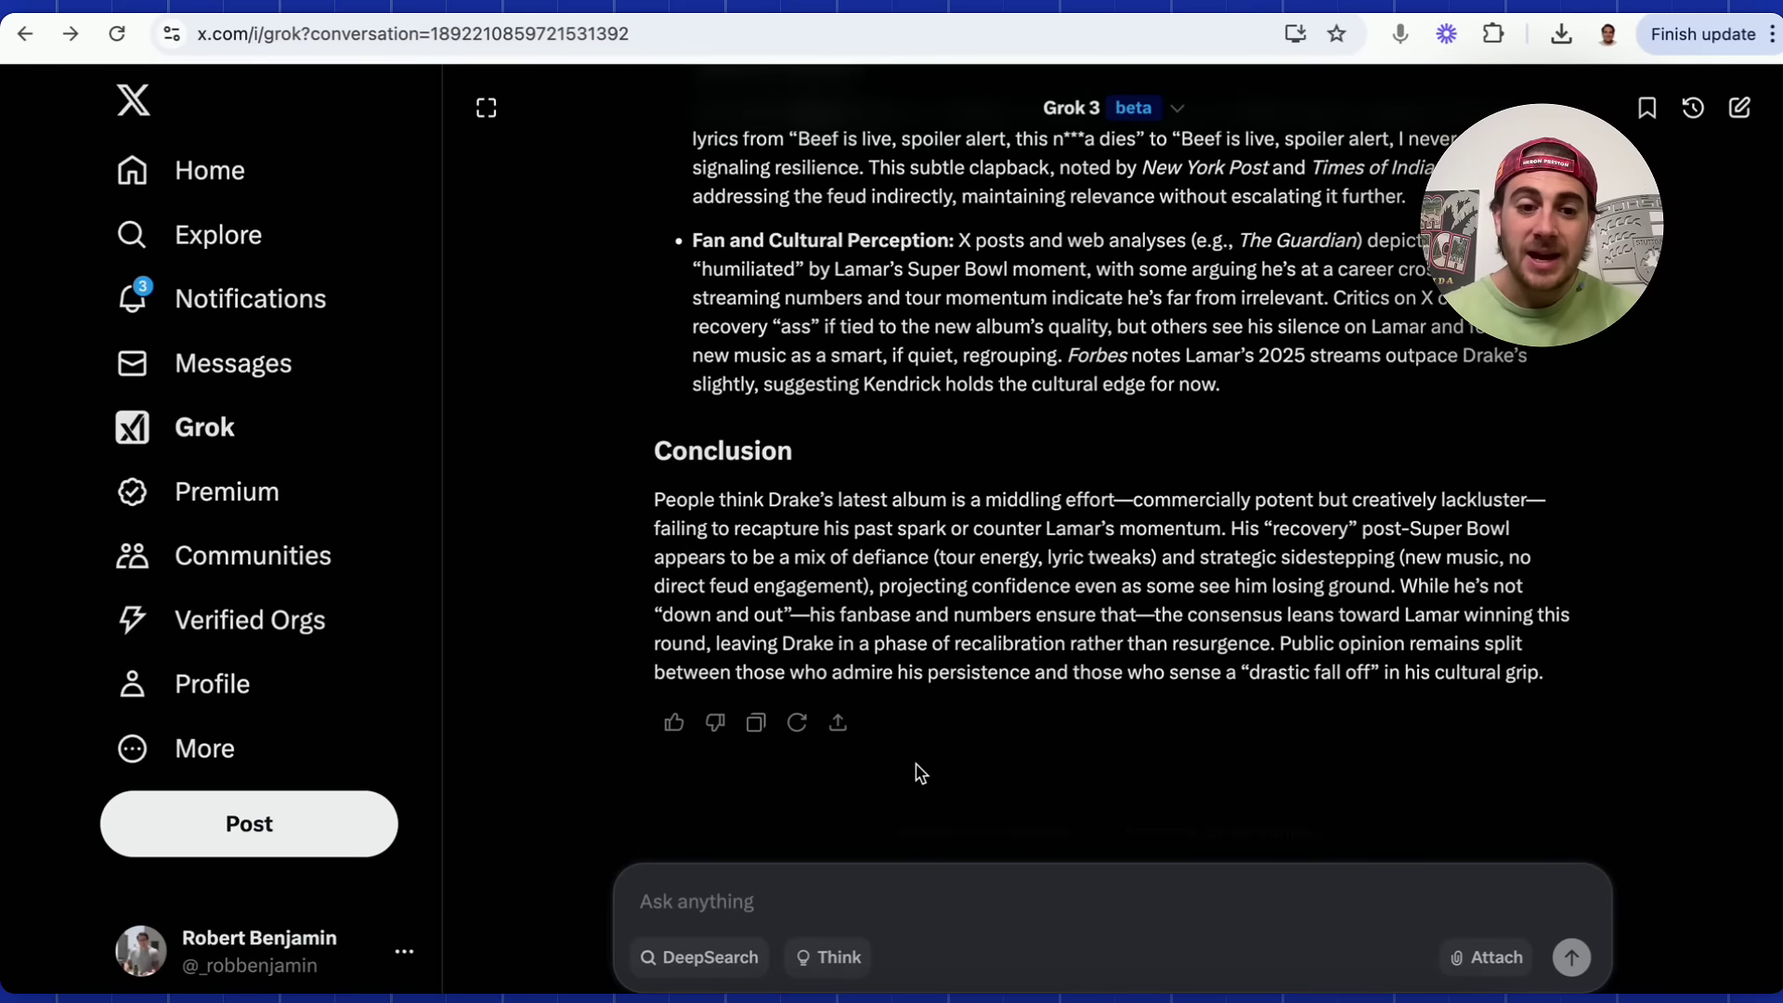
- Write the follow-up prompt "please reference only X posts and look at a lot more of them"
{"action": "type", "text": "please reference only X"}
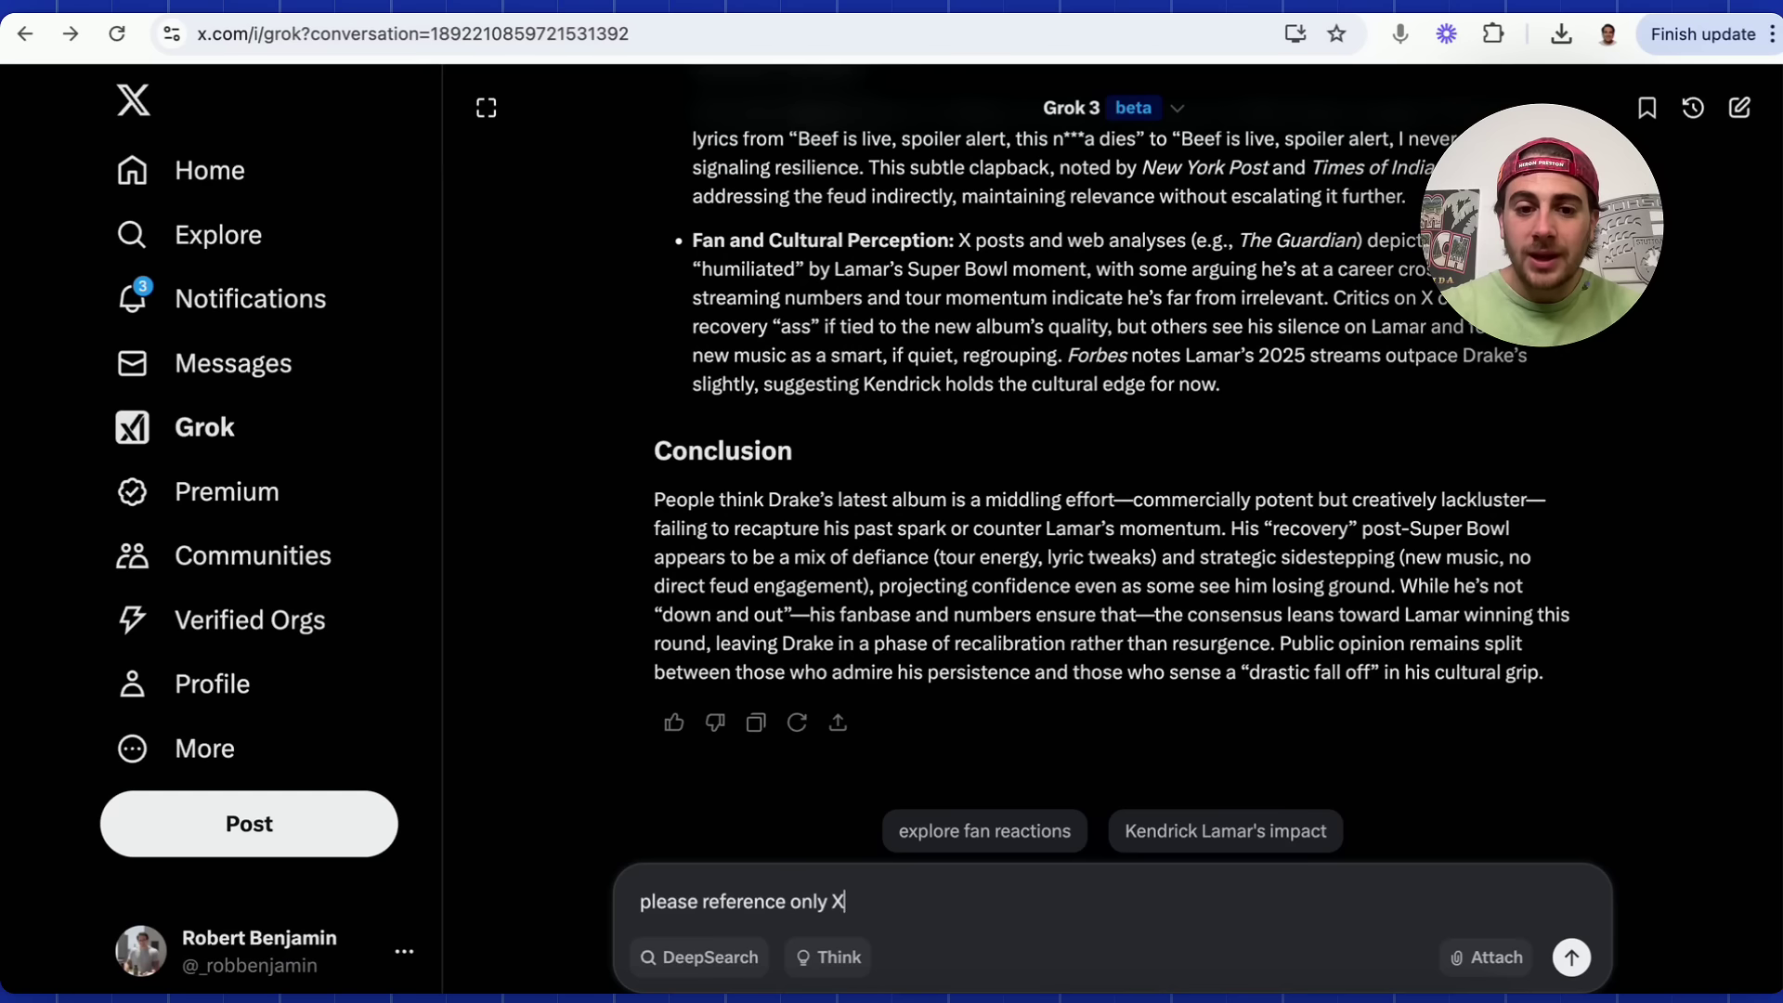
{"action": "type", "text": " posts and"}
{"action": "type", "text": "ok at a lot more of"}
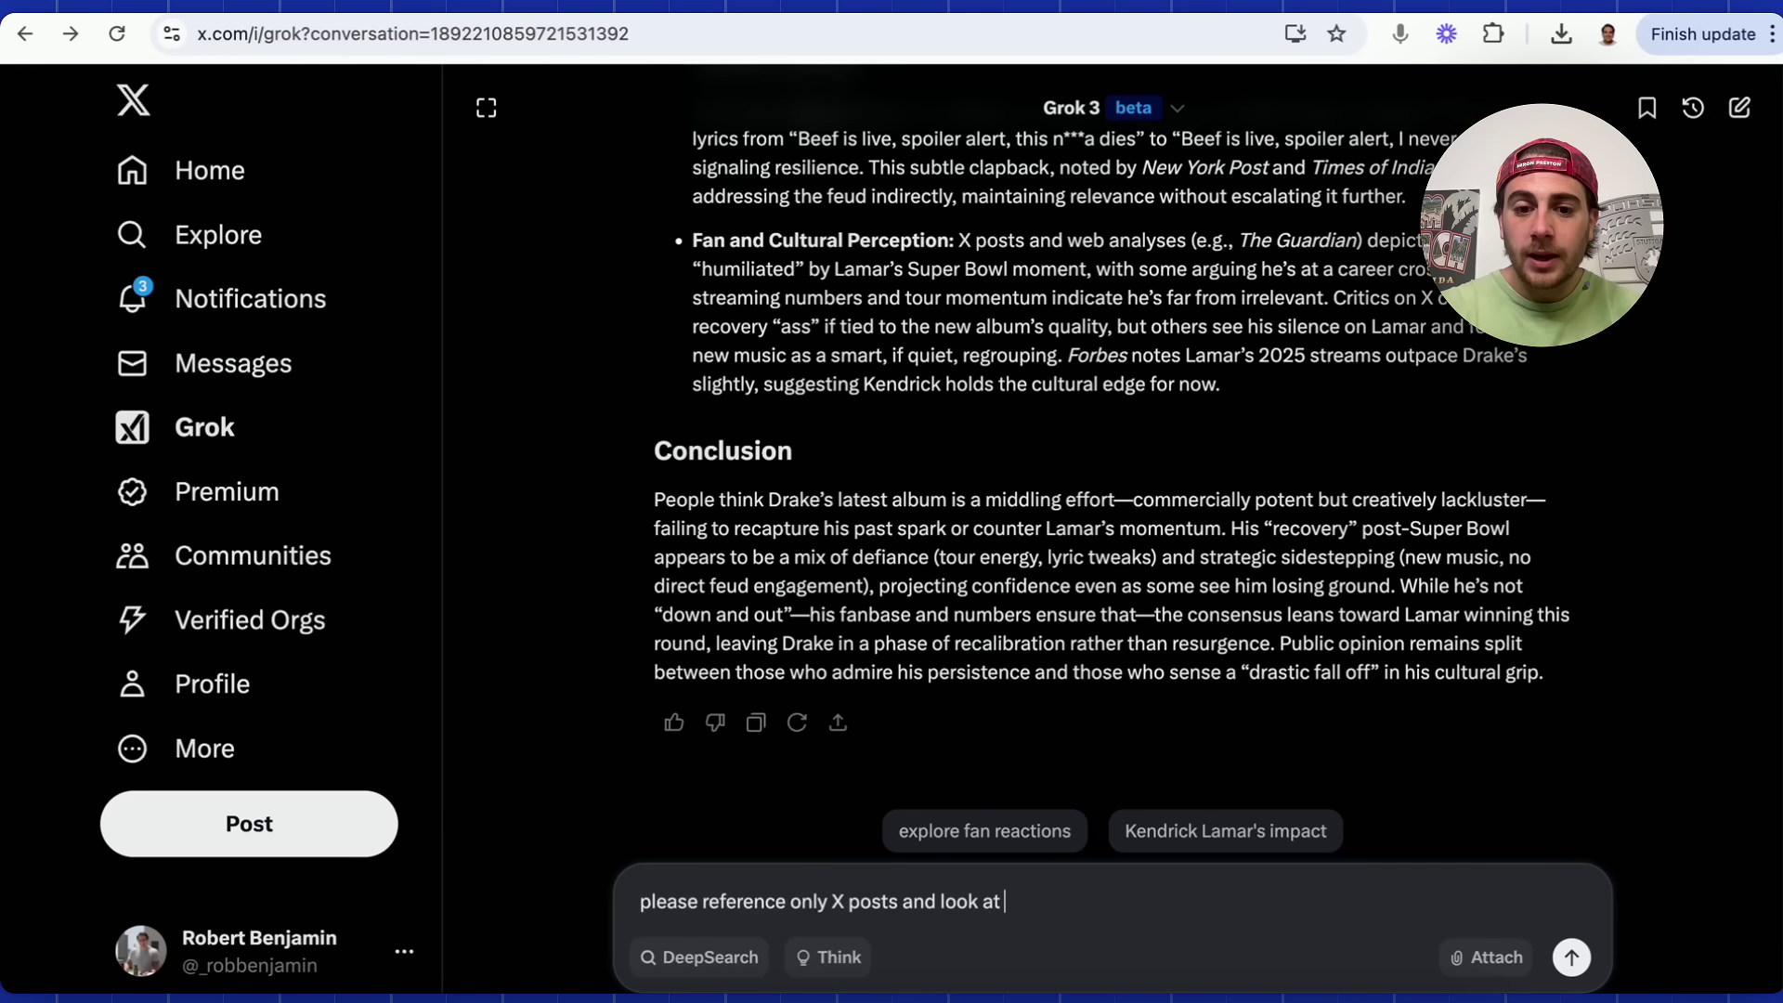
{"action": "type", "text": " them"}
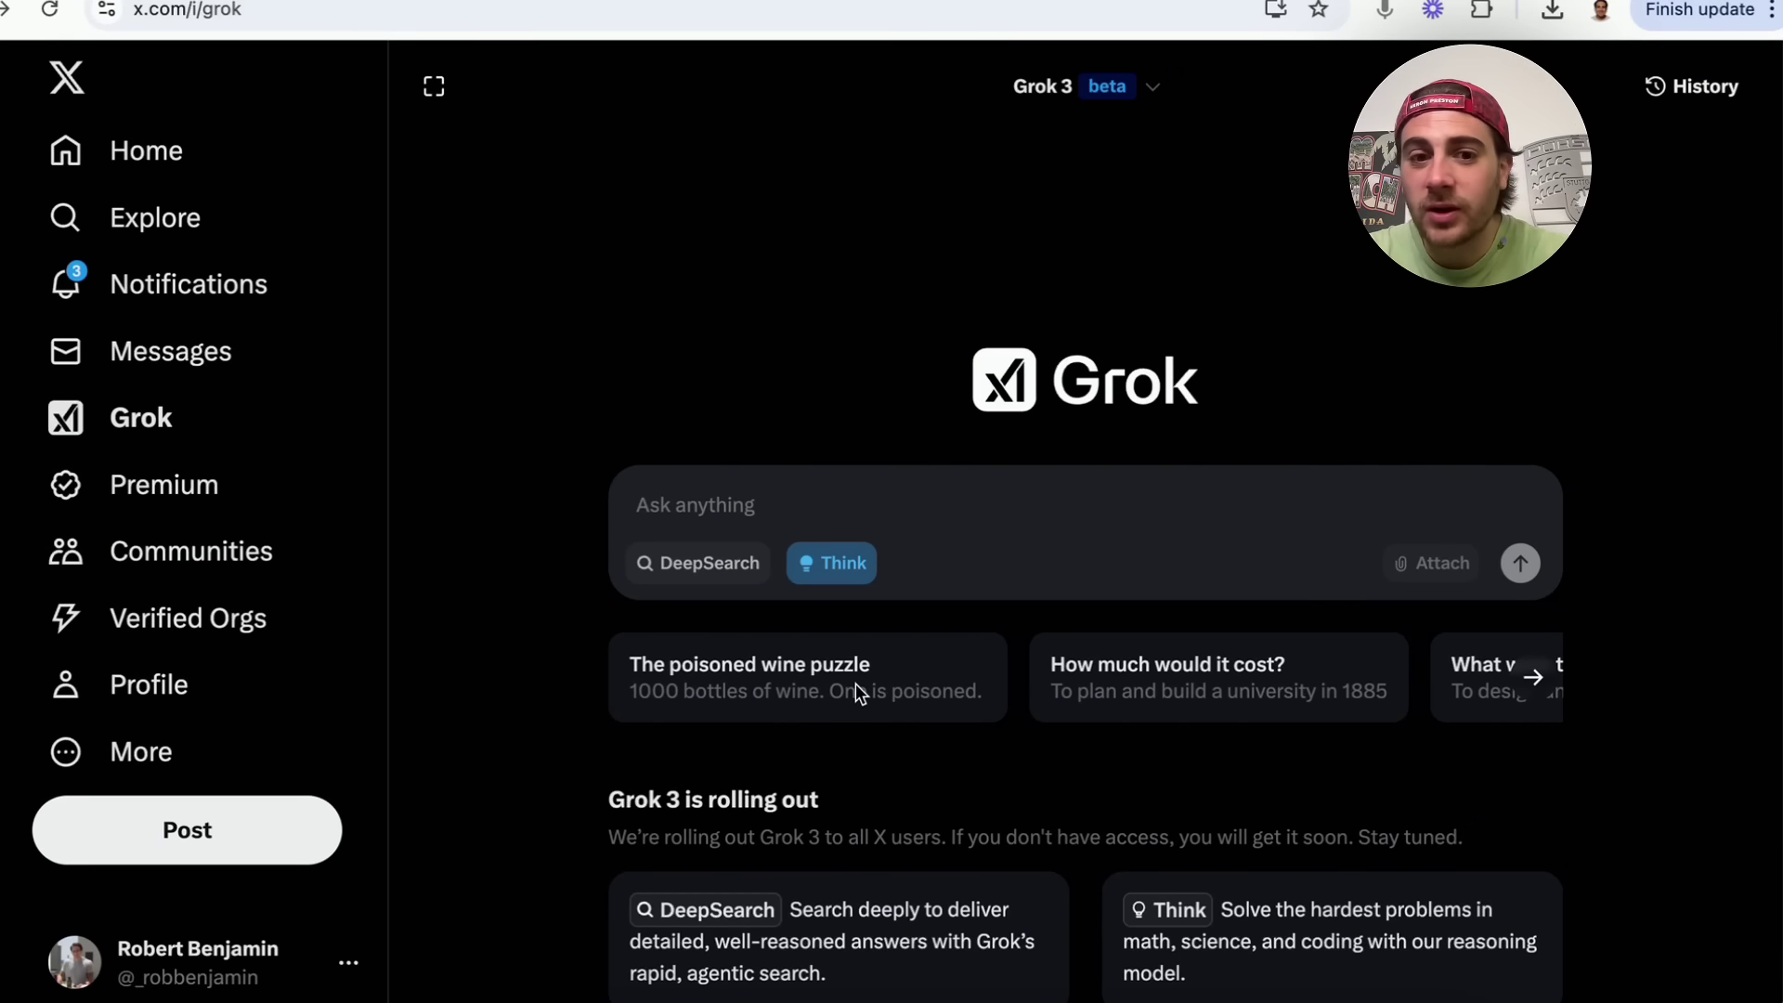
- Ask Grok in Think mode to explain e = mc2 in physics in an understandable way, using a visual reference
{"action": "scroll", "coordinate": [822, 692], "scroll_direction": "right", "scroll_amount": 5}
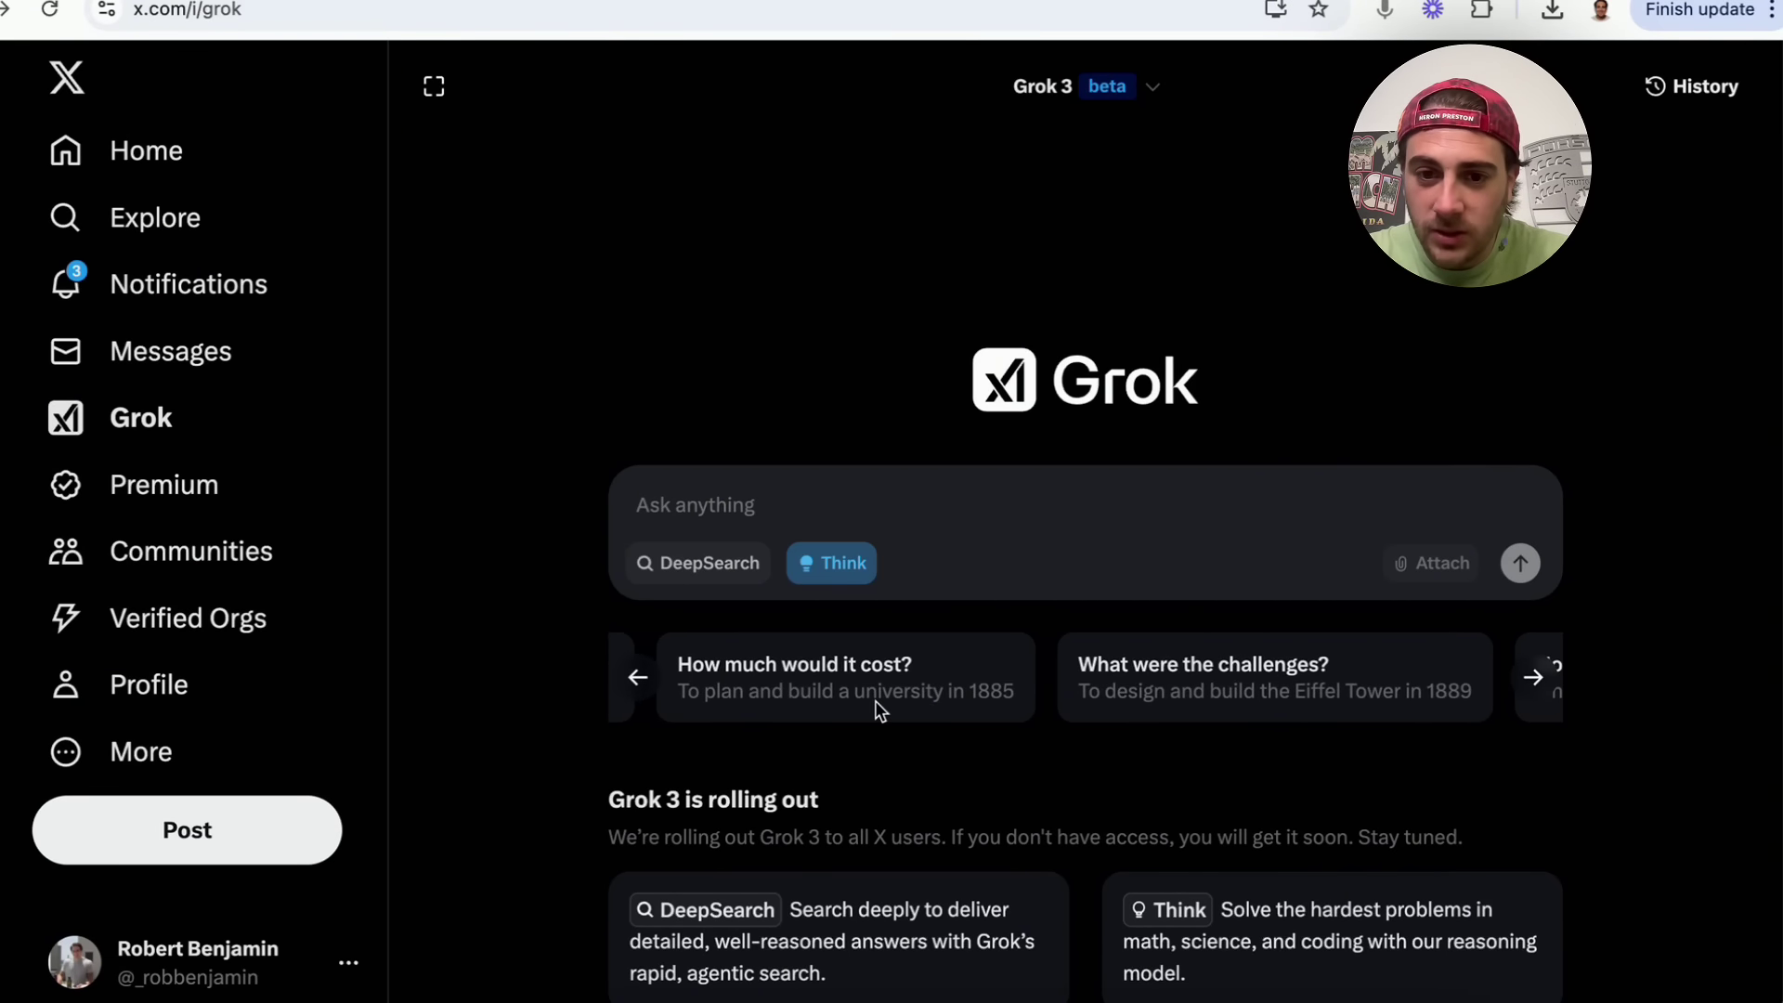
{"action": "scroll", "coordinate": [875, 700], "scroll_direction": "right", "scroll_amount": 5}
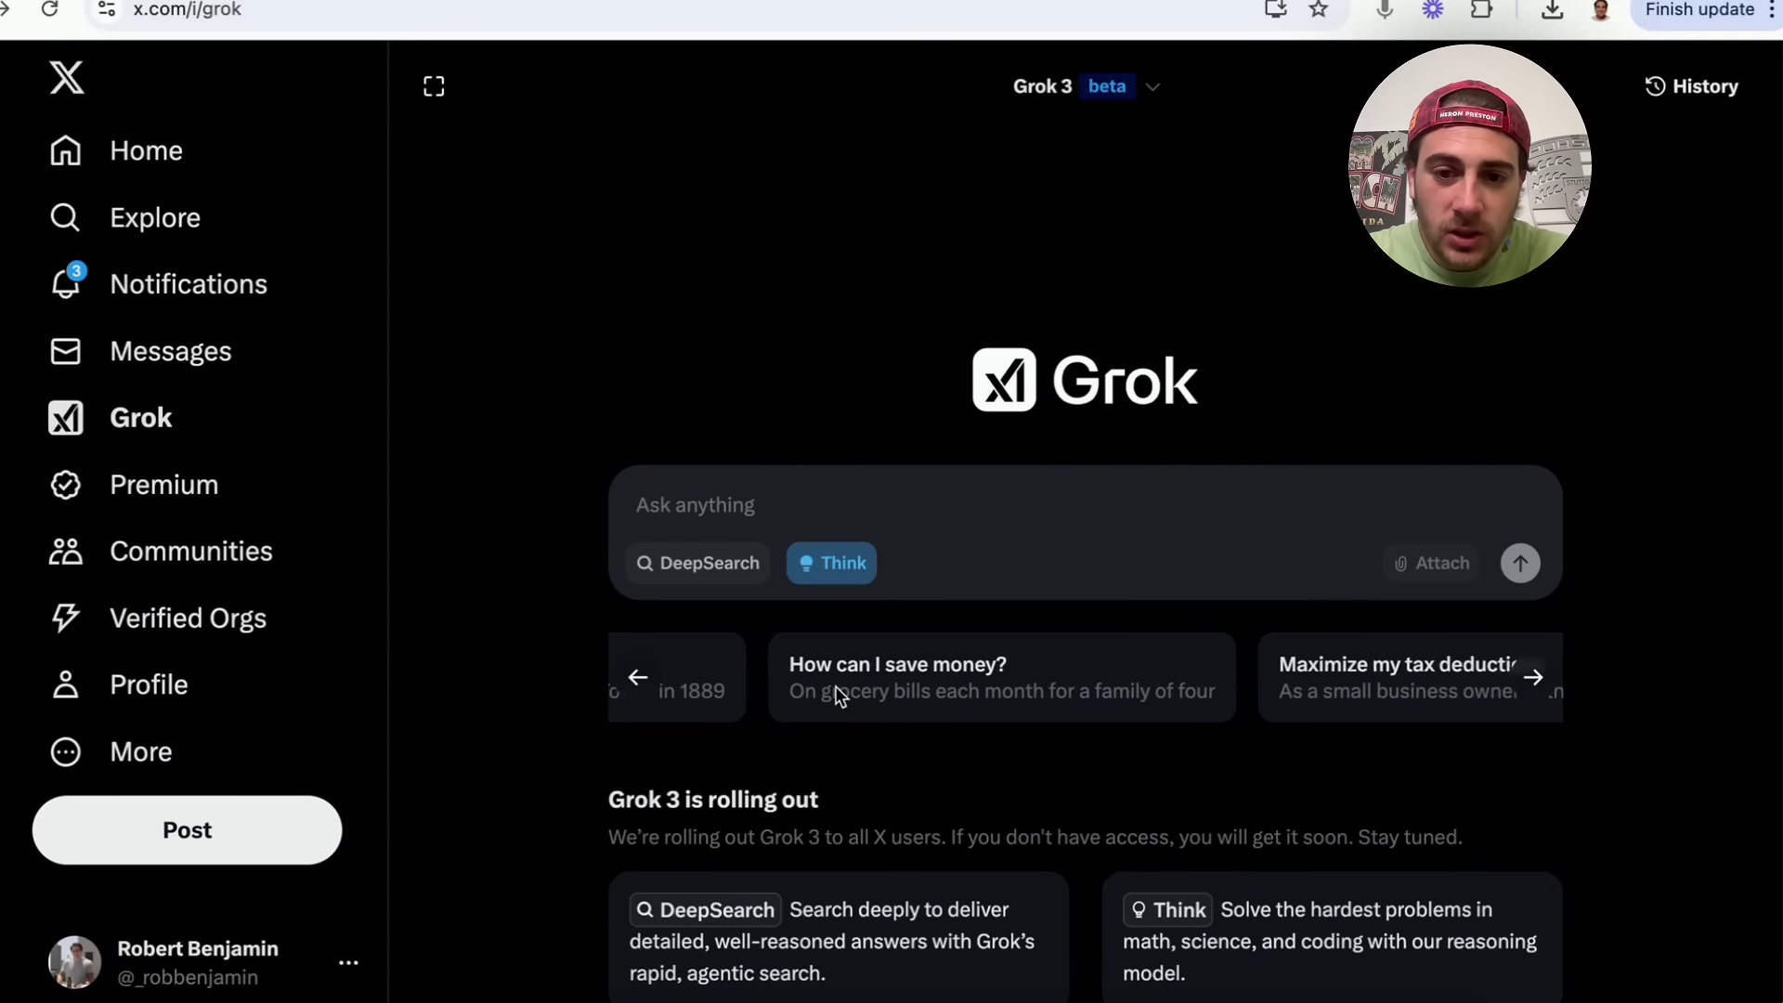
{"action": "scroll", "coordinate": [834, 692], "scroll_direction": "right", "scroll_amount": 2}
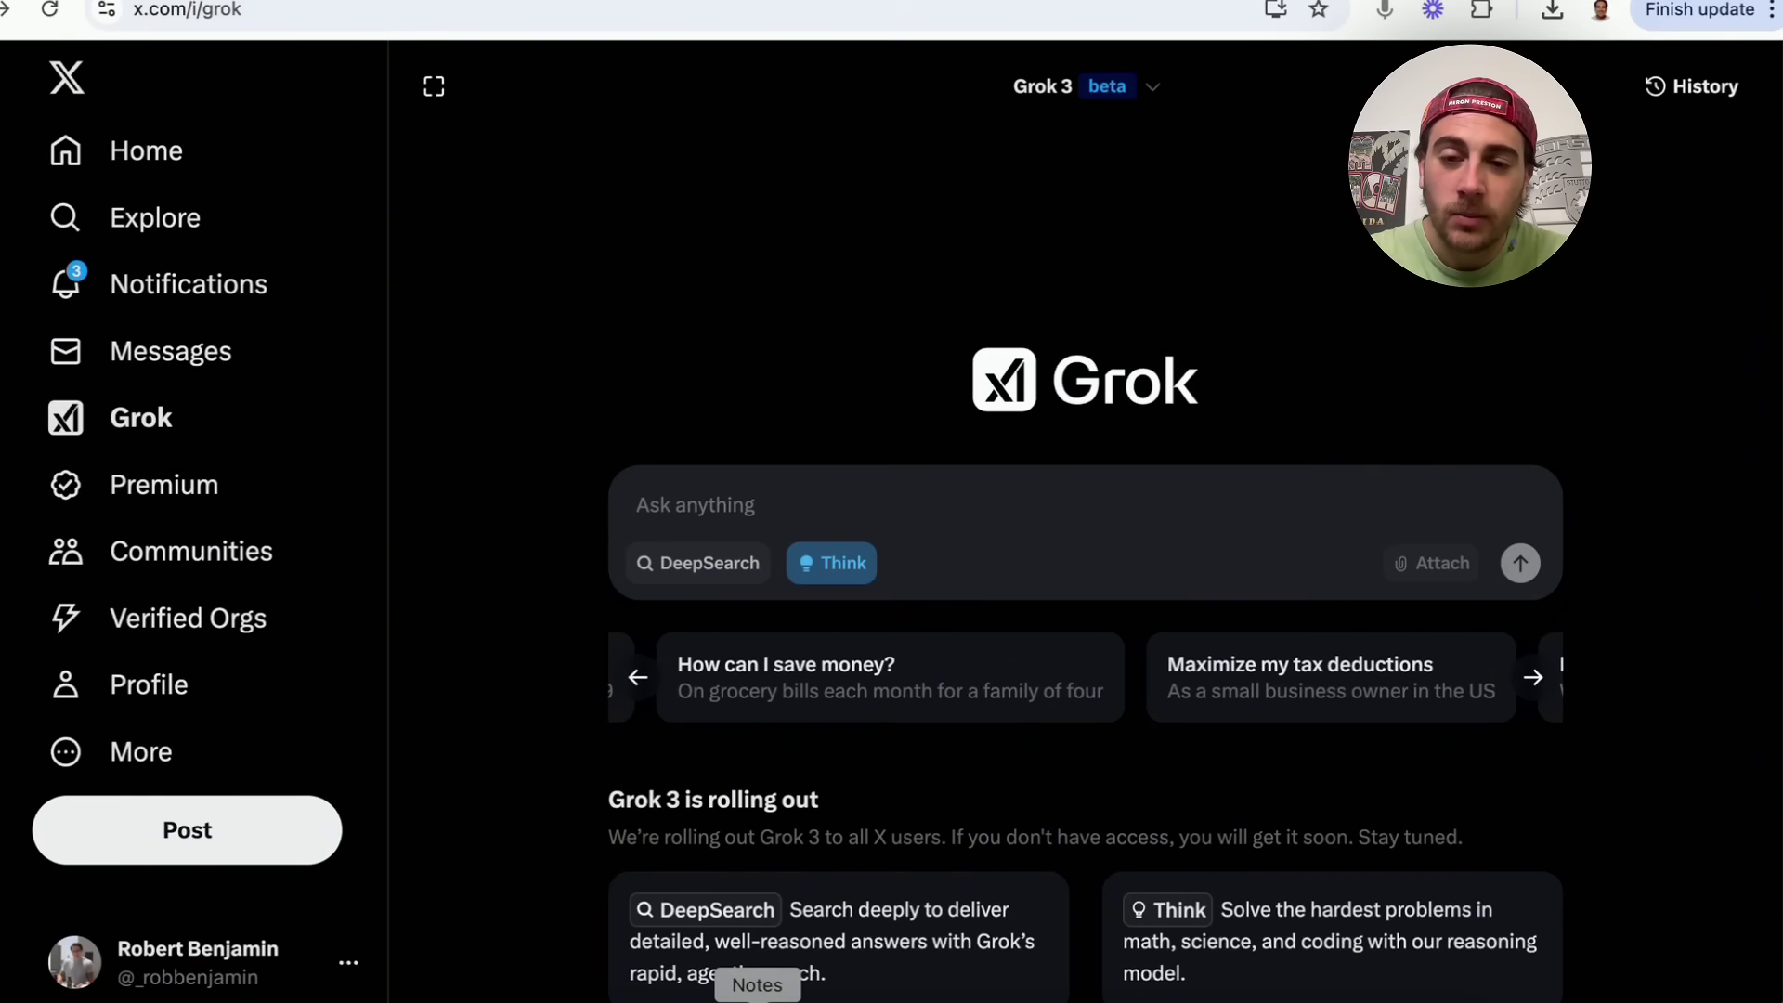
{"action": "left_click", "coordinate": [766, 504]}
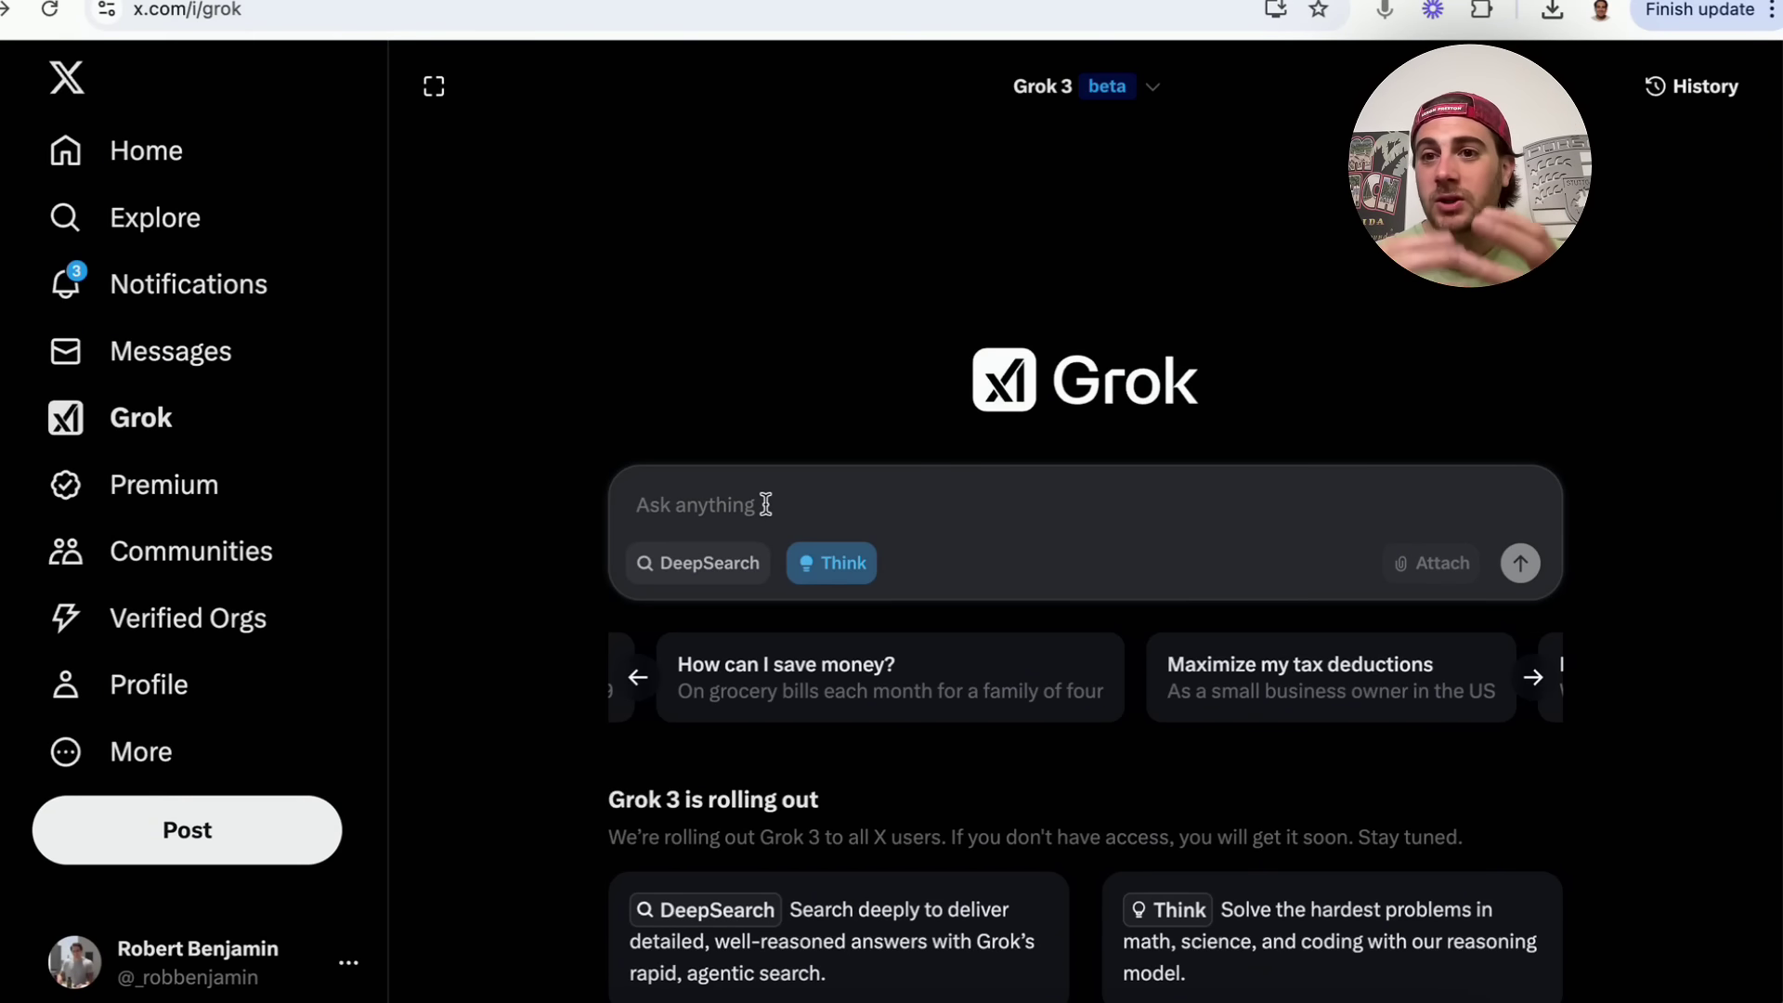
{"action": "type", "text": "I"}
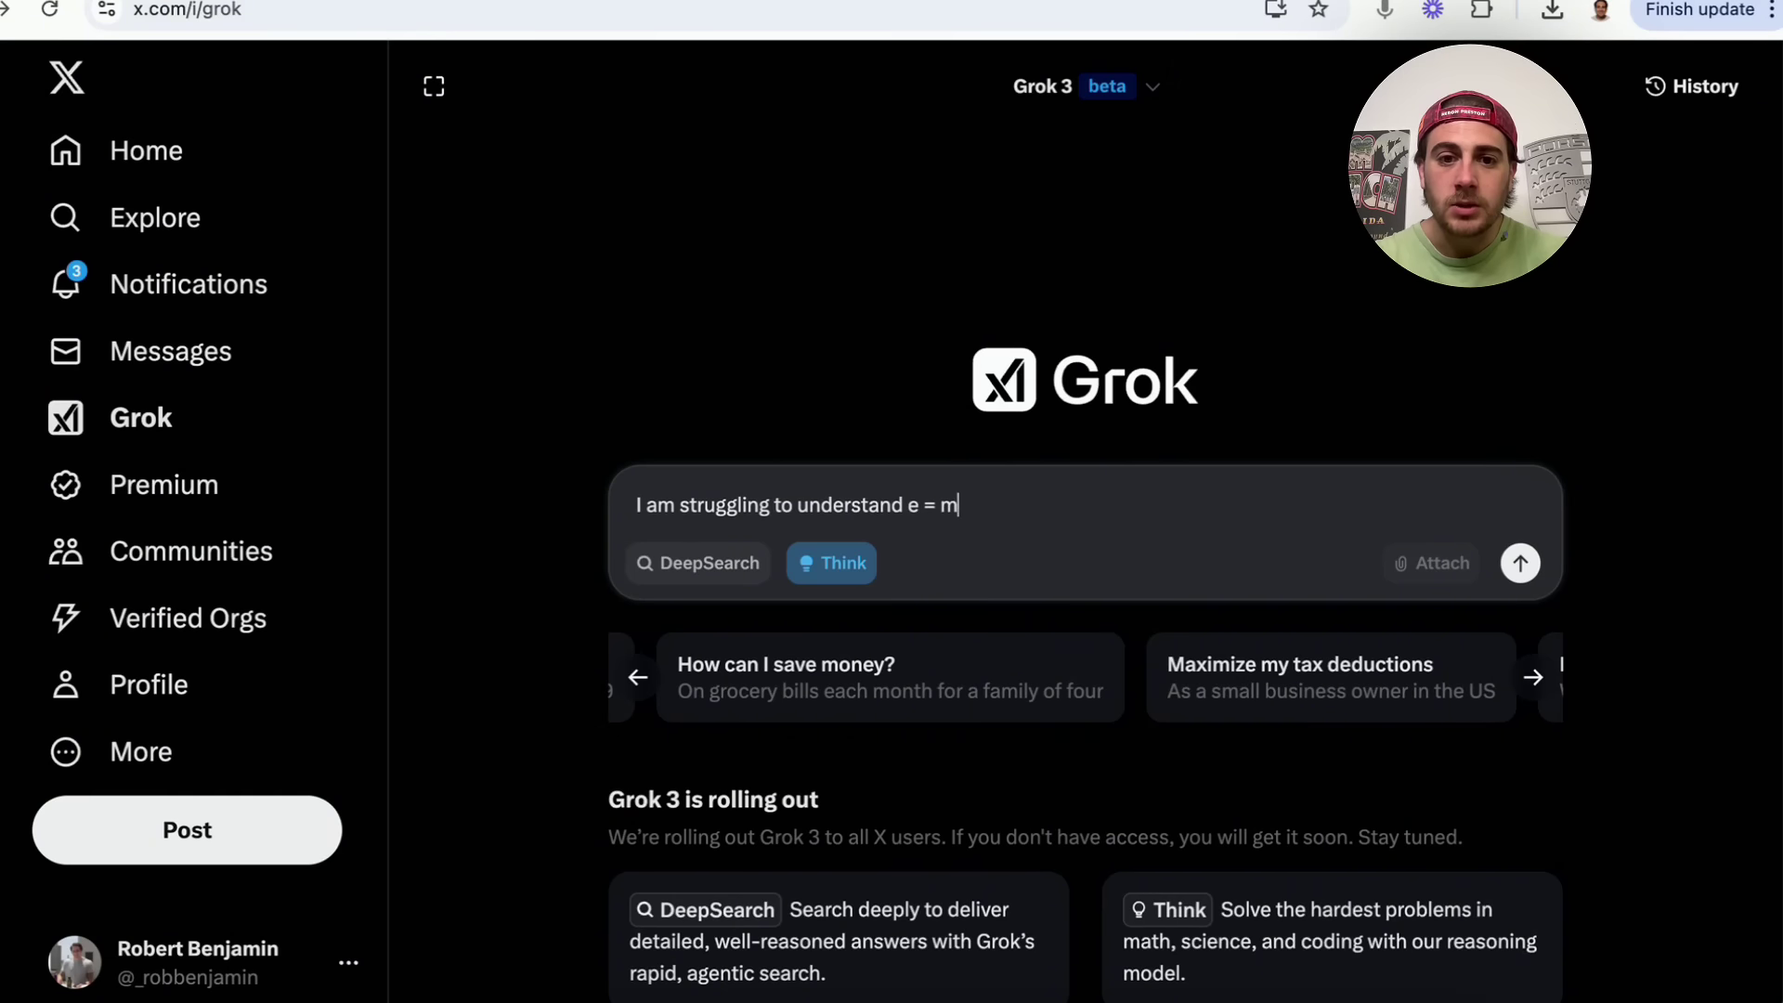
{"action": "type", "text": "am struggling to understand e = mc2 in phy"}
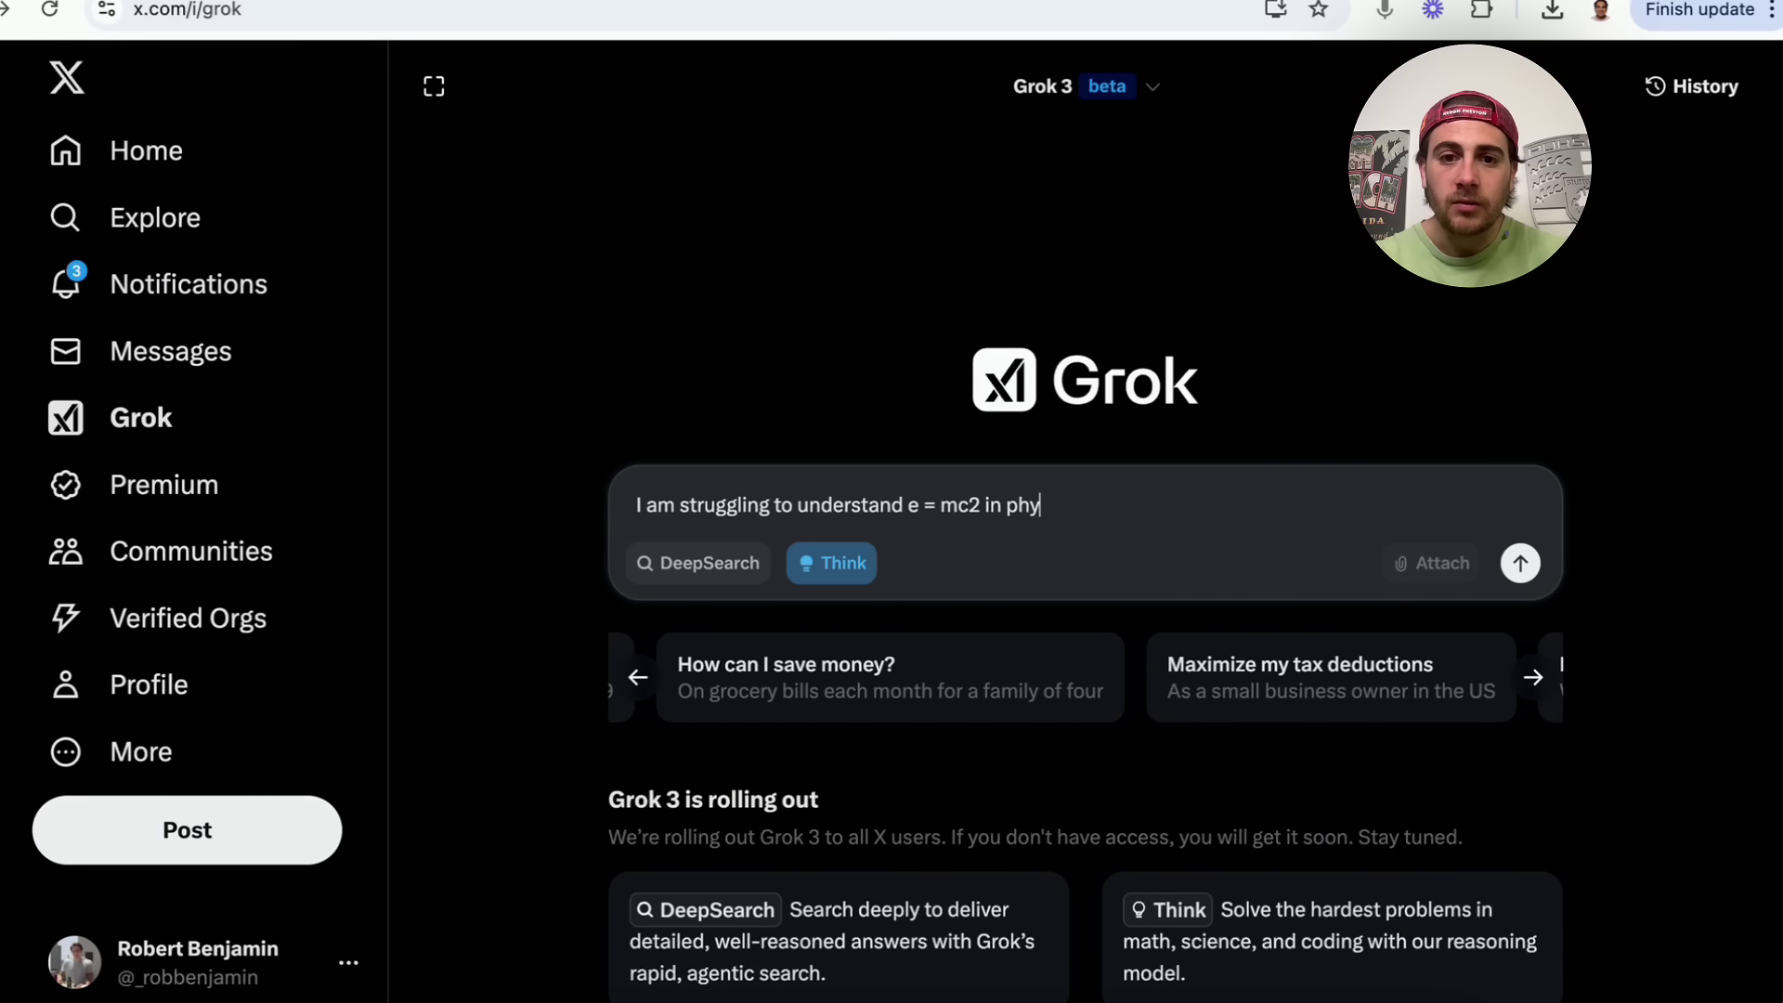
{"action": "type", "text": "sics can you please explain this to me"}
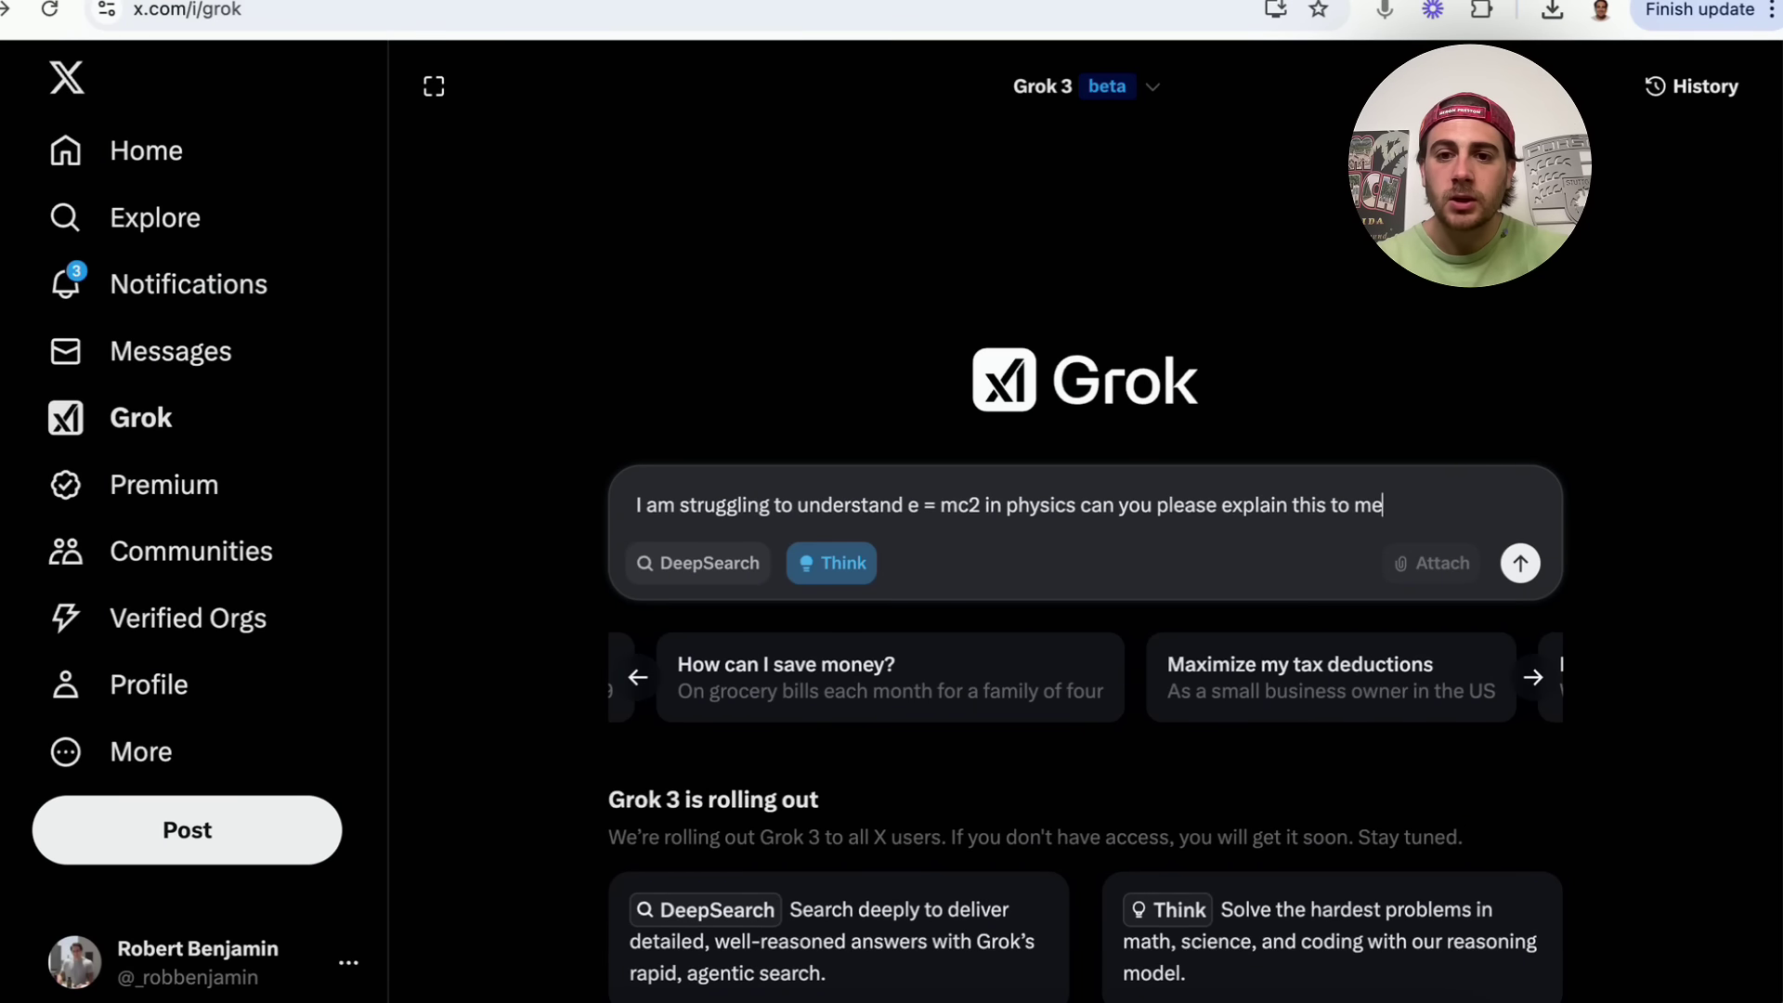
{"action": "type", "text": " in a way that I can understand it and use a visua"}
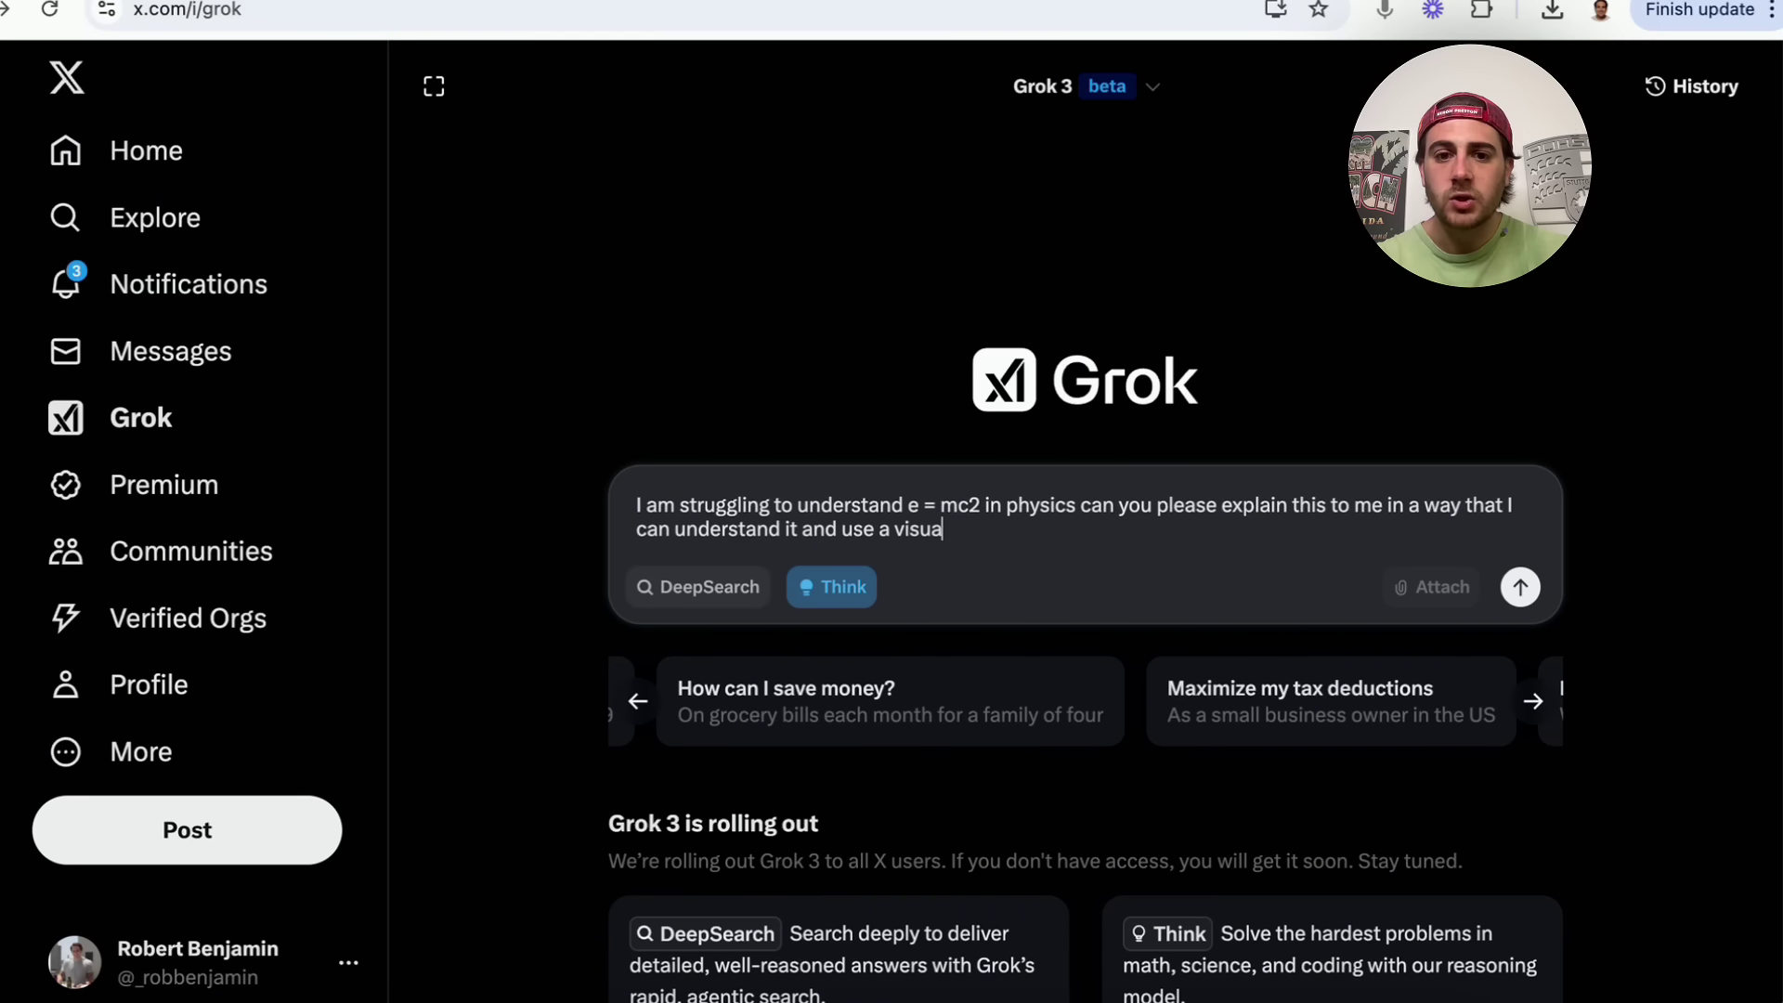
{"action": "type", "text": "eferenc"}
{"action": "key", "text": "Return"}
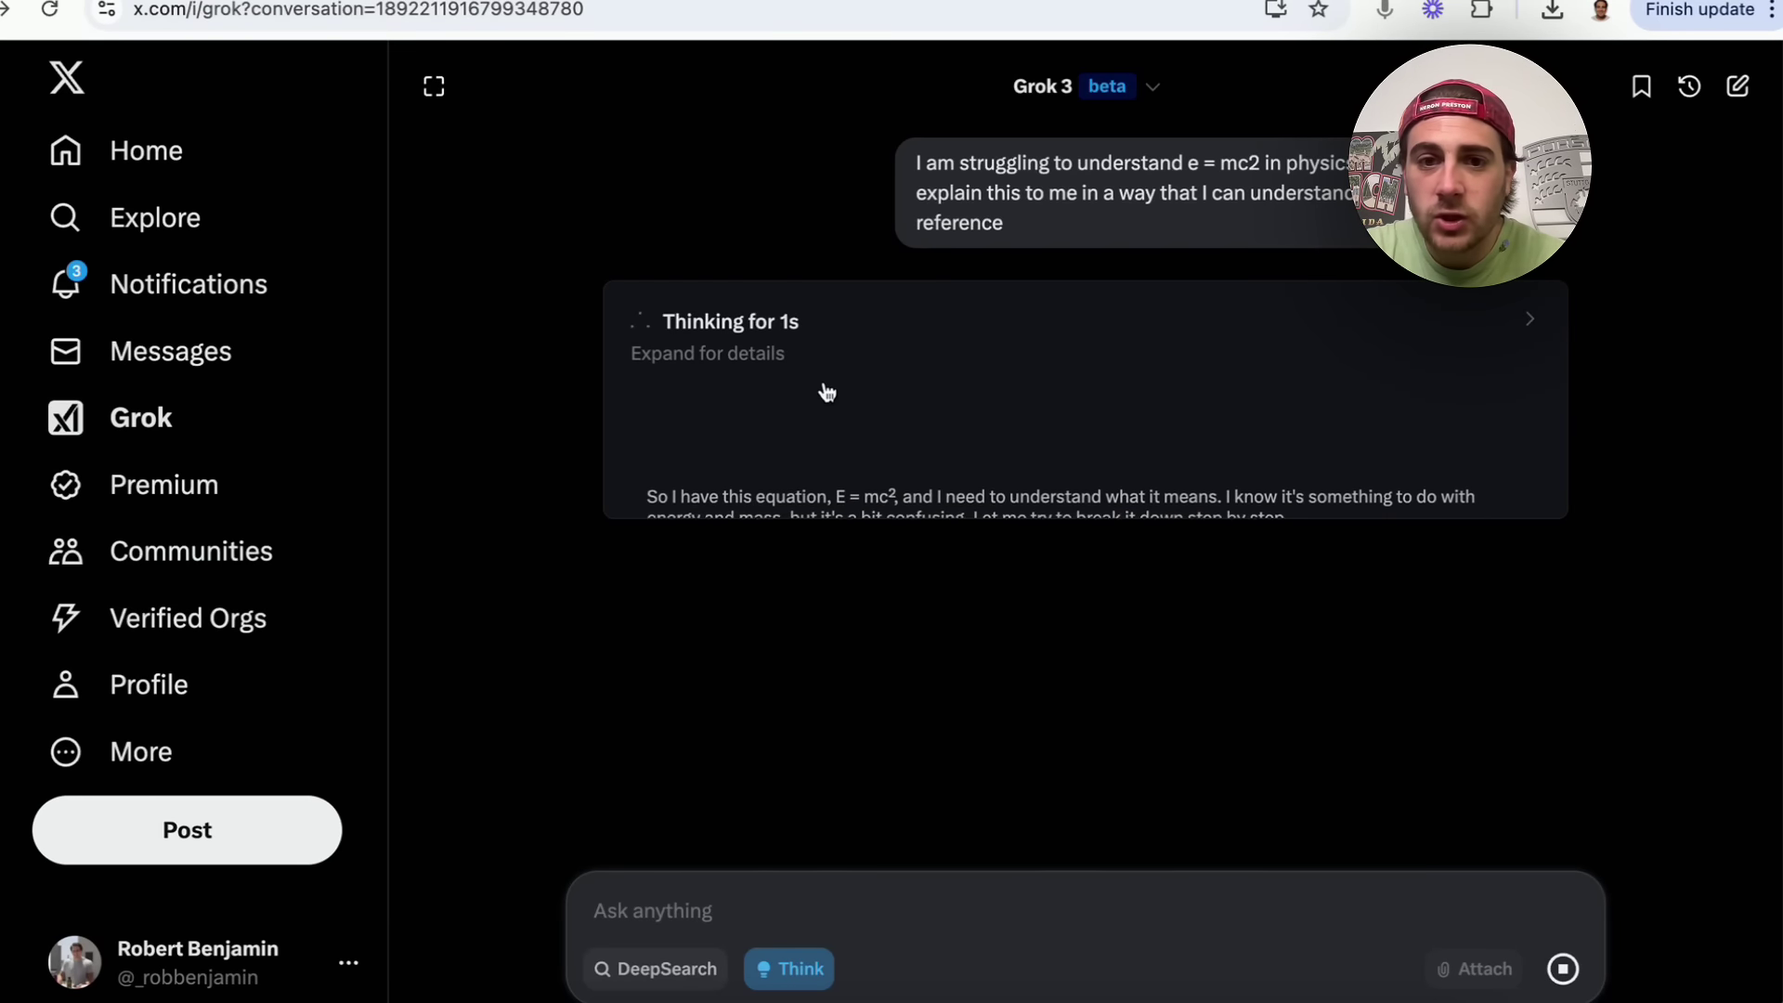
- Expand Grok's thinking details and read the e = mc2 explanation through the nuclear reactions example and the visual reference
{"action": "left_click", "coordinate": [799, 359]}
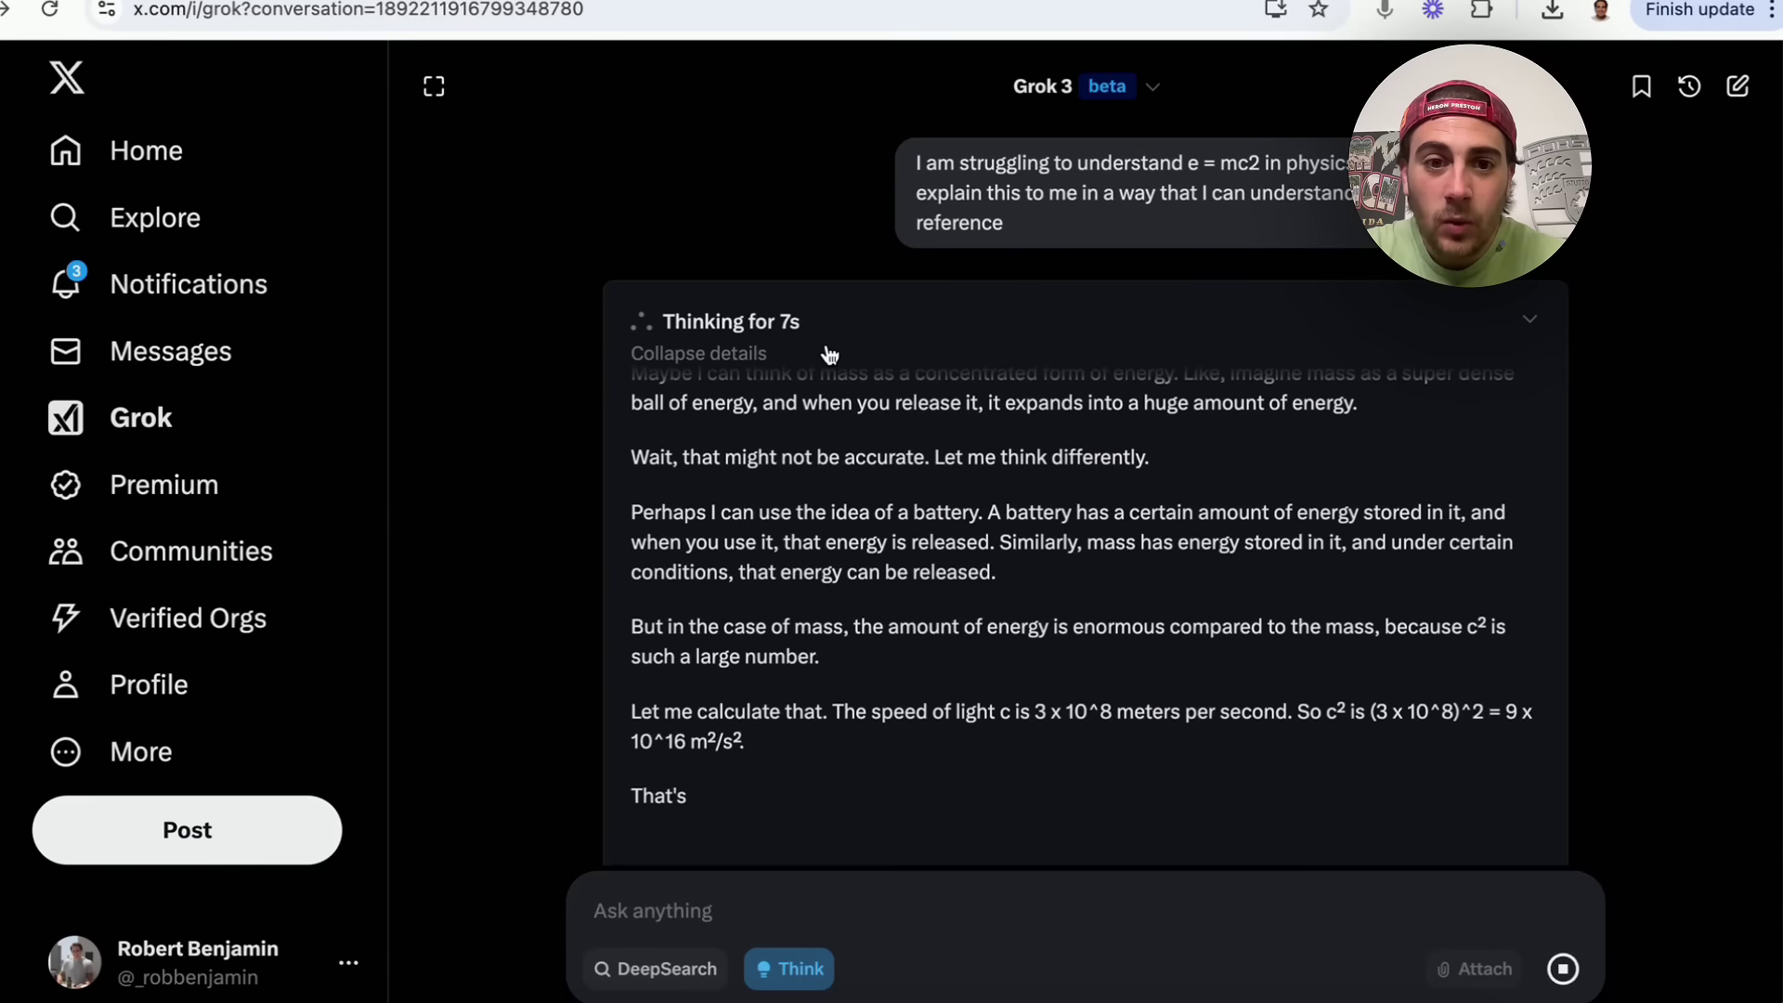
{"action": "scroll", "coordinate": [890, 523], "scroll_direction": "up", "scroll_amount": 10}
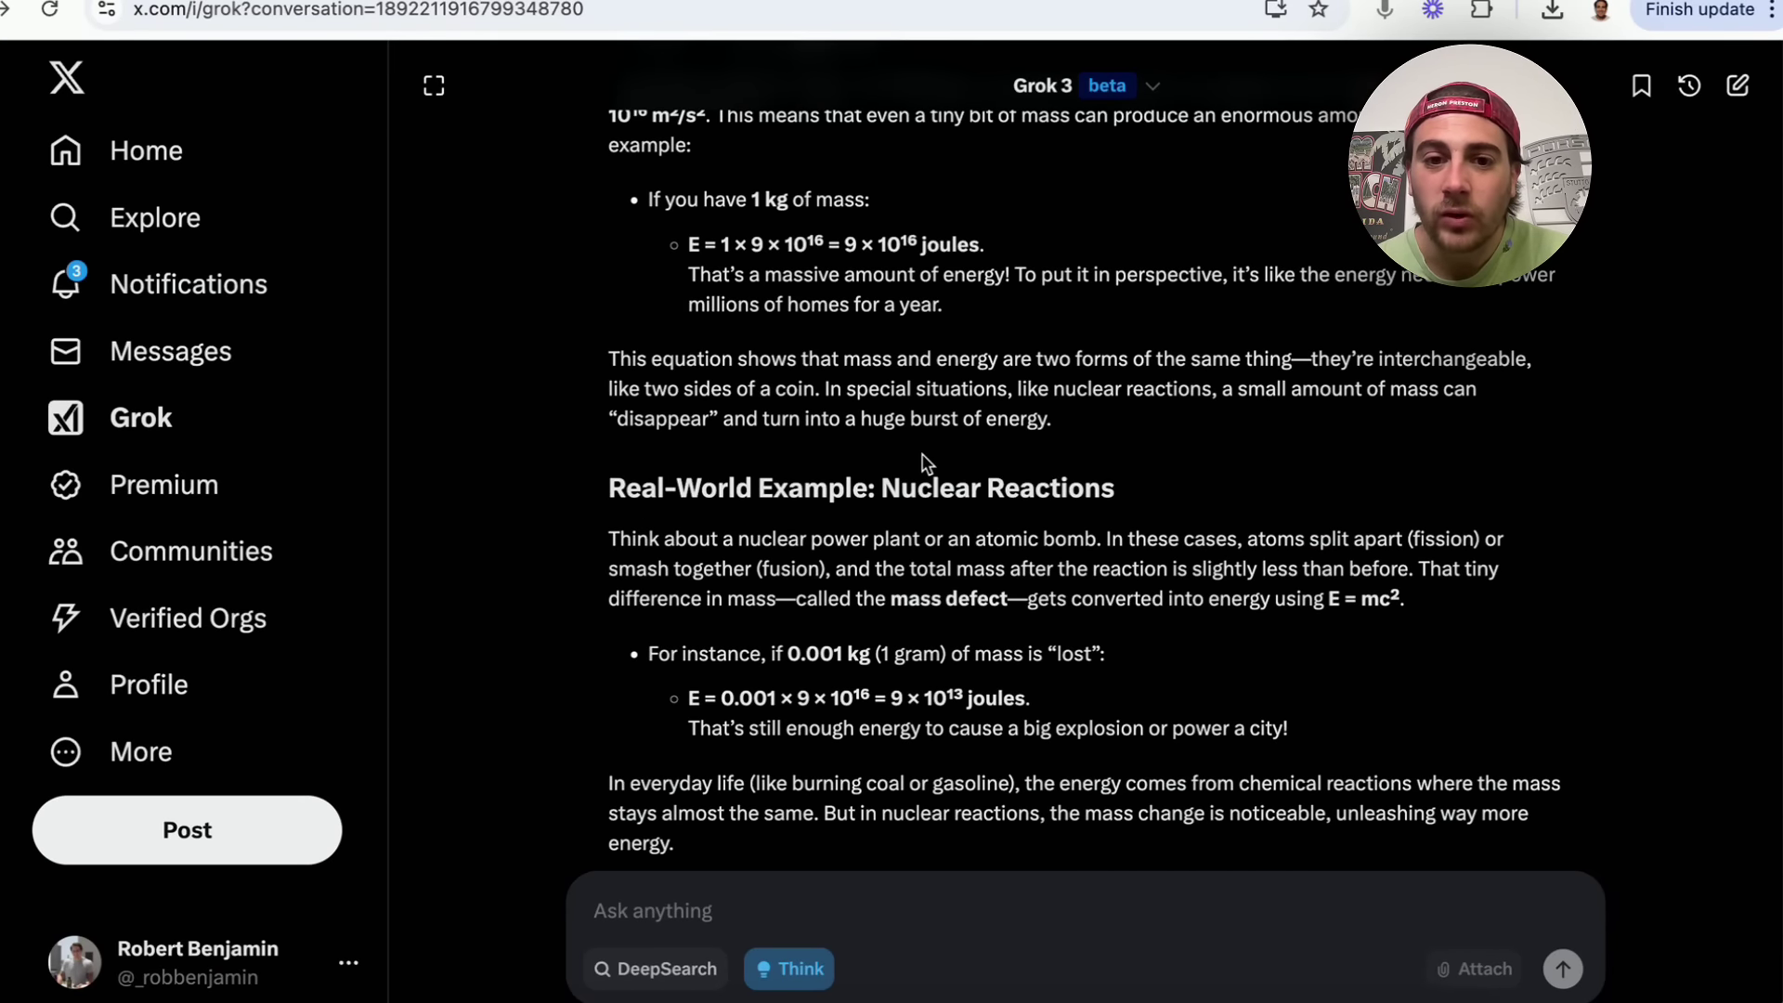
{"action": "scroll", "coordinate": [926, 462], "scroll_direction": "down", "scroll_amount": 4}
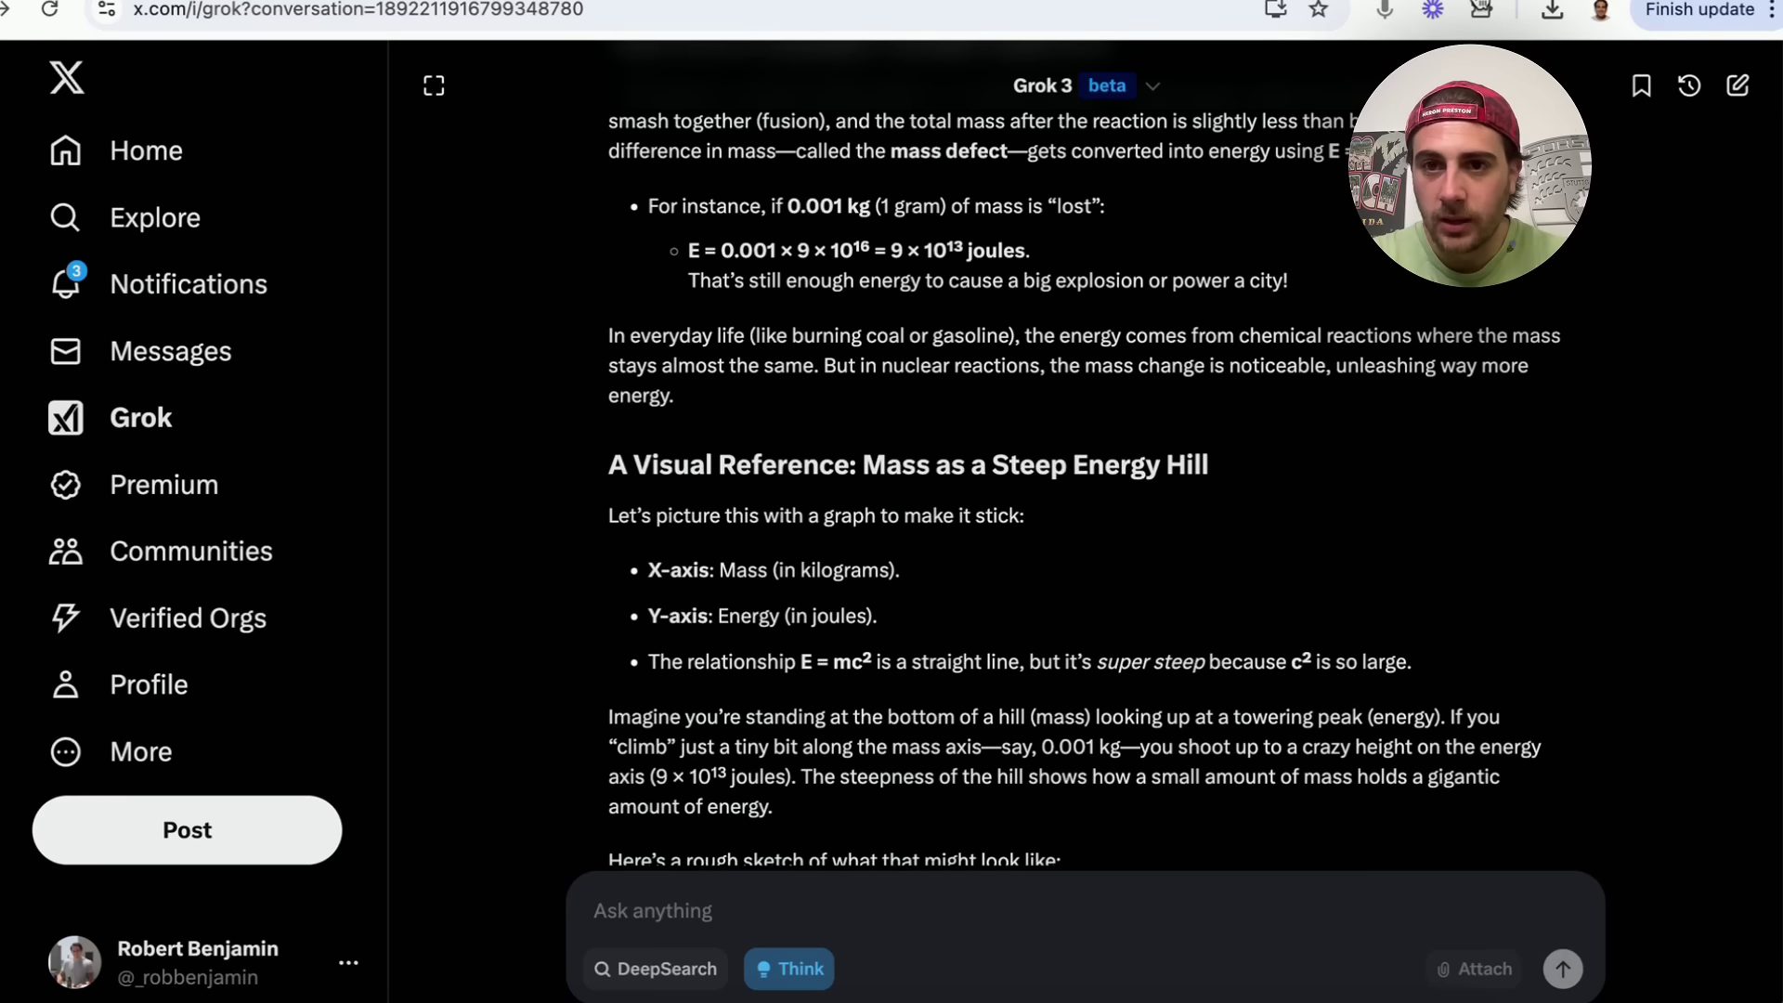
- Start a new Grok conversation and run the suggested prompt "Maximize my tax deductions" for a small business owner in the US
{"action": "left_click", "coordinate": [1737, 84]}
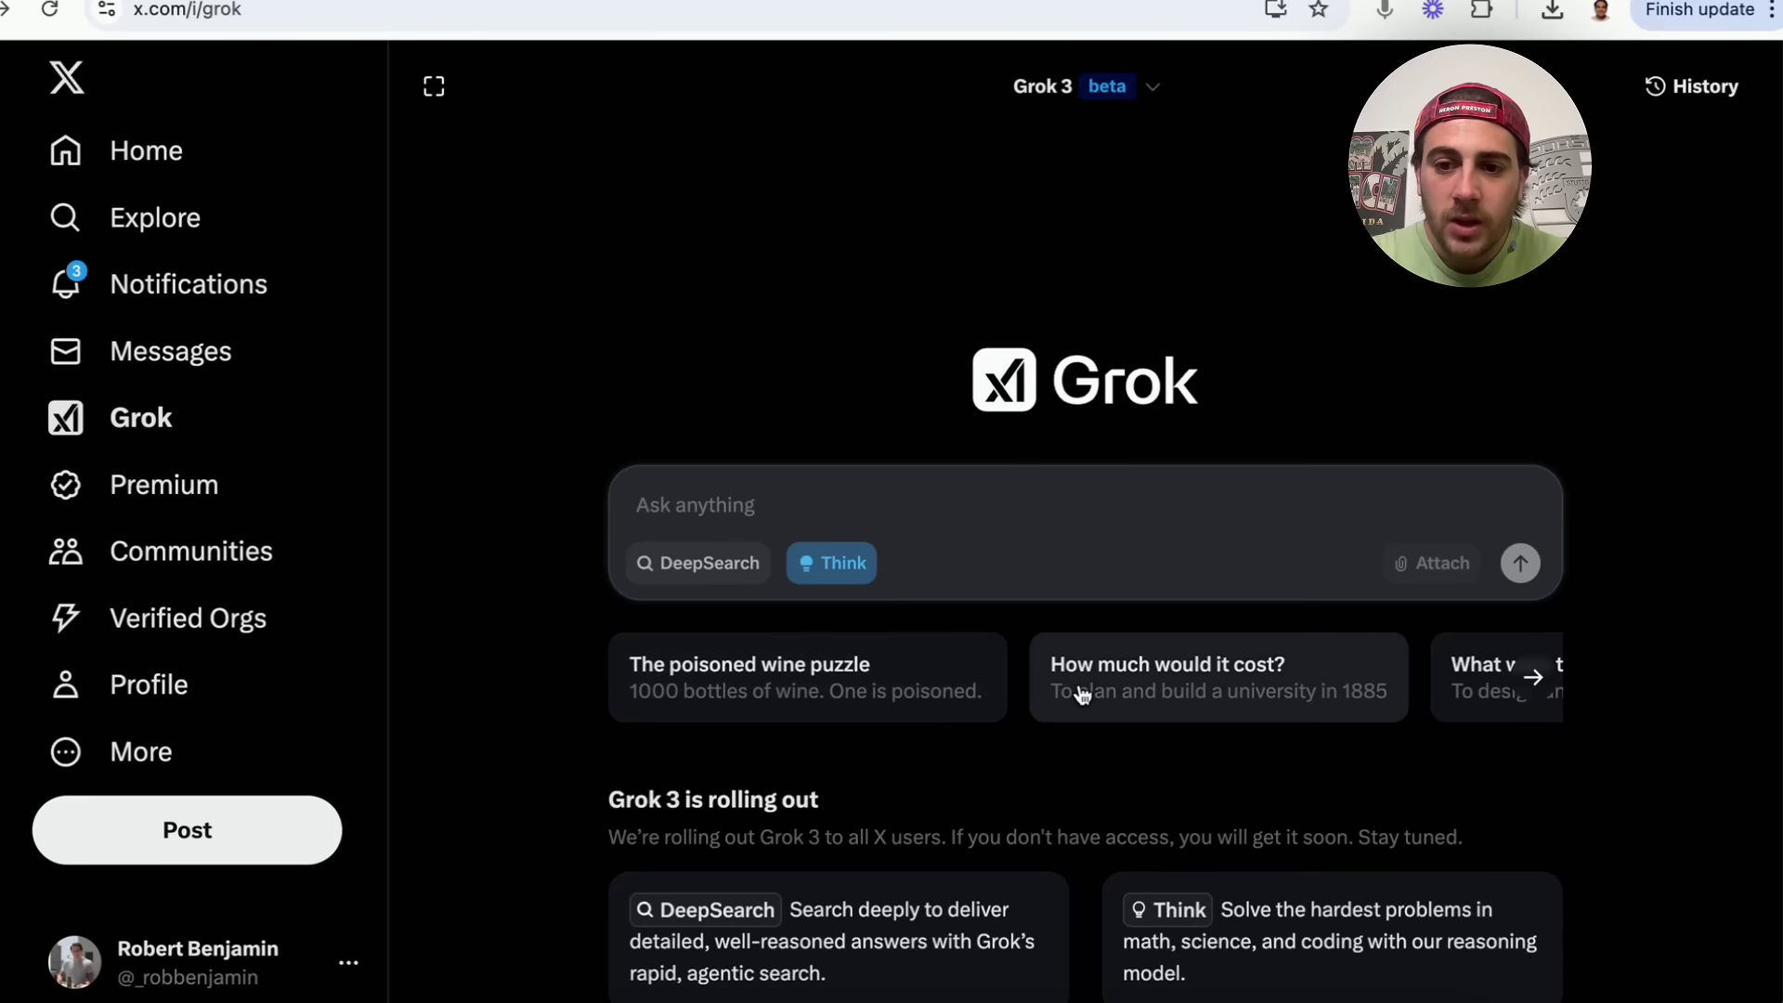
{"action": "scroll", "coordinate": [1078, 692], "scroll_direction": "right", "scroll_amount": 6}
{"action": "scroll", "coordinate": [1079, 693], "scroll_direction": "right", "scroll_amount": 5}
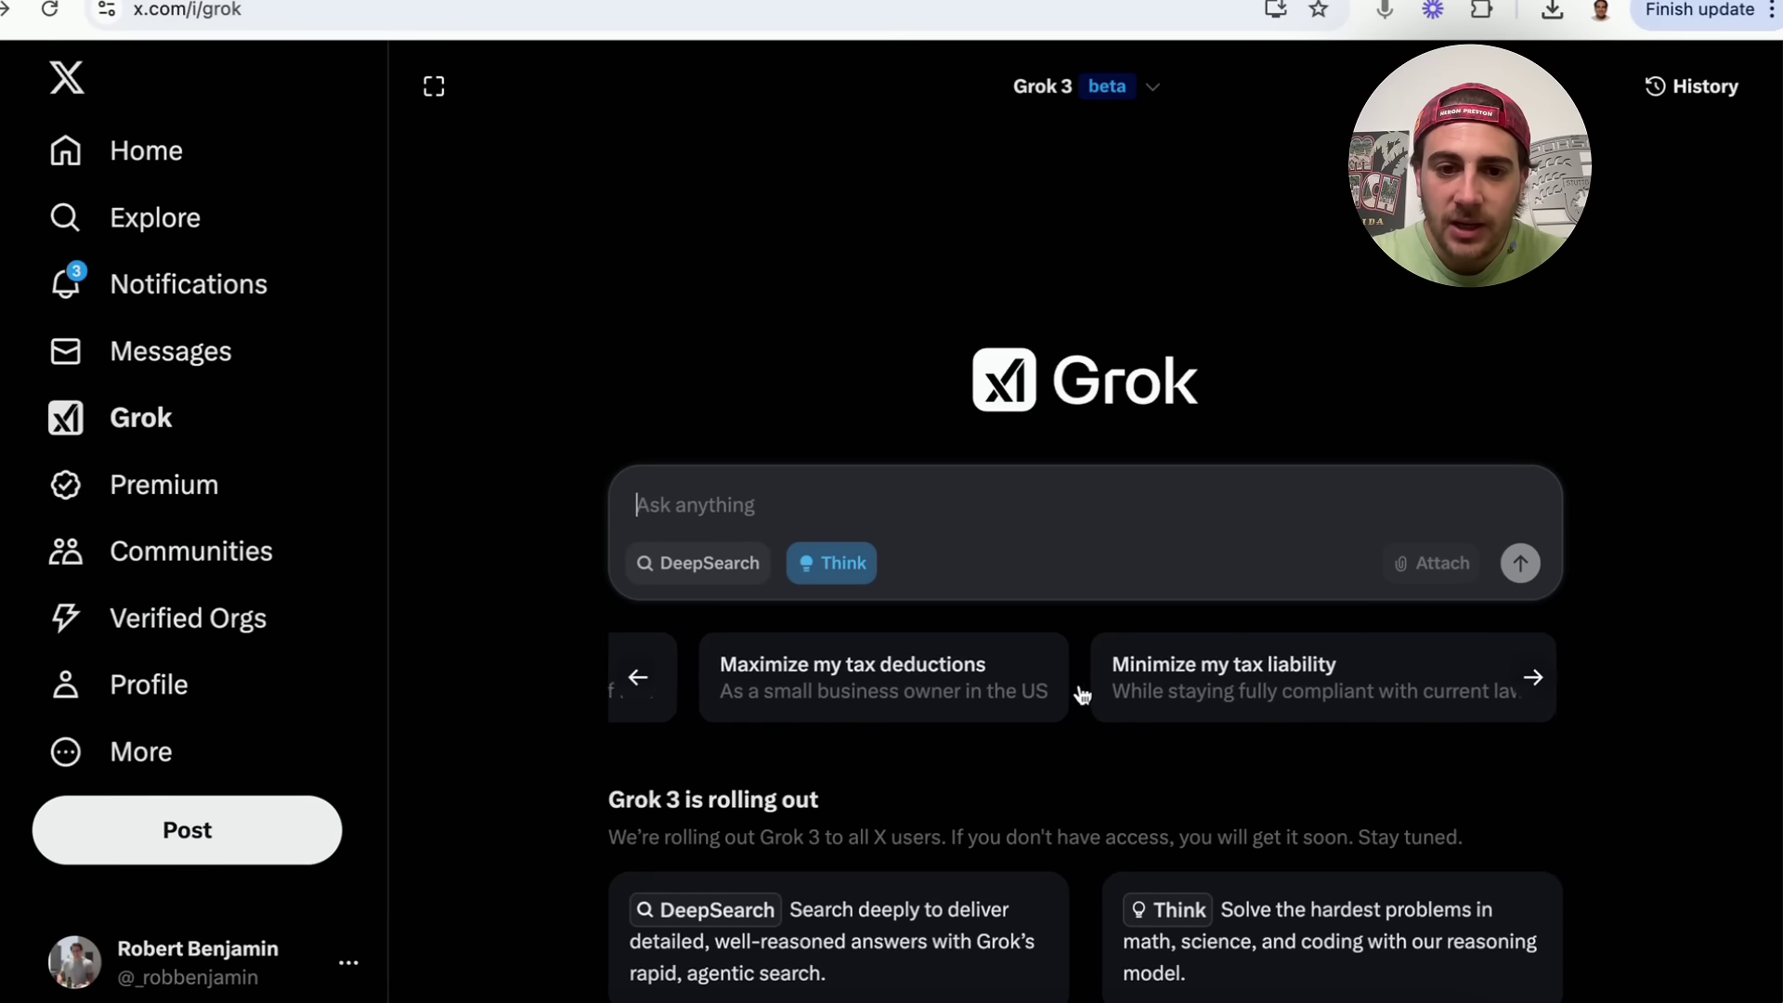
{"action": "left_click", "coordinate": [919, 694]}
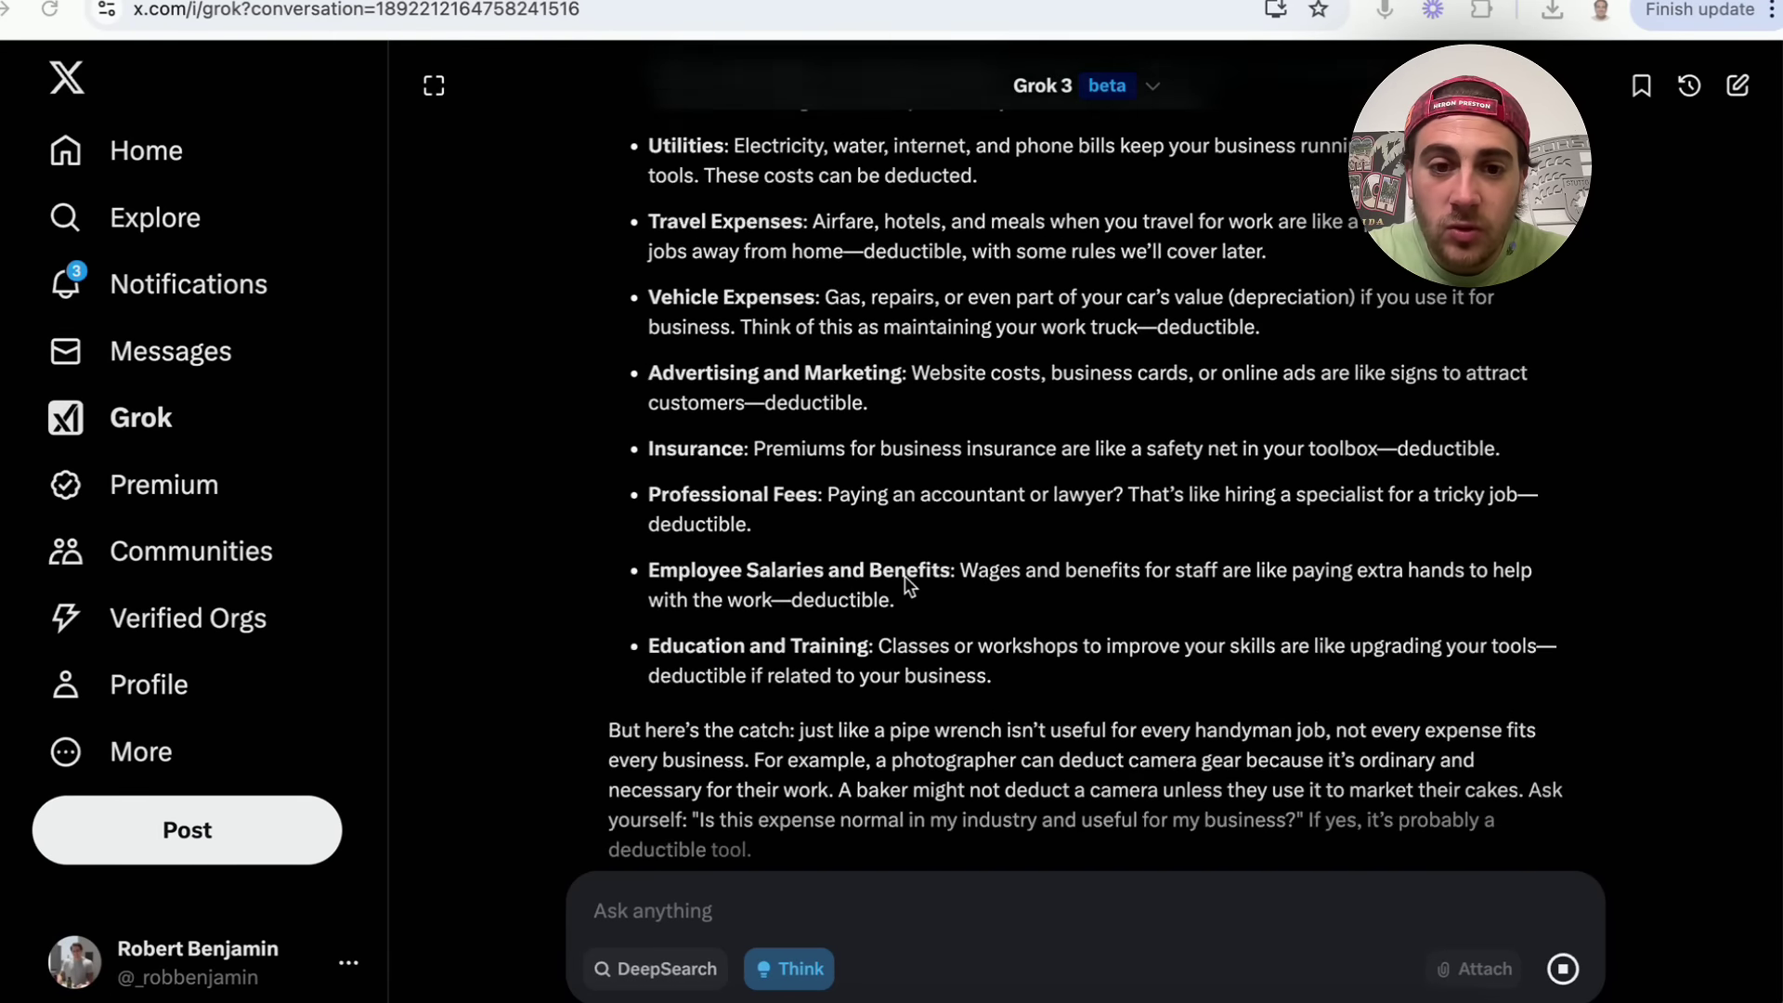
- Read through the step-by-step tax deduction guide, including deductible expenses, rules, documentation, claiming deductions, and the bonus tips
{"action": "scroll", "coordinate": [884, 209], "scroll_direction": "up", "scroll_amount": 2}
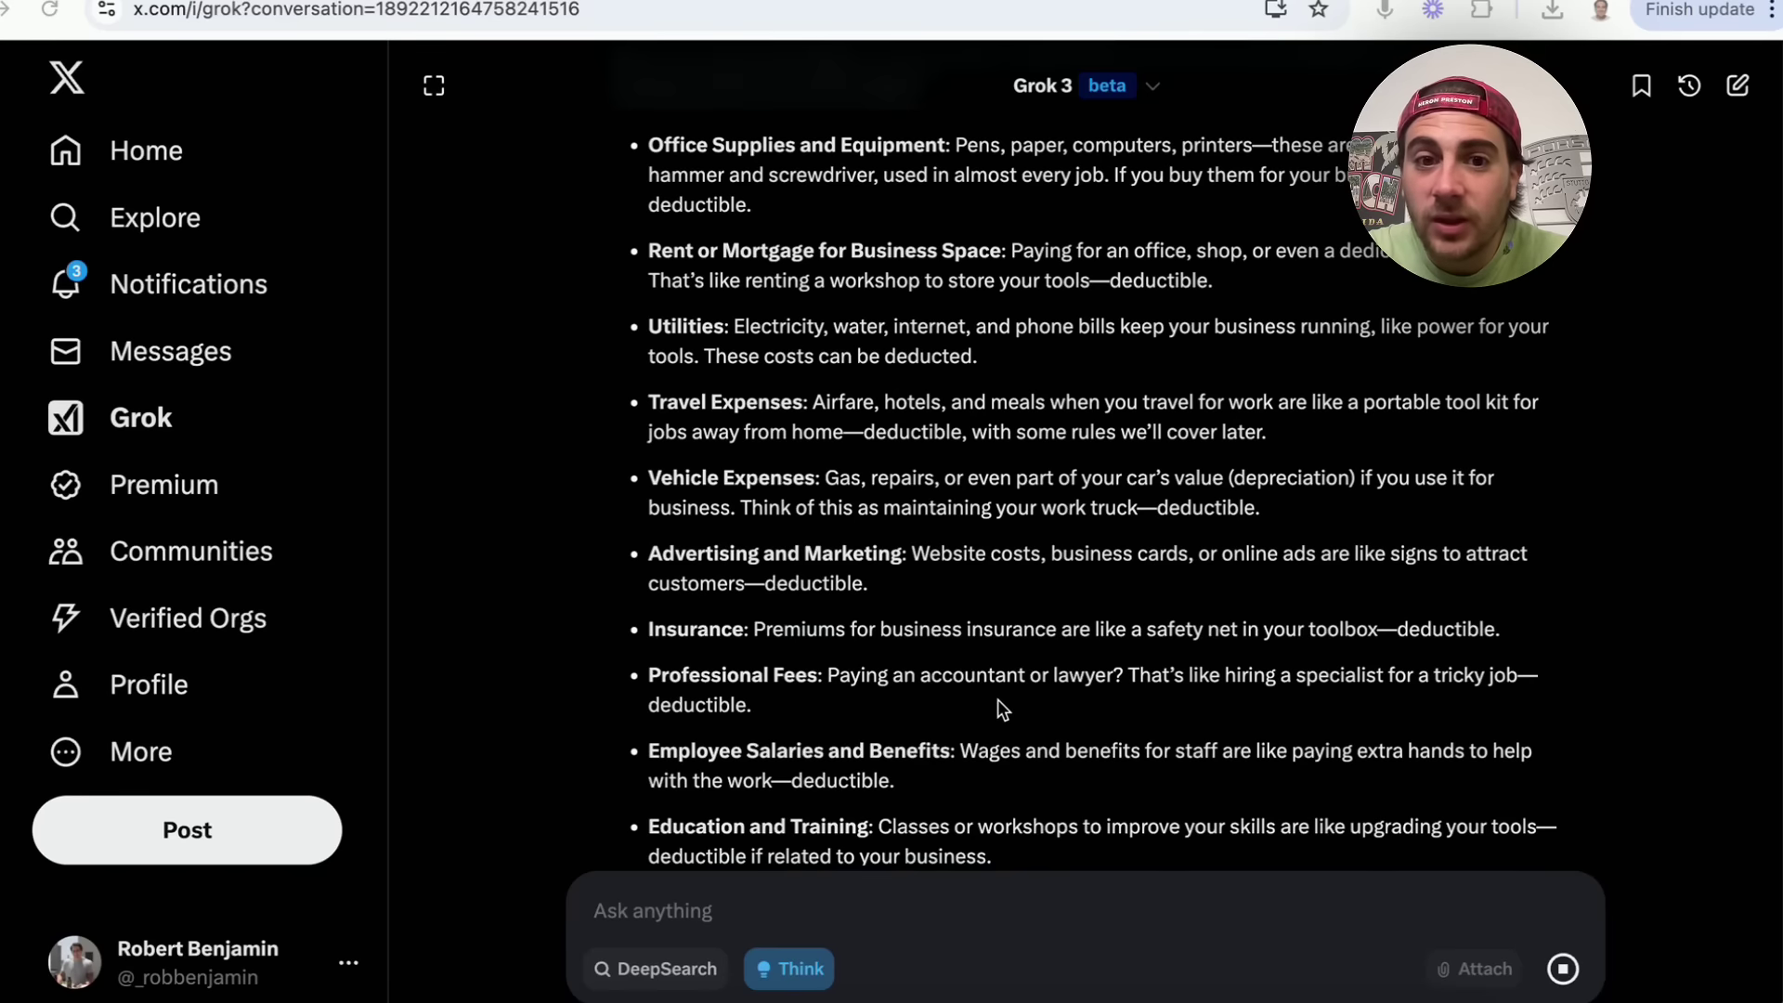
{"action": "scroll", "coordinate": [891, 545], "scroll_direction": "down", "scroll_amount": 12}
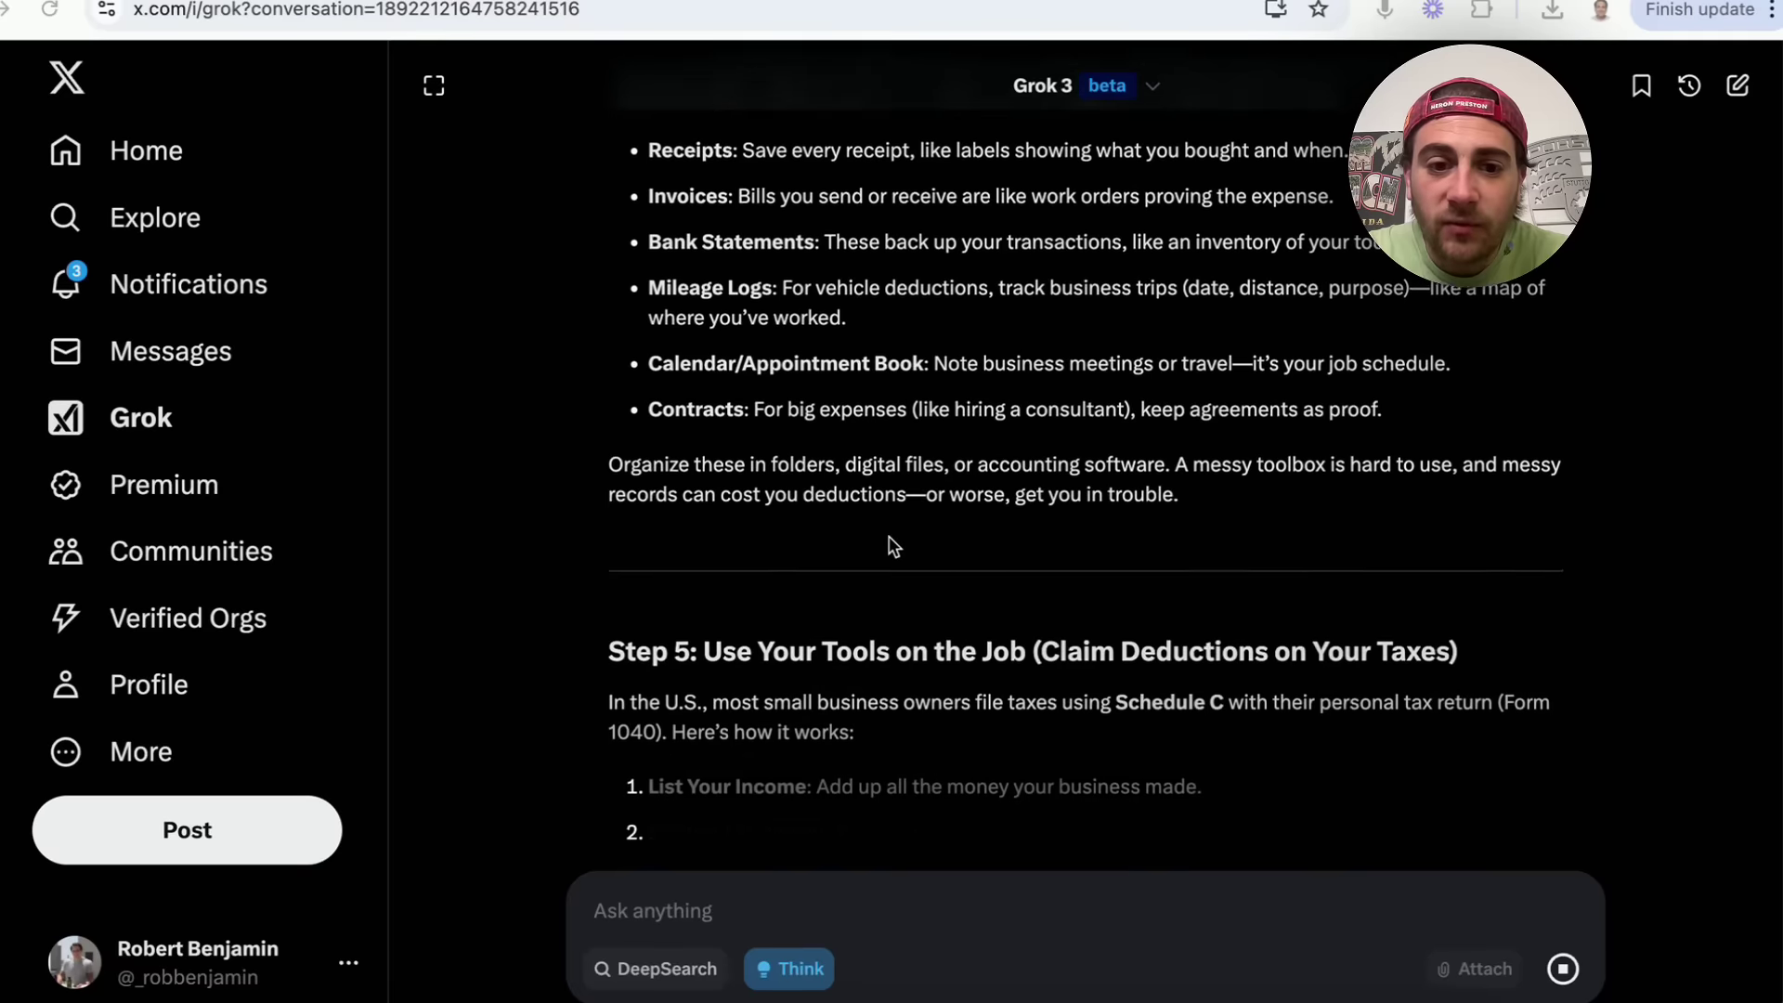
{"action": "scroll", "coordinate": [892, 544], "scroll_direction": "up", "scroll_amount": 15}
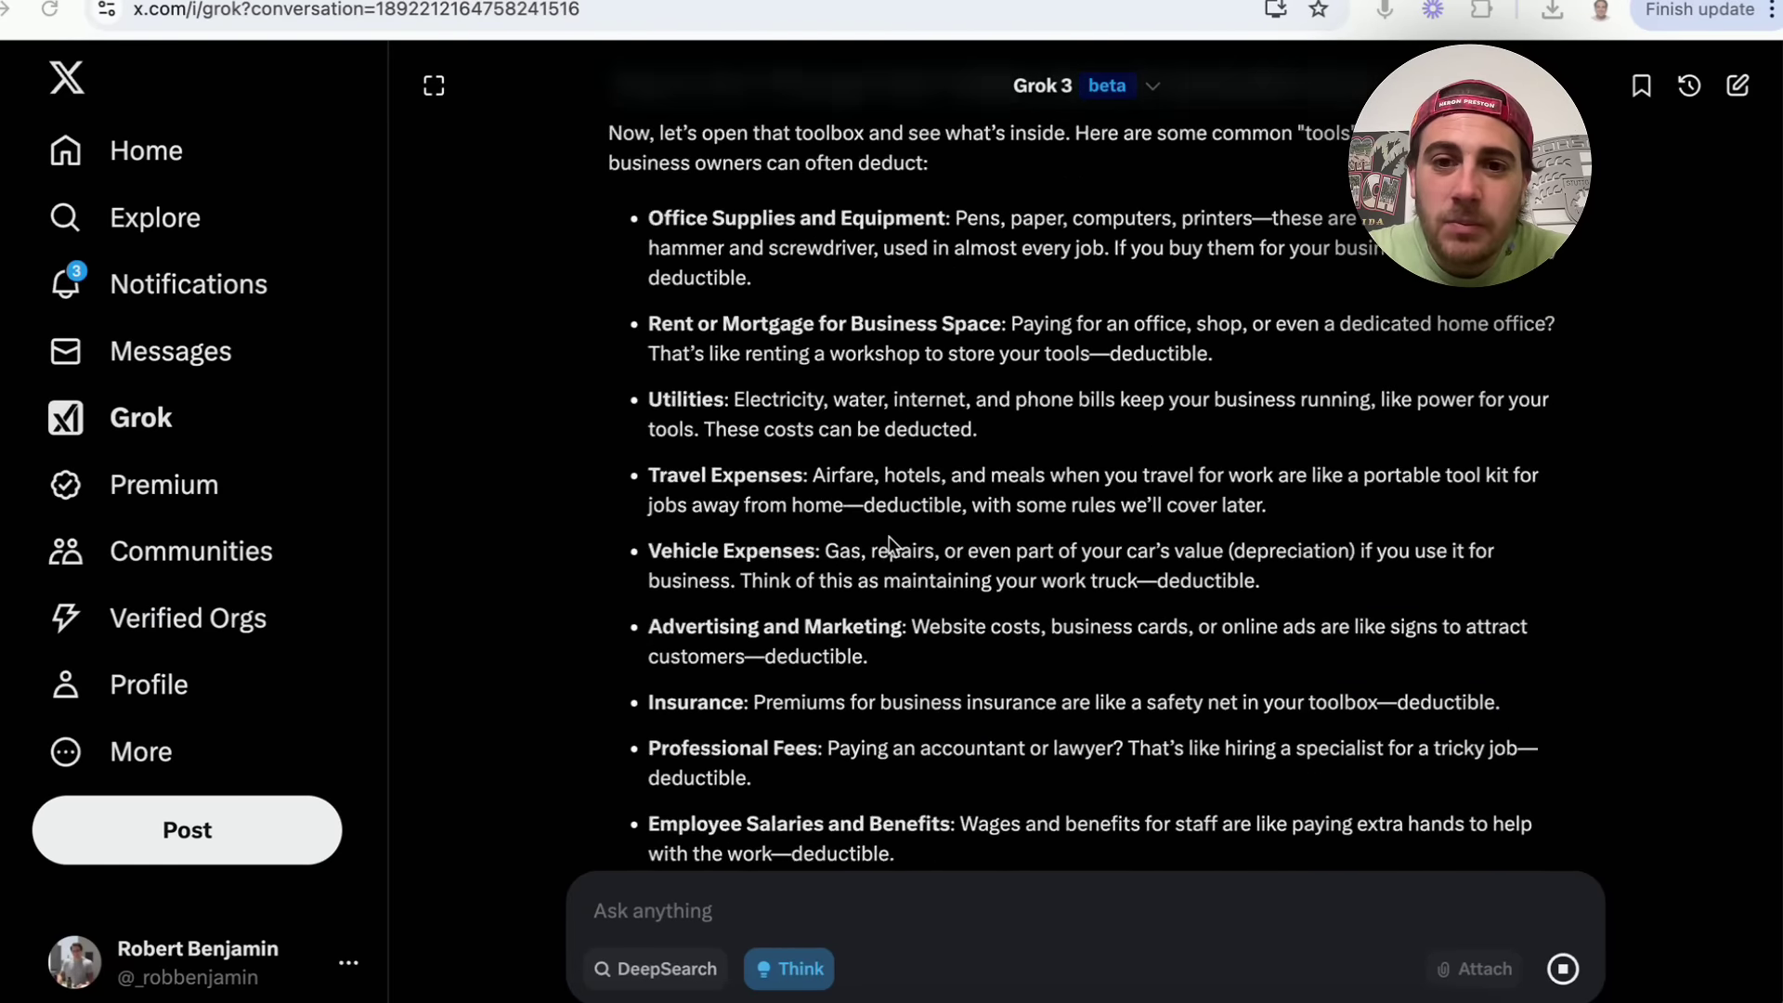
{"action": "scroll", "coordinate": [889, 537], "scroll_direction": "up", "scroll_amount": 13}
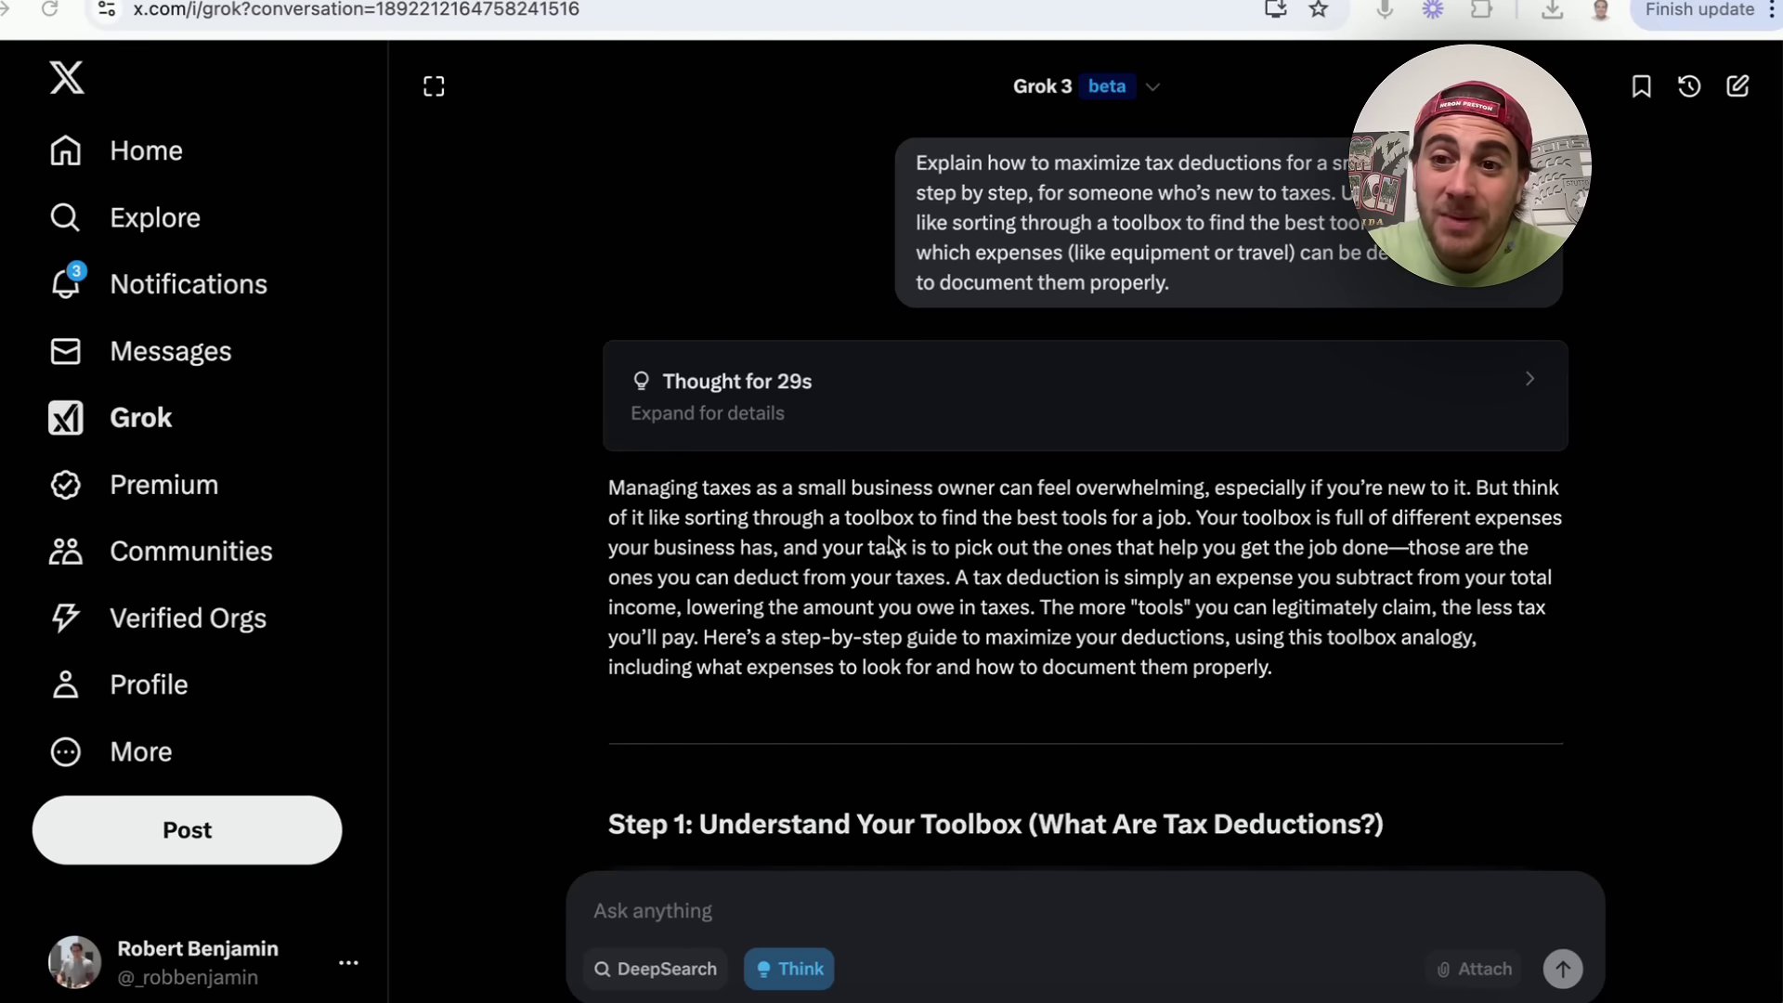
{"action": "scroll", "coordinate": [882, 575], "scroll_direction": "down", "scroll_amount": 15}
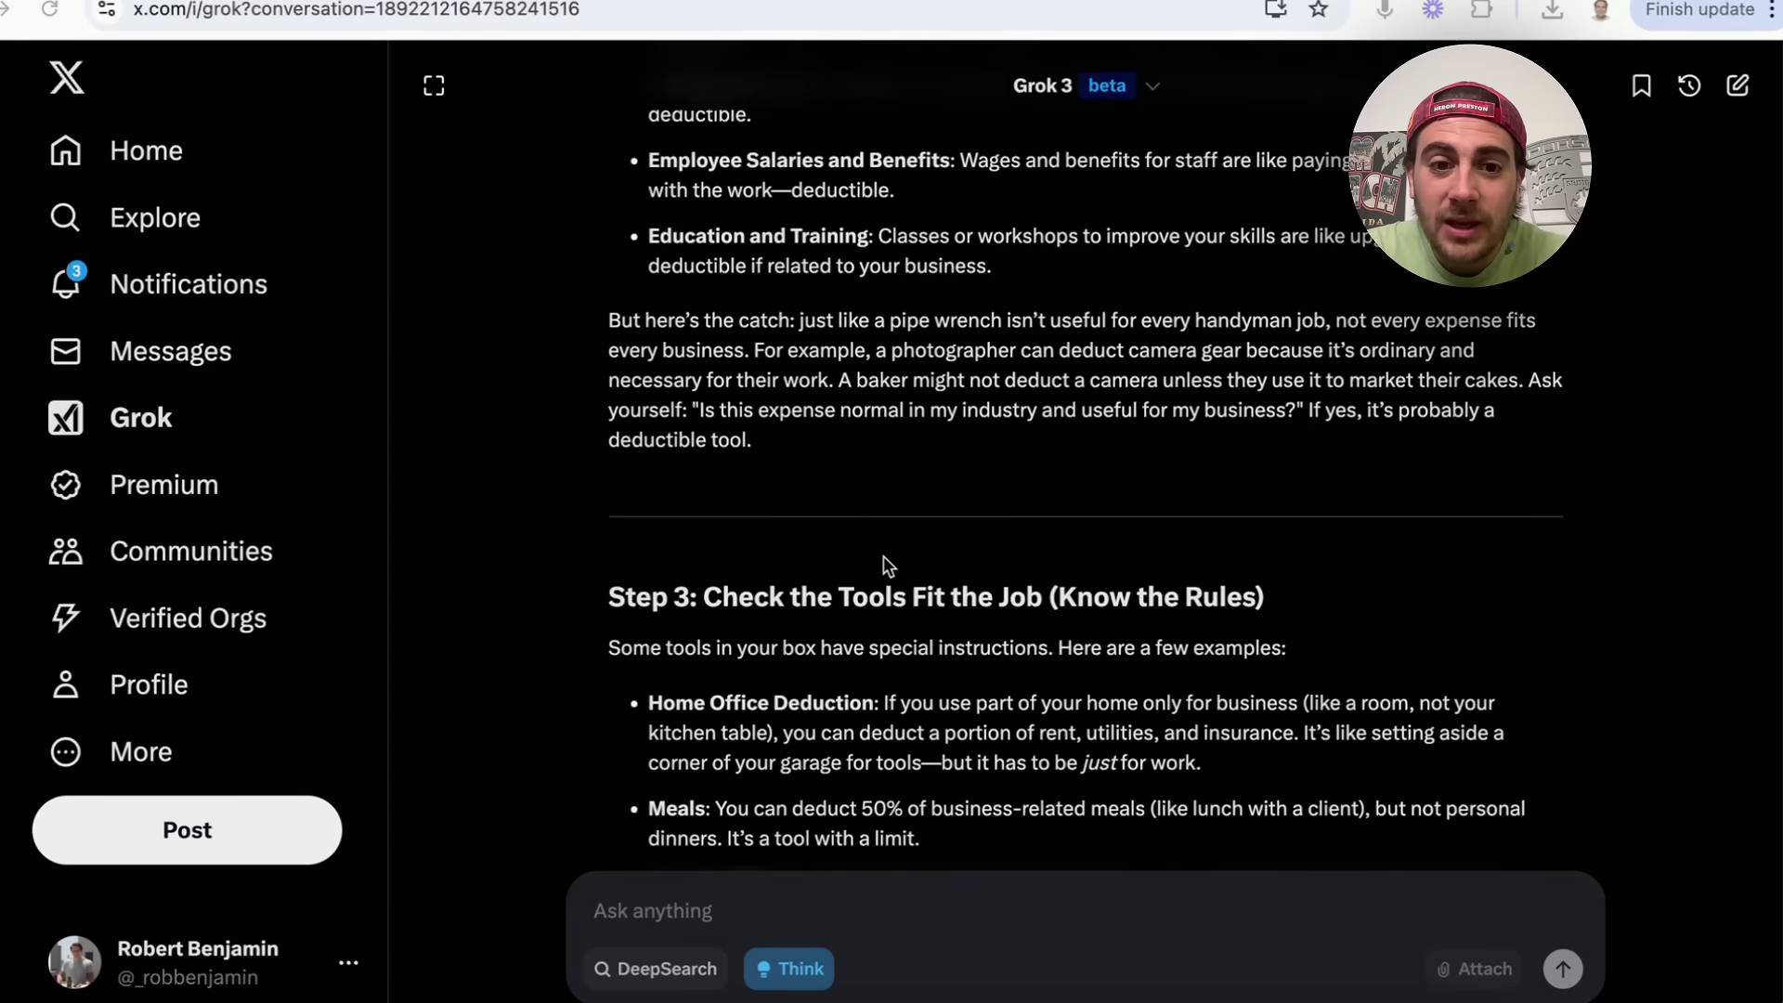
{"action": "scroll", "coordinate": [883, 557], "scroll_direction": "down", "scroll_amount": 5}
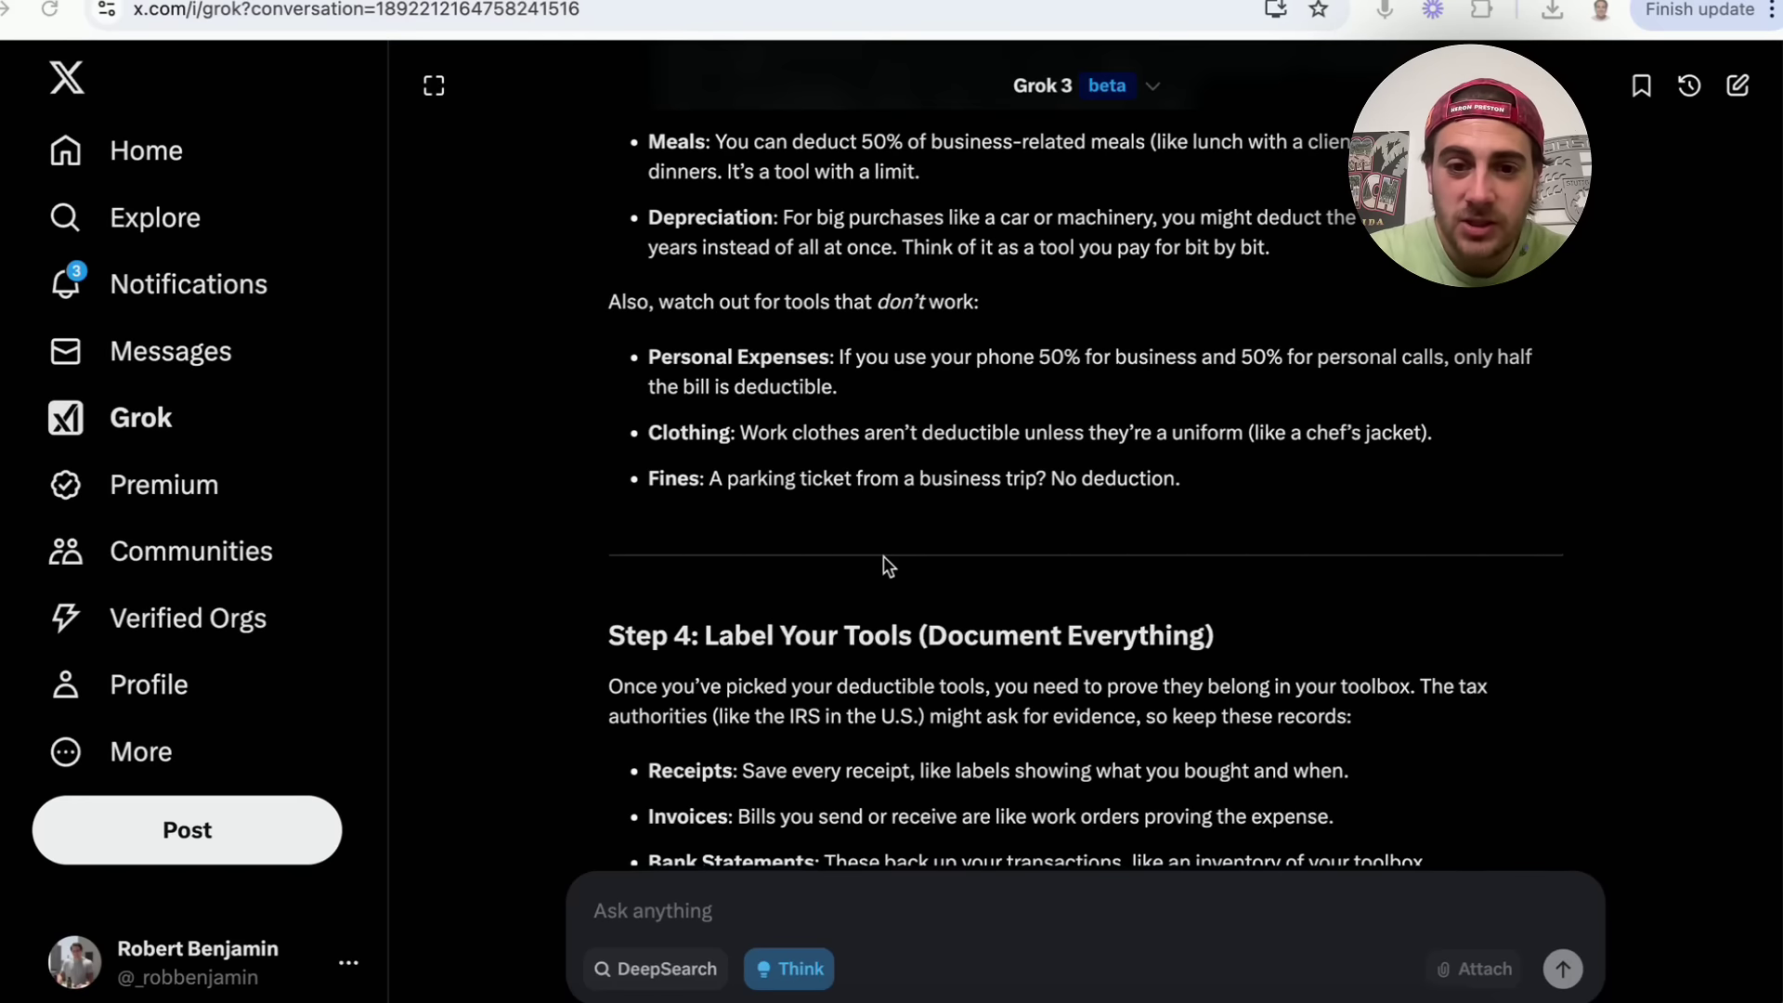
{"action": "scroll", "coordinate": [884, 556], "scroll_direction": "down", "scroll_amount": 10}
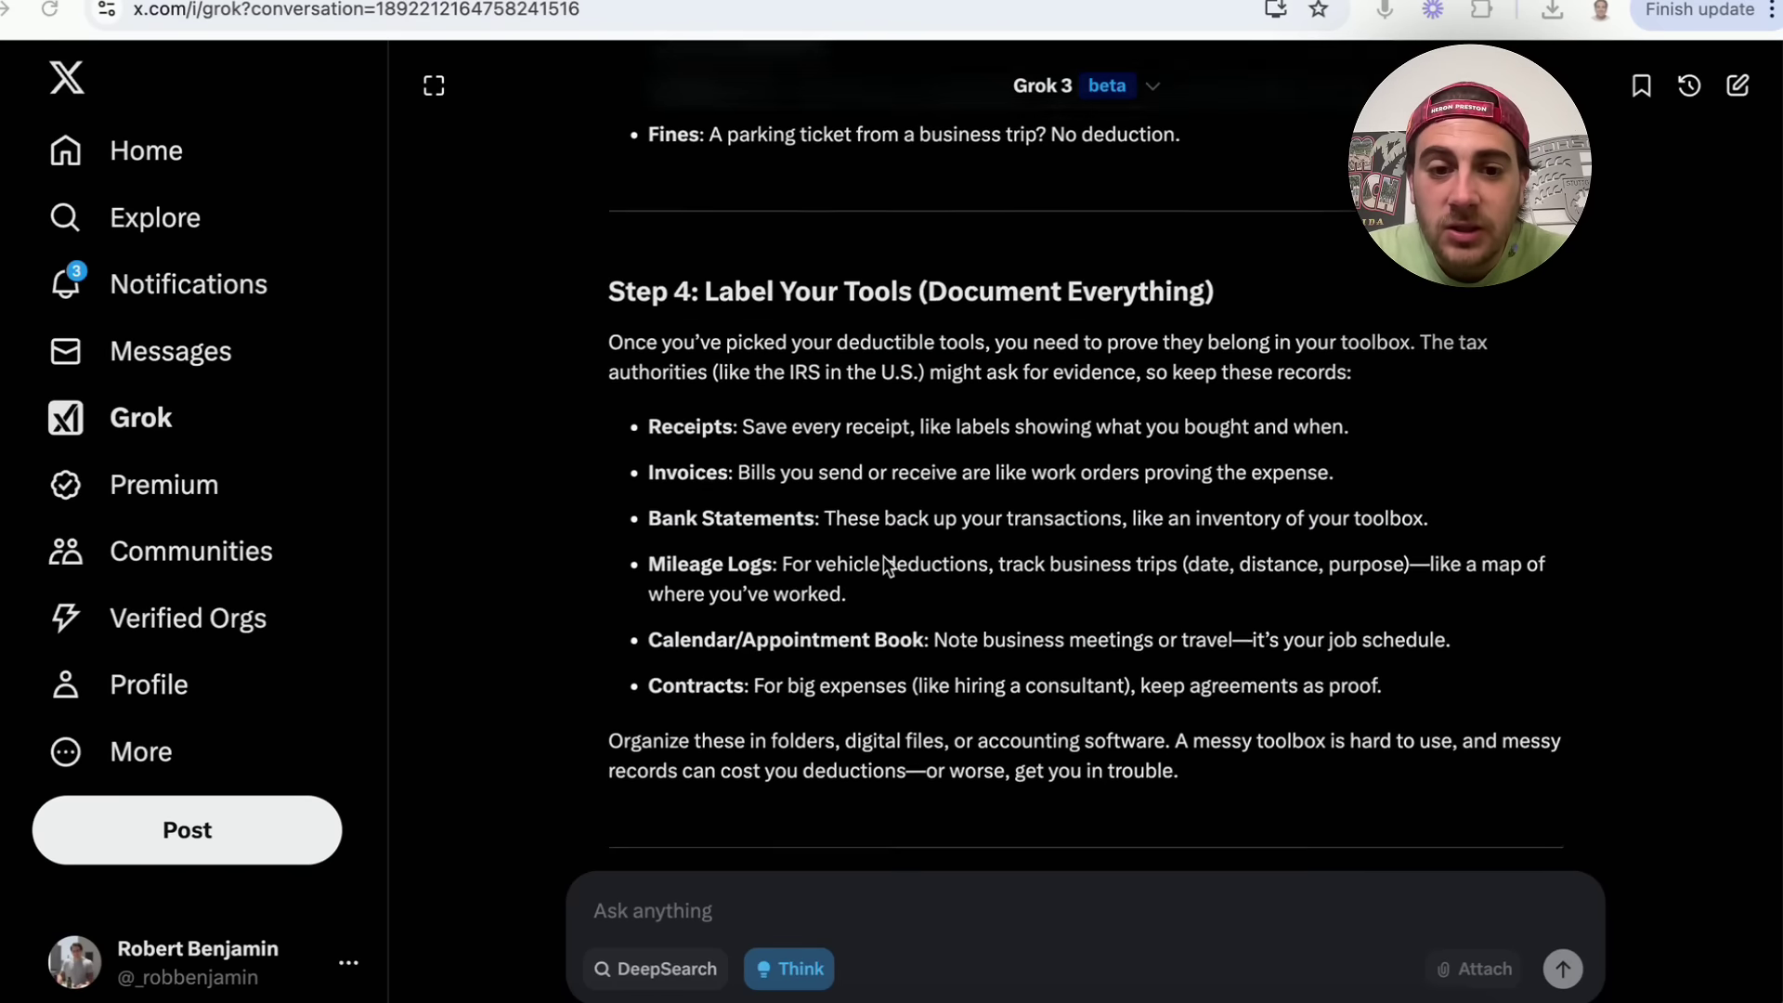
{"action": "scroll", "coordinate": [883, 555], "scroll_direction": "down", "scroll_amount": 1}
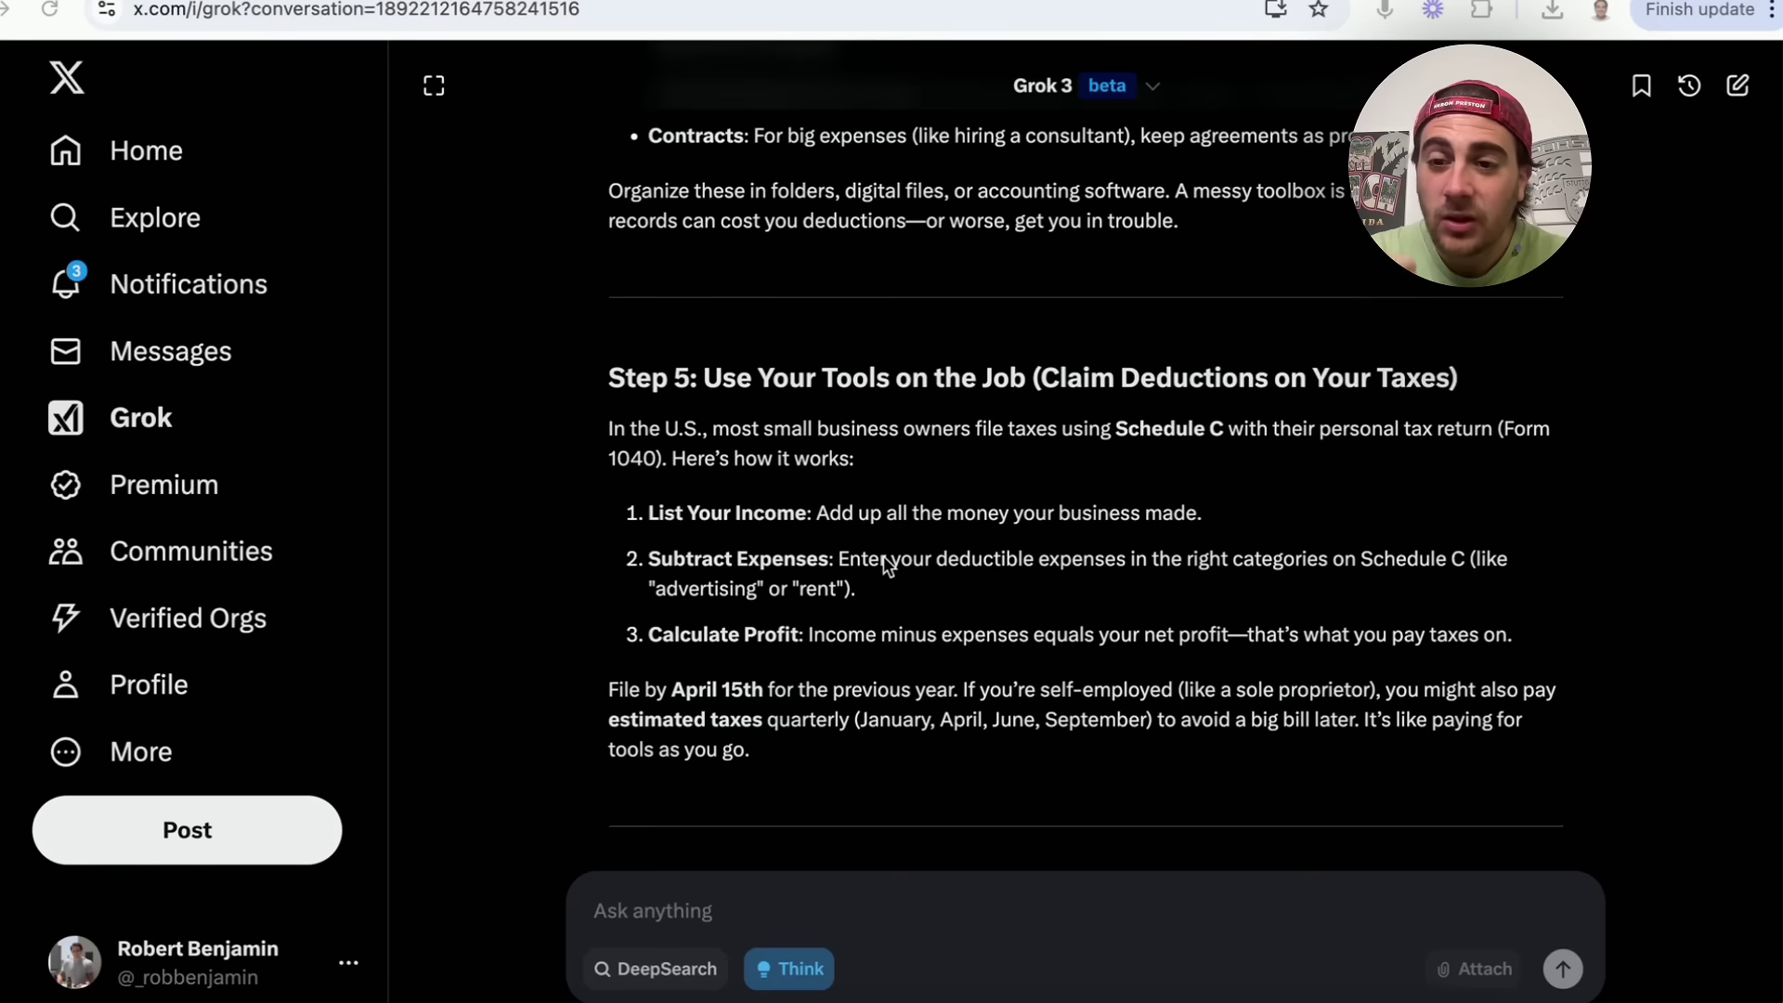
{"action": "scroll", "coordinate": [883, 556], "scroll_direction": "down", "scroll_amount": 10}
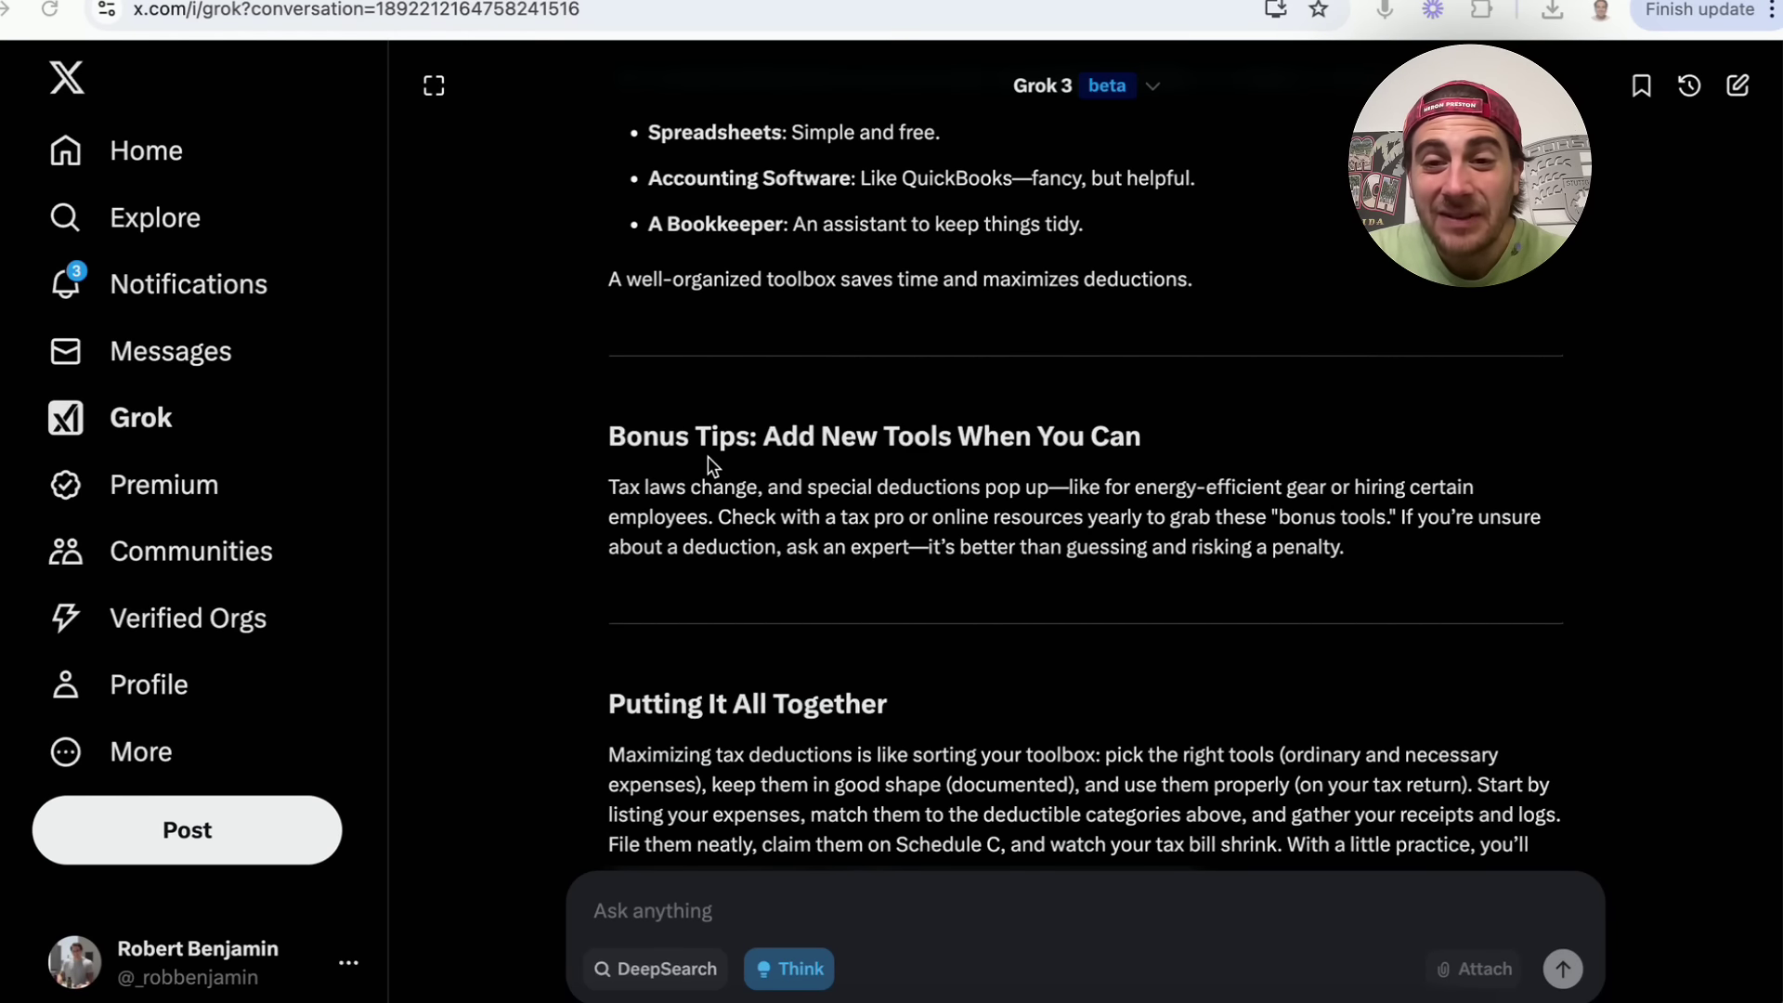
- Ask Grok as a follow-up how much of a $250,000 g-wagon bought in 2024 could be written off with accelerated depreciation
{"action": "scroll", "coordinate": [708, 457], "scroll_direction": "down", "scroll_amount": 5}
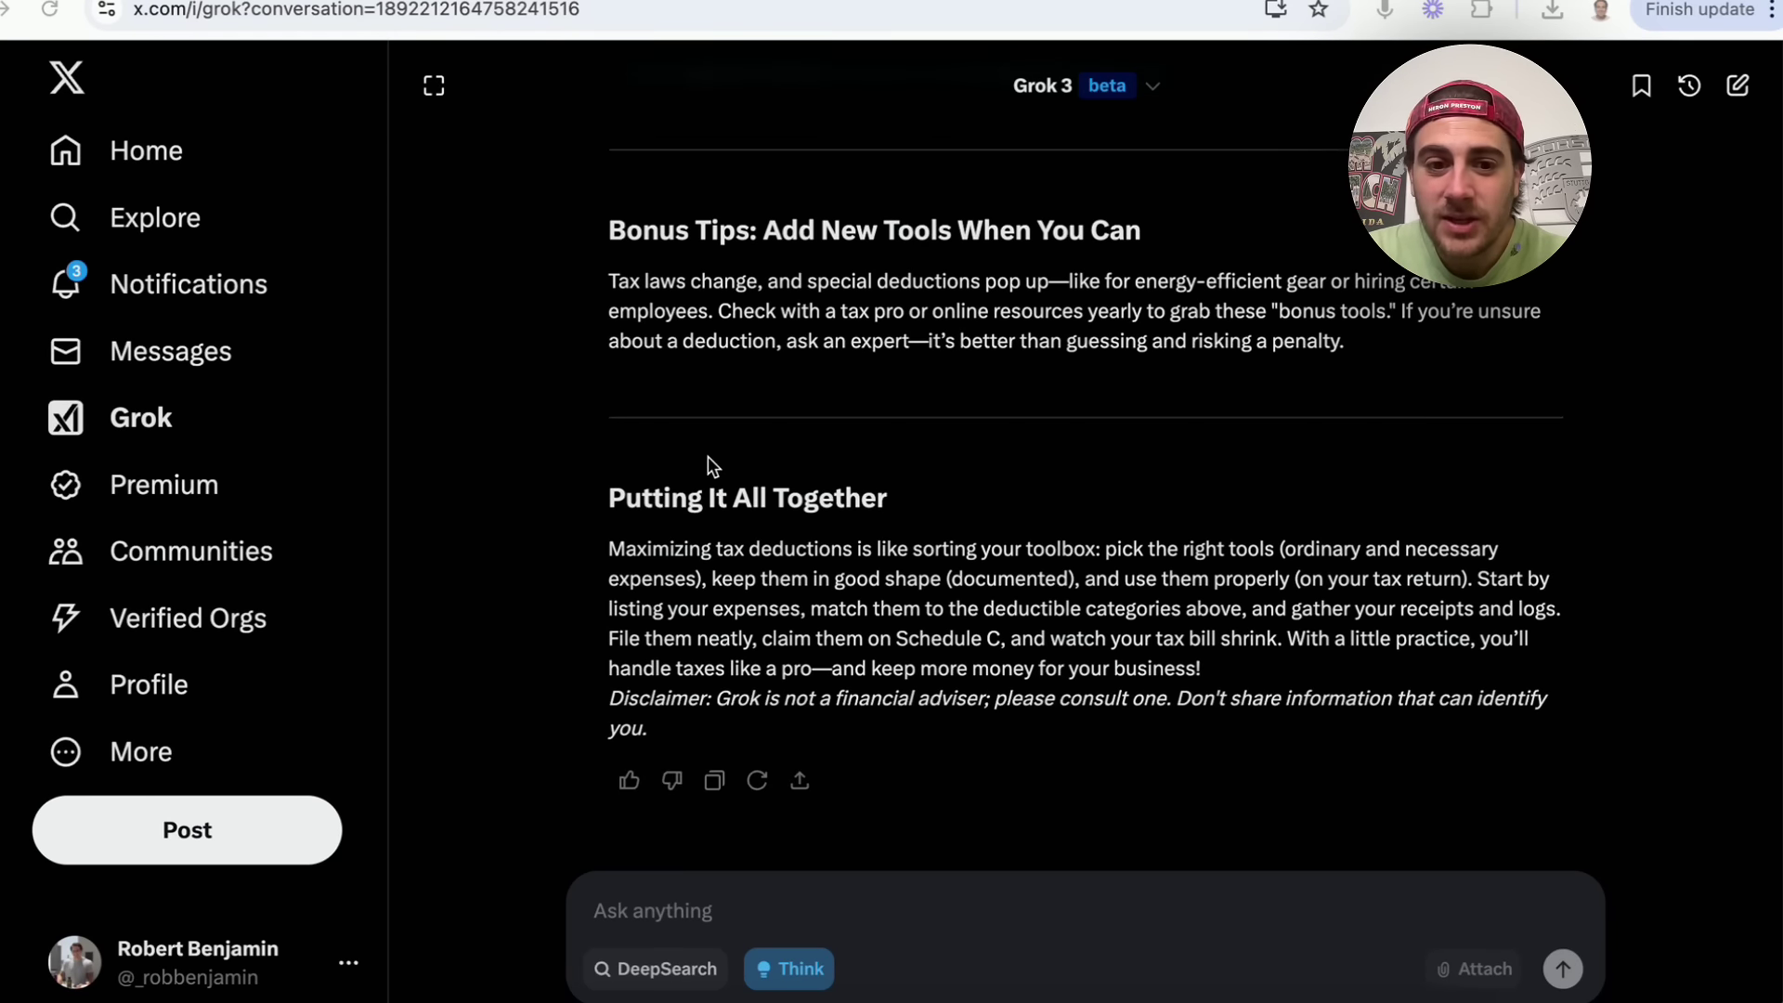
{"action": "left_click", "coordinate": [688, 911]}
{"action": "type", "text": "In"}
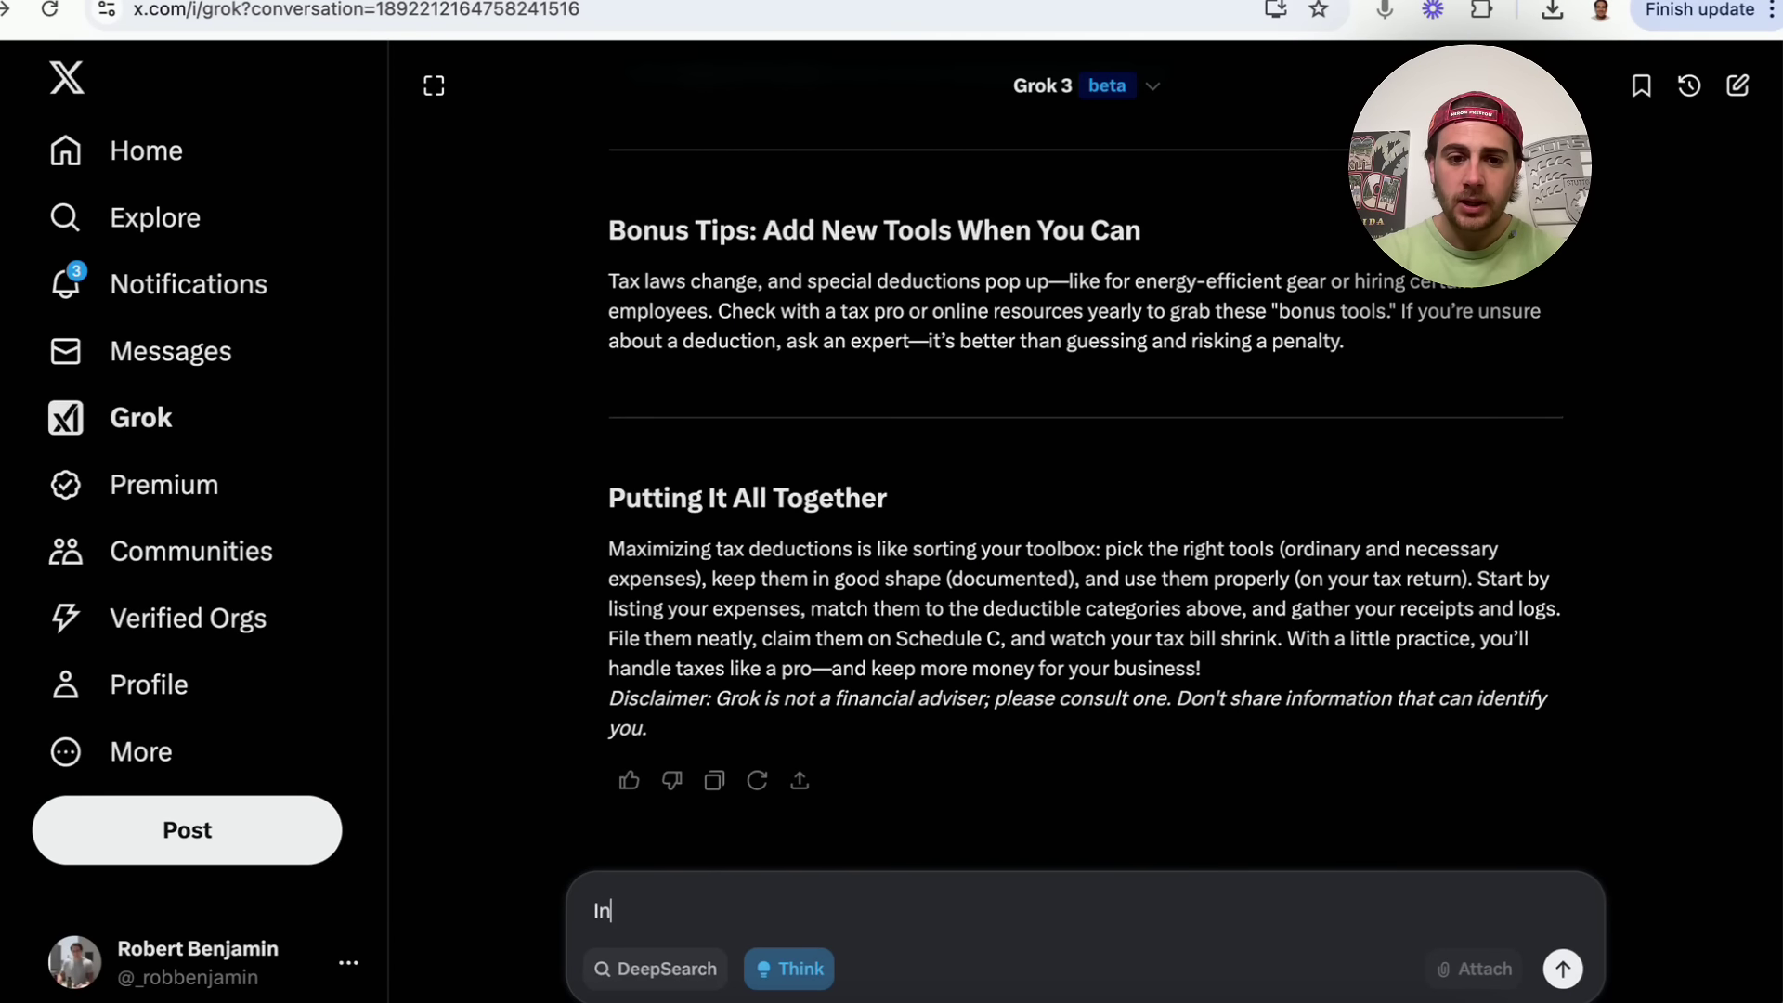
{"action": "type", "text": " 2024 how much of"}
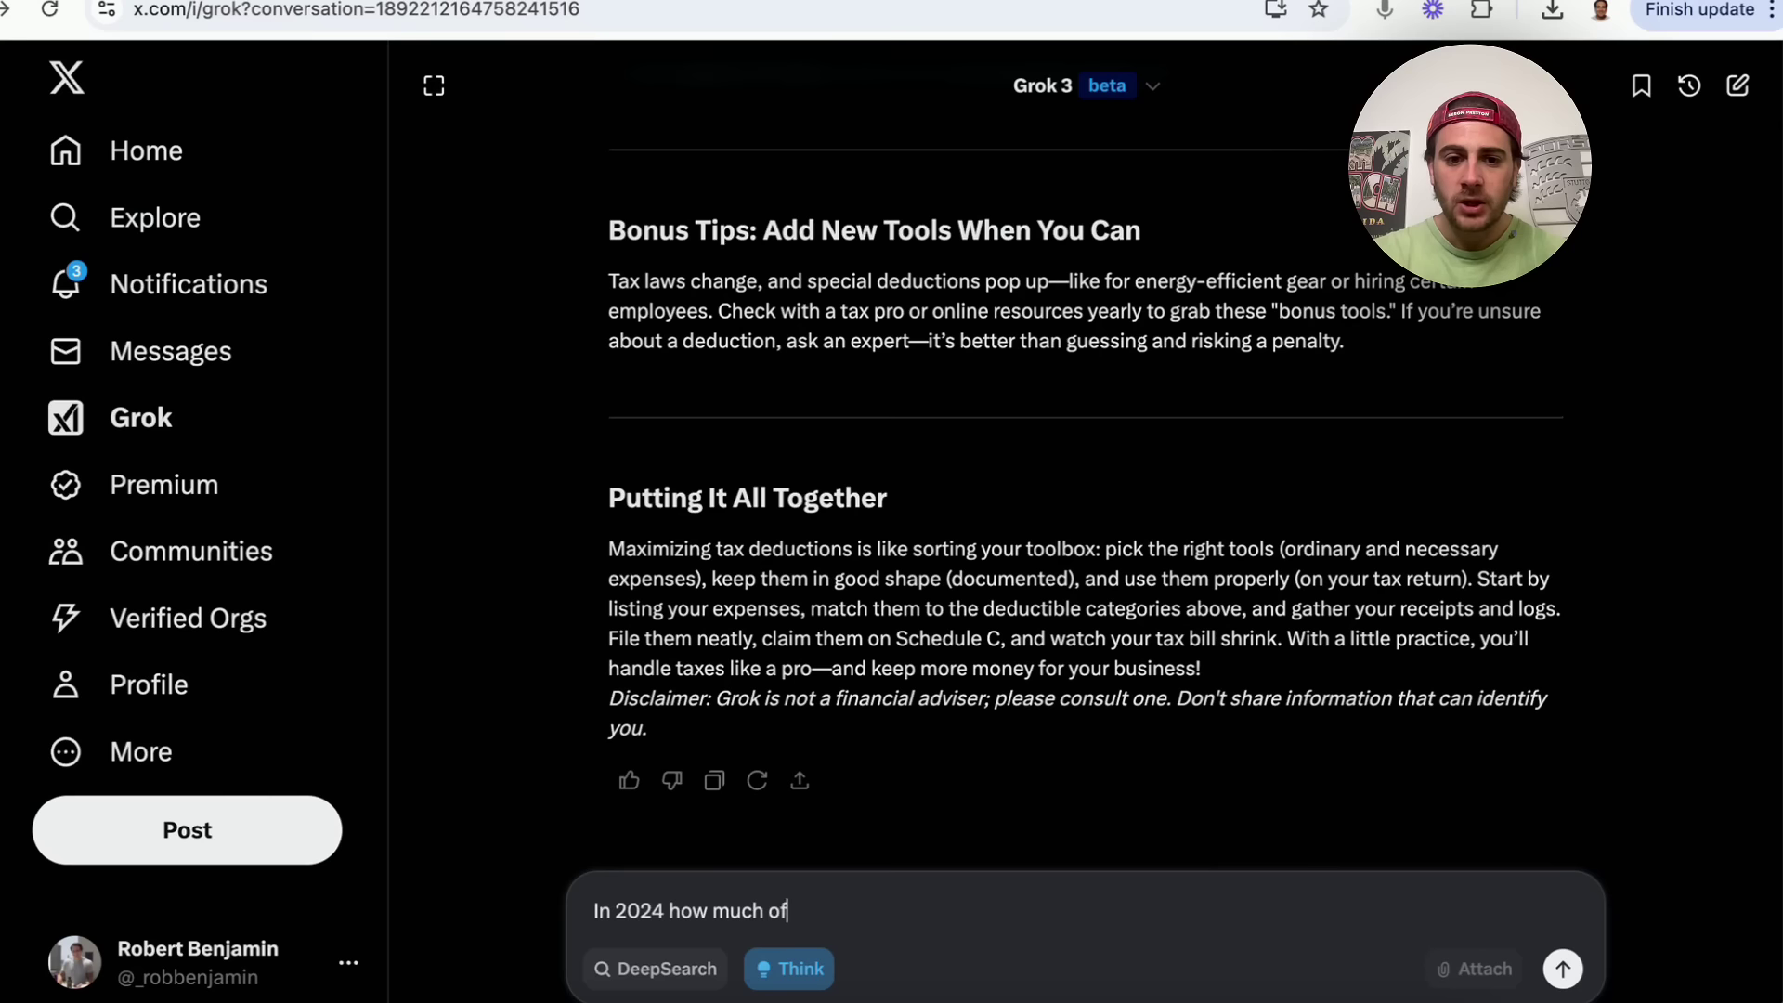
{"action": "type", "text": " my g-wagon could I write off if I bought it in that year - I paid 2"}
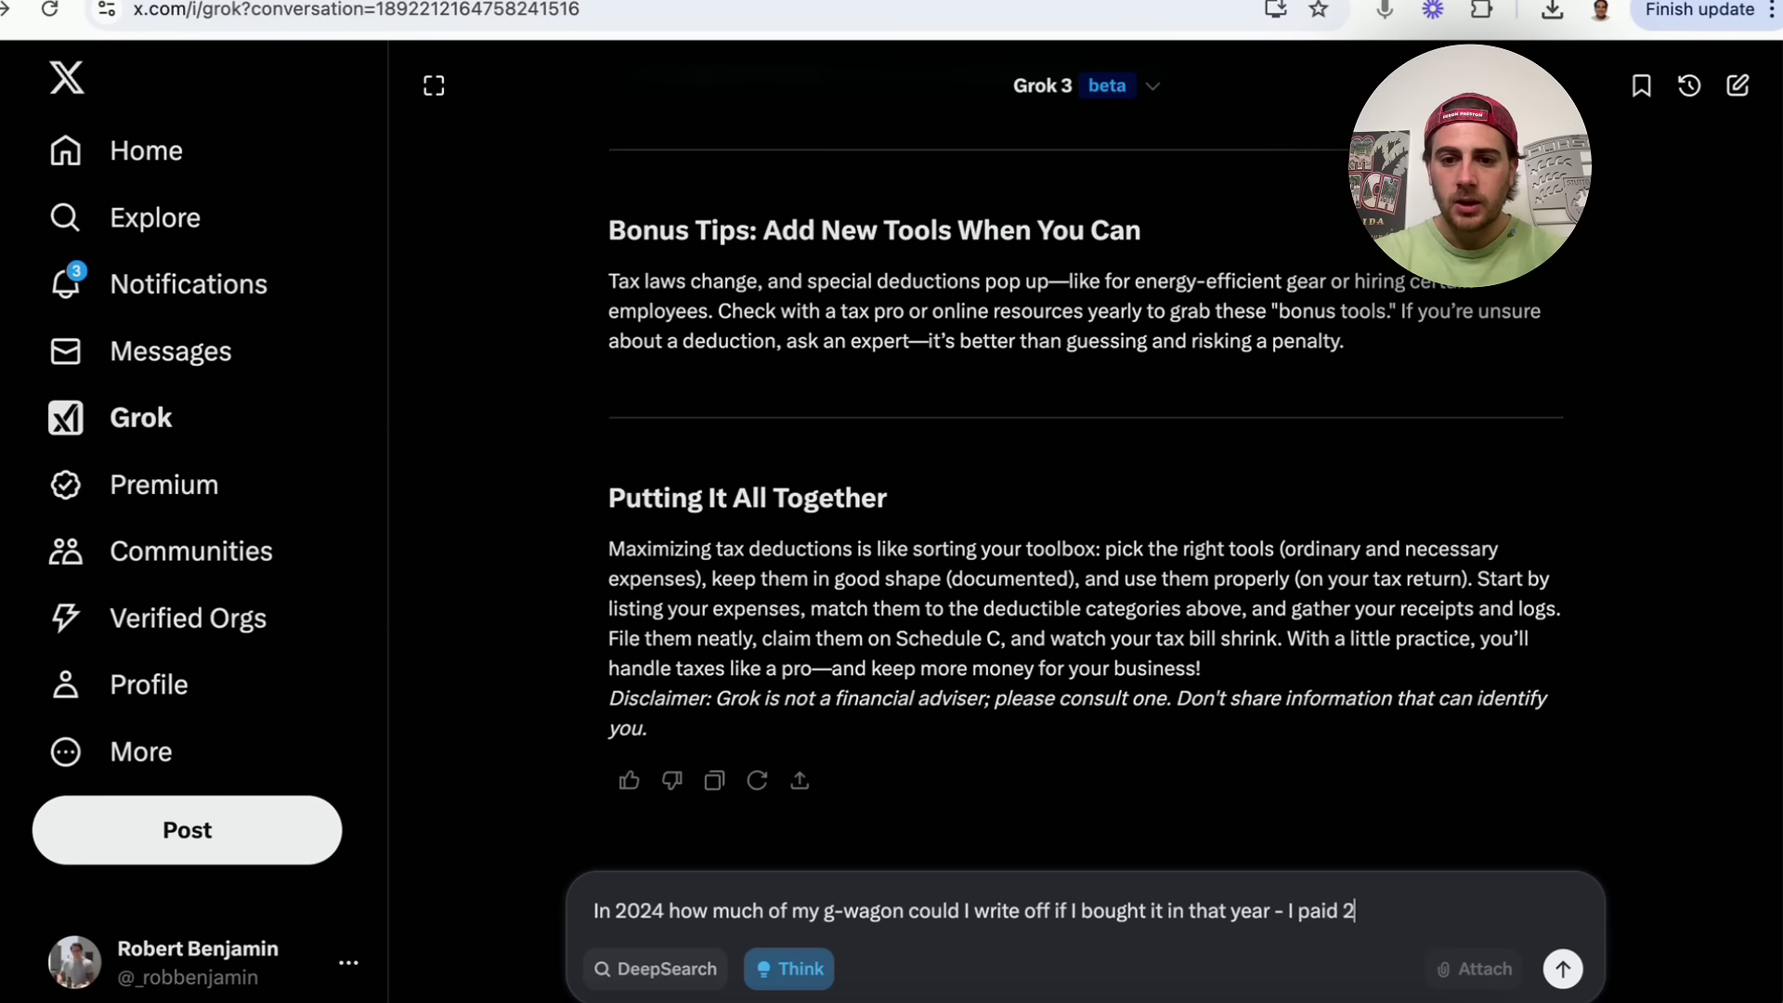
{"action": "key", "text": "BackSpace"}
{"action": "type", "text": "$250"}
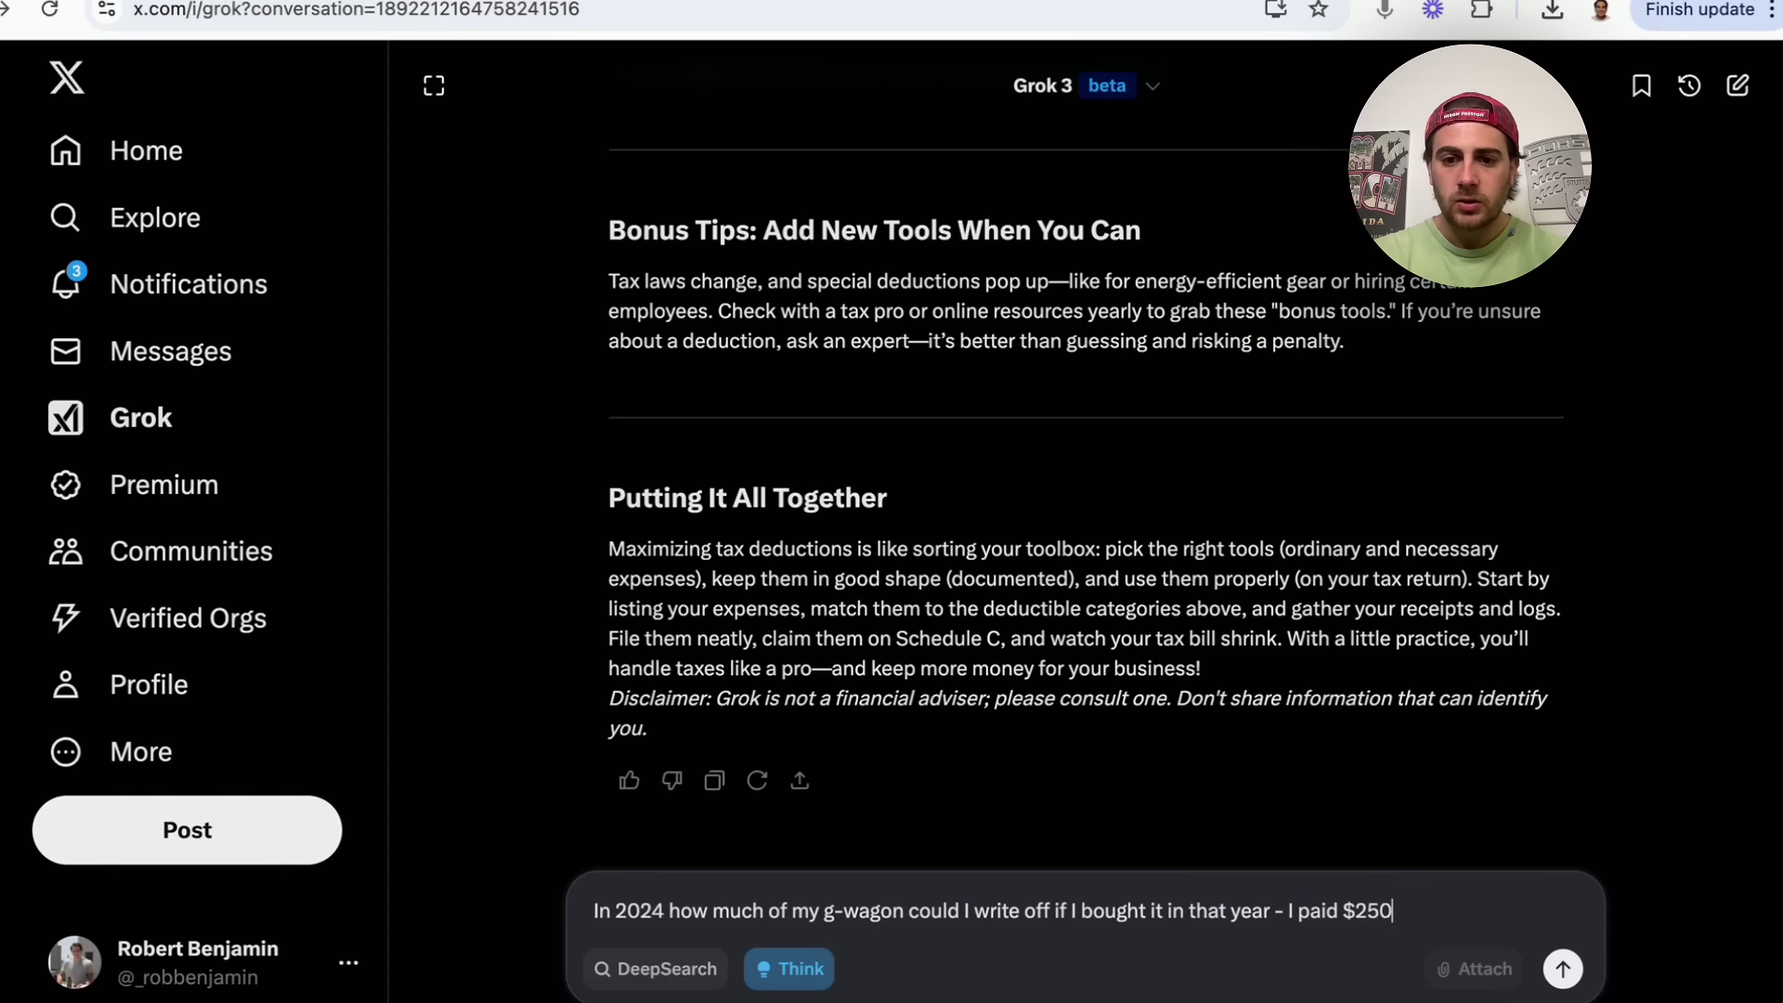
{"action": "type", "text": ",000 for it and I"}
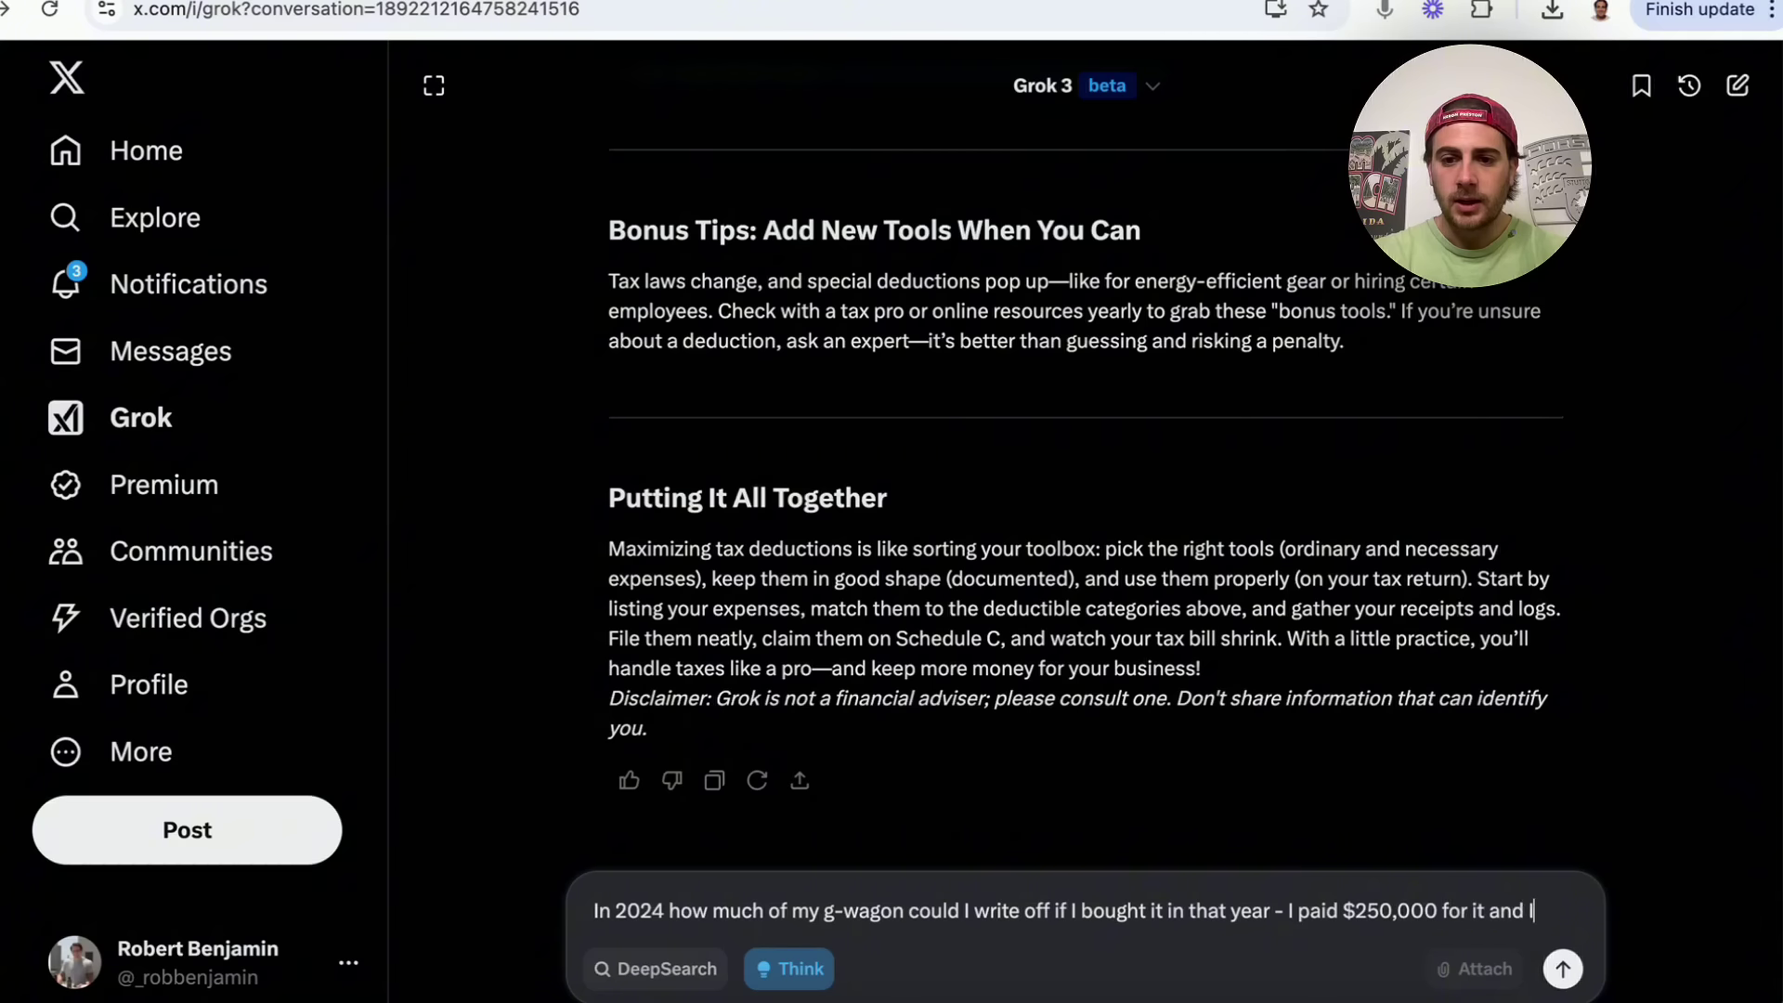
{"action": "type", "text": " want to"}
{"action": "type", "text": " accelerate t"}
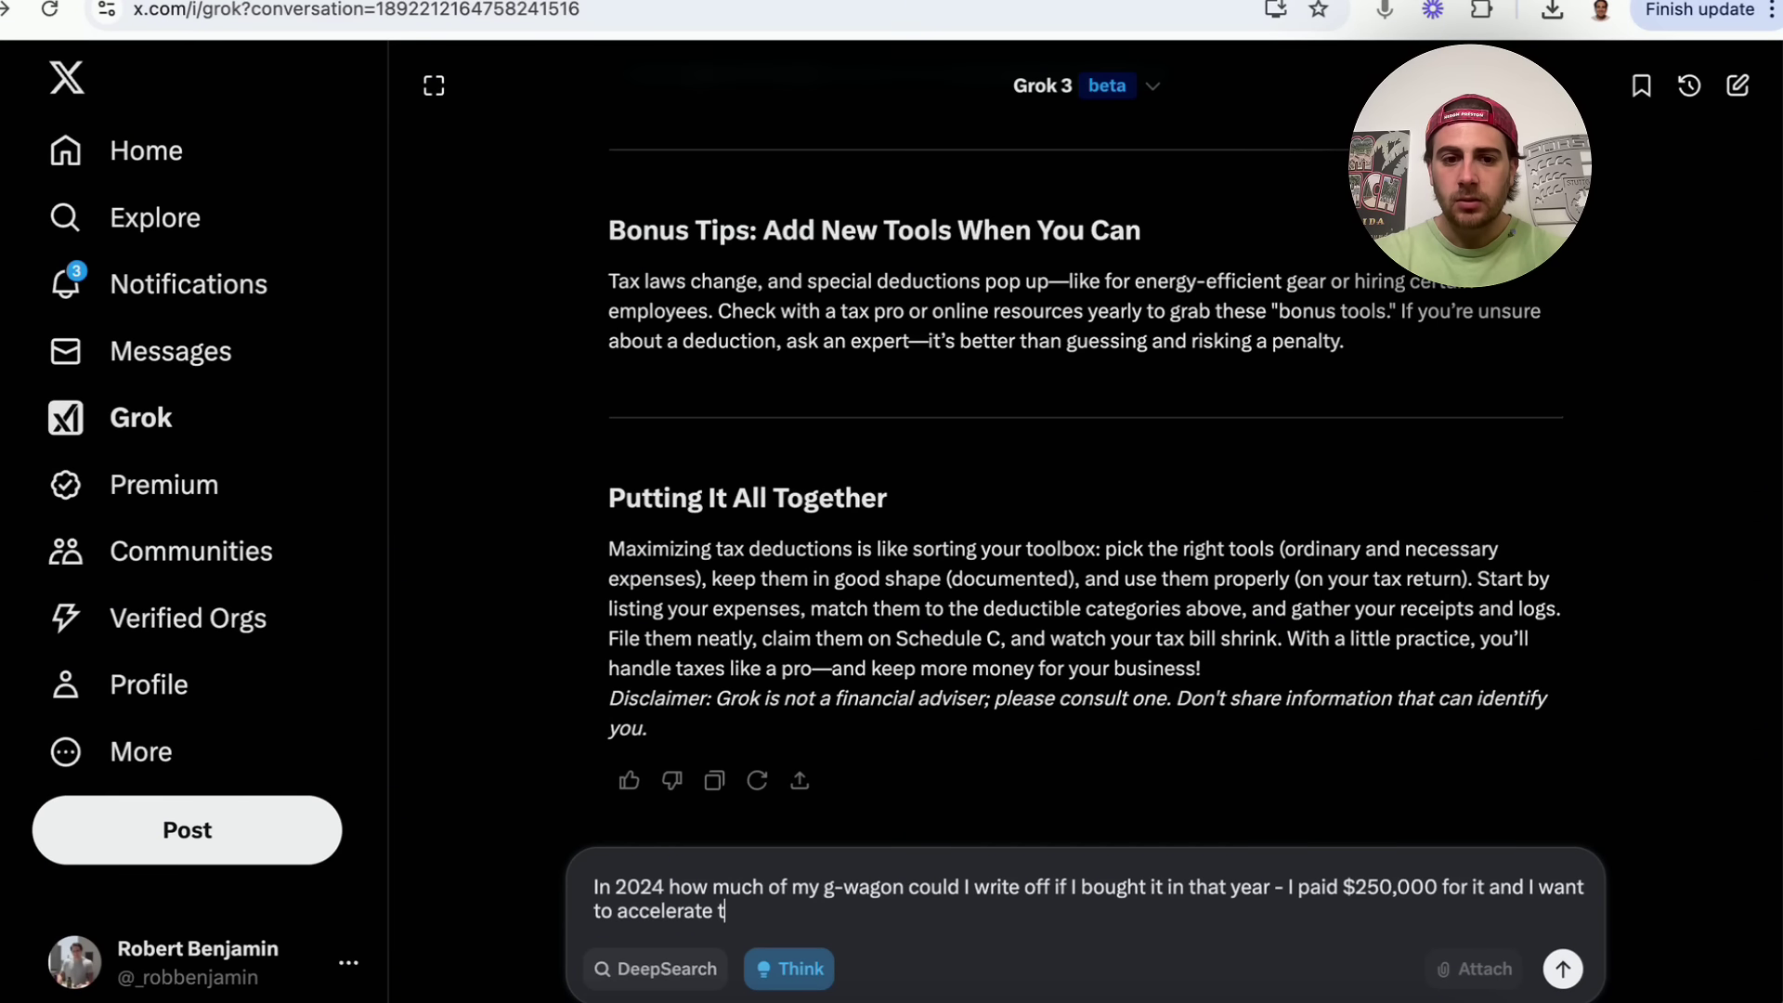
{"action": "type", "text": "he deprecration"}
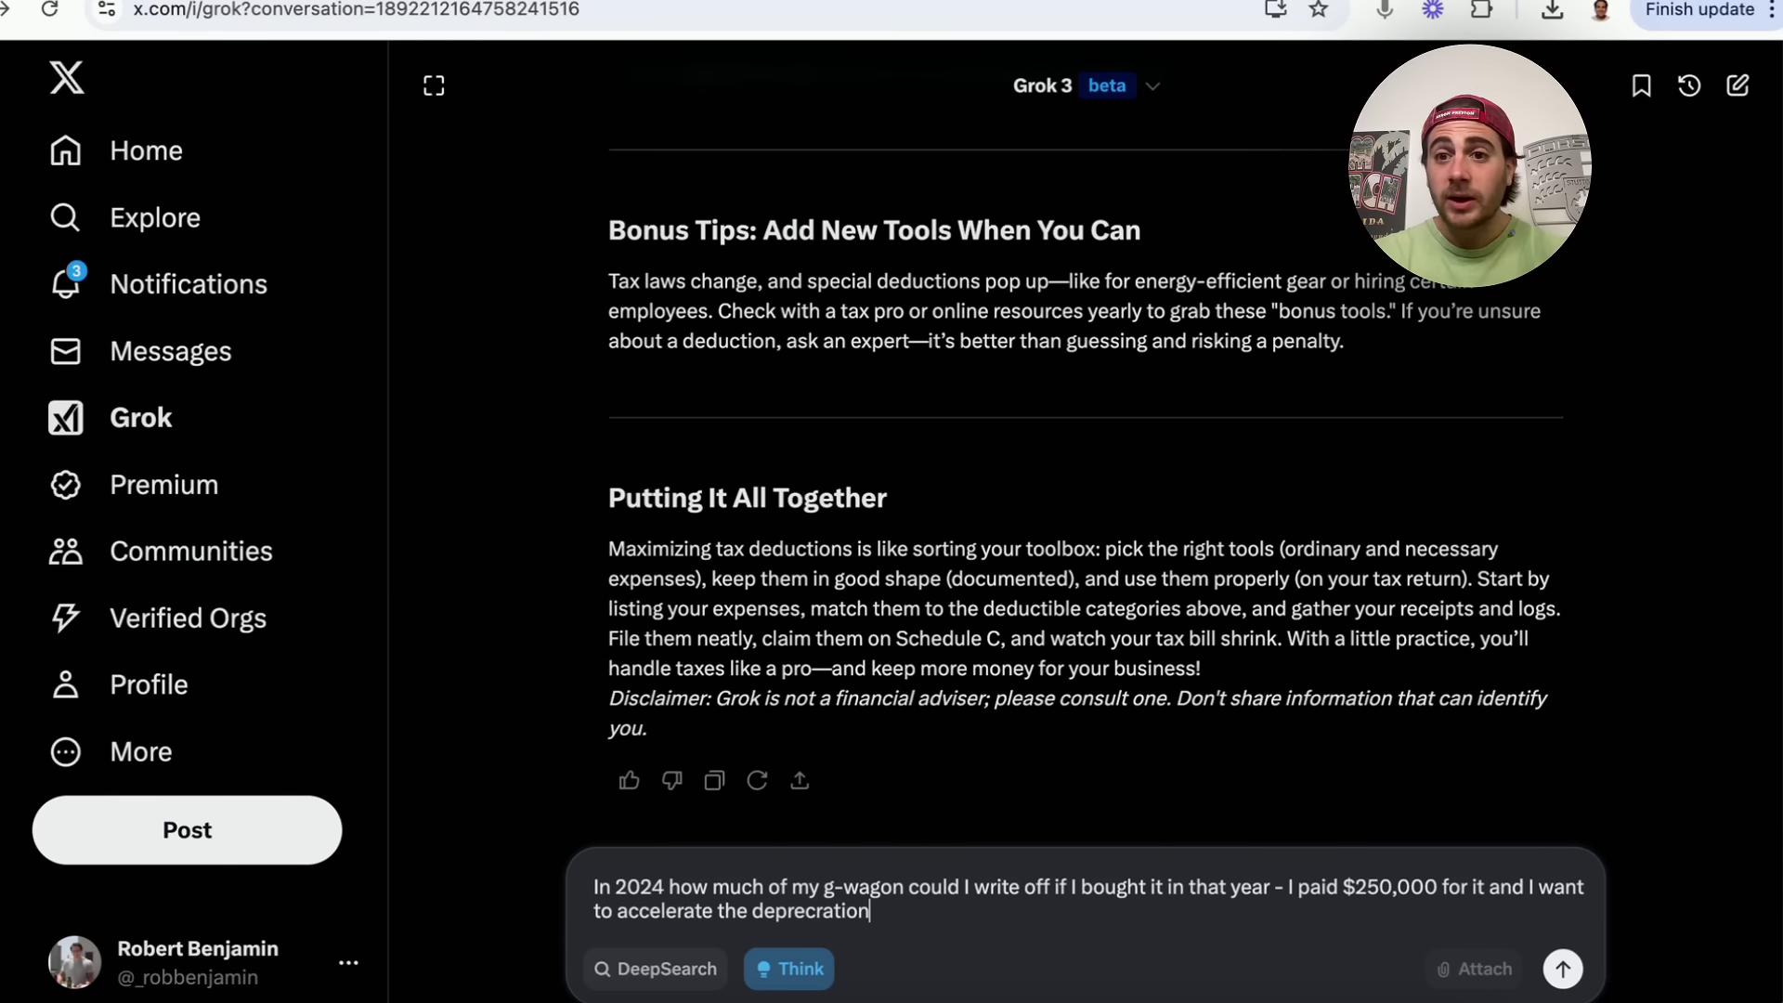
{"action": "key", "text": "Return"}
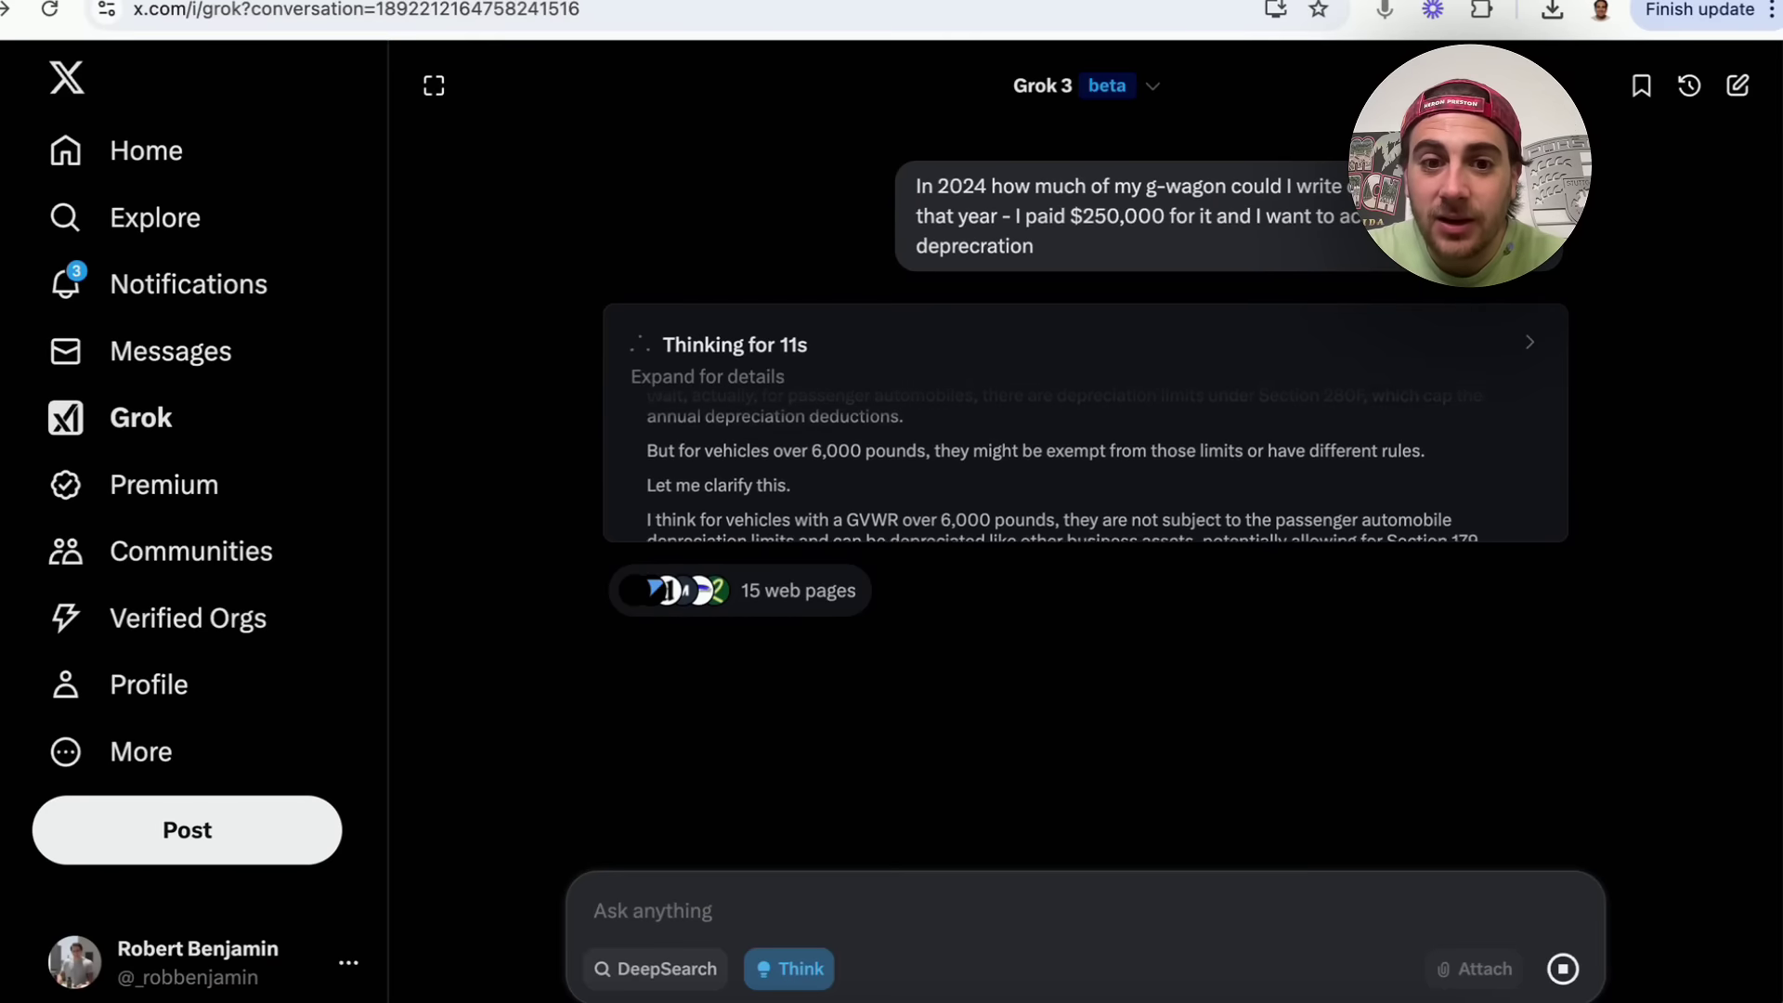
- Read the G-Wagon write-off answer, covering bonus depreciation, the first-year total, the alternative approach, key assumptions, and the conclusion
{"action": "scroll", "coordinate": [914, 459], "scroll_direction": "up", "scroll_amount": 4}
{"action": "scroll", "coordinate": [913, 459], "scroll_direction": "down", "scroll_amount": 4}
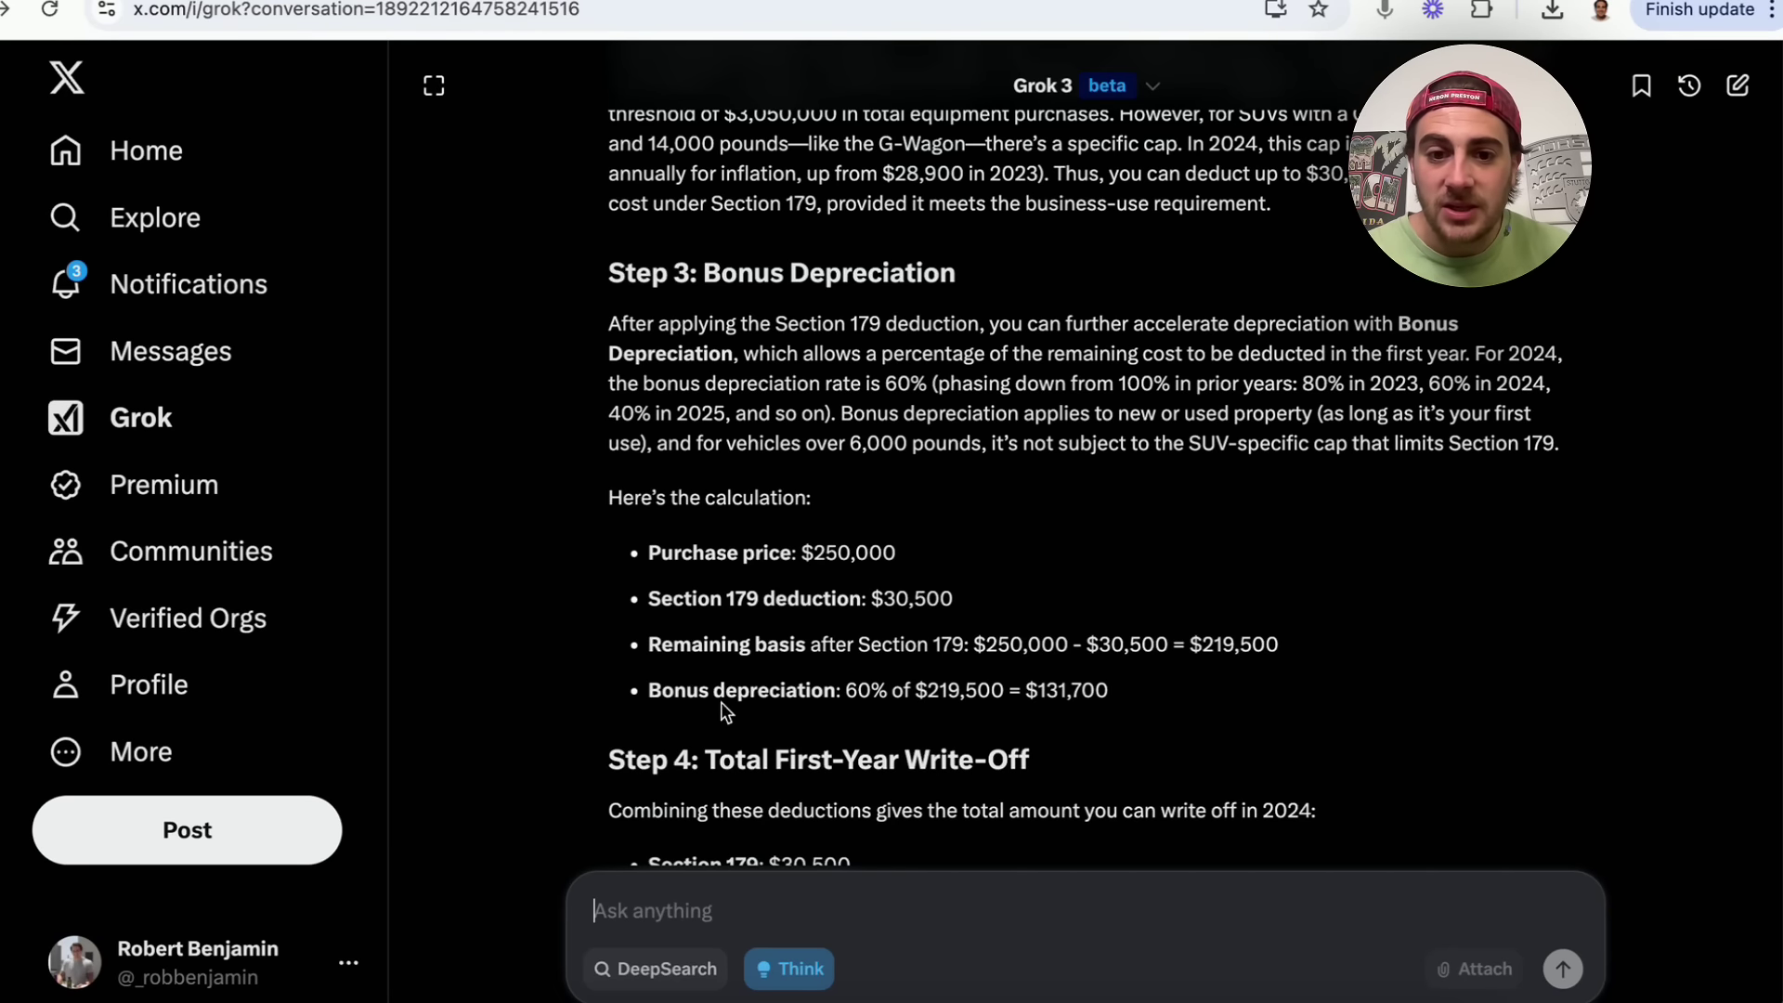
{"action": "scroll", "coordinate": [981, 687], "scroll_direction": "down", "scroll_amount": 3}
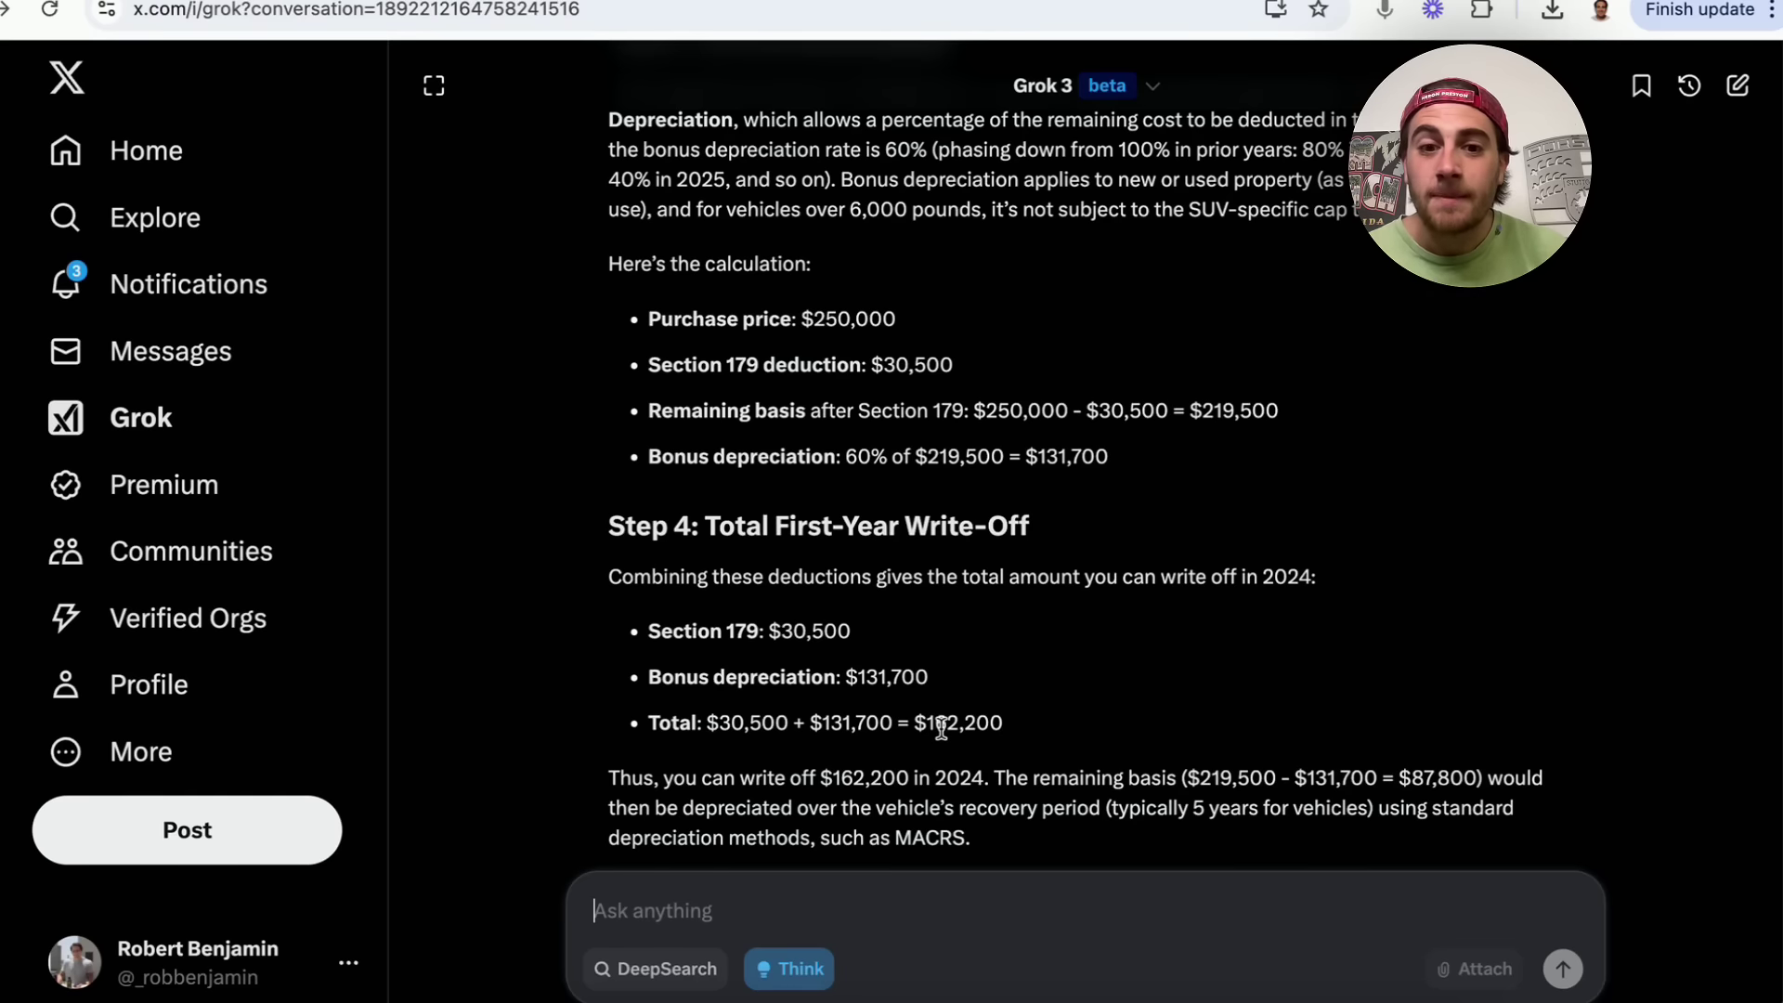
{"action": "scroll", "coordinate": [941, 727], "scroll_direction": "down", "scroll_amount": 5}
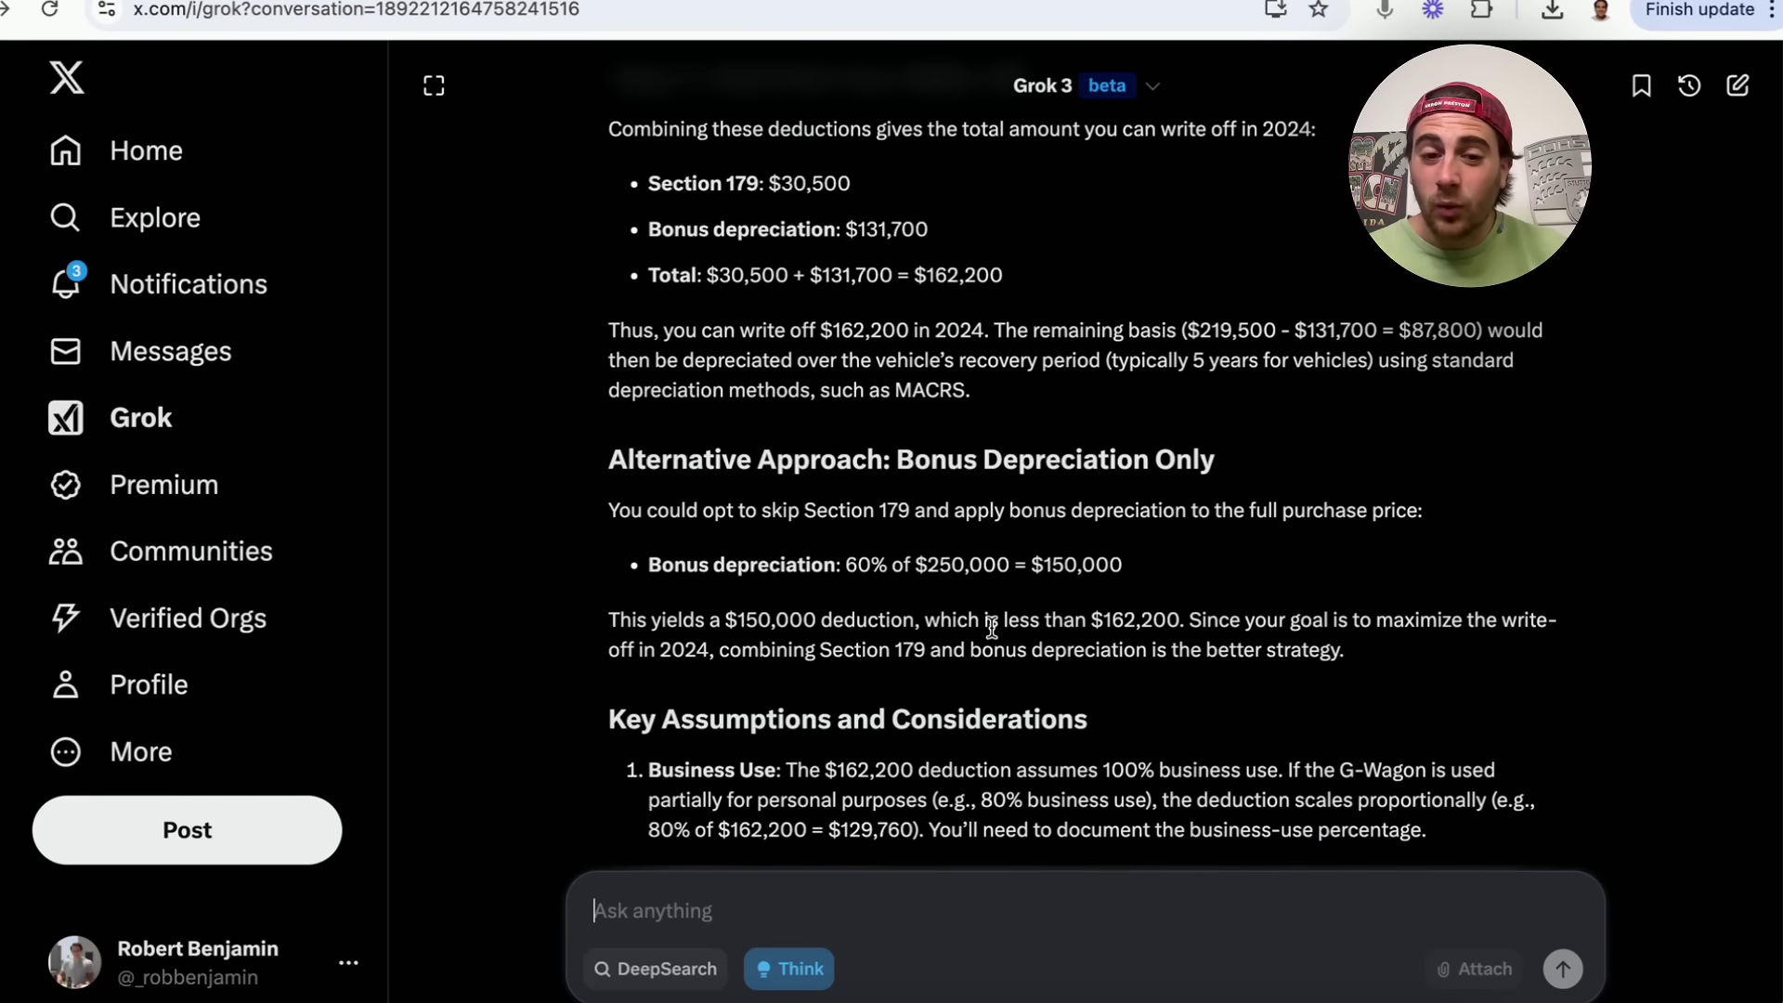
{"action": "scroll", "coordinate": [992, 628], "scroll_direction": "down", "scroll_amount": 1}
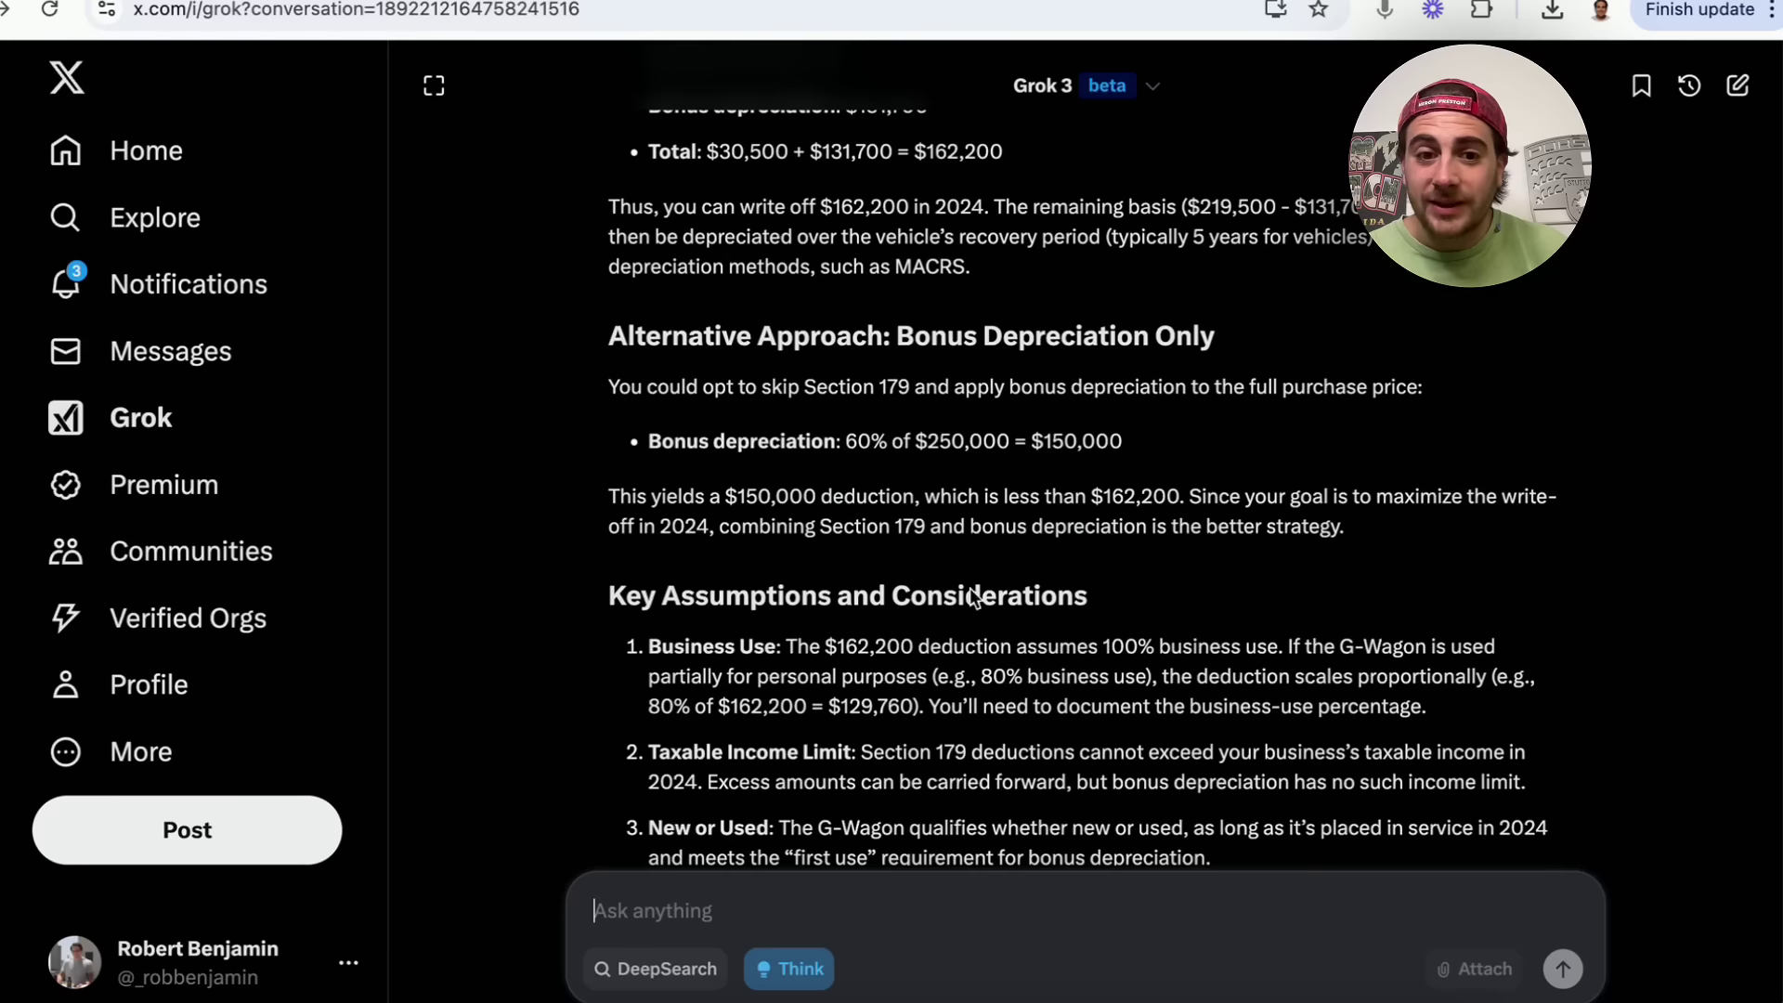
{"action": "scroll", "coordinate": [840, 497], "scroll_direction": "down", "scroll_amount": 1}
{"action": "scroll", "coordinate": [654, 534], "scroll_direction": "down", "scroll_amount": 1}
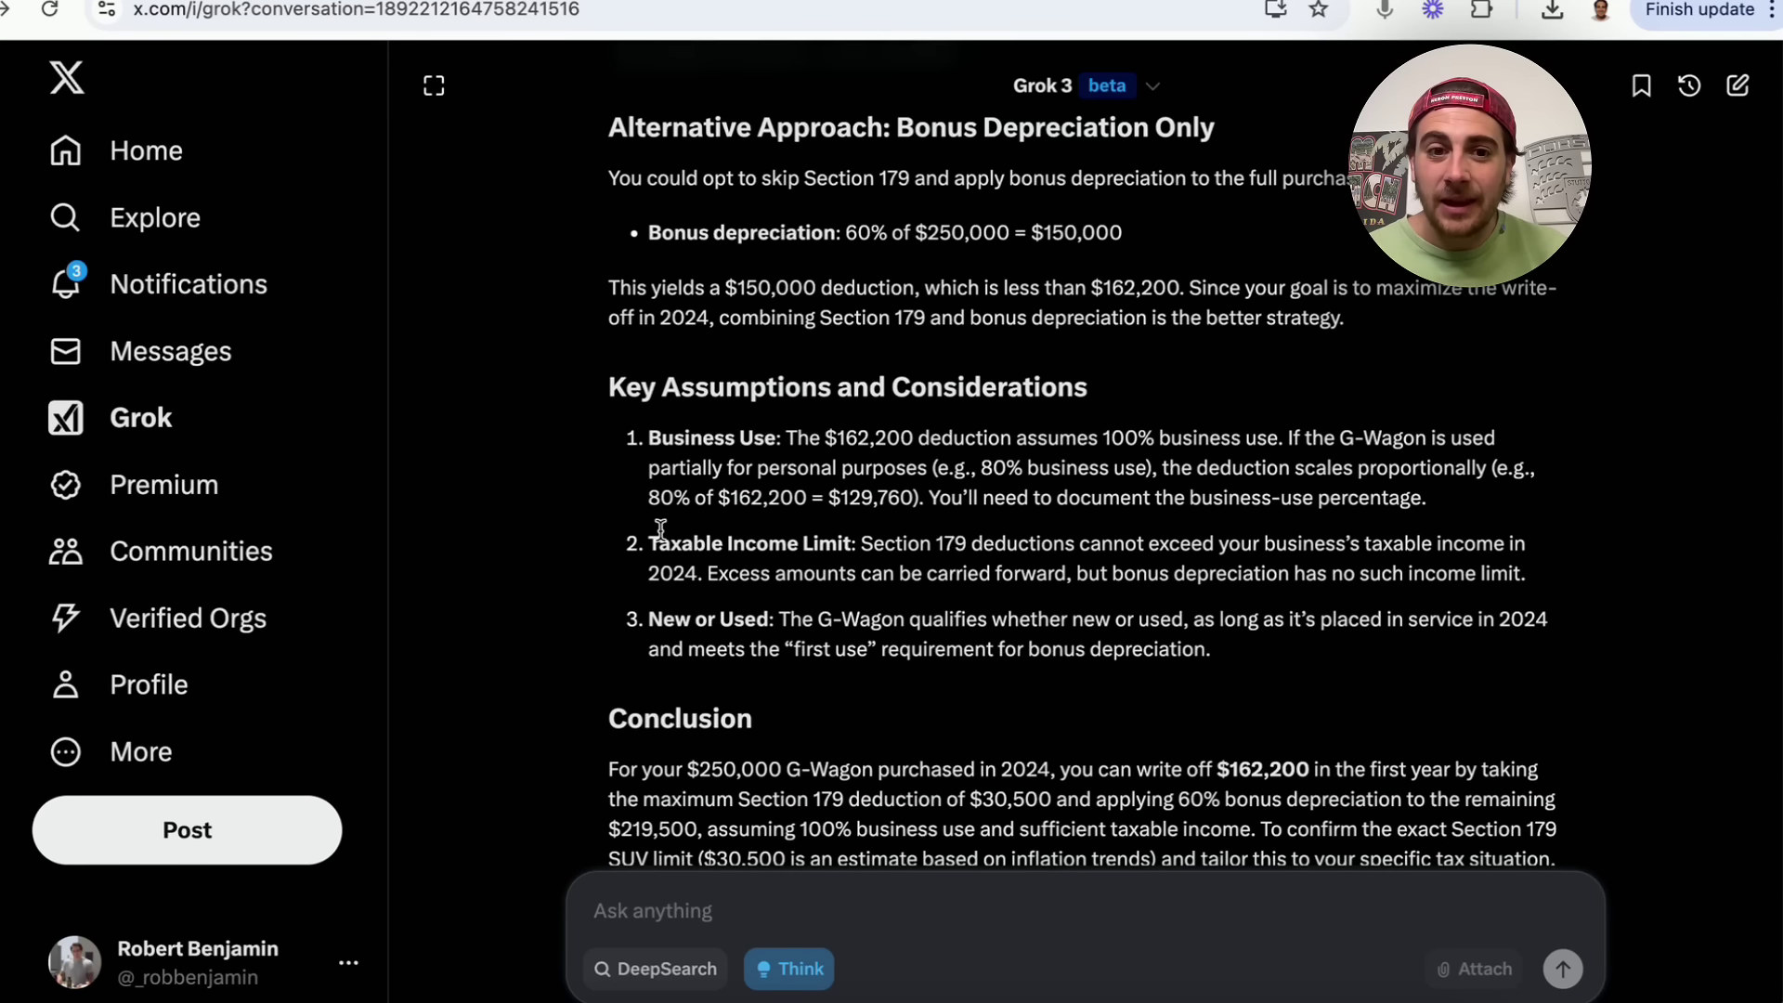
{"action": "scroll", "coordinate": [653, 467], "scroll_direction": "down", "scroll_amount": 2}
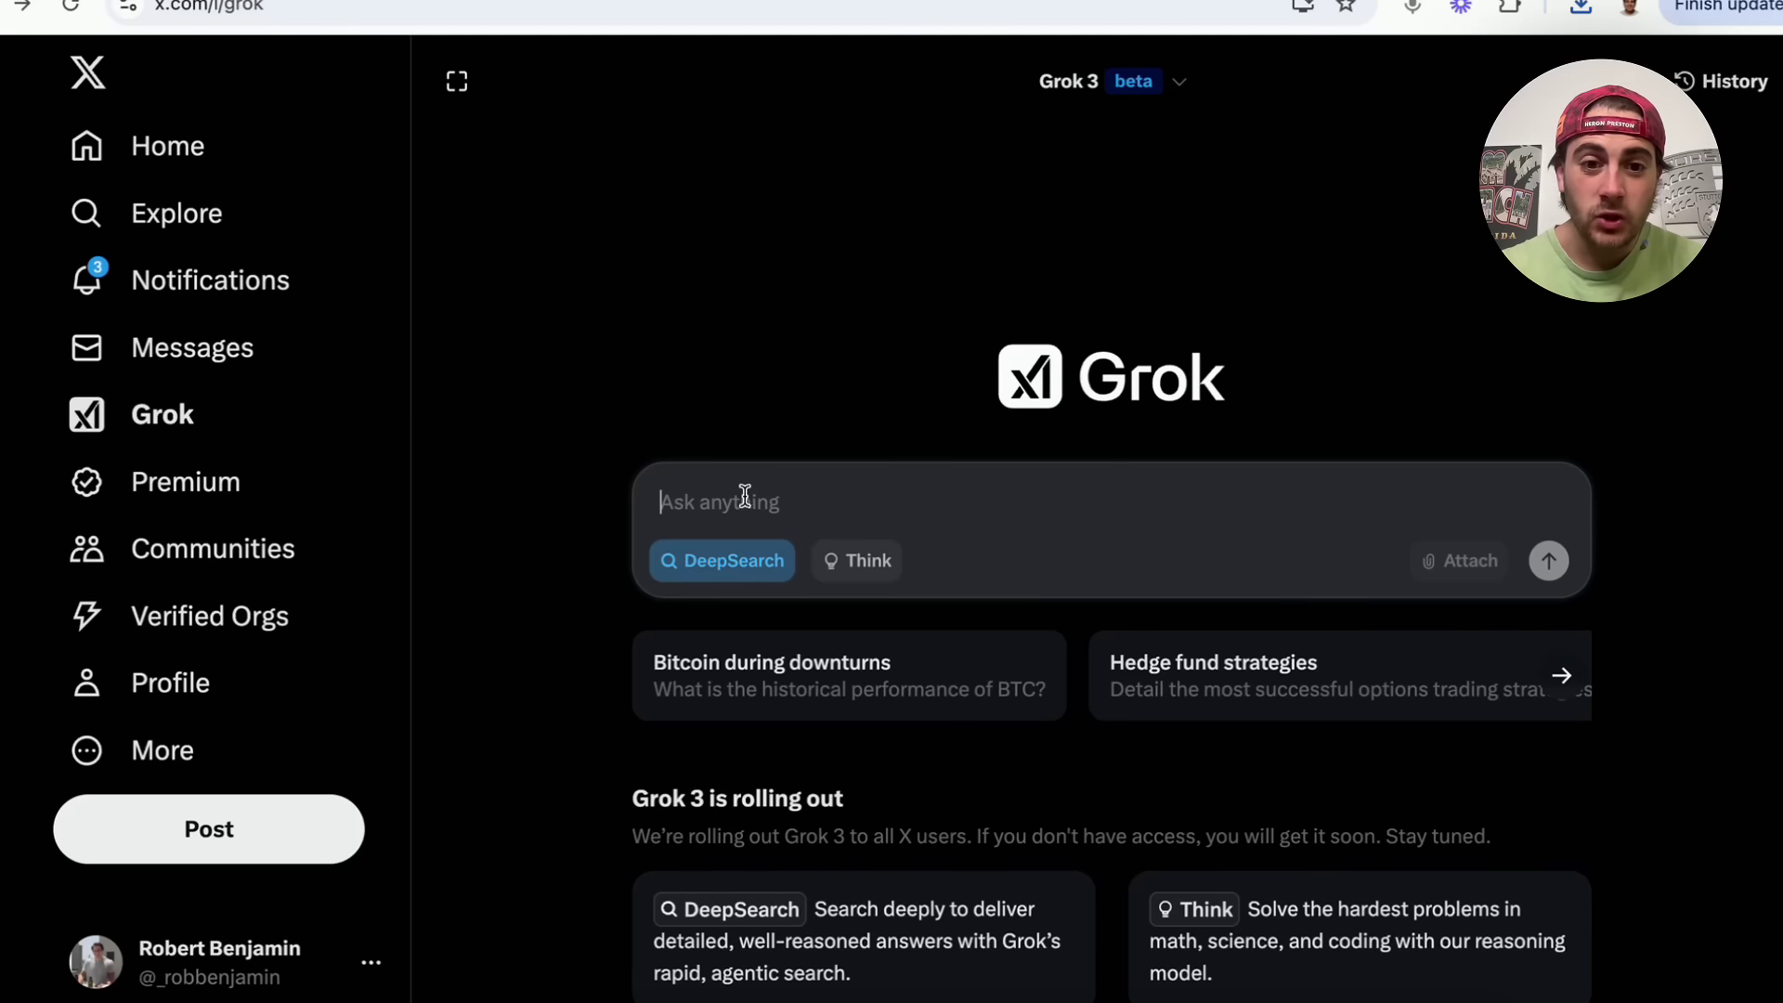
- Ask DeepSearch for a February 2025 competitive analysis of Fitbit, MyFitnessPal and Apple Fitness for an AI-powered fitness app startup, as a table with citations
{"action": "type", "text": "Act as a business strategist. I run a tech startup developing AI-powered fitness apps, and I need a competitive analysis of the top three competitors (Fitbit, MyFitnessPal, and Apple Fitness) as of February 2025. Include their features, pricing, user reviews from X, market share trends, and potential gaps my app could fill. Format the response as a table with citations to web articles and X posts, and ask for clarification if needed"}
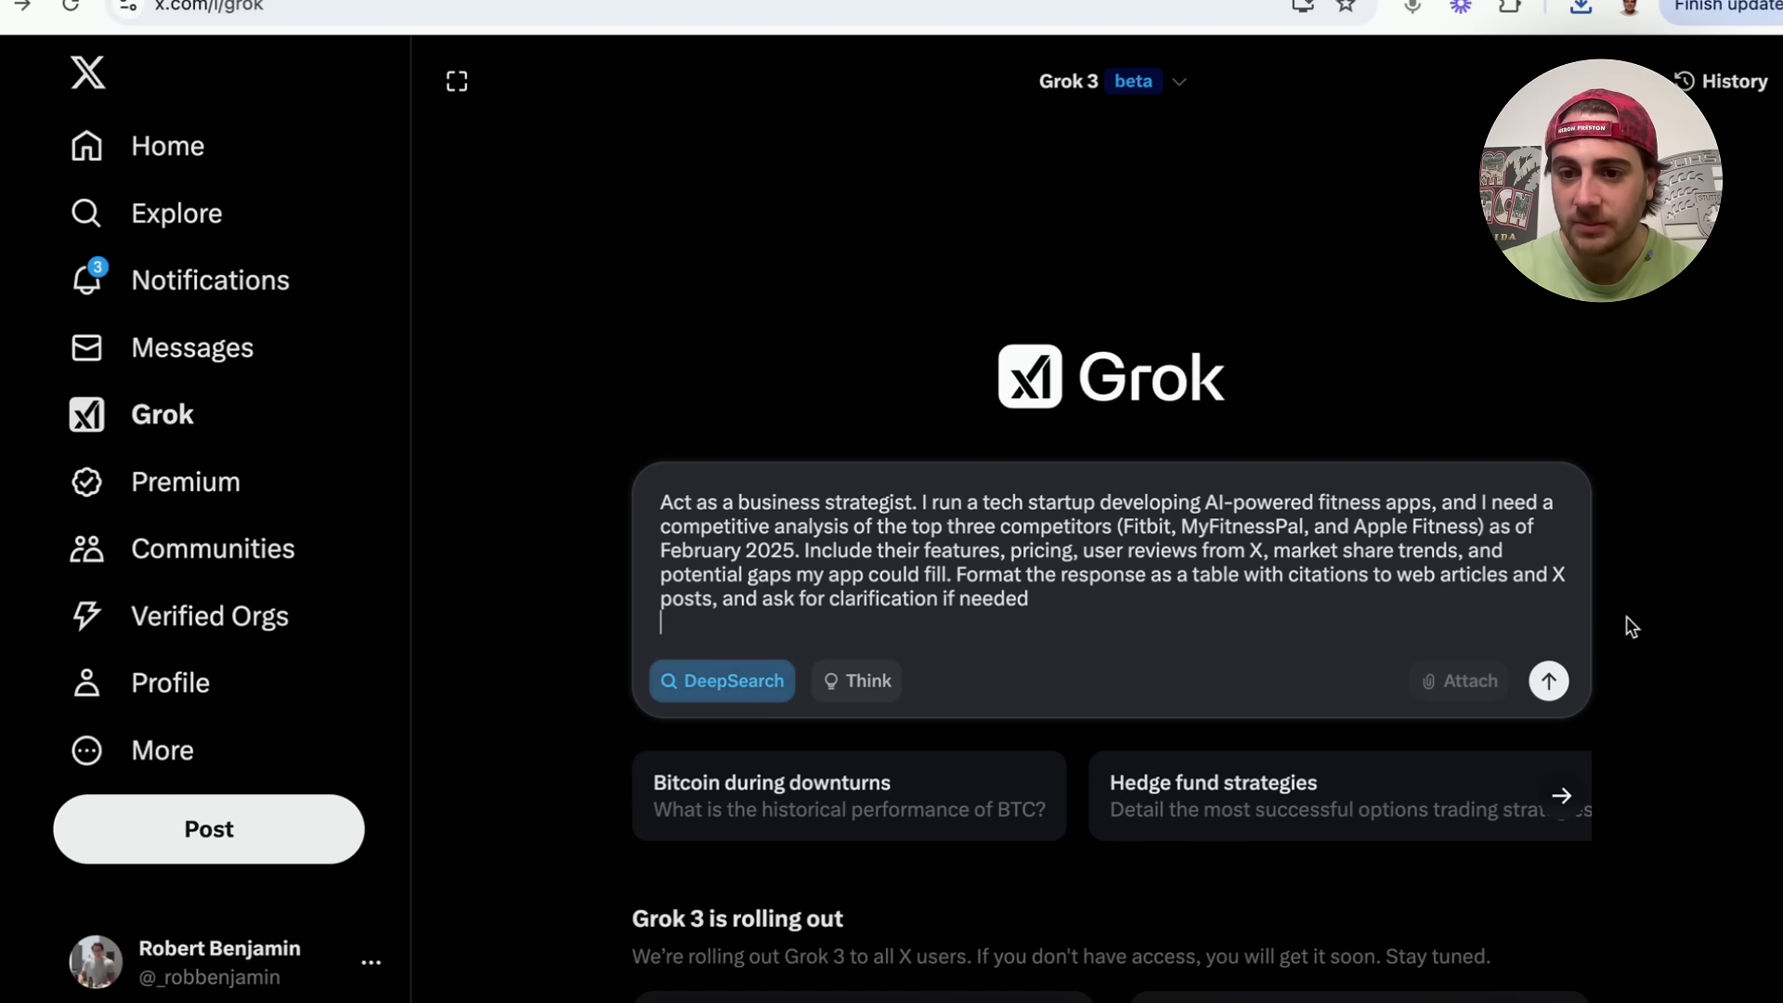
{"action": "left_click", "coordinate": [1549, 683]}
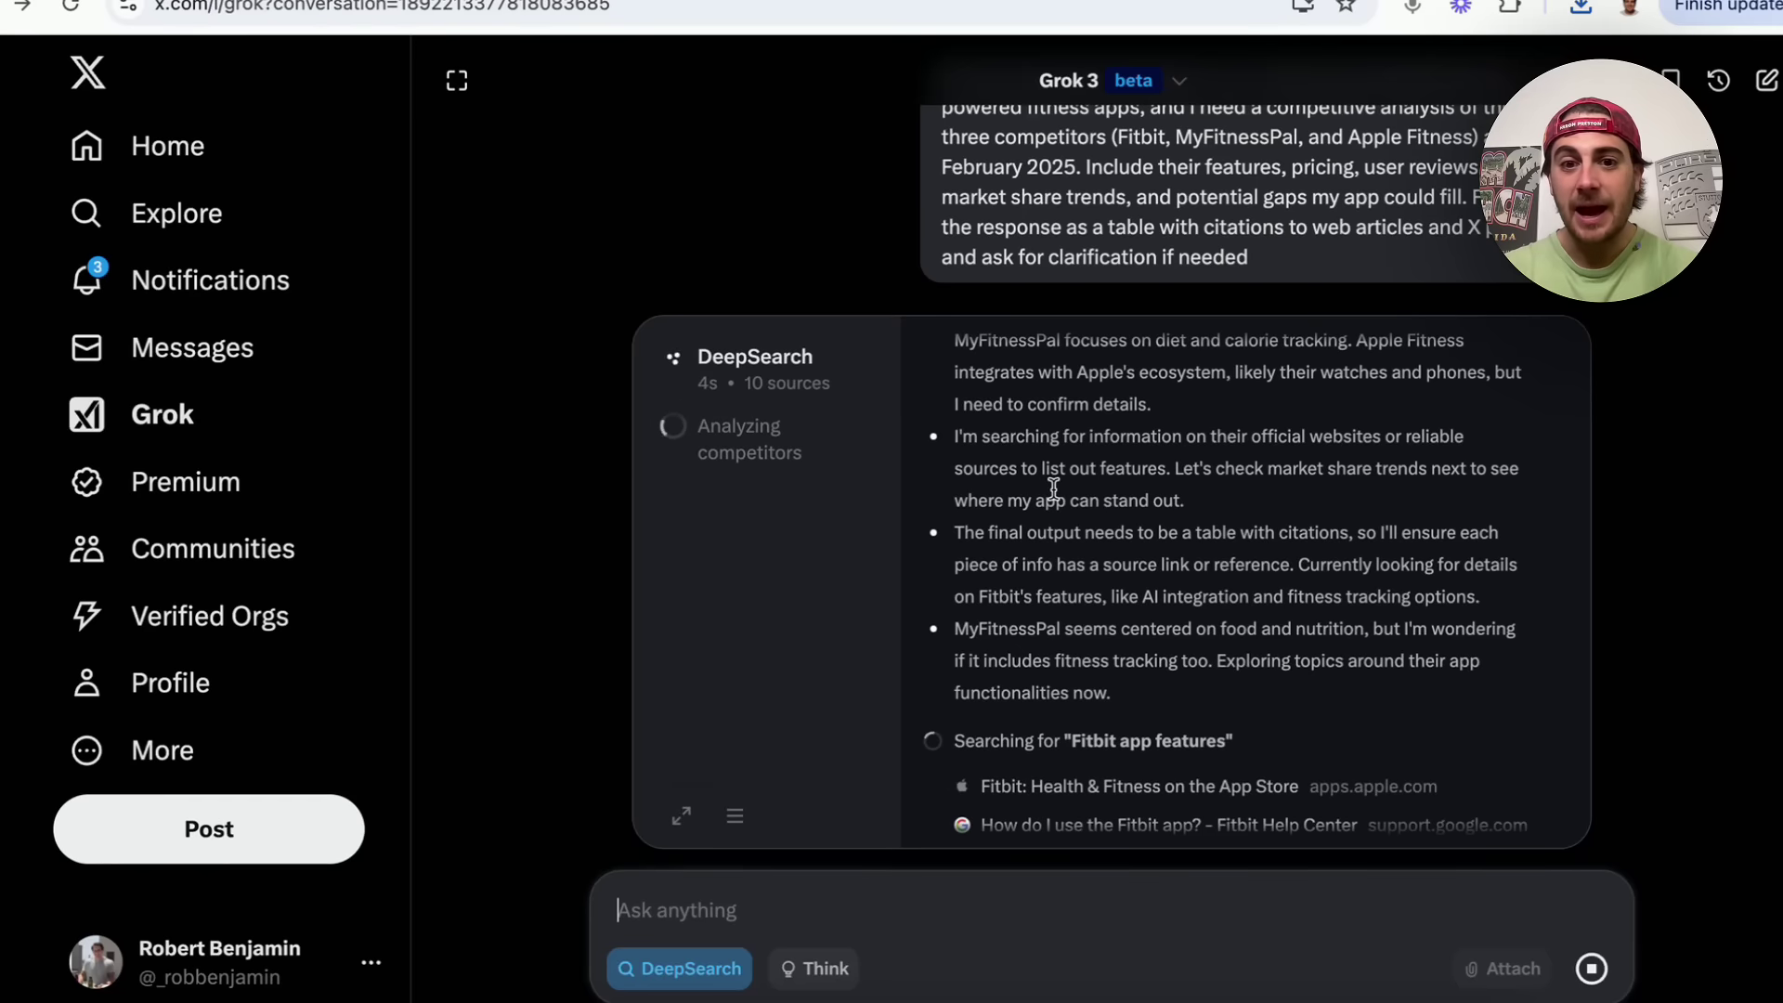
- Follow the DeepSearch progress and sources, and review the finished competitive analysis's key citations and the gaps the app could fill
{"action": "scroll", "coordinate": [1054, 487], "scroll_direction": "up", "scroll_amount": 3}
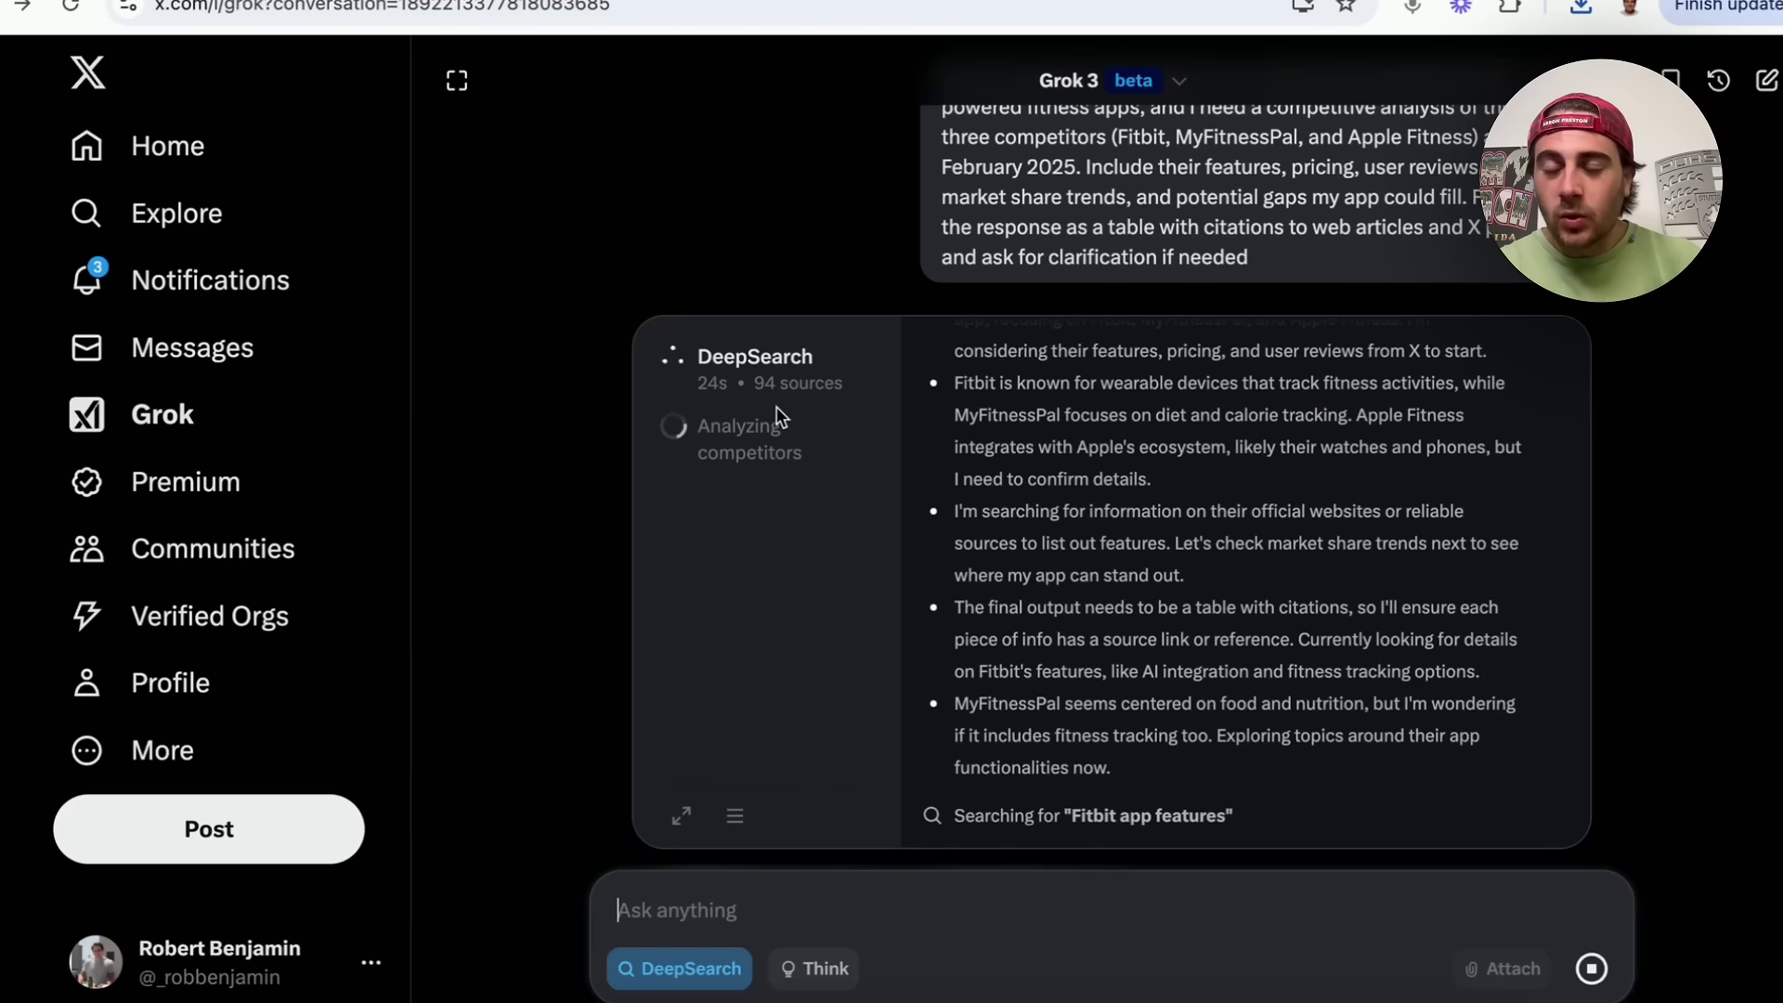
{"action": "scroll", "coordinate": [852, 306], "scroll_direction": "up", "scroll_amount": 1}
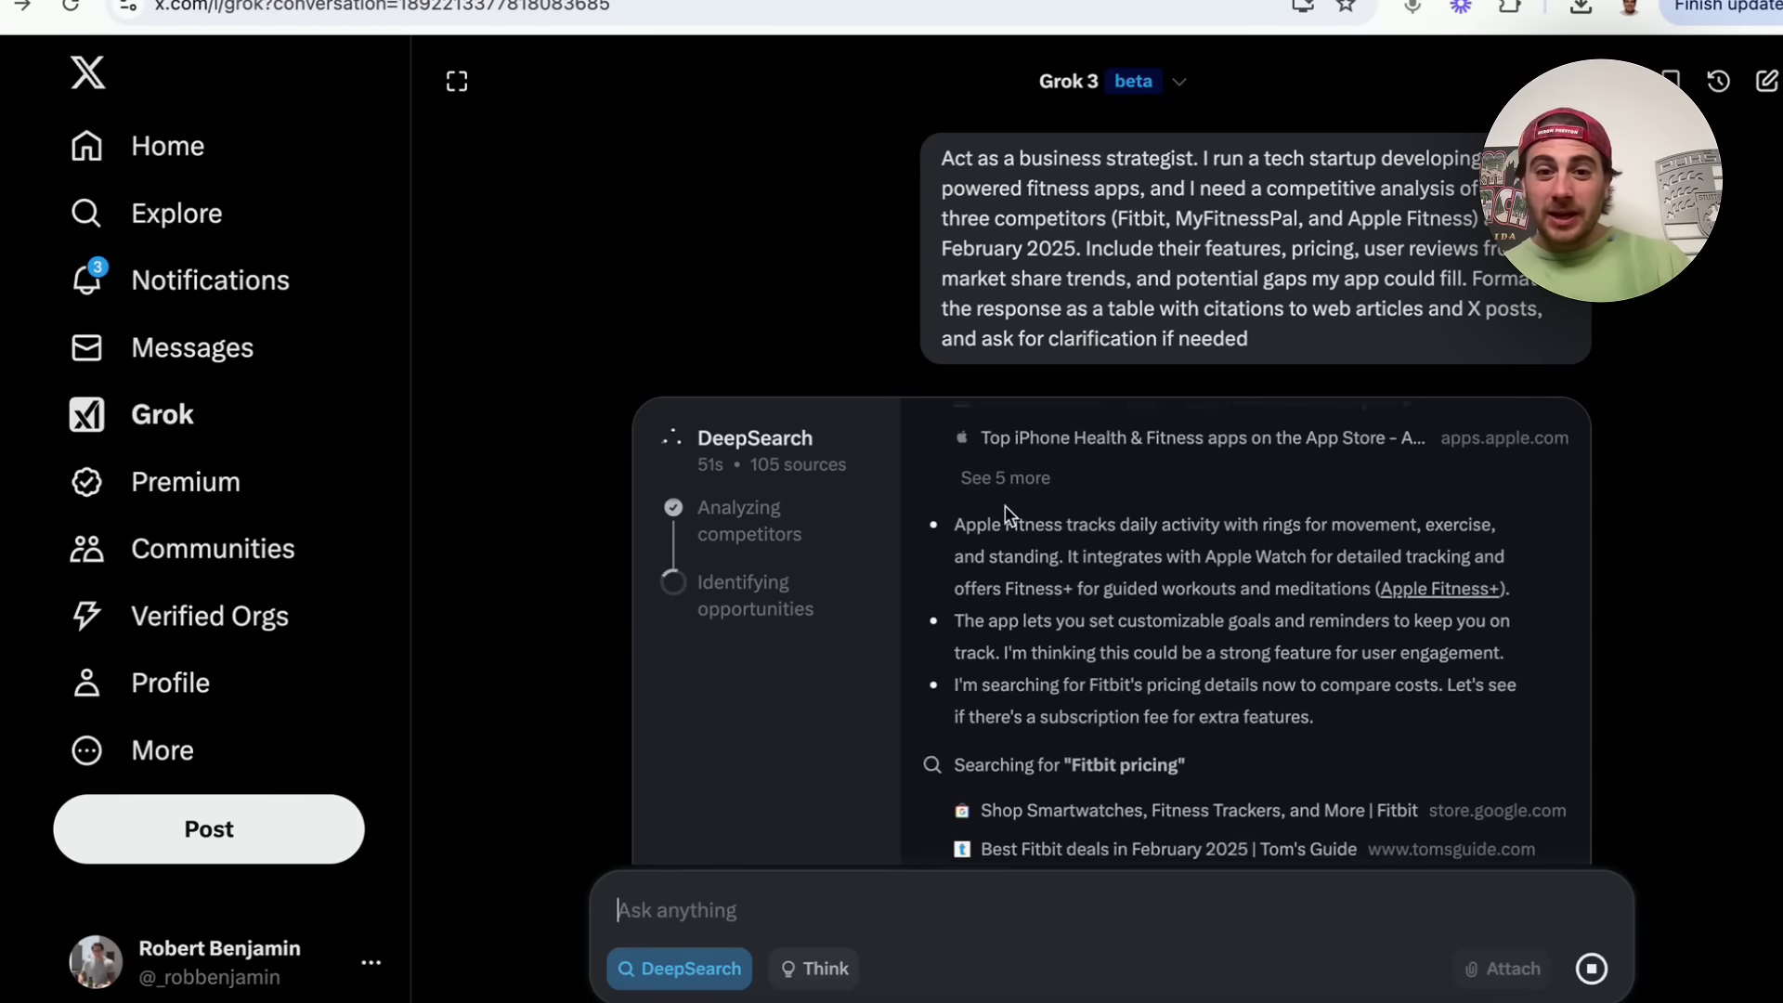
{"action": "scroll", "coordinate": [1007, 513], "scroll_direction": "up", "scroll_amount": 5}
{"action": "scroll", "coordinate": [1007, 513], "scroll_direction": "up", "scroll_amount": 5}
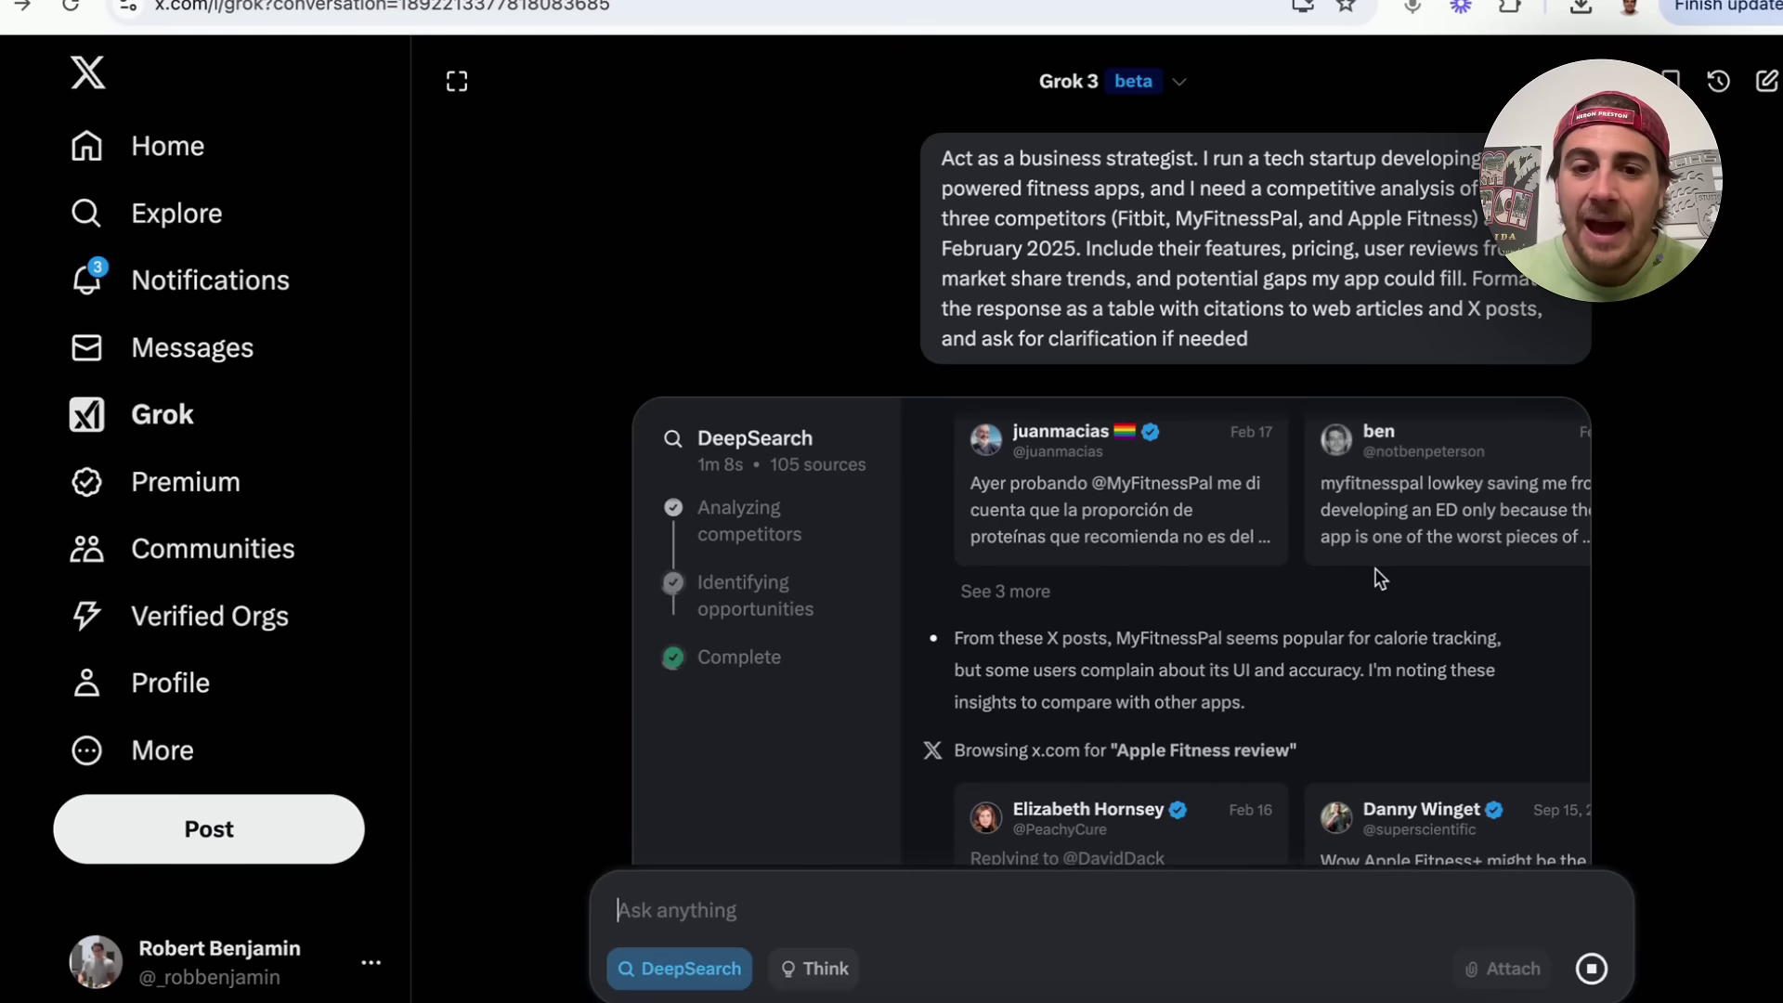
{"action": "mouse_move", "coordinate": [1377, 581]}
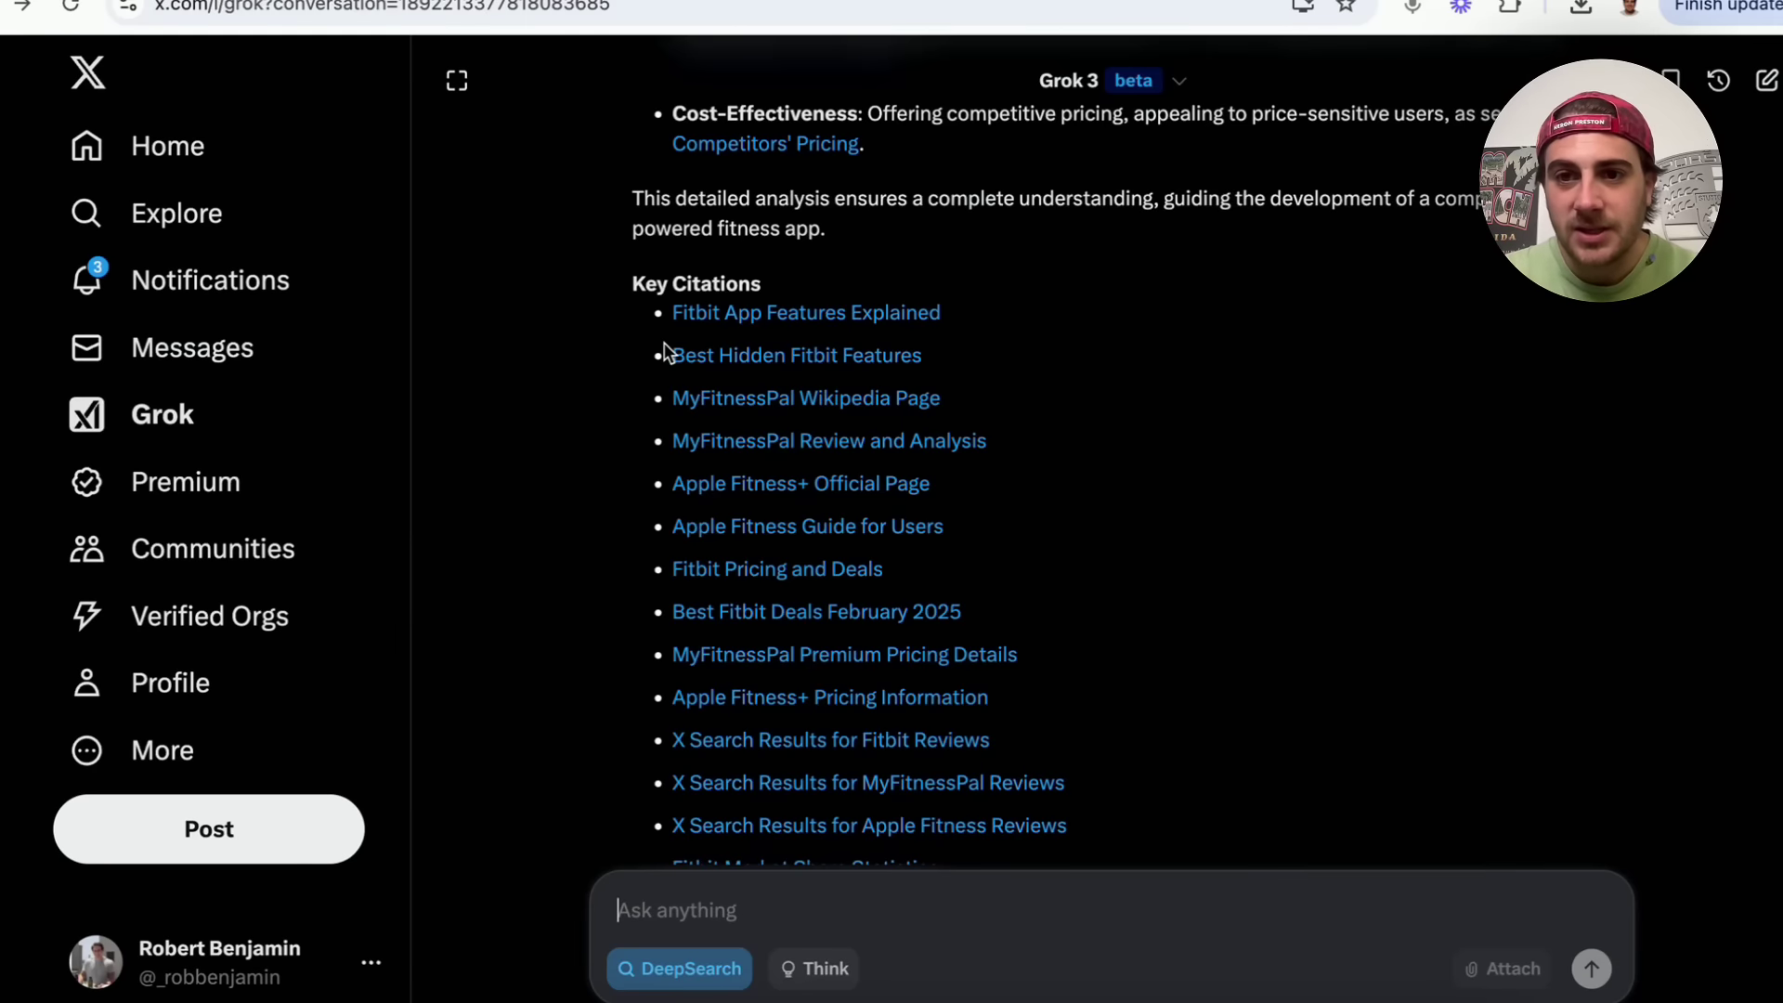
{"action": "scroll", "coordinate": [664, 351], "scroll_direction": "down", "scroll_amount": 6}
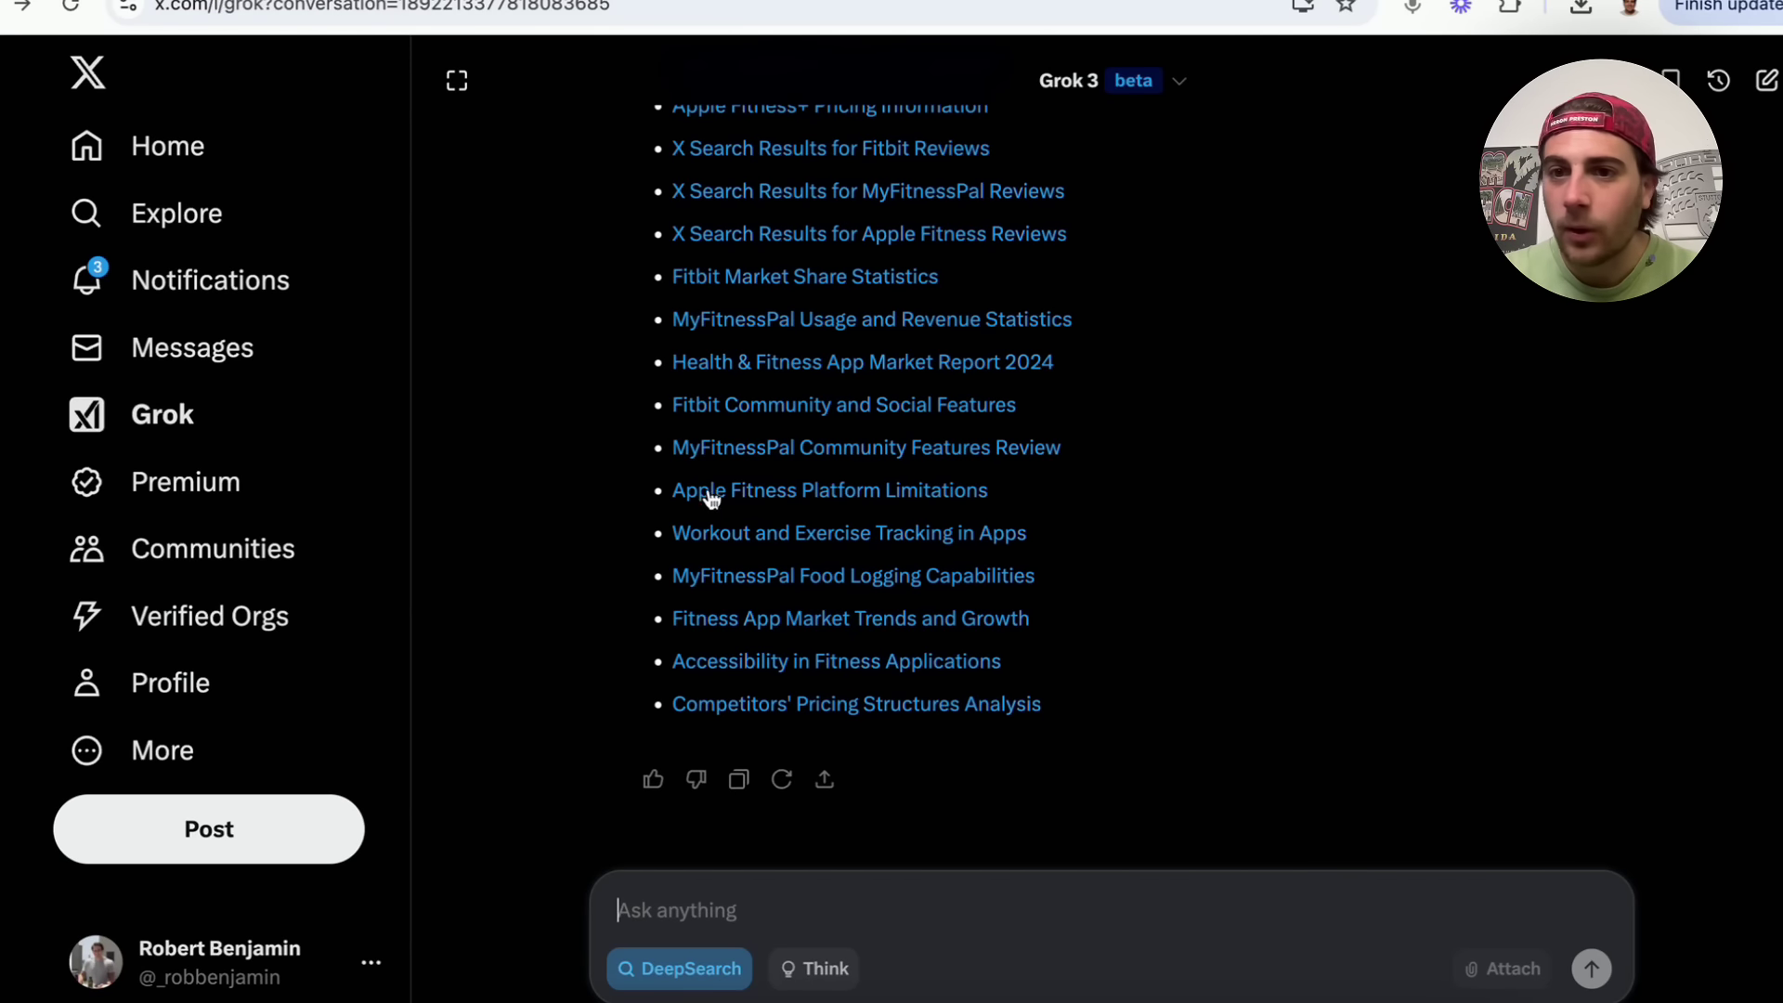
{"action": "scroll", "coordinate": [710, 468], "scroll_direction": "up", "scroll_amount": 10}
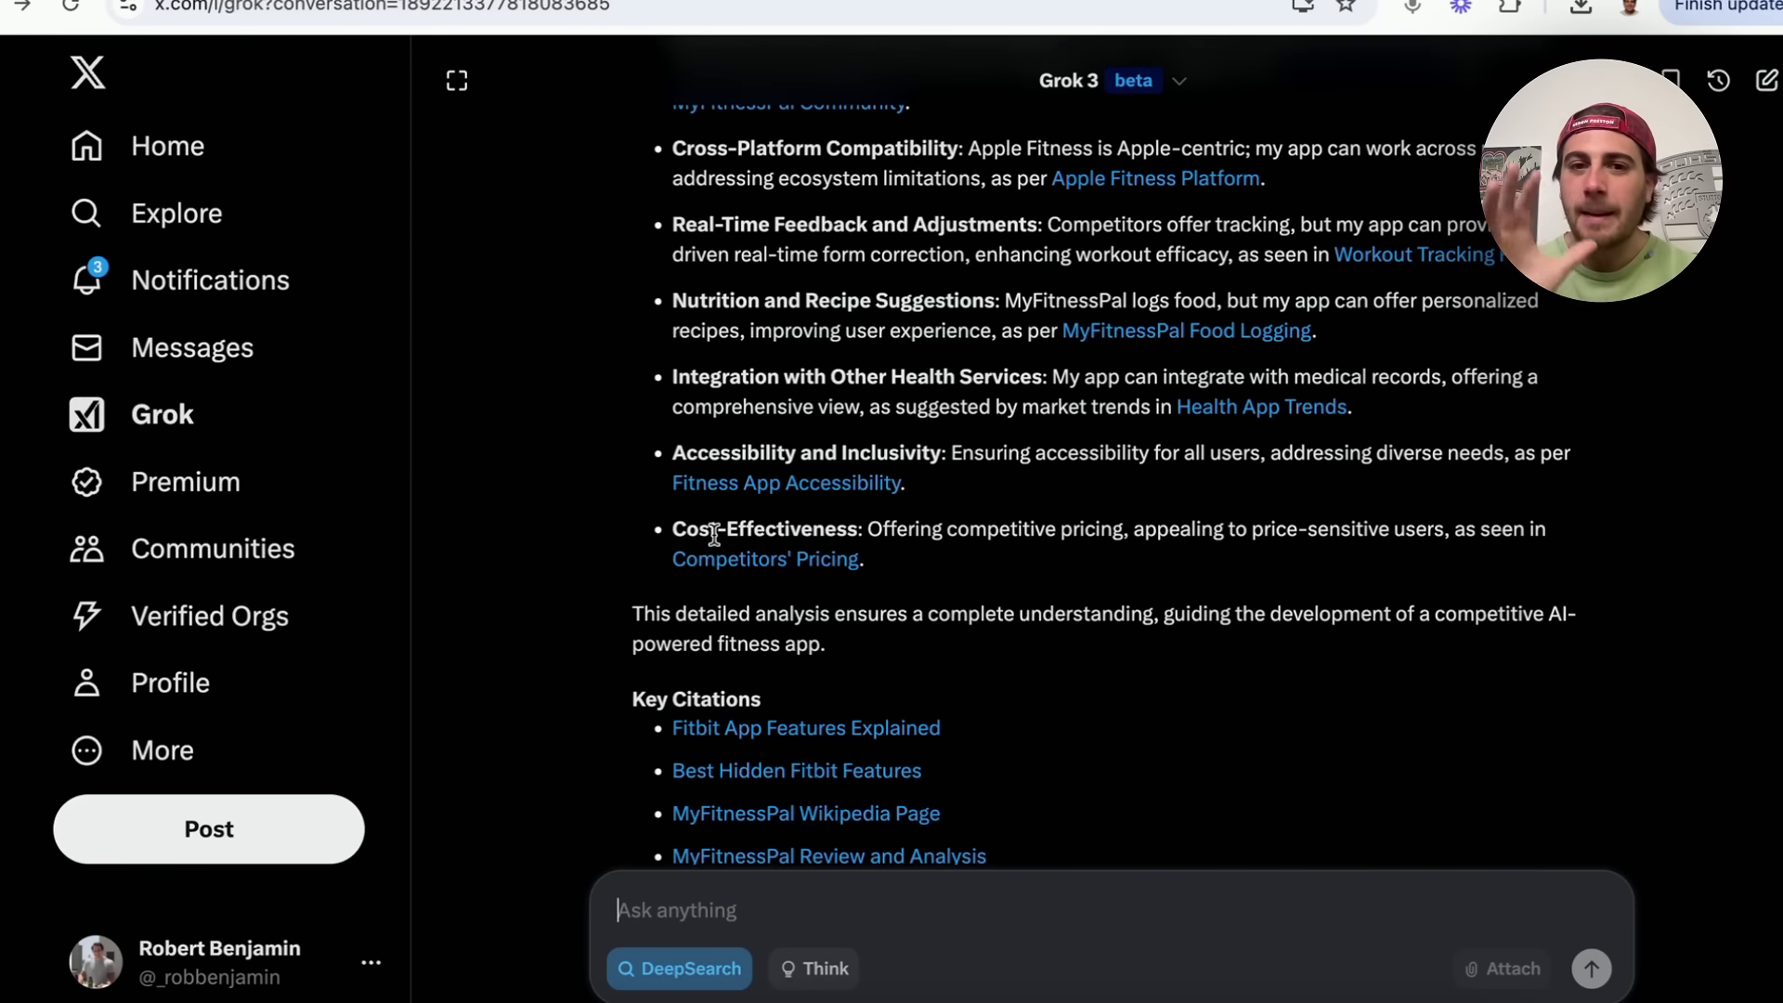